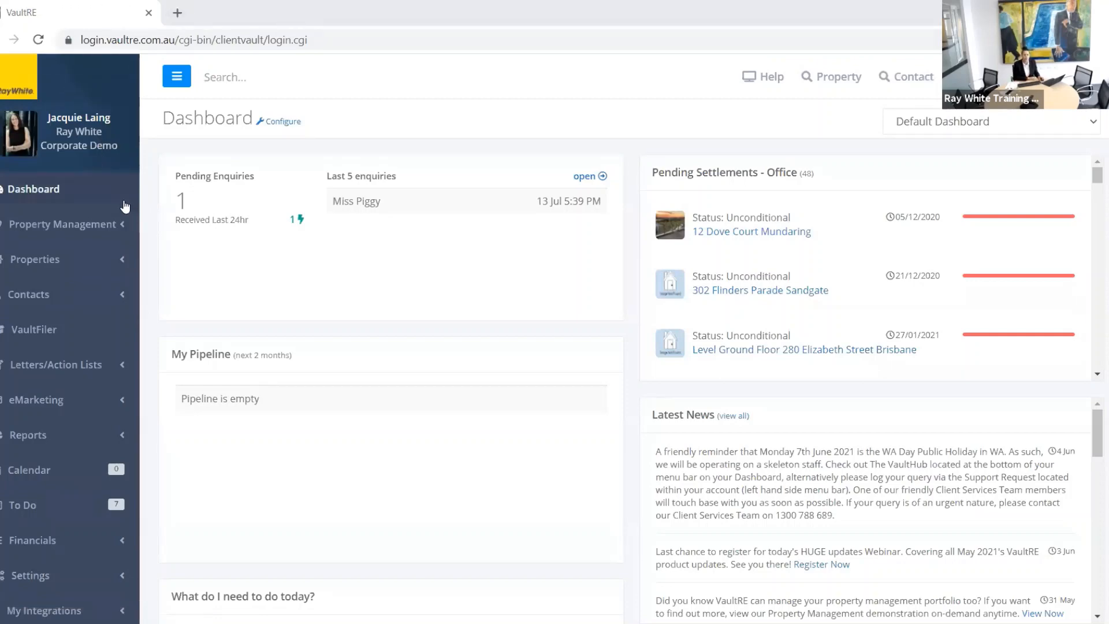
Step: Open VaultHub from the sidebar and scroll through its online videos and training page
scroll(125, 207, "down", 5)
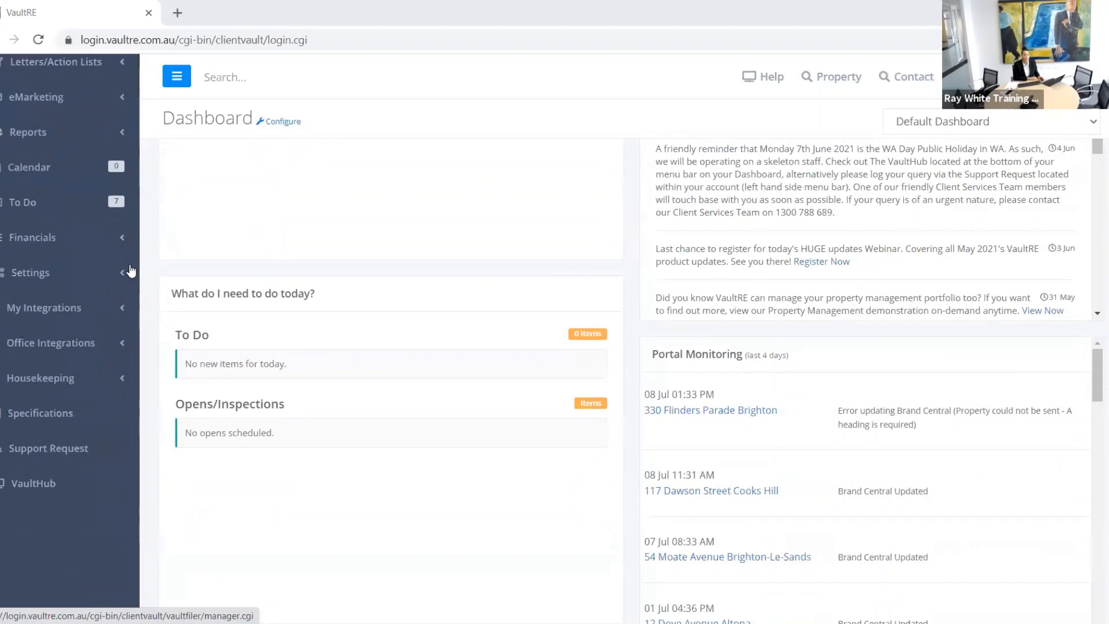
left_click(44, 486)
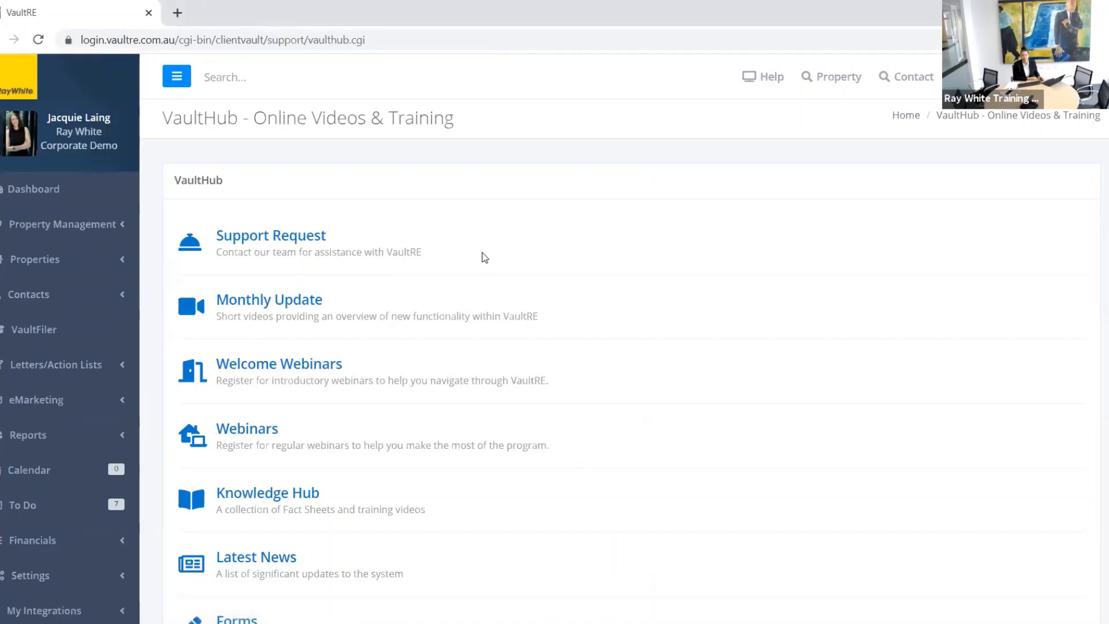
scroll(483, 258, "down", 2)
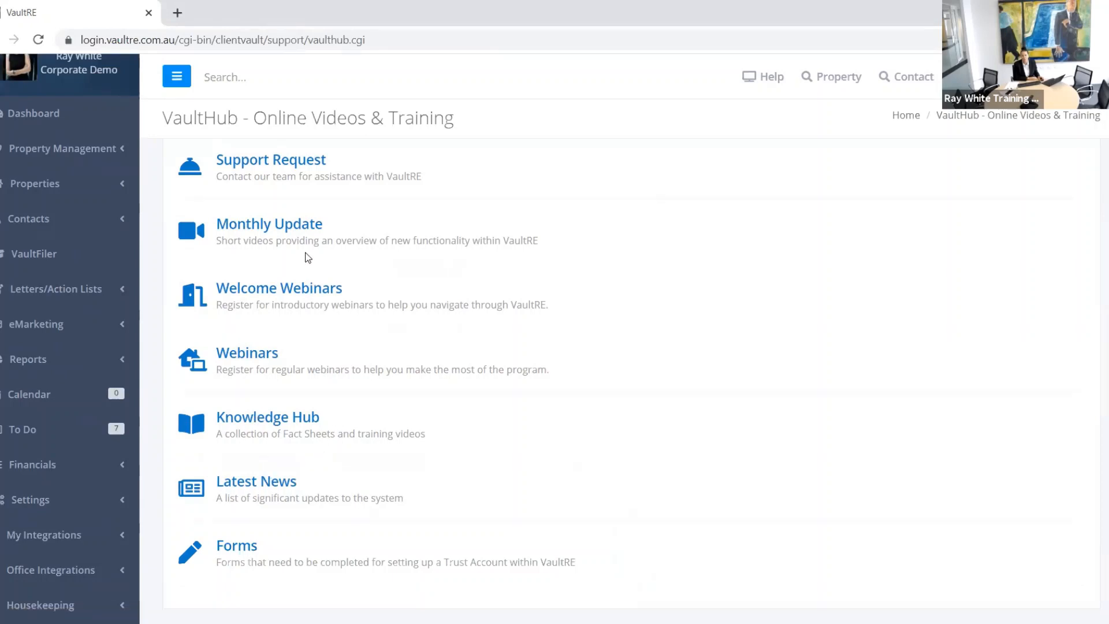
scroll(355, 320, "up", 2)
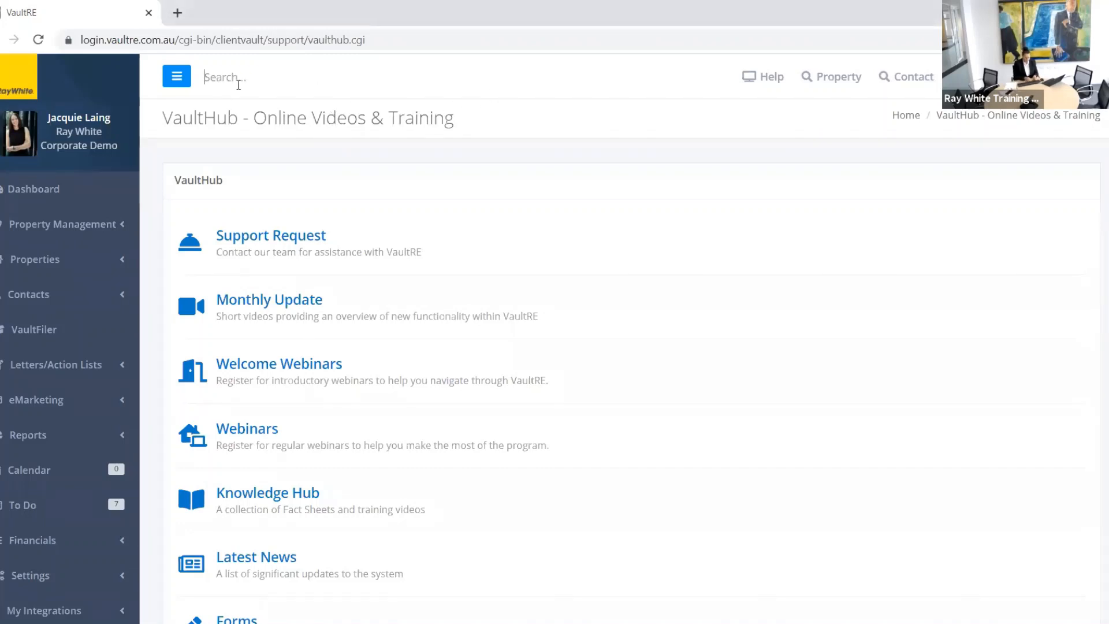
Step: Quick-search 'avocado' to list the Avocado Close and Avocado Lane properties, then expand Properties
type("av")
type("oda")
key("BackSpace")
key("BackSpace")
type("c")
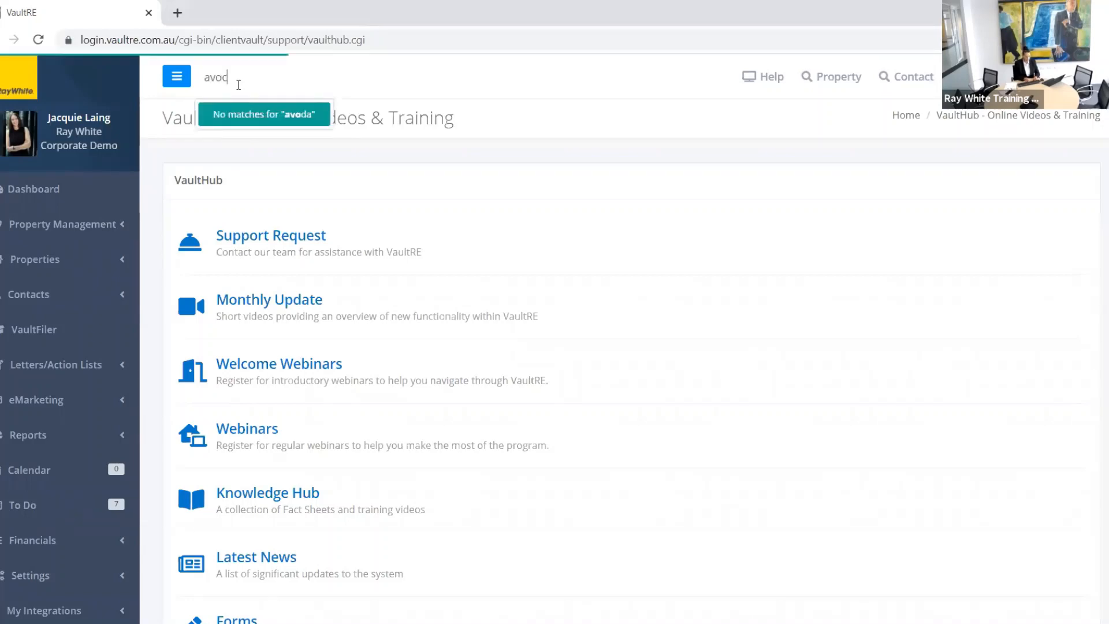
type("ado")
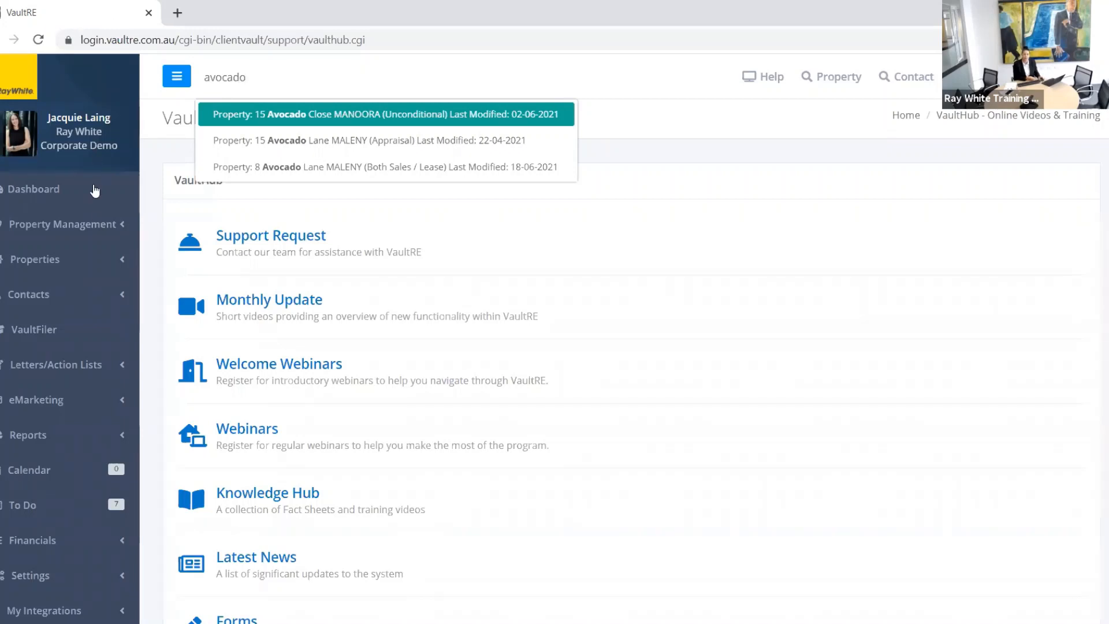
left_click(102, 268)
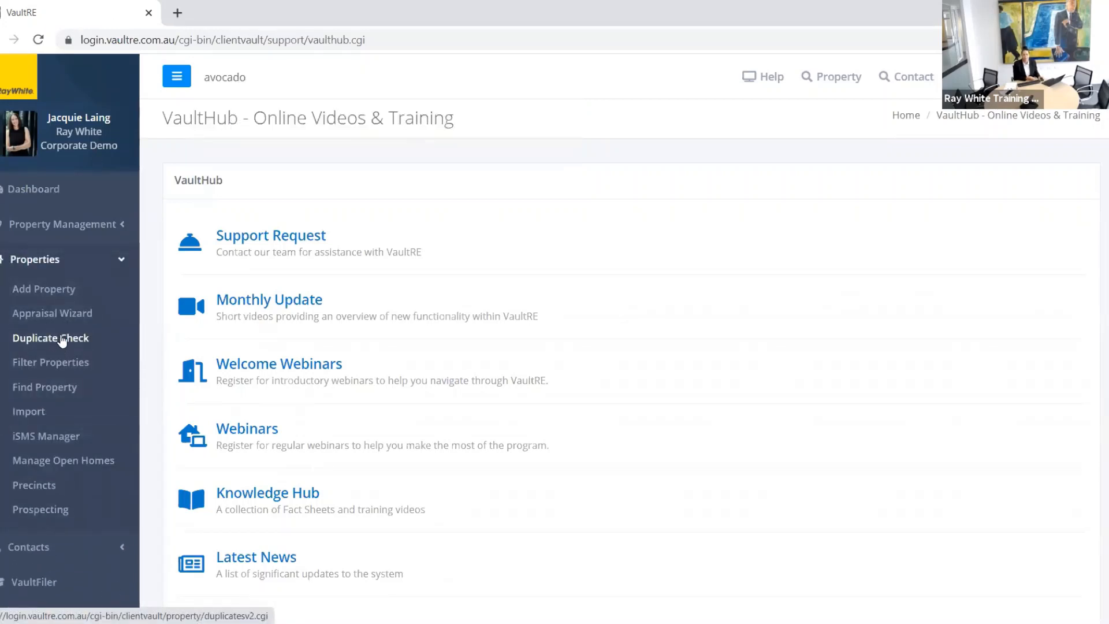
Step: Review the Duplicate Check list of possible duplicate properties, then go to Find Property
left_click(62, 341)
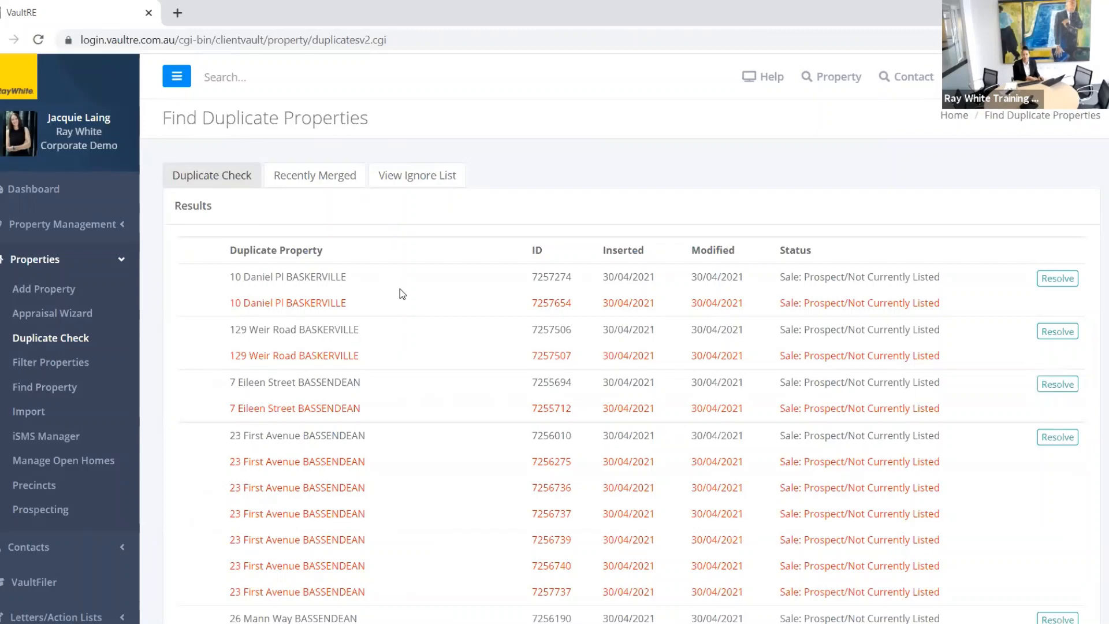
scroll(399, 291, "down", 3)
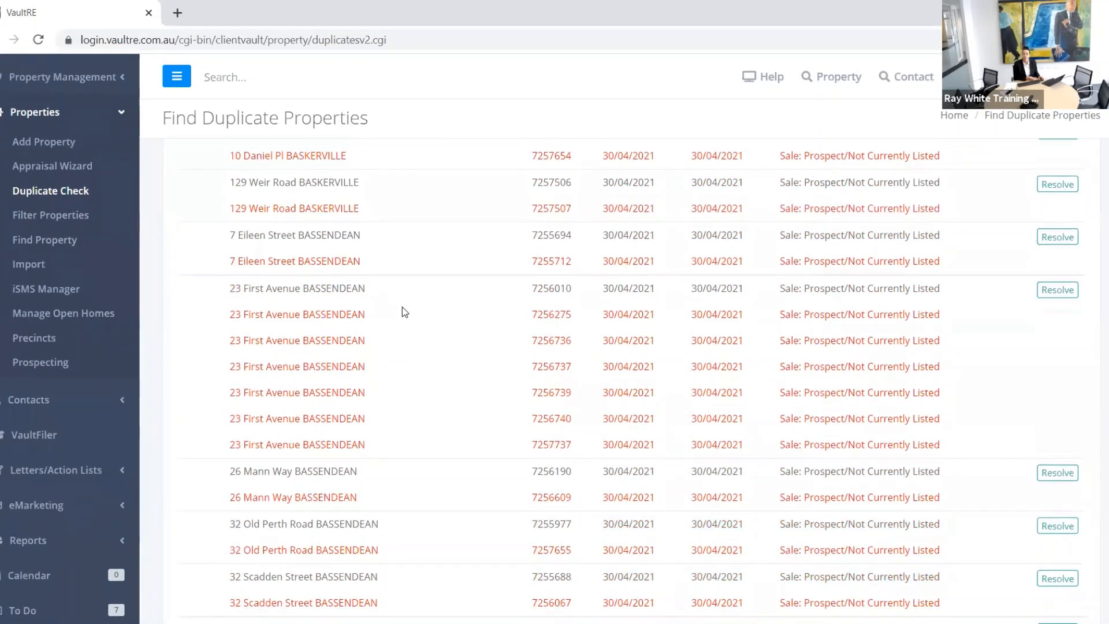
scroll(402, 307, "up", 3)
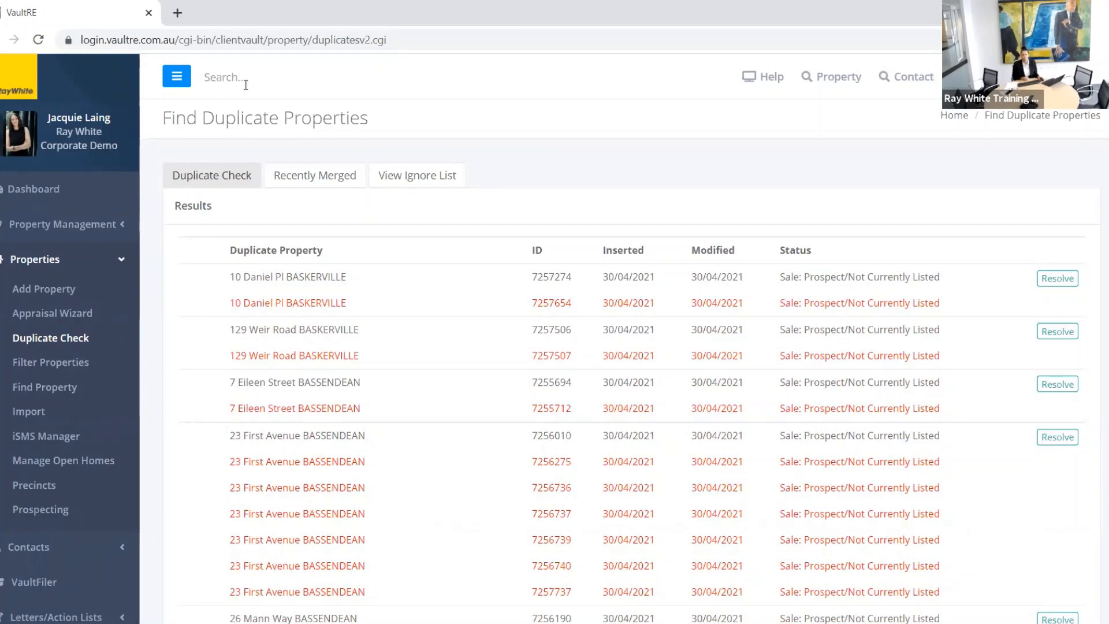
left_click(815, 97)
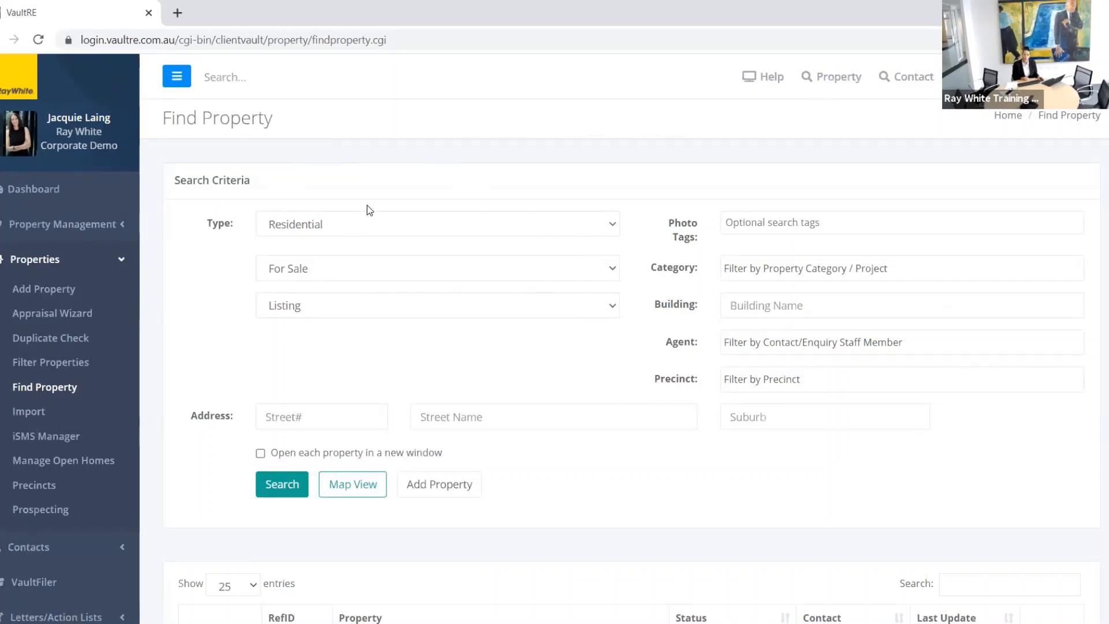
Step: Keep the search criteria at Residential type, Listing status and For Sale
left_click(615, 225)
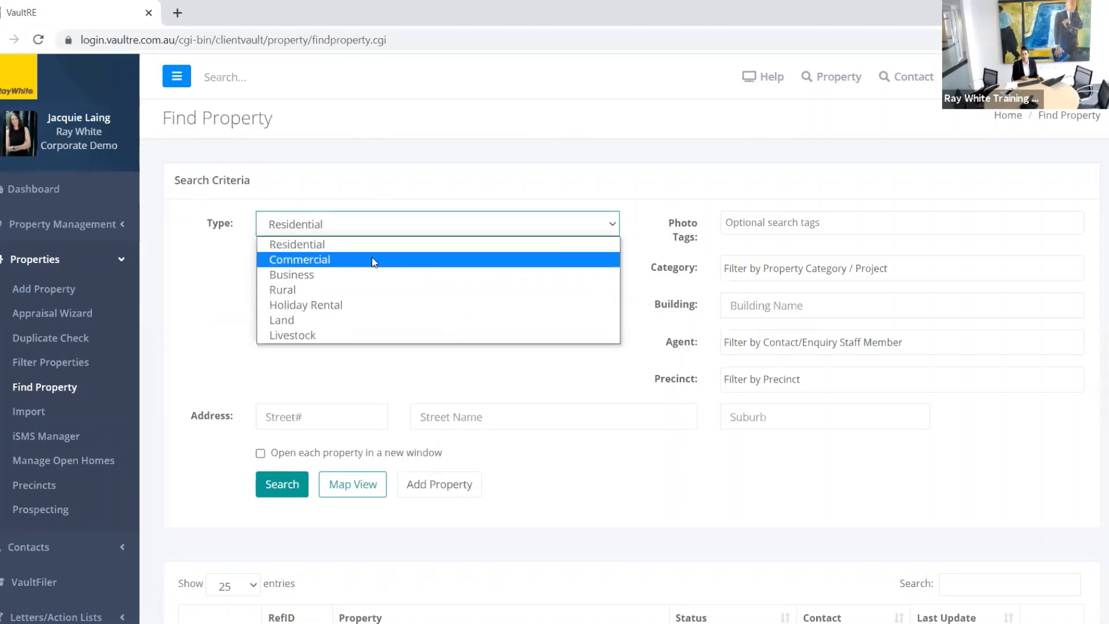
left_click(402, 165)
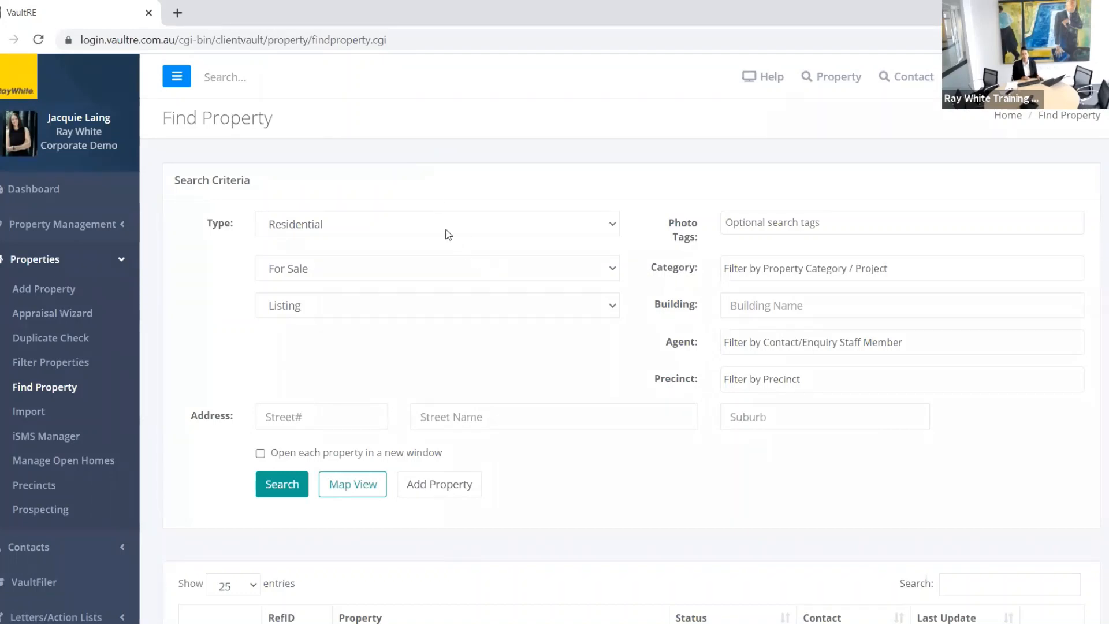
left_click(612, 230)
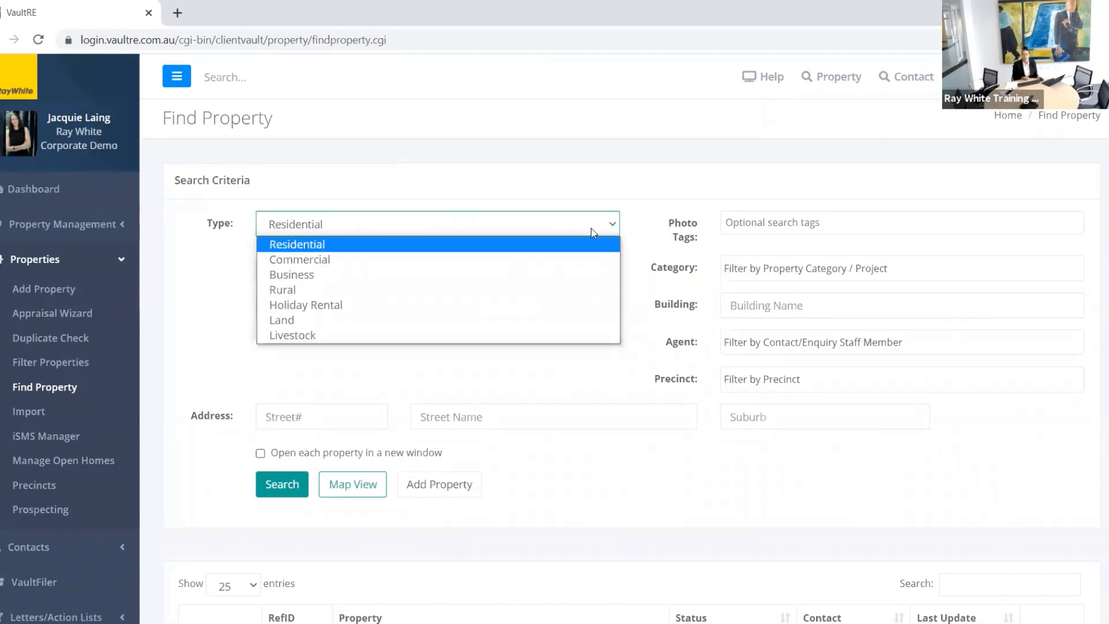
left_click(405, 245)
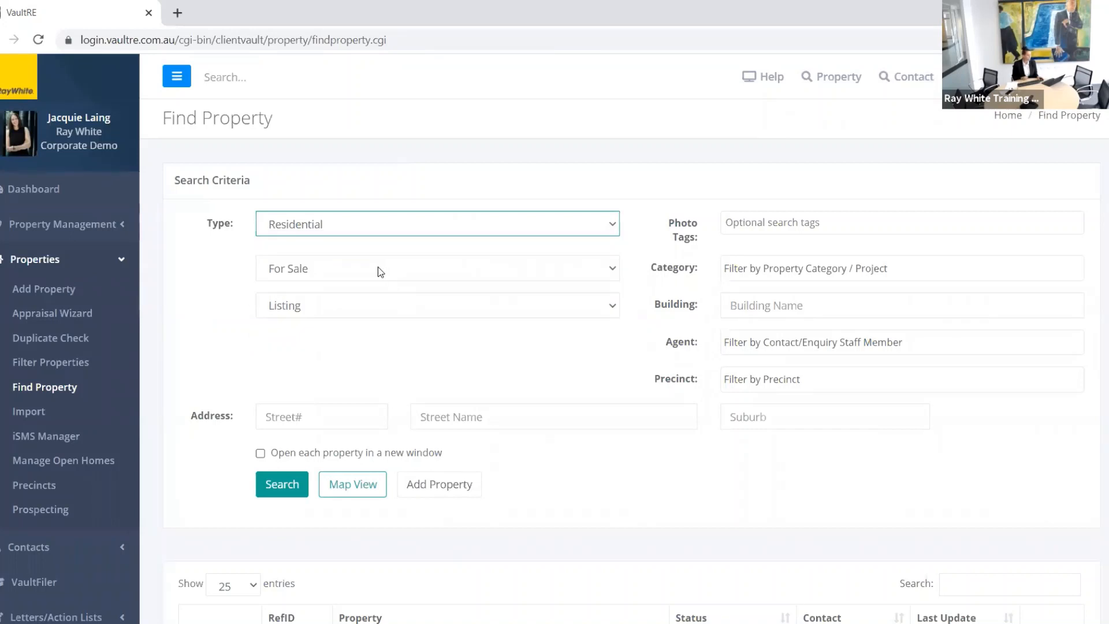
left_click(611, 307)
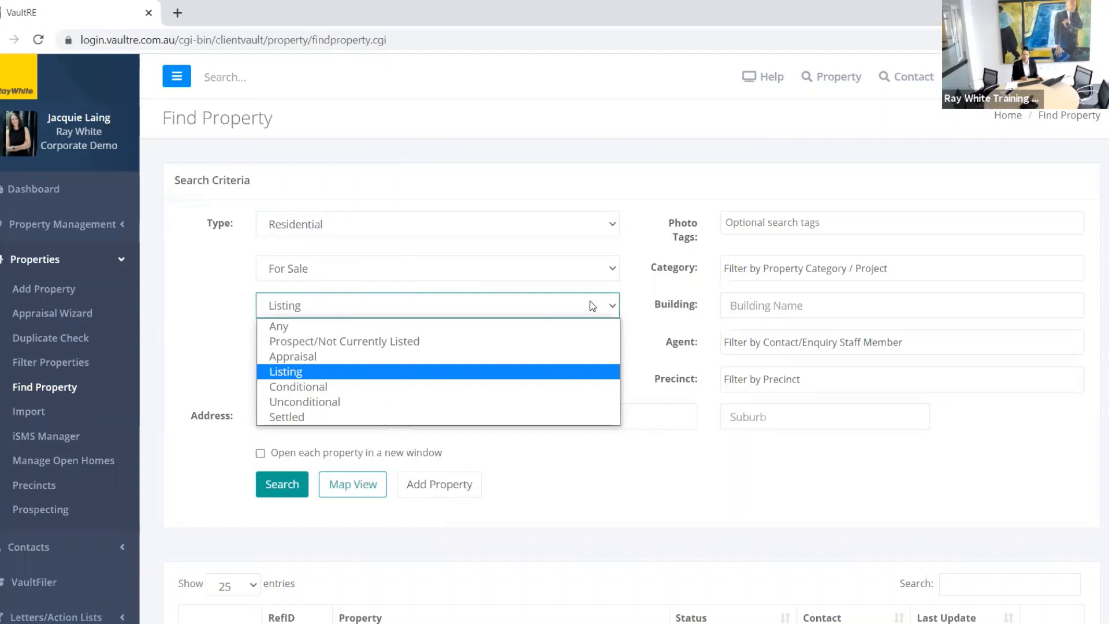
left_click(501, 262)
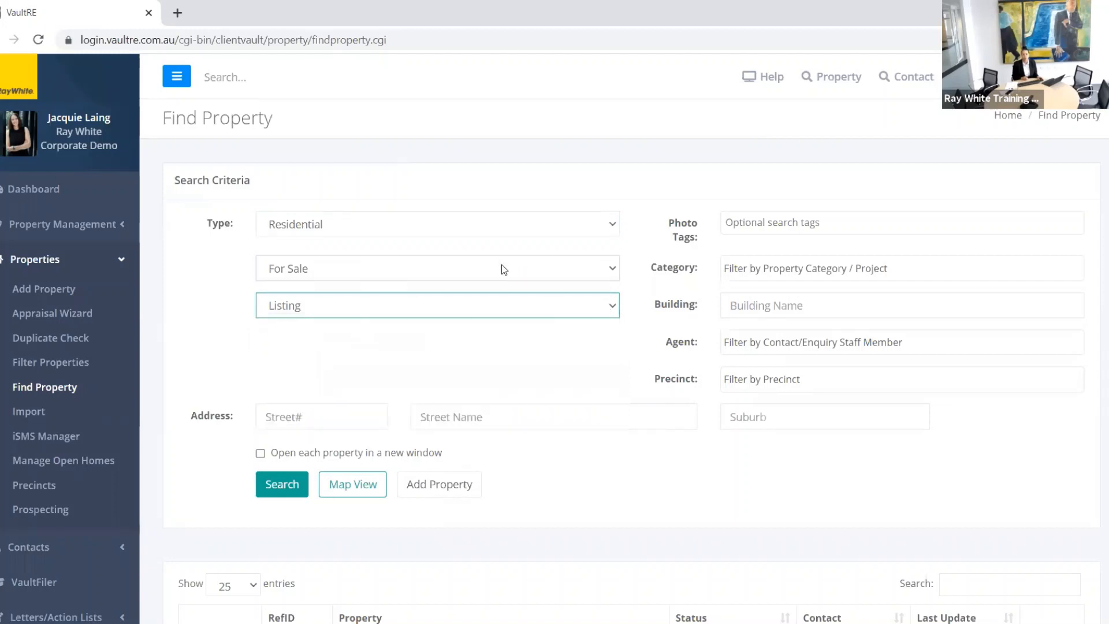
left_click(501, 265)
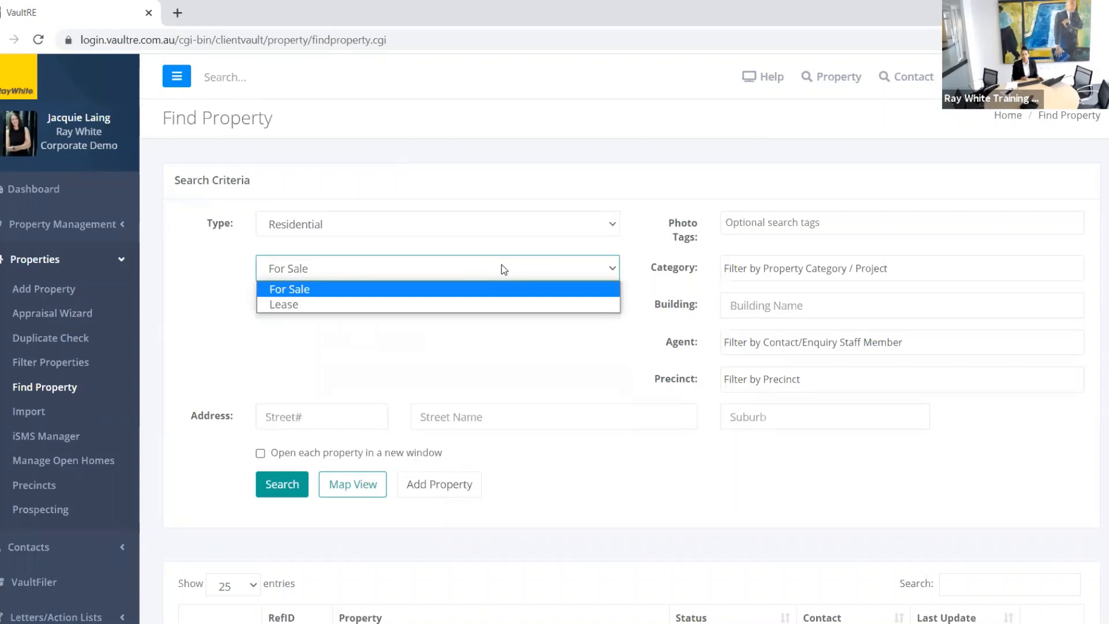
left_click(502, 265)
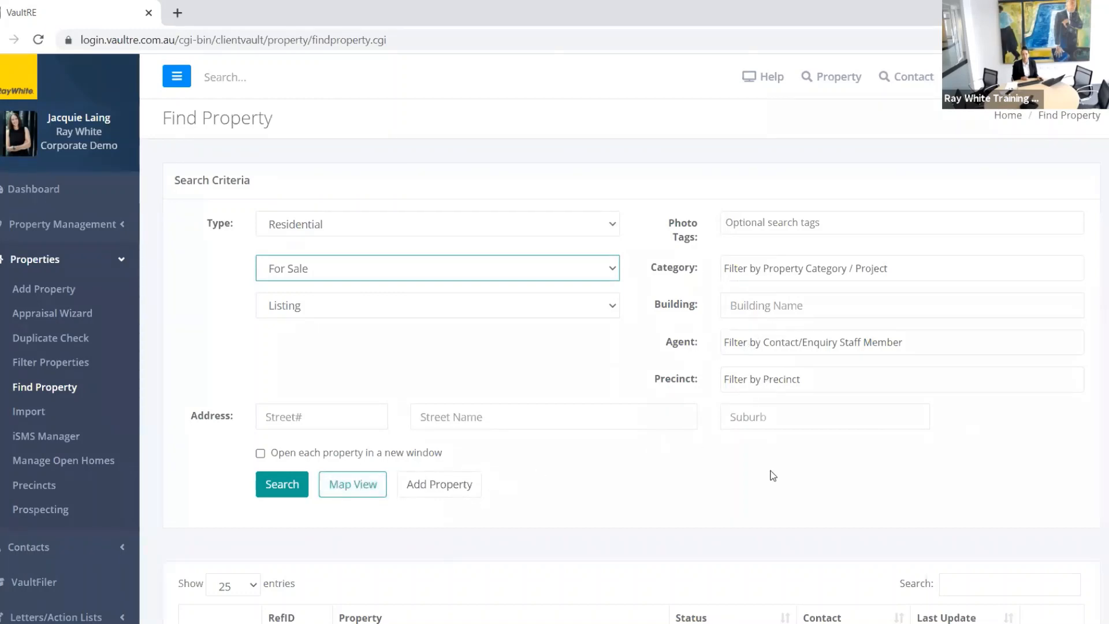
Step: Run the property search and scroll through the Listing results table
left_click(276, 485)
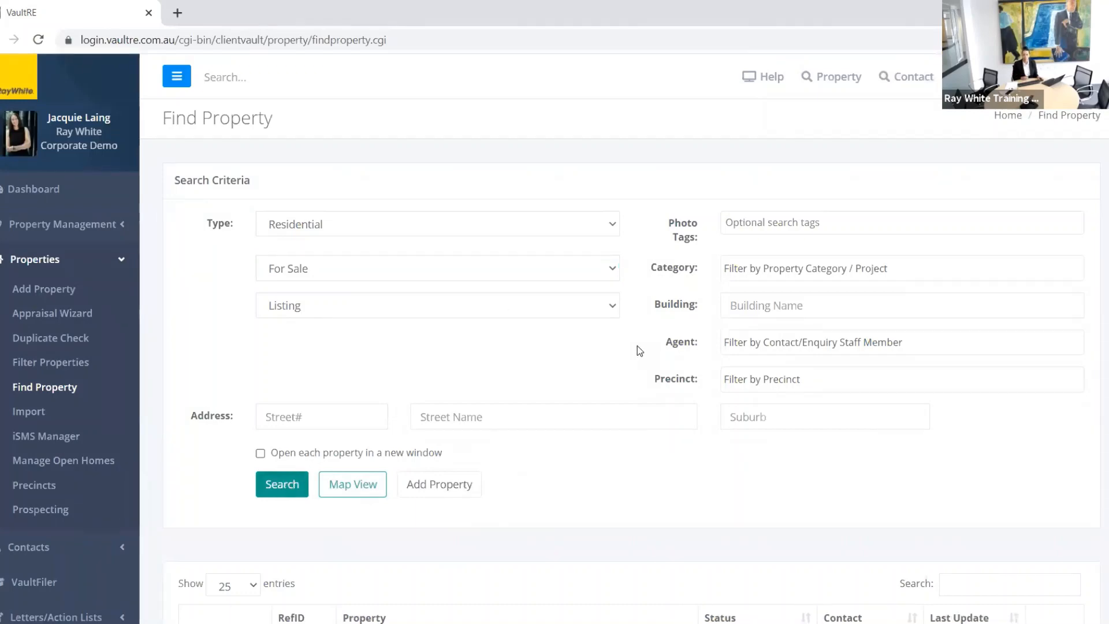
scroll(636, 345, "down", 8)
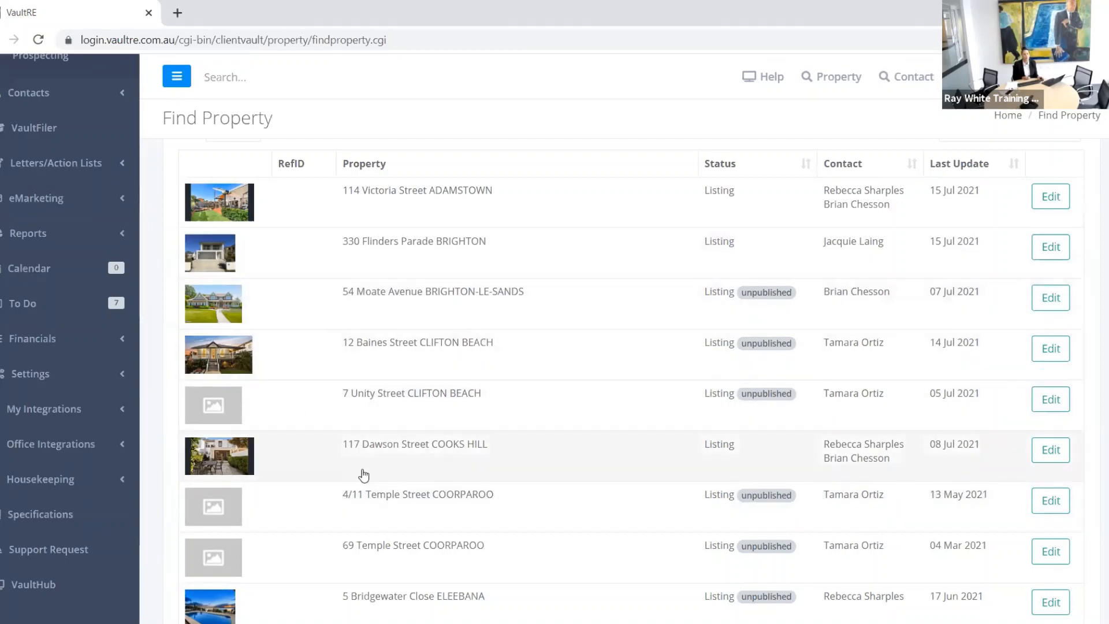
scroll(363, 476, "up", 5)
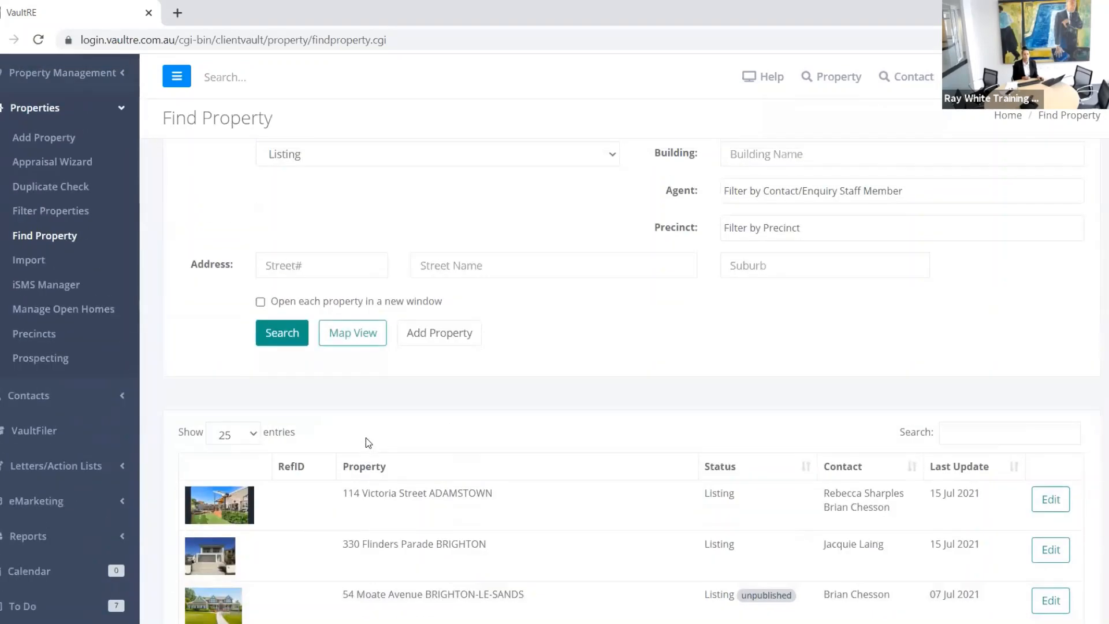
scroll(367, 436, "up", 1)
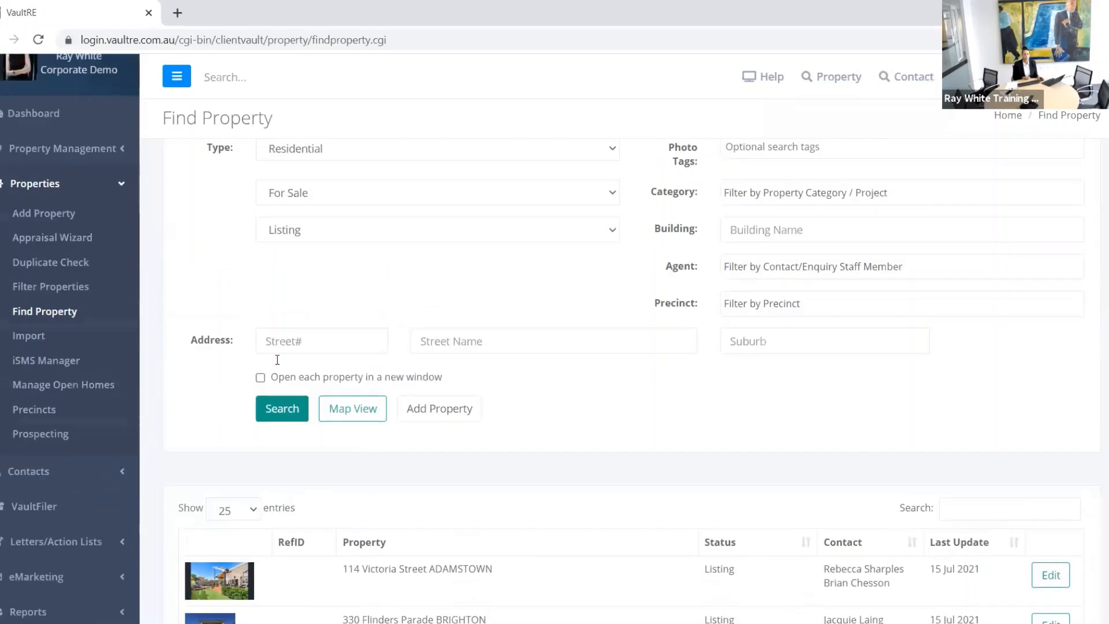
Step: Open Filter Properties, leaving Branch at all branches and Method of Sale at Any
left_click(58, 289)
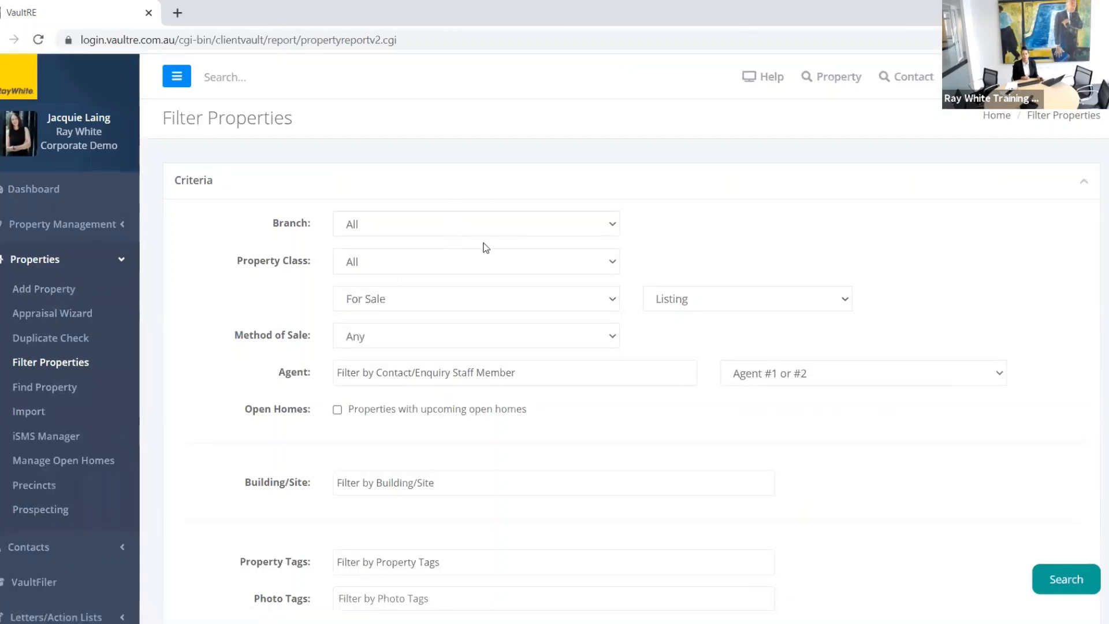
left_click(614, 231)
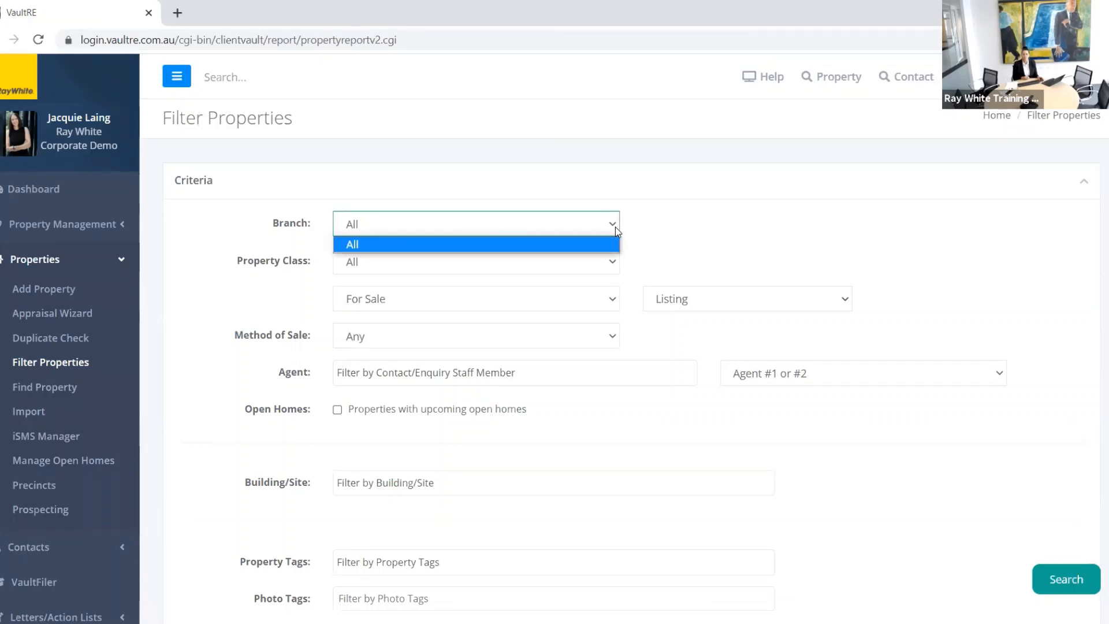
left_click(656, 212)
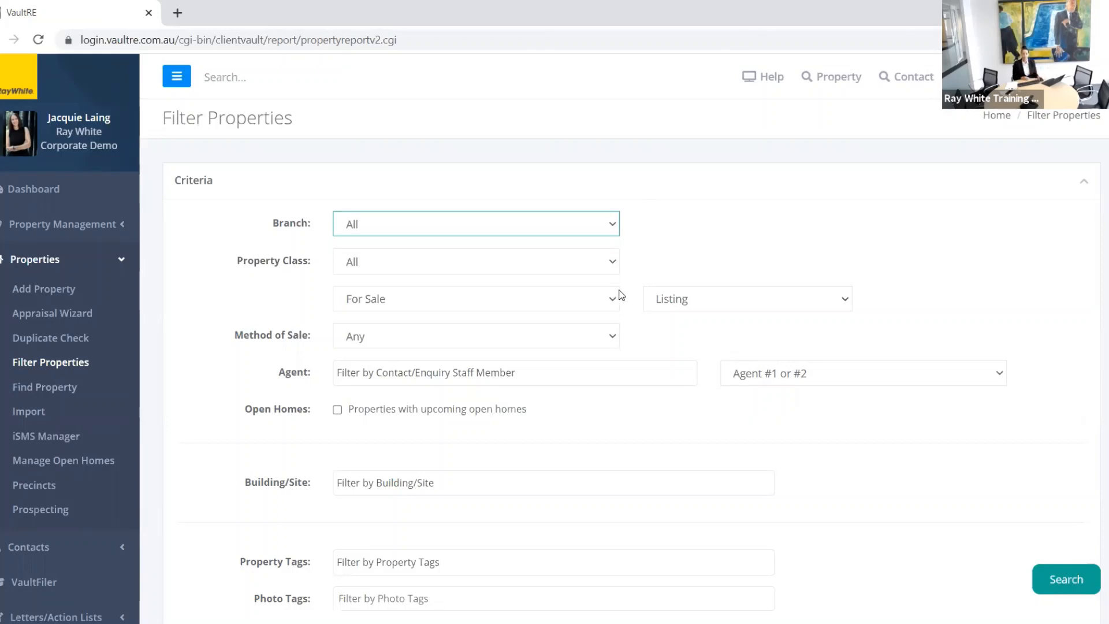
left_click(610, 341)
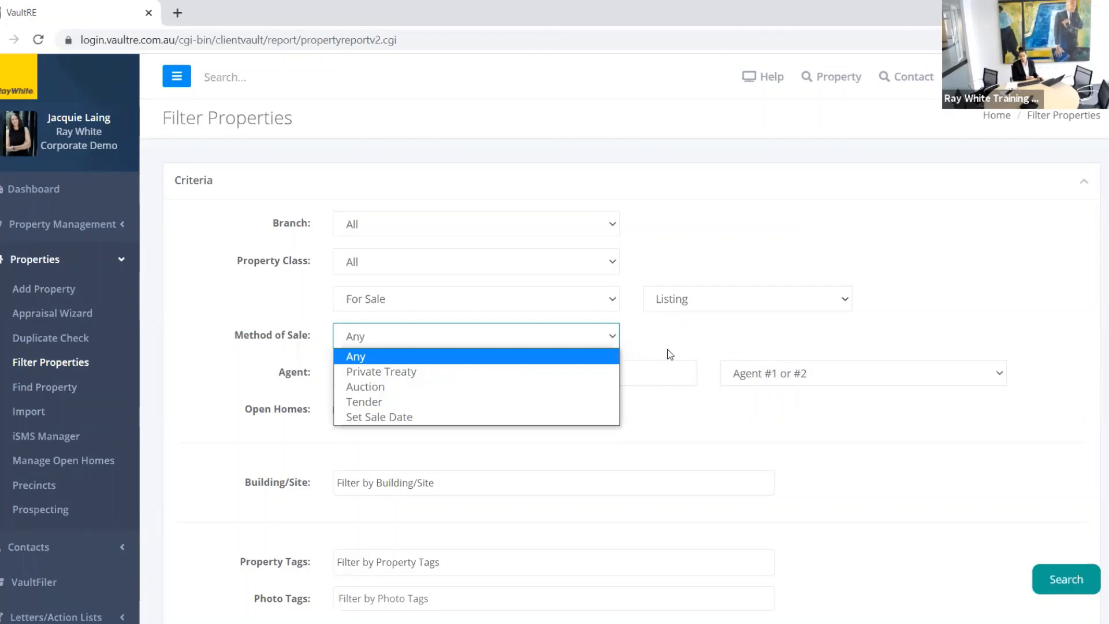
left_click(576, 356)
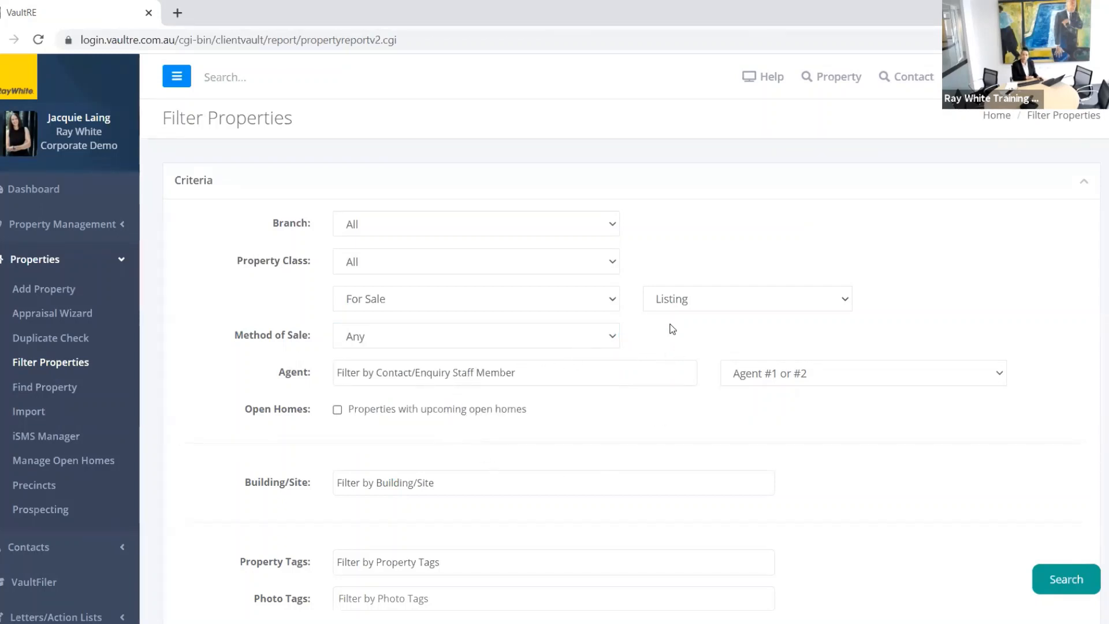
Step: Try the upcoming Open Homes filter, then switch it back off
left_click(338, 410)
left_click(424, 442)
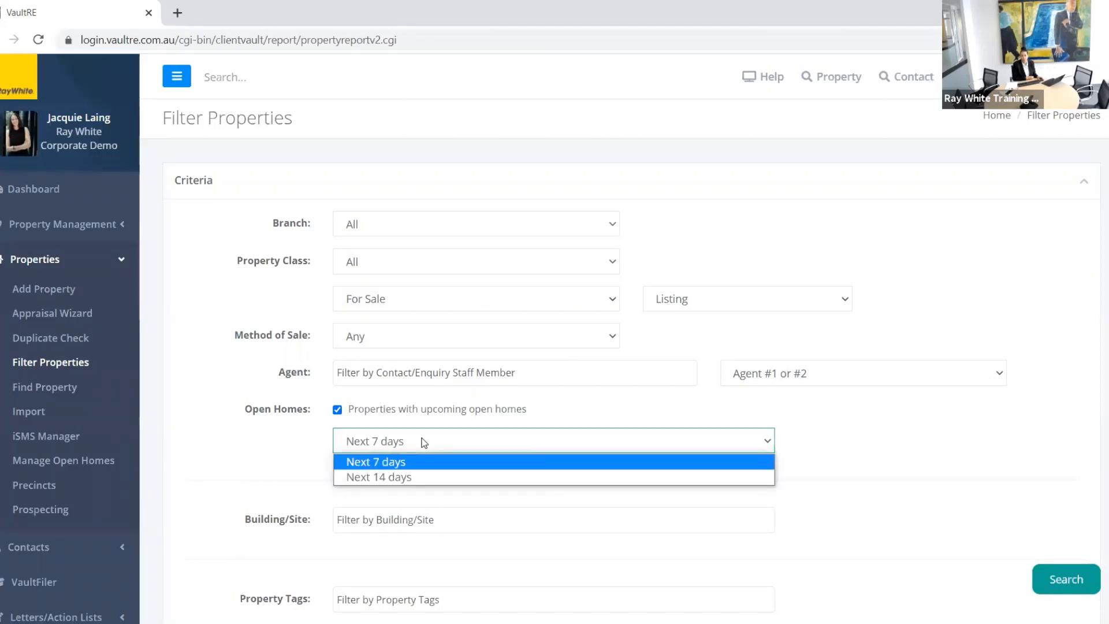
left_click(343, 409)
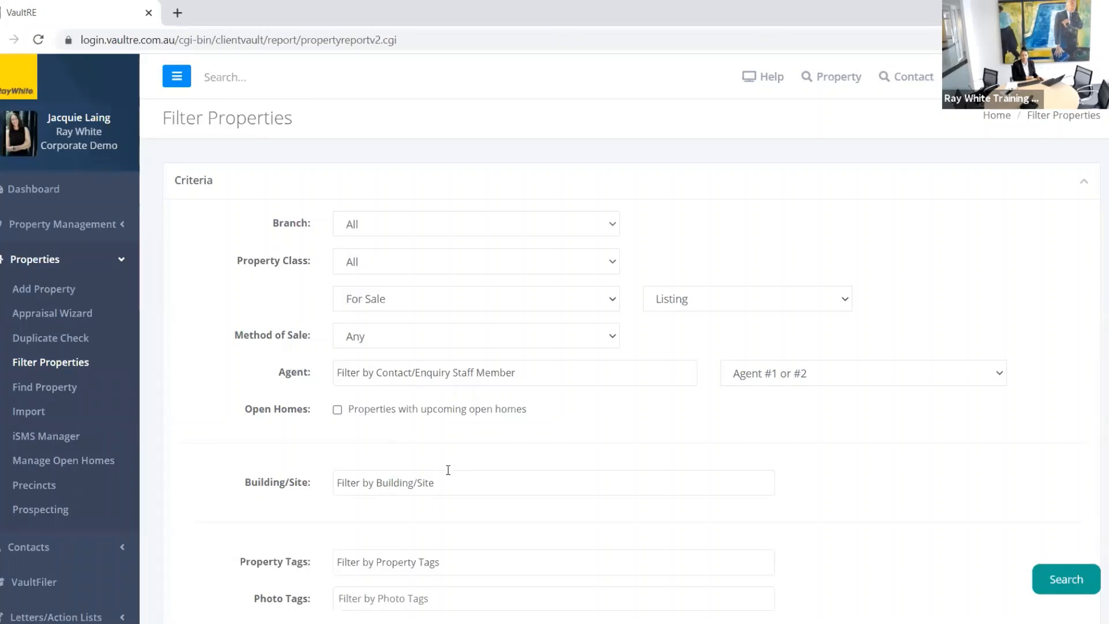
scroll(453, 468, "down", 3)
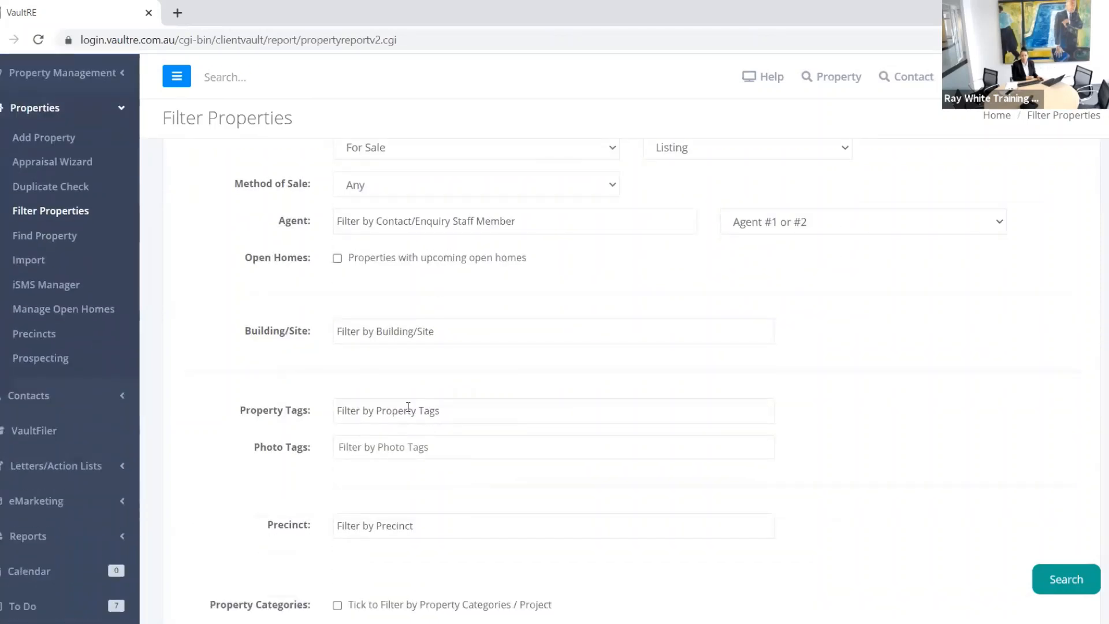
Step: Add the 'cows' photo tag to the property filter
left_click(408, 408)
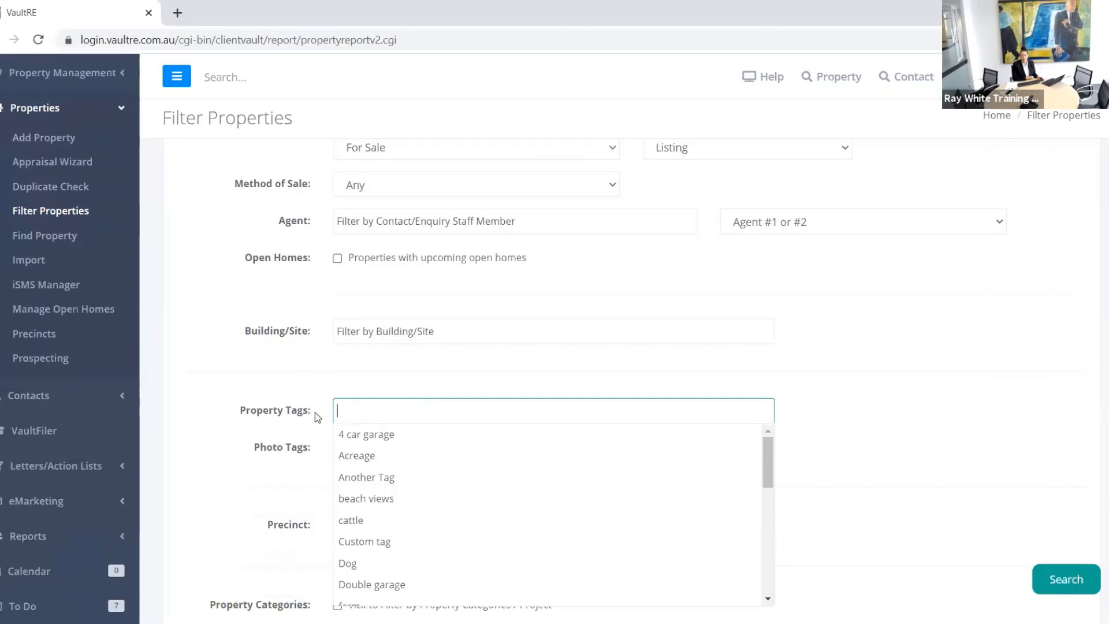
left_click(316, 451)
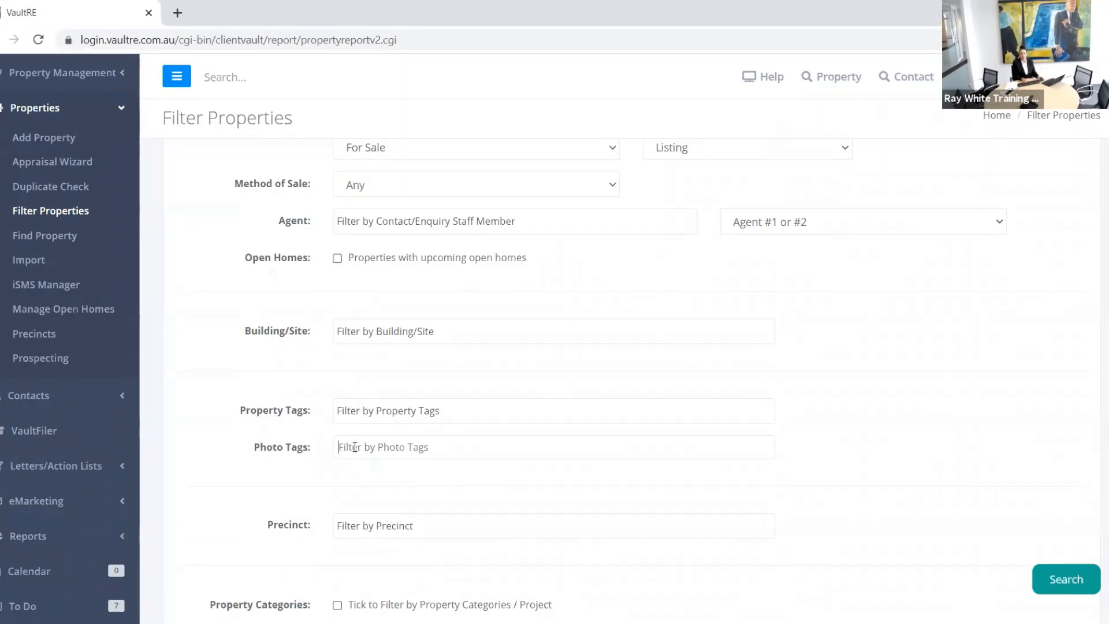
type("cows")
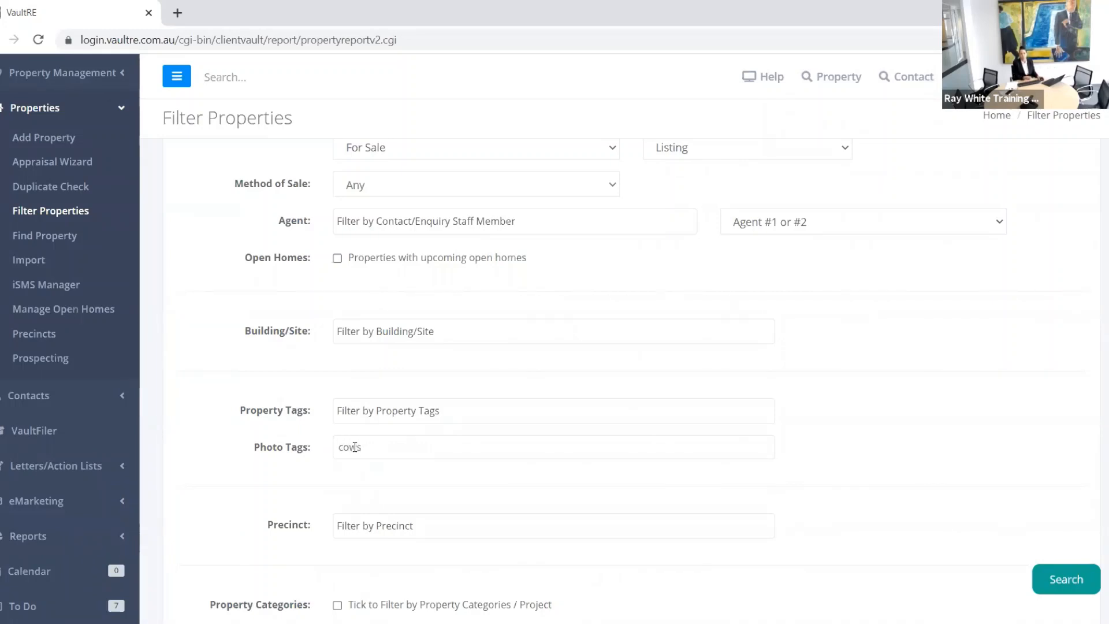
scroll(507, 482, "down", 1)
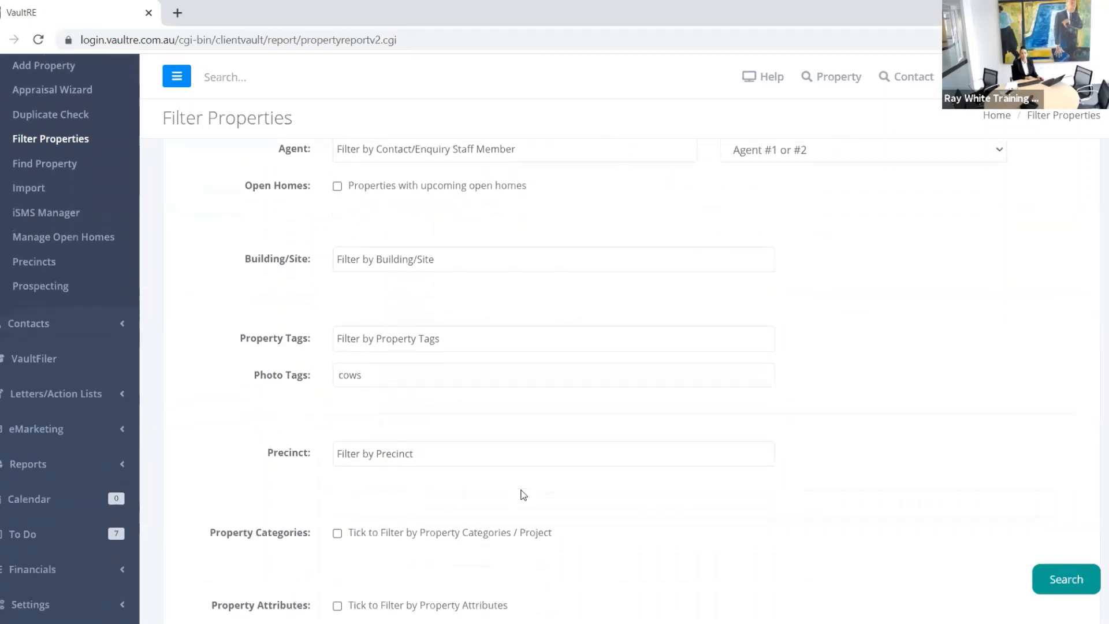
scroll(508, 467, "down", 1)
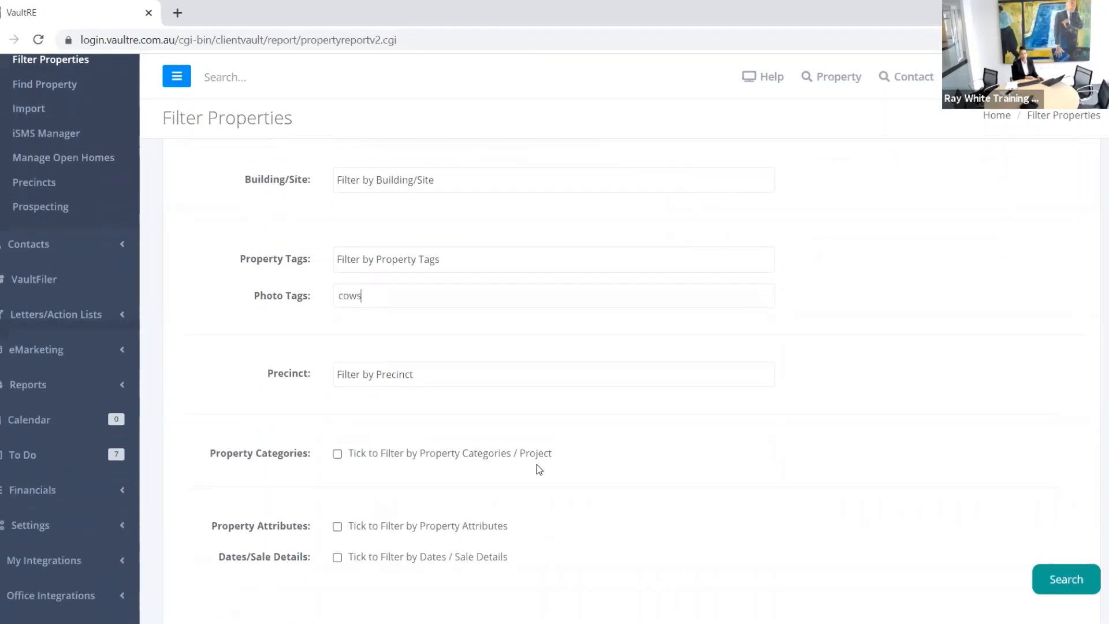
scroll(535, 466, "down", 2)
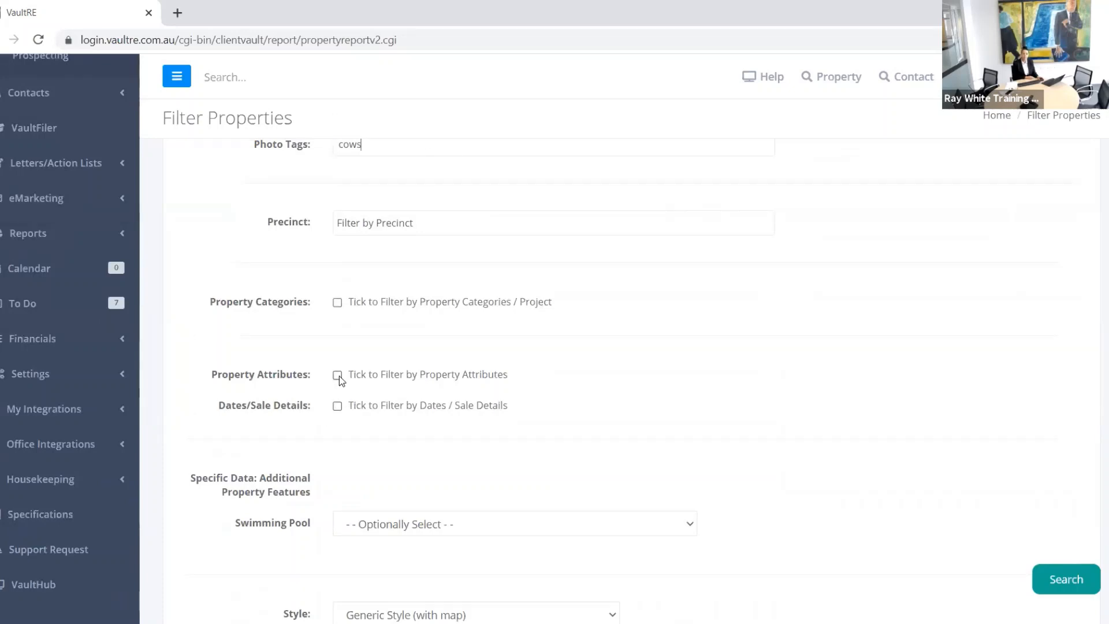
Step: Enable the Property Attributes filters and set Property Class to Residential
left_click(337, 375)
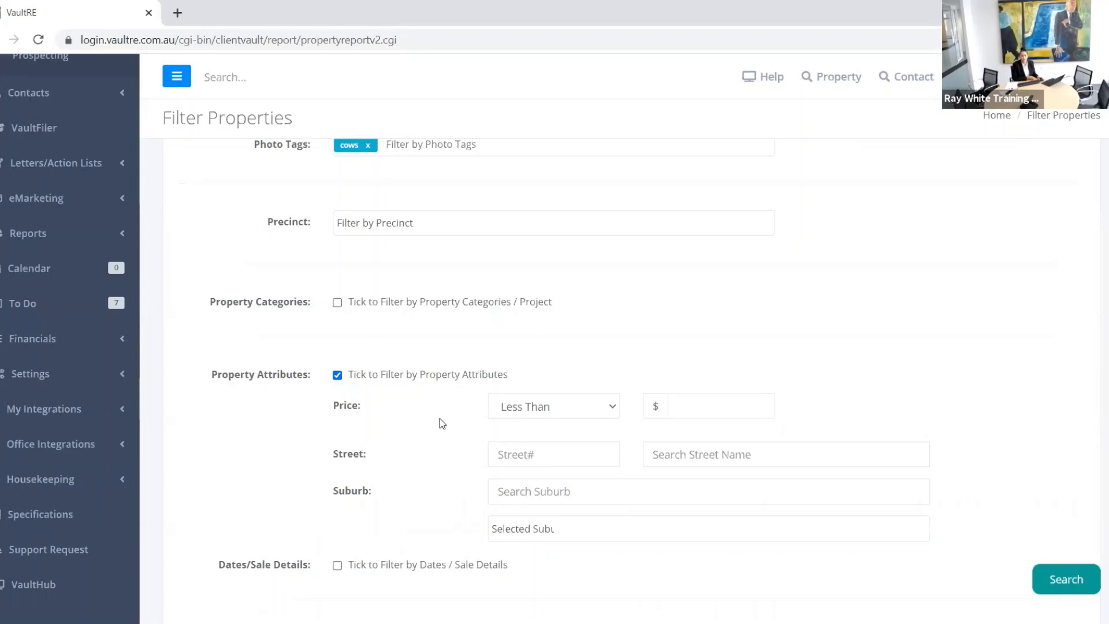
scroll(439, 418, "up", 8)
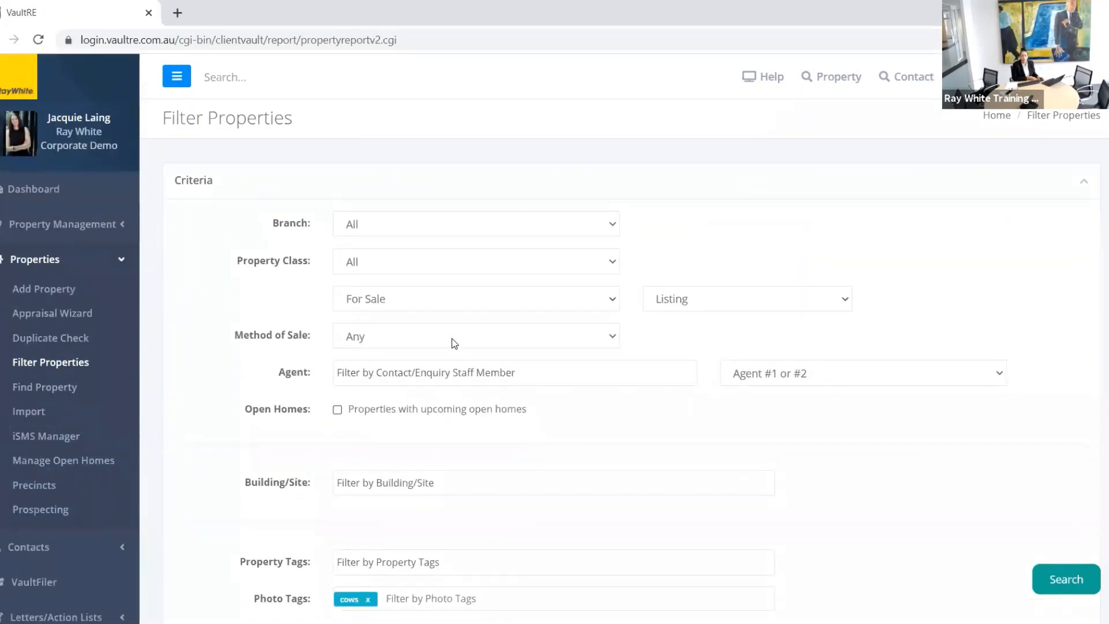
left_click(486, 266)
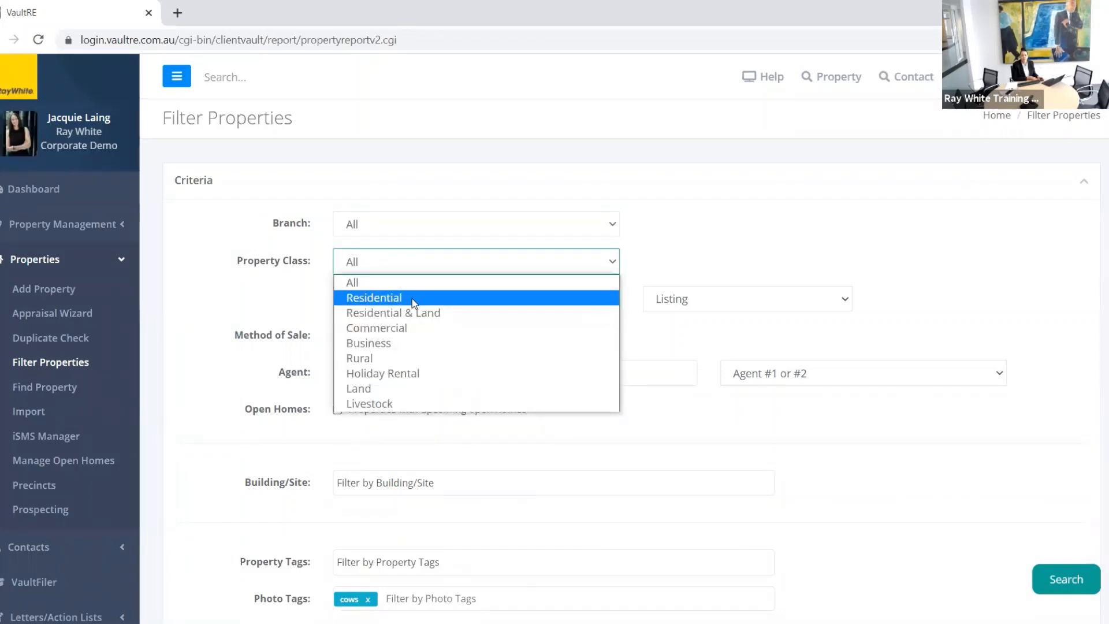
left_click(413, 298)
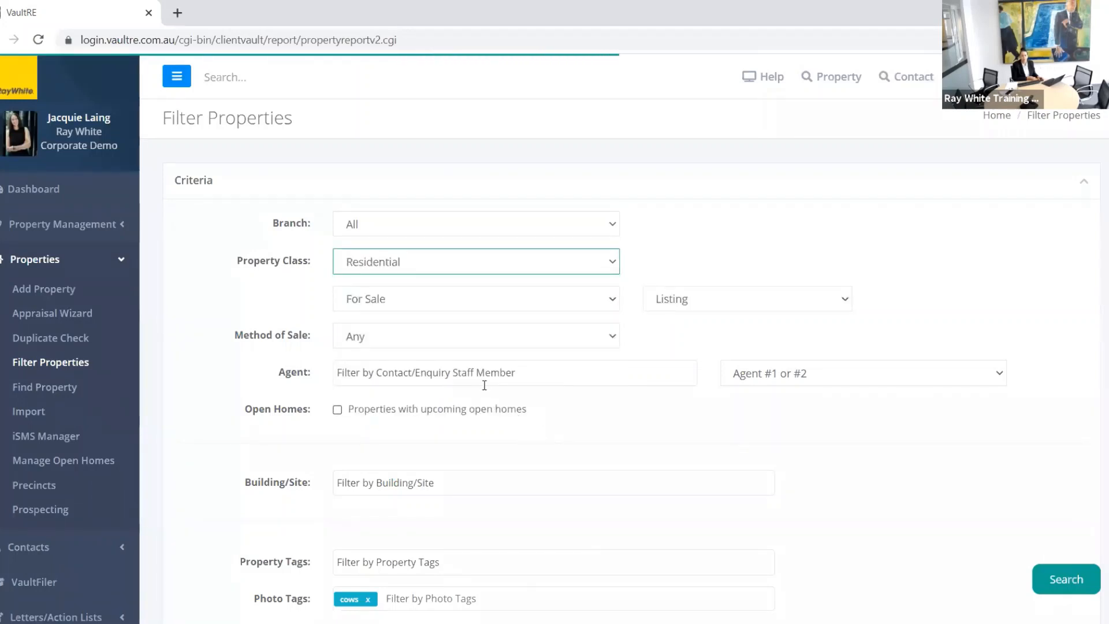
scroll(481, 378, "down", 10)
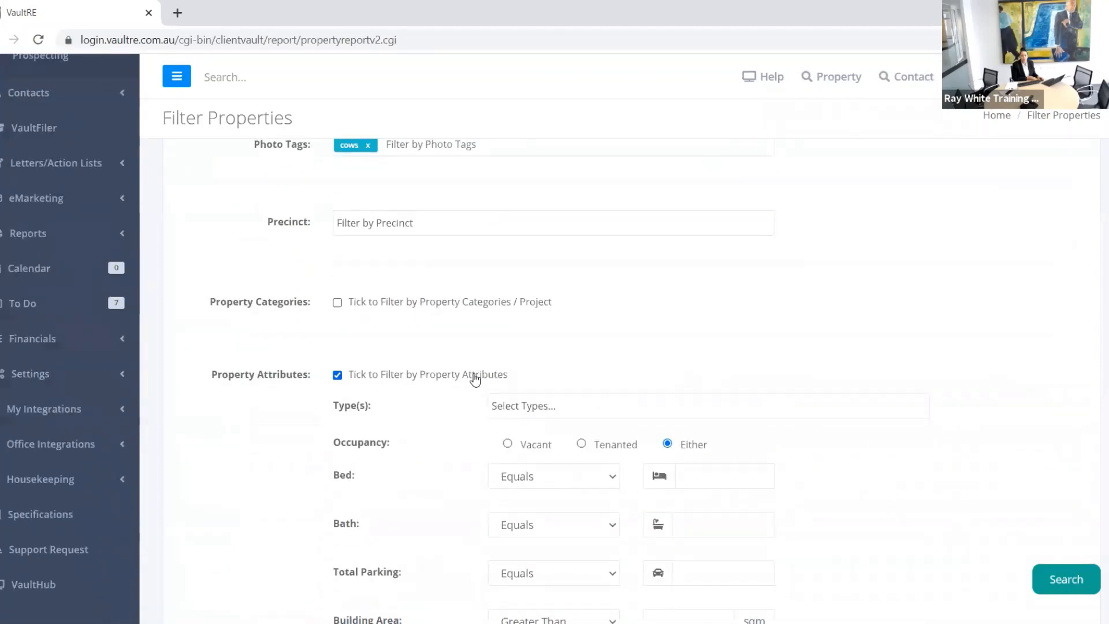
scroll(475, 380, "down", 3)
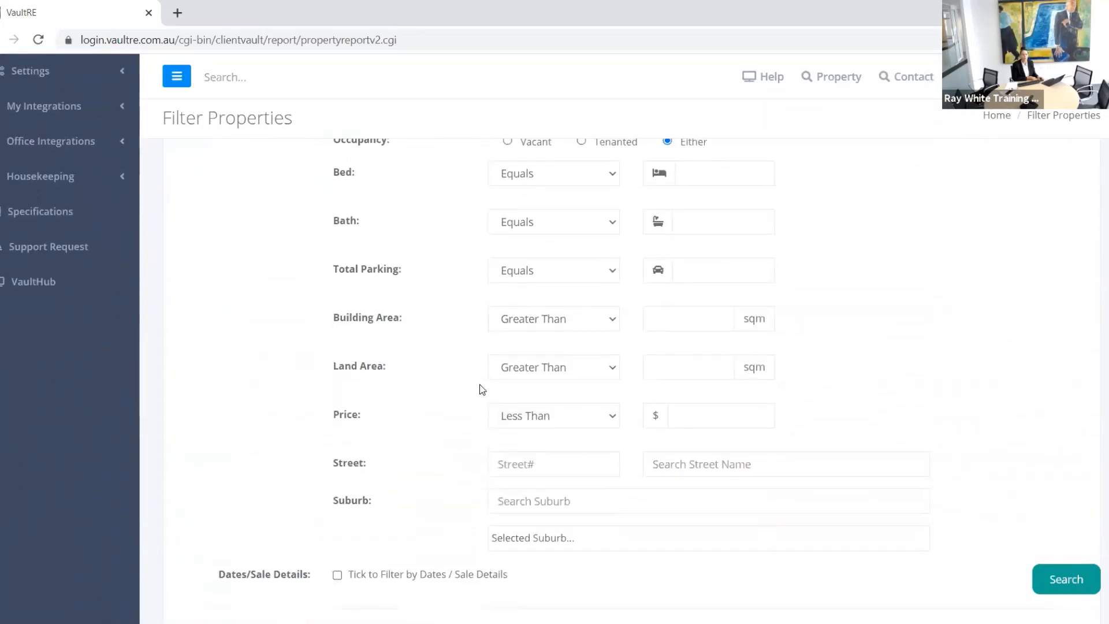
scroll(490, 398, "up", 3)
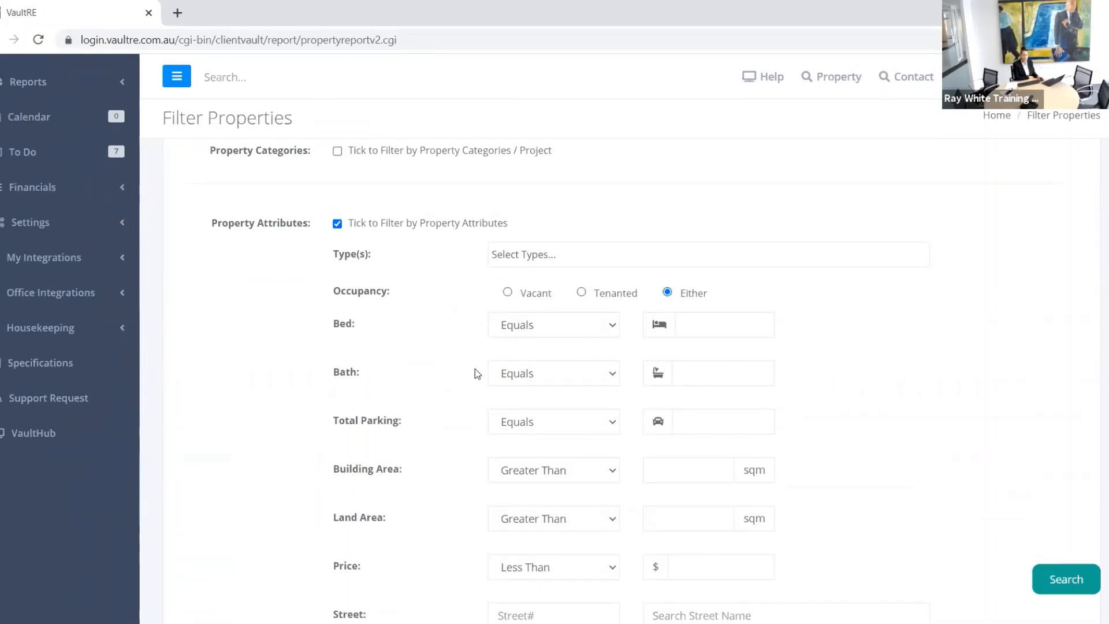
scroll(441, 404, "down", 3)
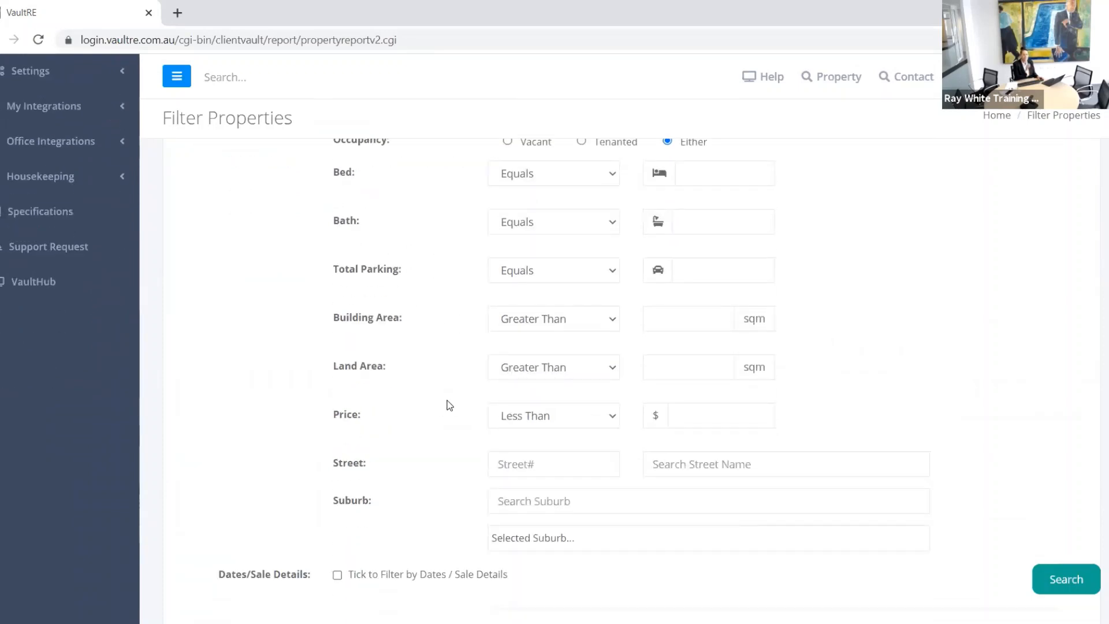
scroll(451, 396, "up", 2)
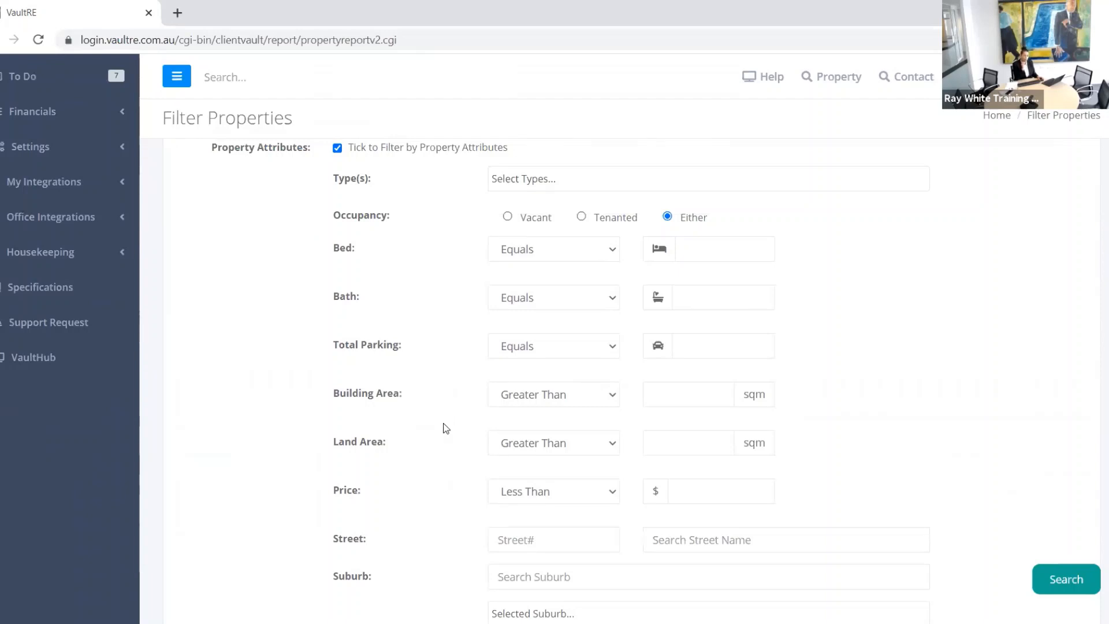
scroll(446, 428, "up", 6)
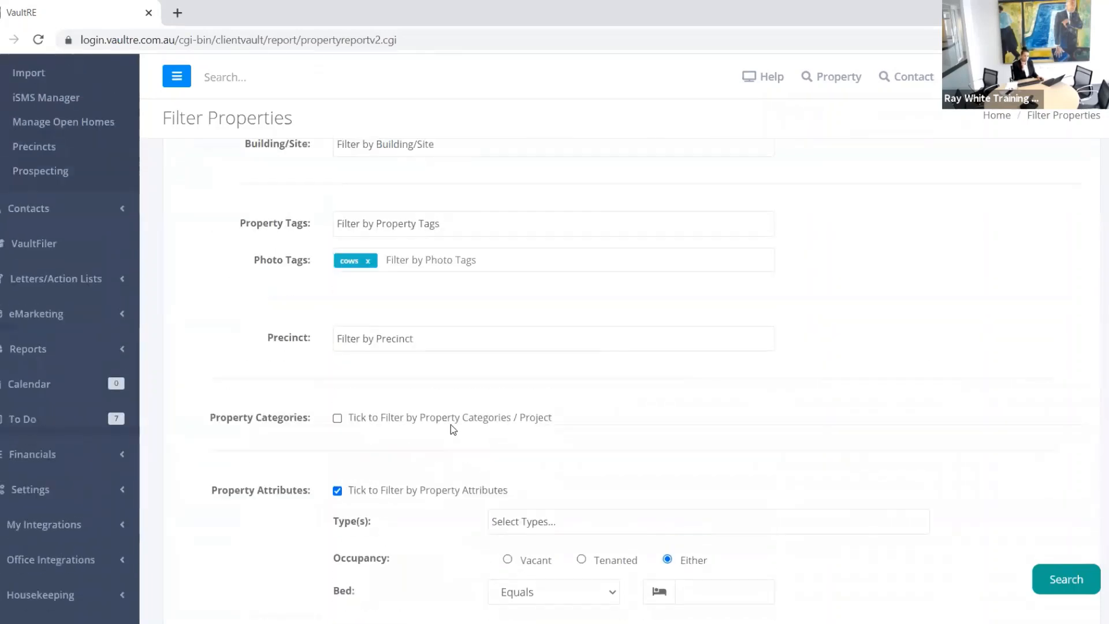
scroll(450, 425, "up", 6)
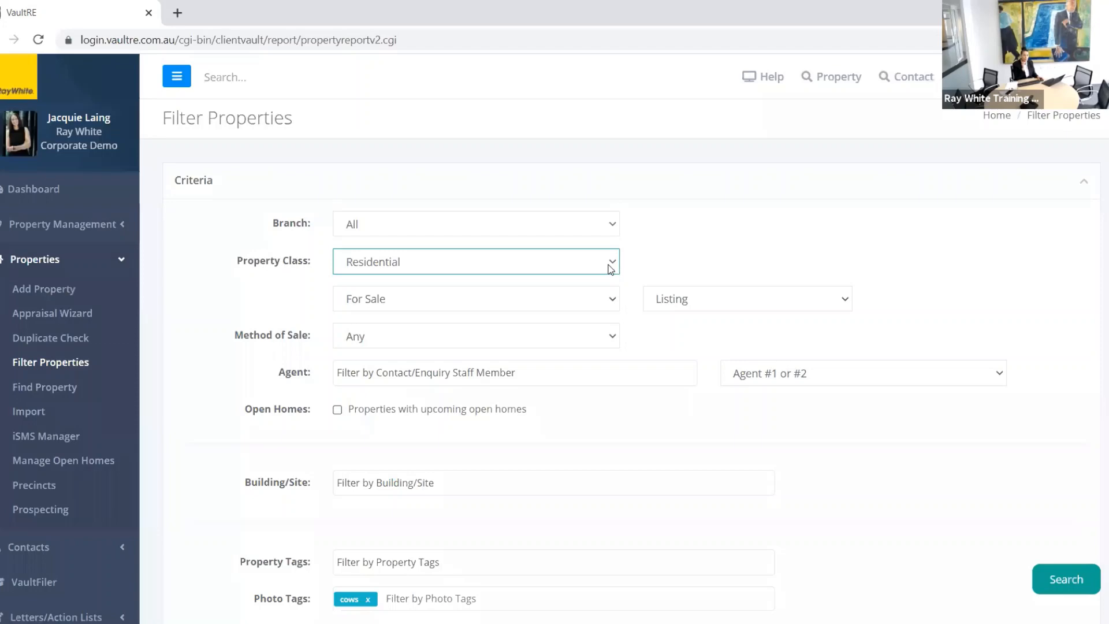
scroll(546, 488, "down", 10)
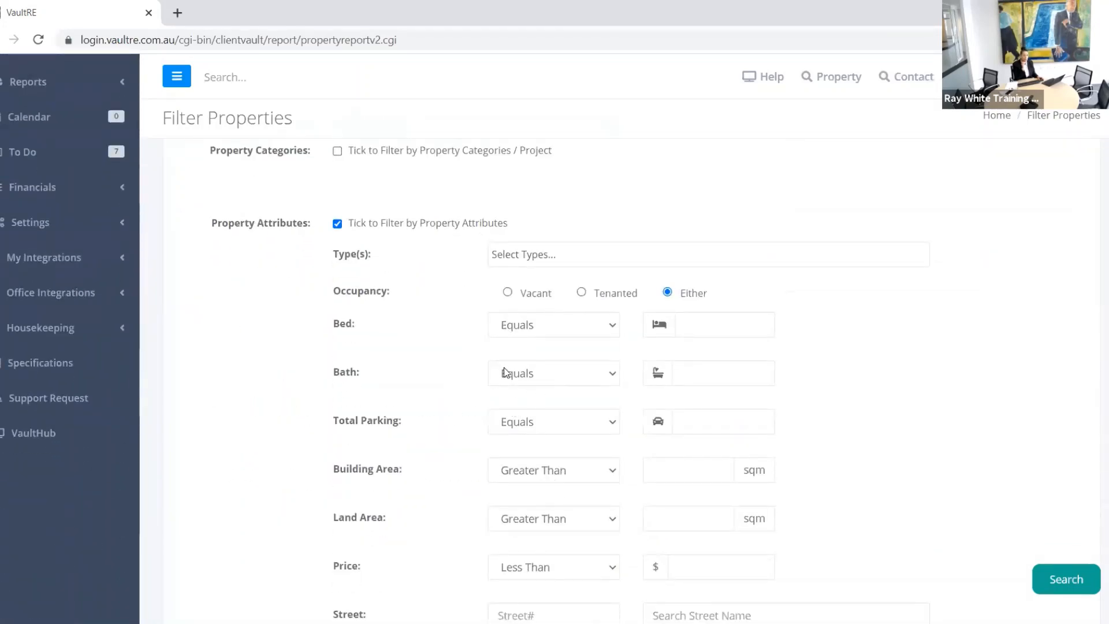
scroll(500, 372, "up", 5)
scroll(488, 372, "up", 2)
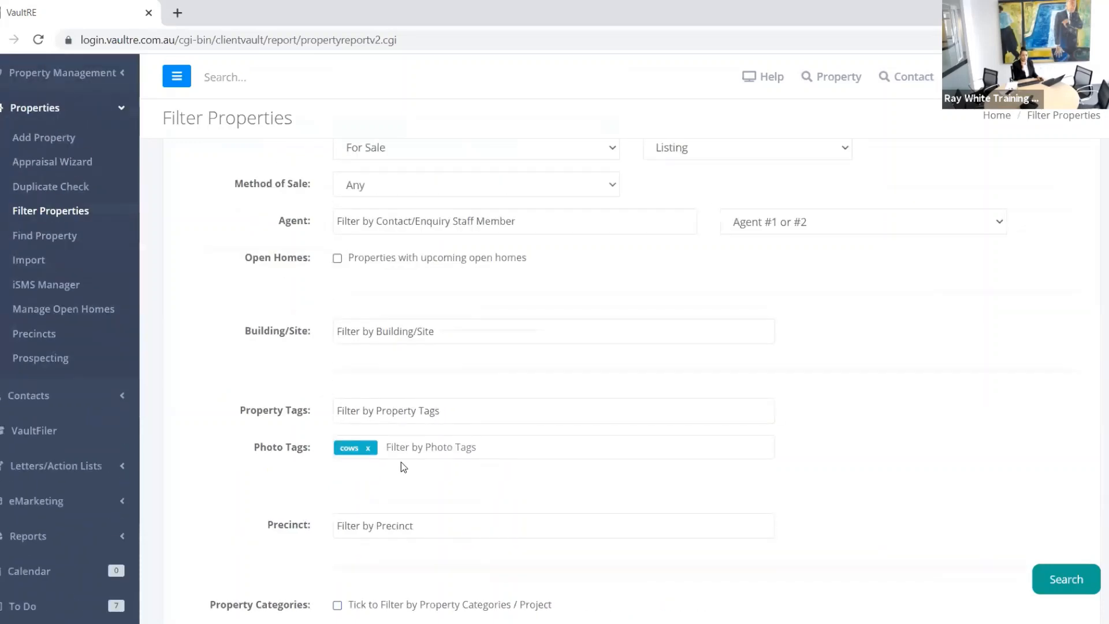
Step: Remove the 'cows' photo tag and untick Property Attributes
left_click(368, 448)
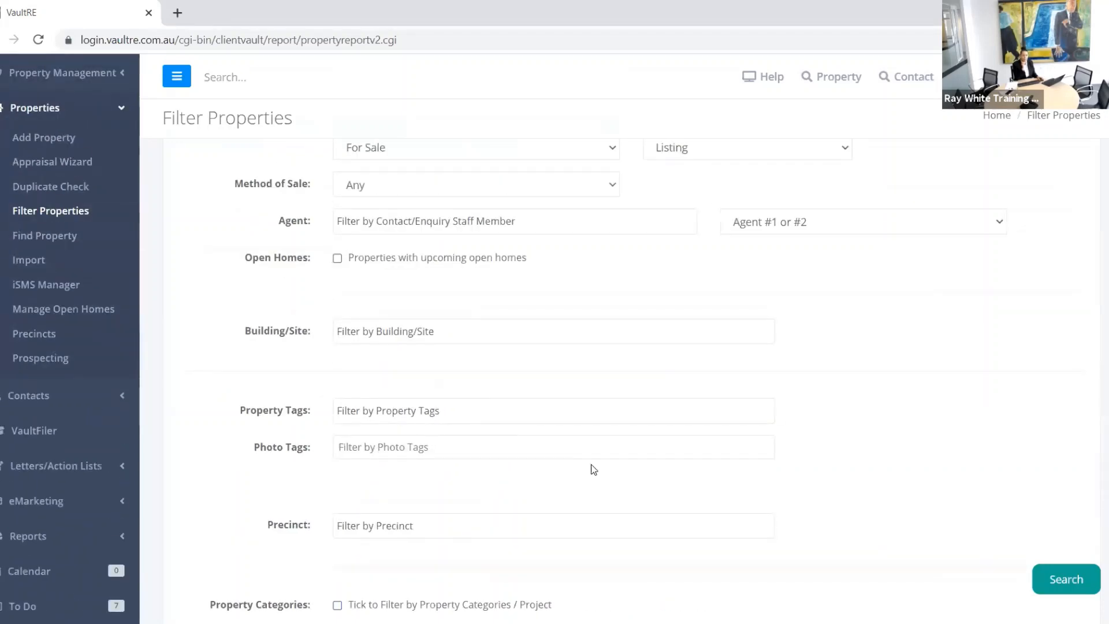
scroll(594, 469, "down", 8)
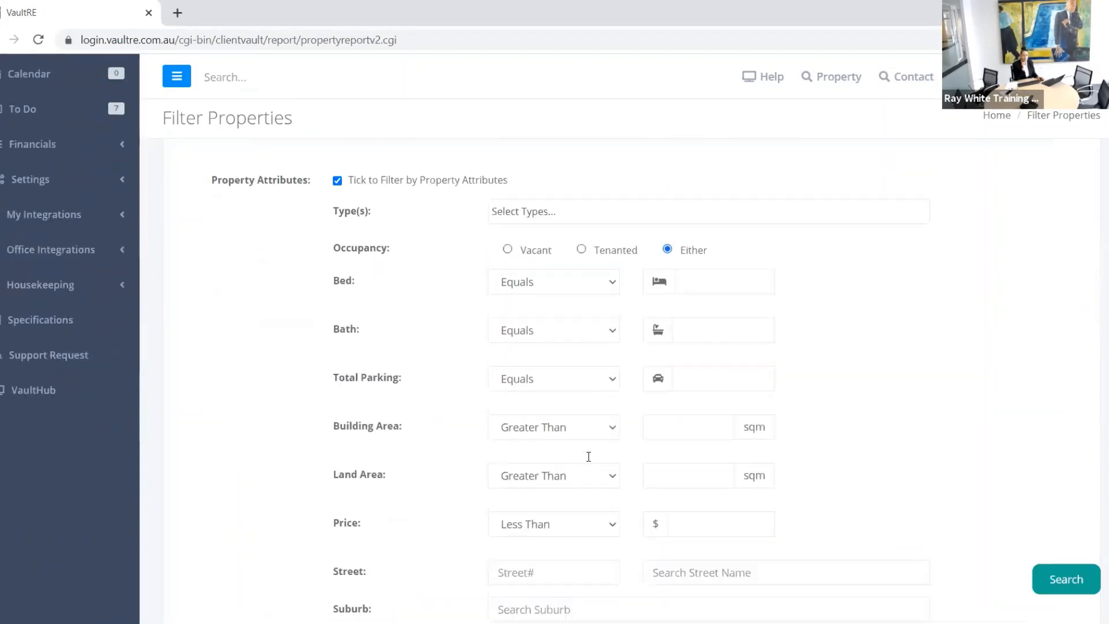
scroll(588, 457, "up", 2)
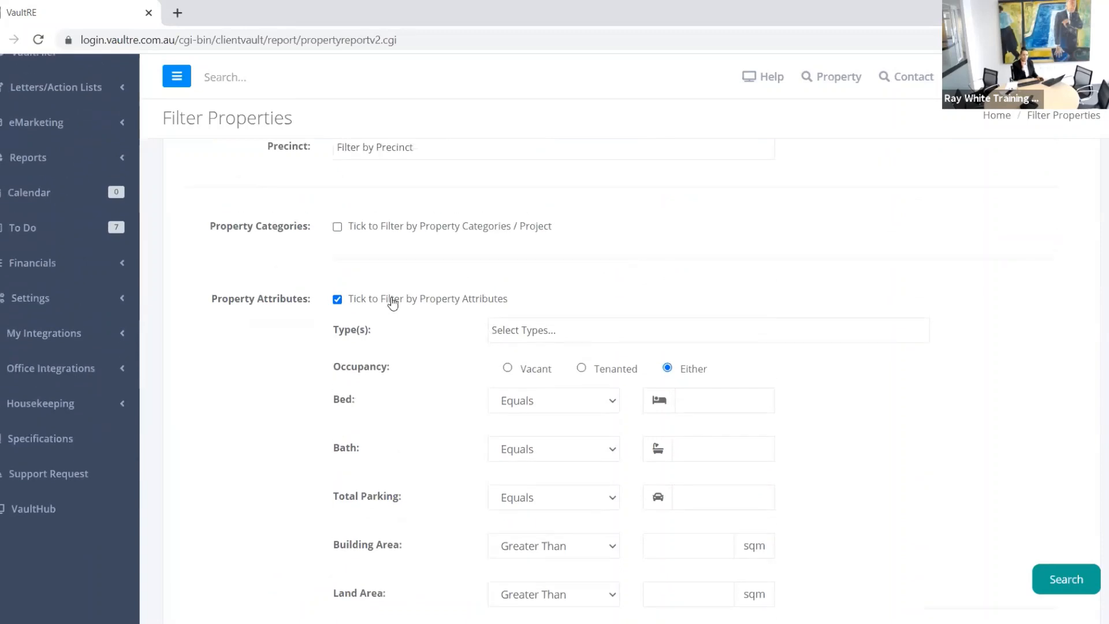
left_click(337, 298)
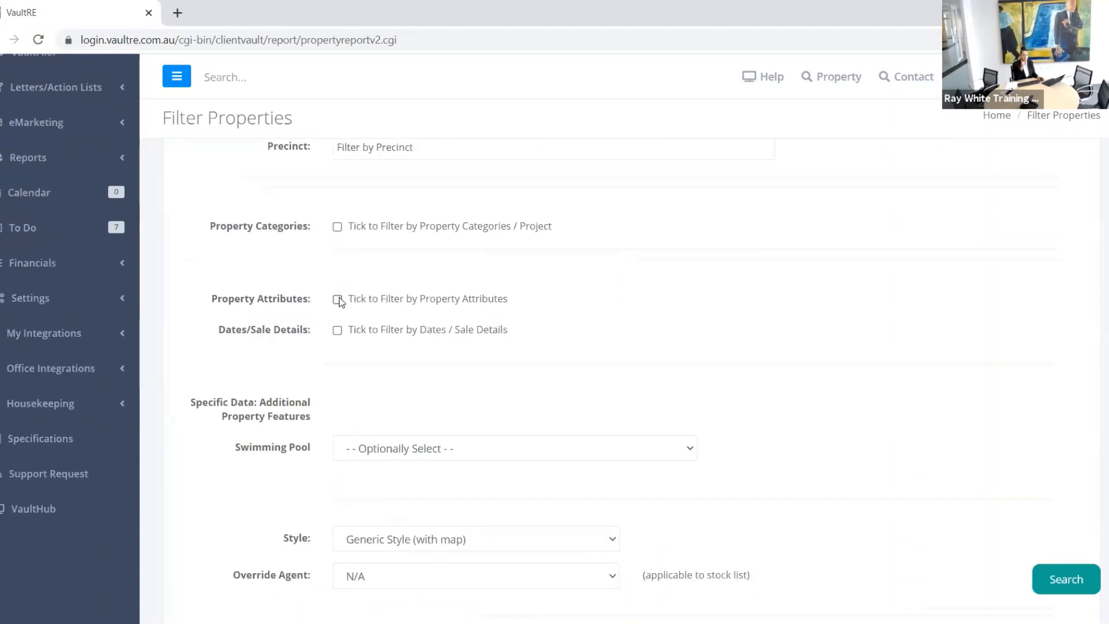
Step: Tick Dates/Sale Details to view those filters, then untick it again
left_click(337, 332)
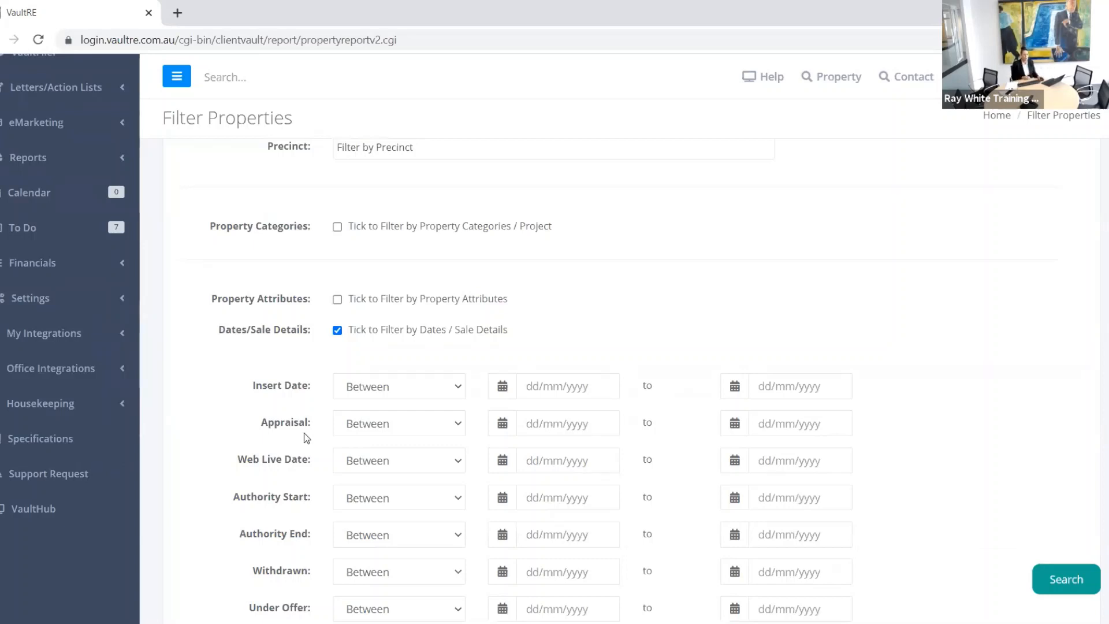
scroll(291, 520, "down", 3)
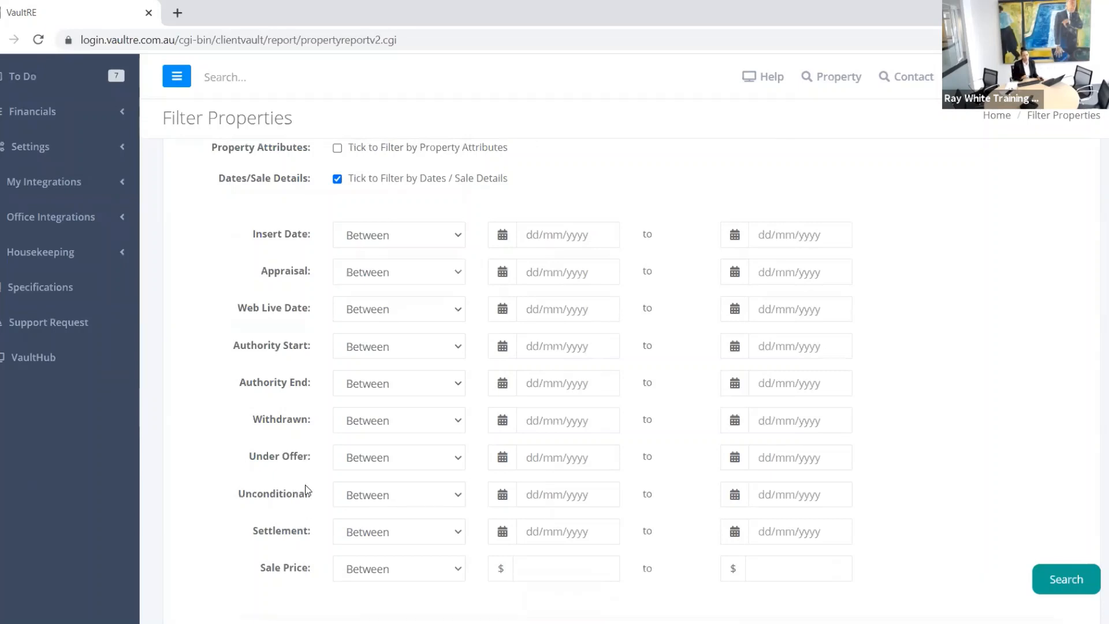
left_click(338, 179)
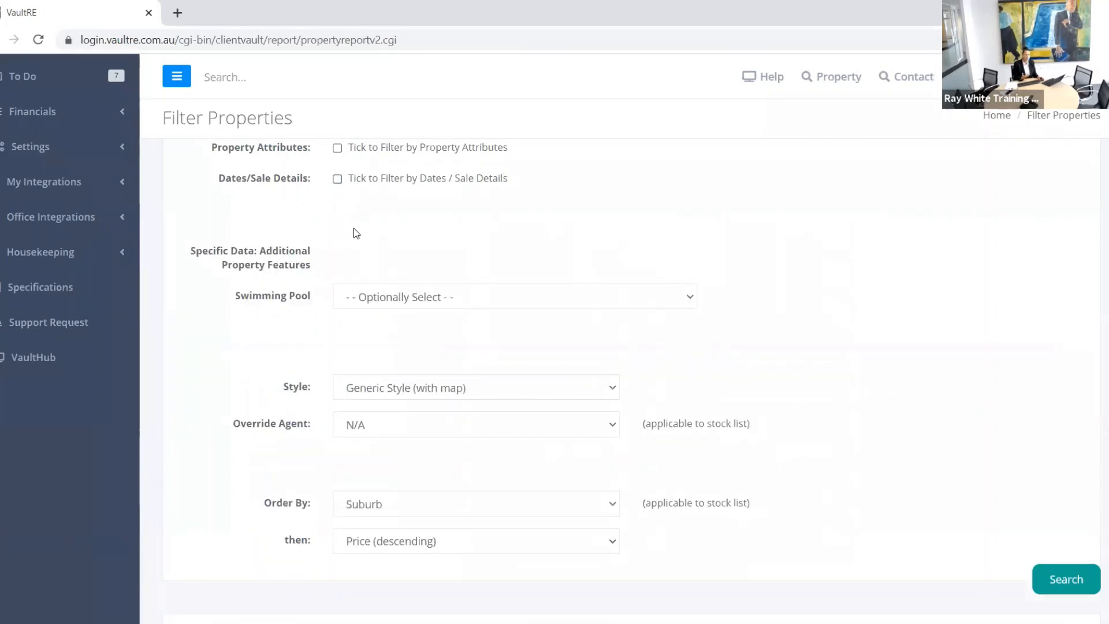
scroll(358, 232, "down", 5)
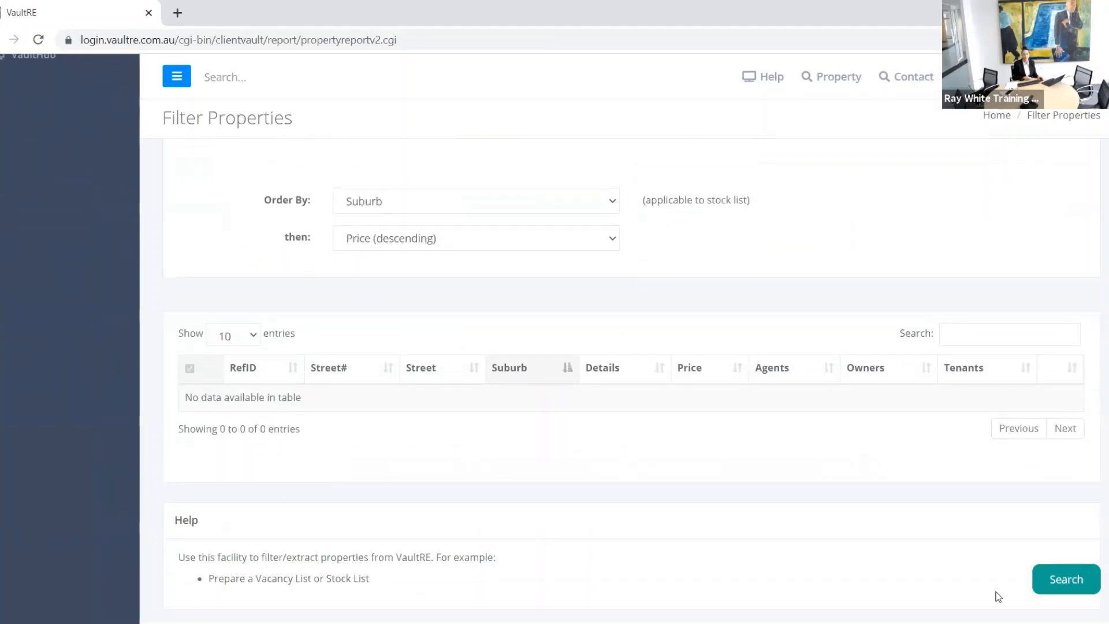
left_click(1050, 583)
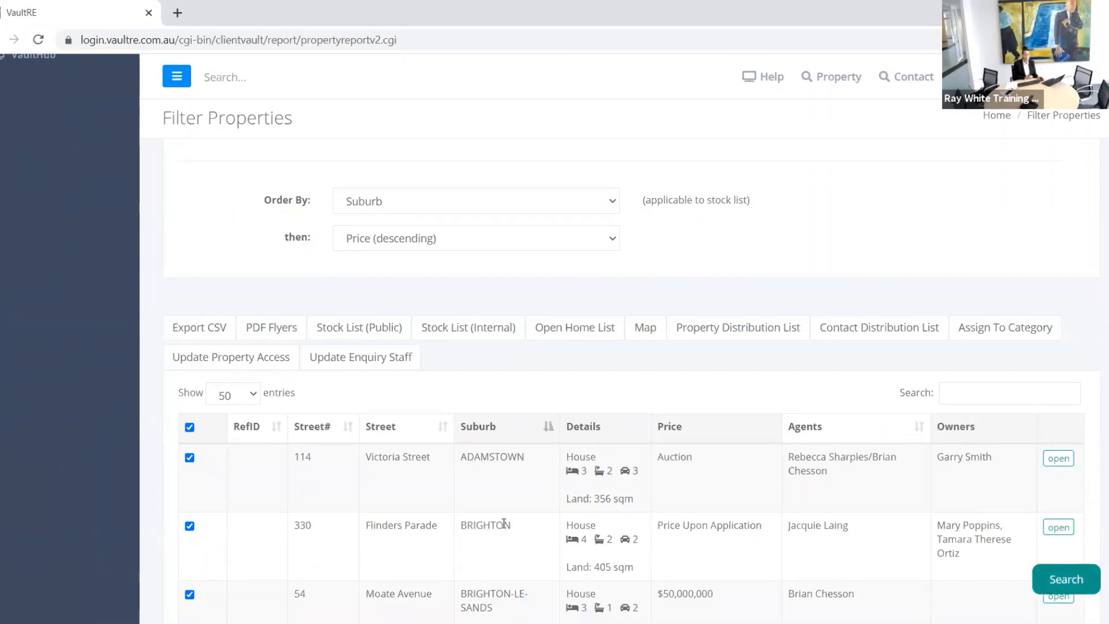
scroll(615, 437, "down", 3)
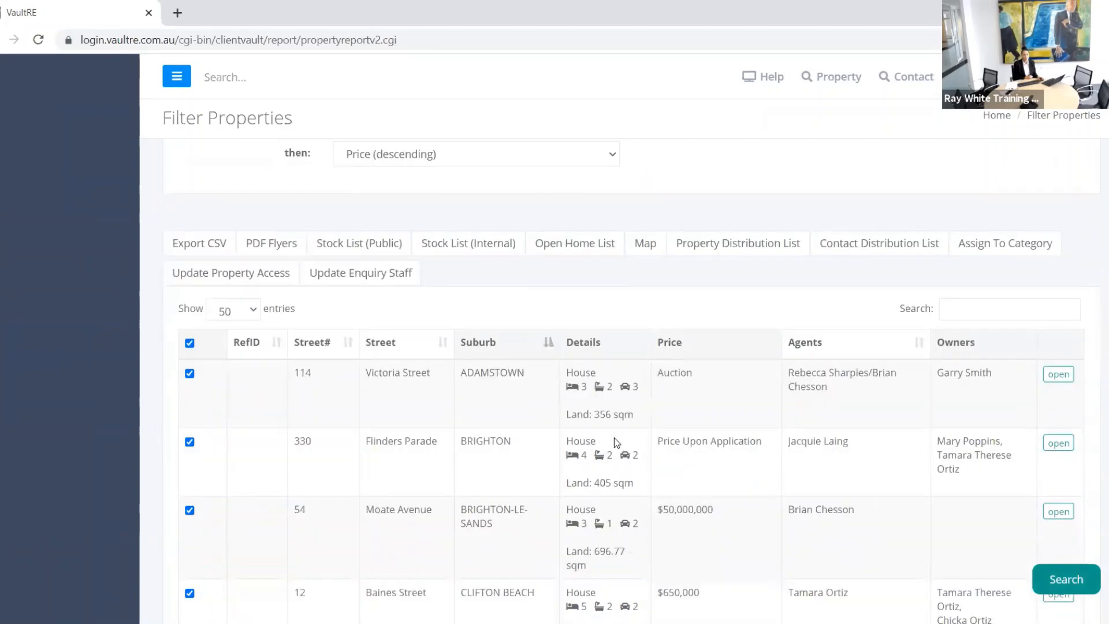
scroll(613, 442, "down", 3)
scroll(628, 469, "up", 4)
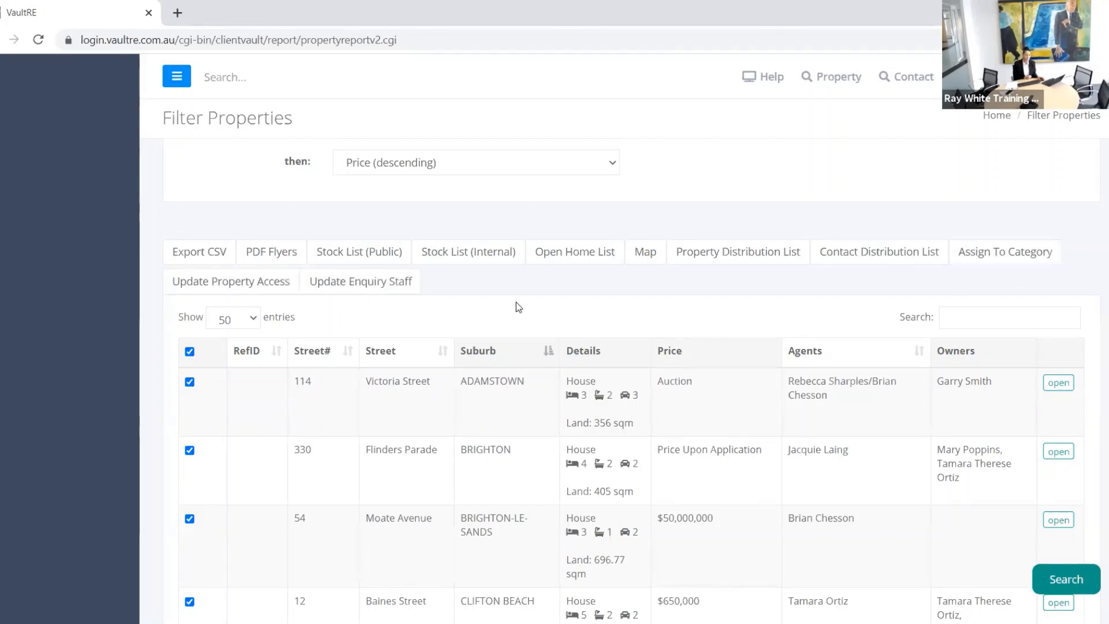
scroll(587, 268, "up", 6)
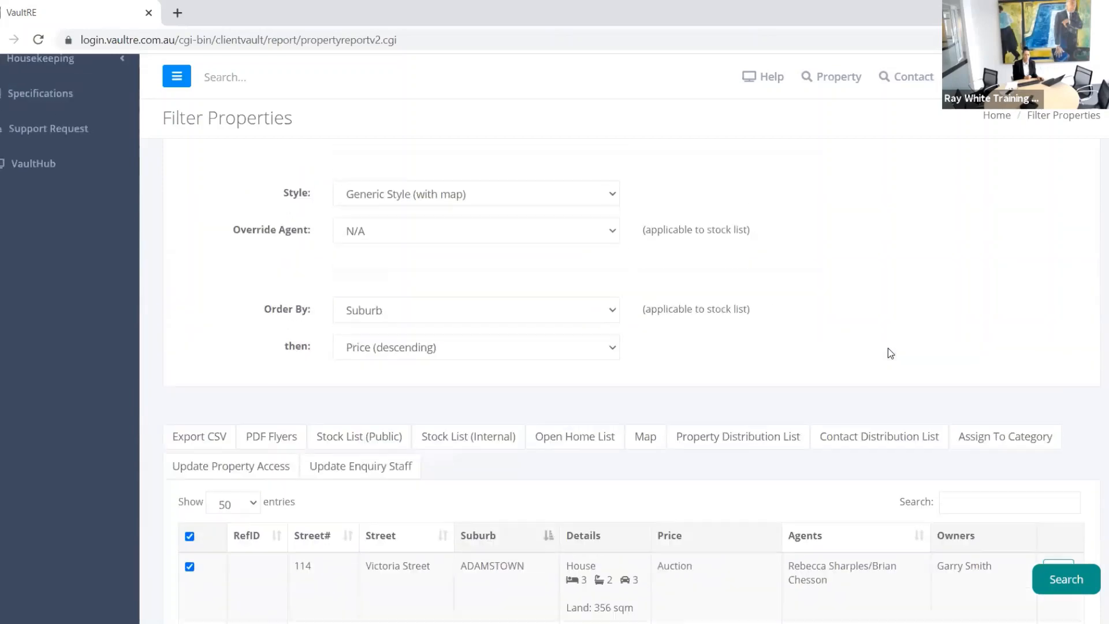
scroll(895, 356, "up", 10)
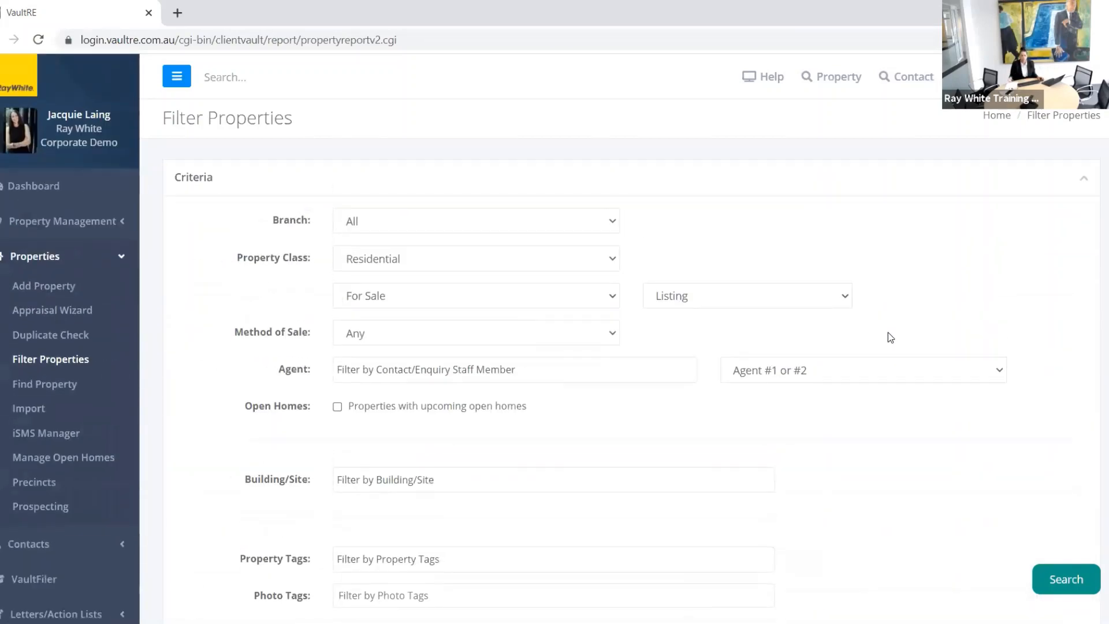
Step: Open the Appraisal Wizard from Properties in the sidebar
left_click(81, 318)
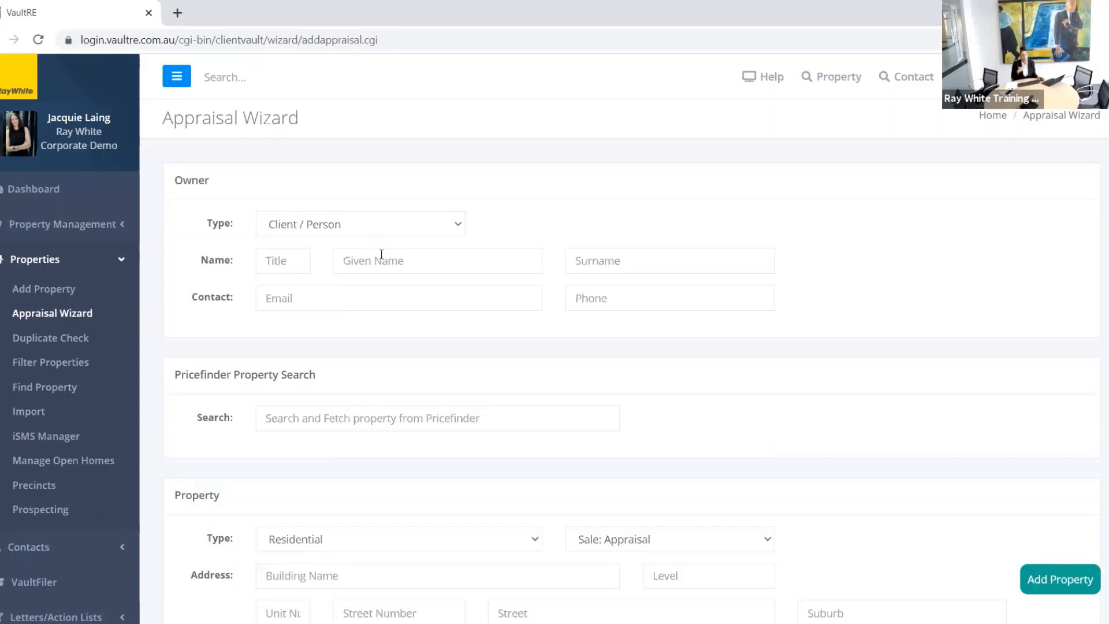
scroll(385, 257, "down", 5)
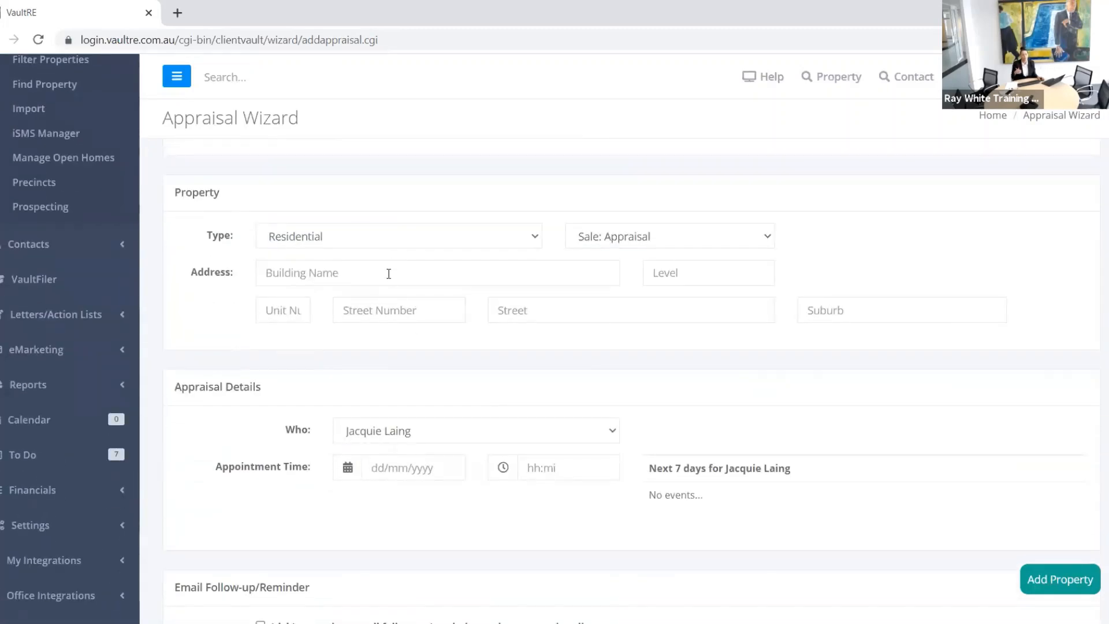
scroll(385, 265, "up", 4)
scroll(381, 270, "up", 2)
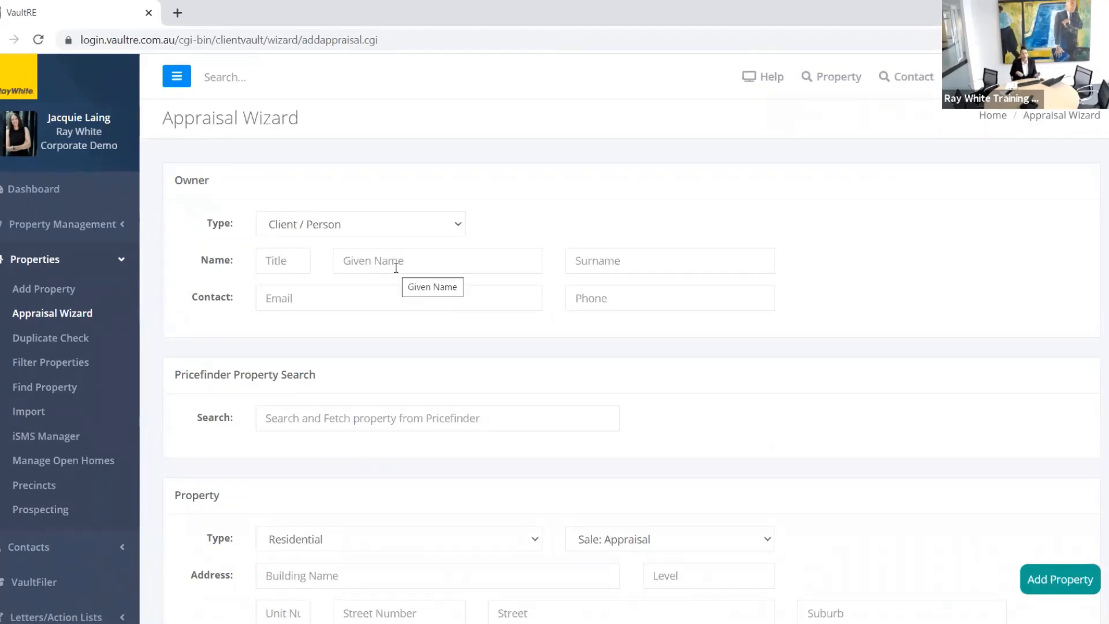
Step: Keep the owner Type as Client / Person after briefly visiting Add Property
left_click(411, 232)
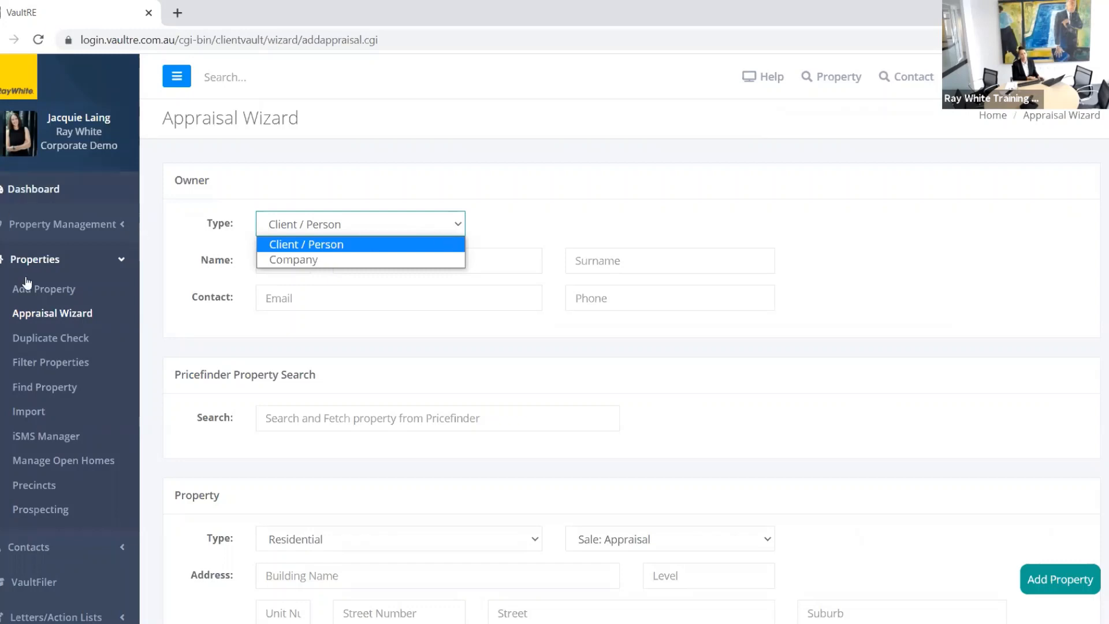
left_click(35, 294)
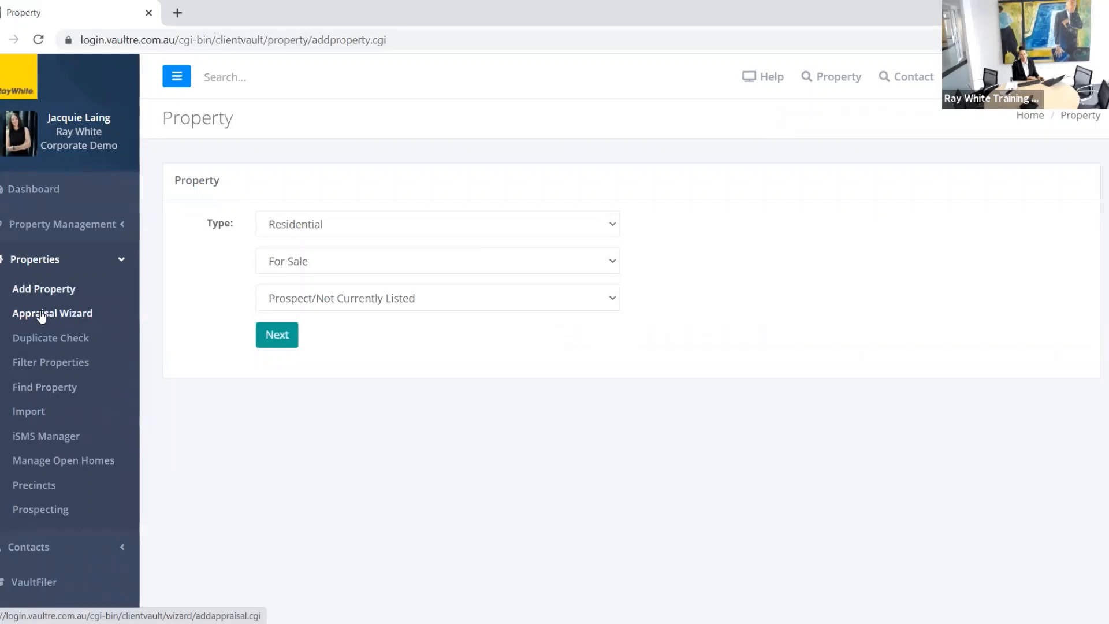
left_click(40, 315)
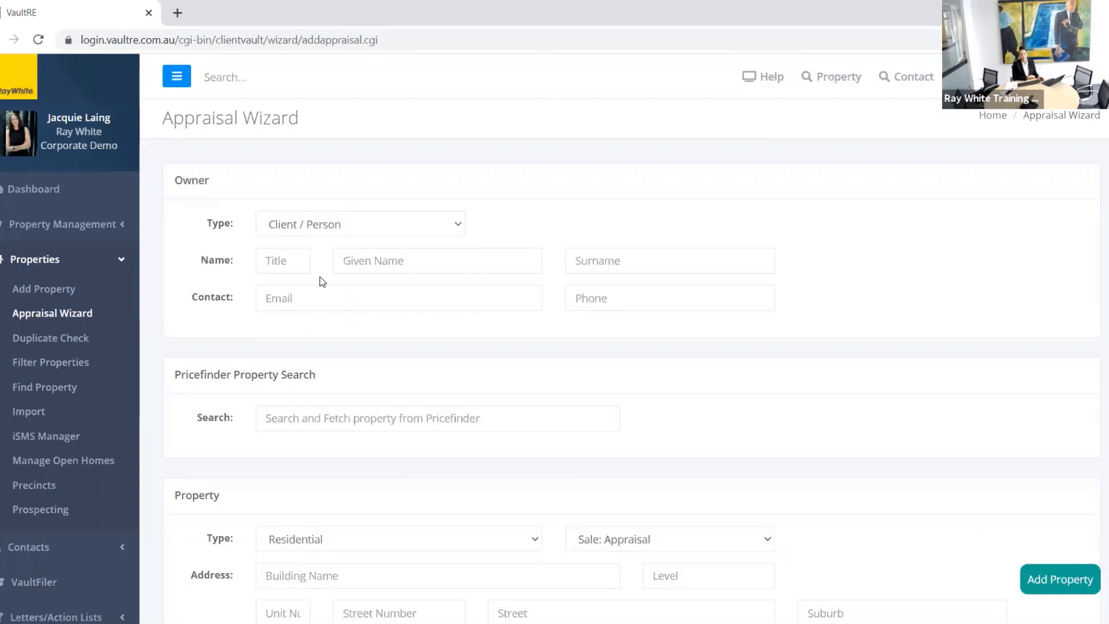
left_click(363, 224)
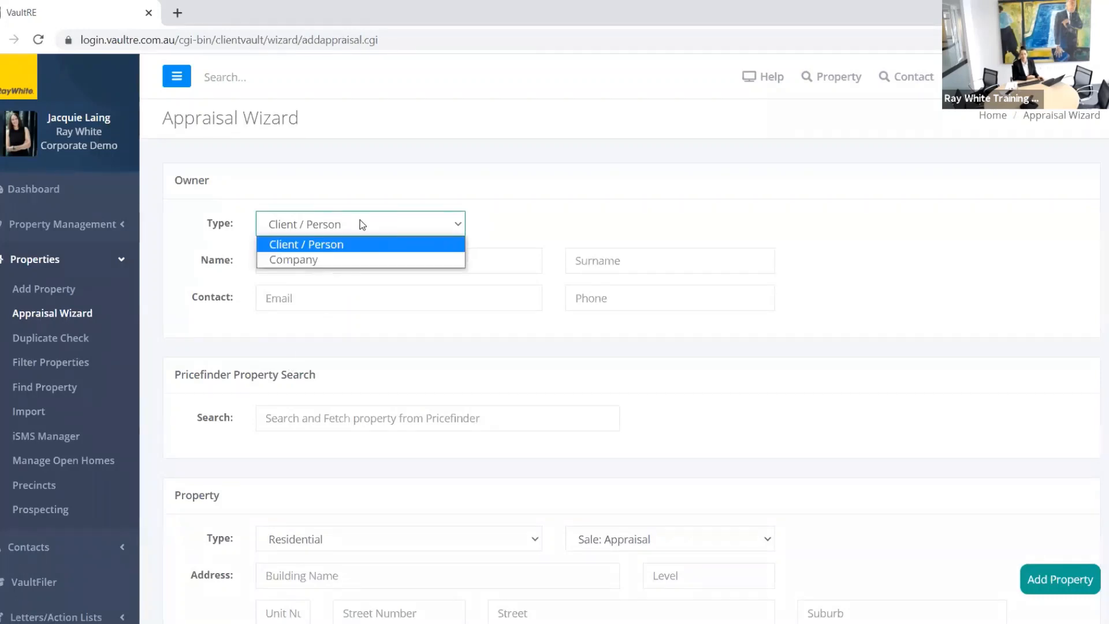
left_click(370, 256)
left_click(372, 255)
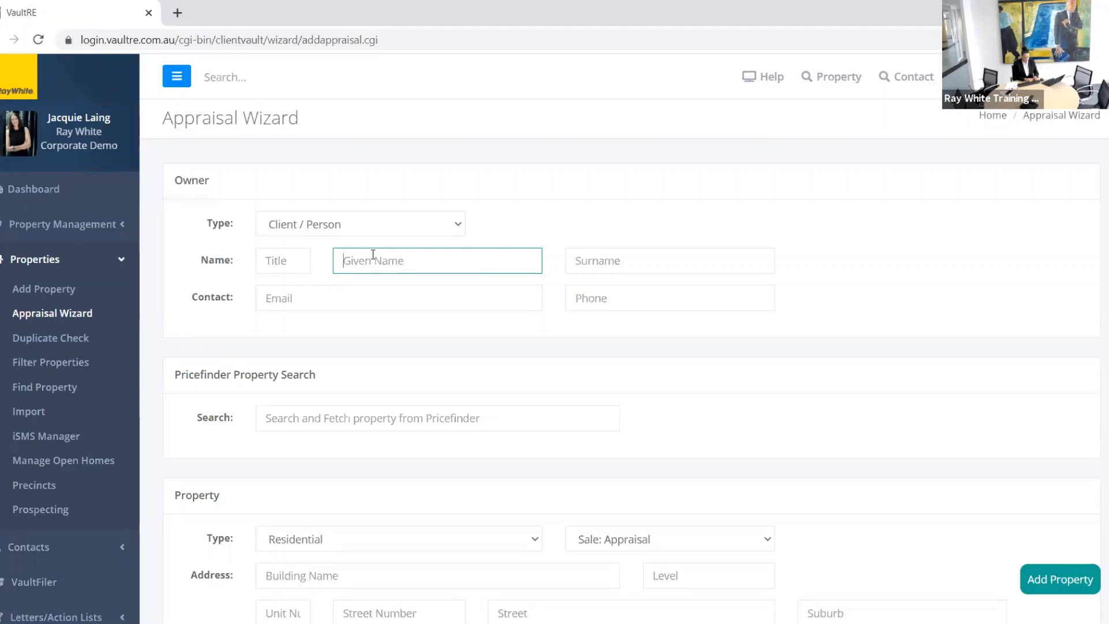
Step: Enter the owner's given name and review the two suggested duplicate contacts
type("Kevin")
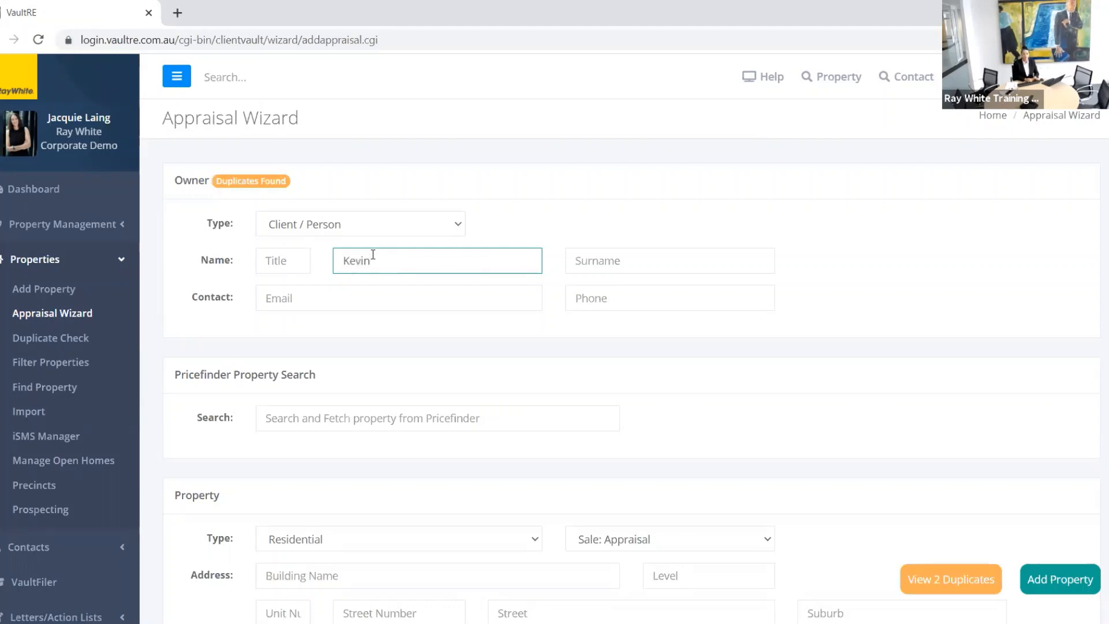
key("Tab")
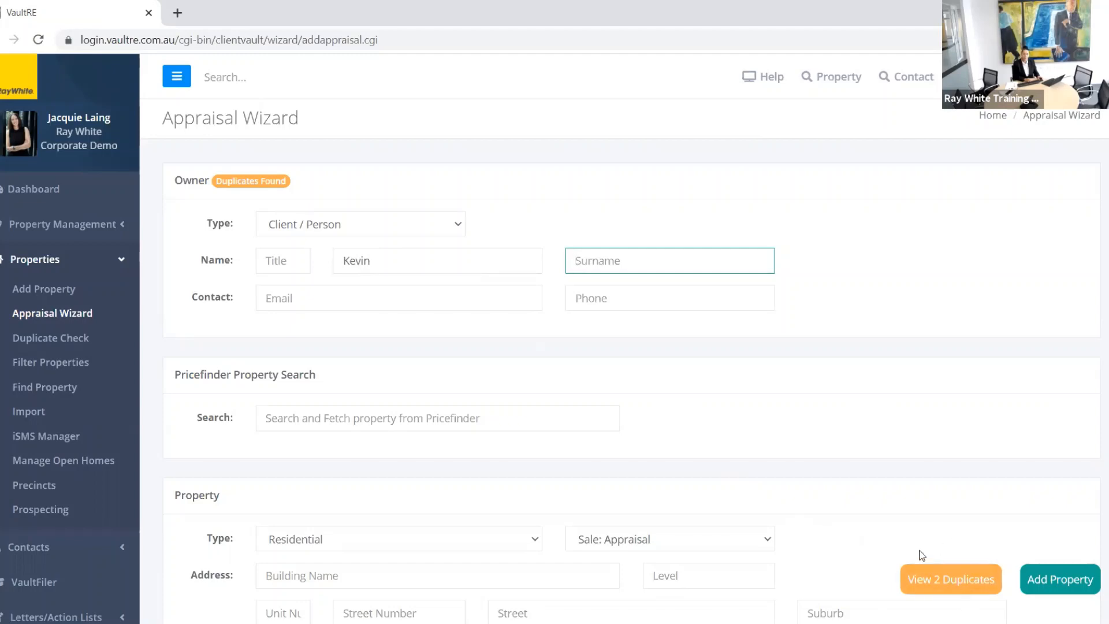
left_click(934, 579)
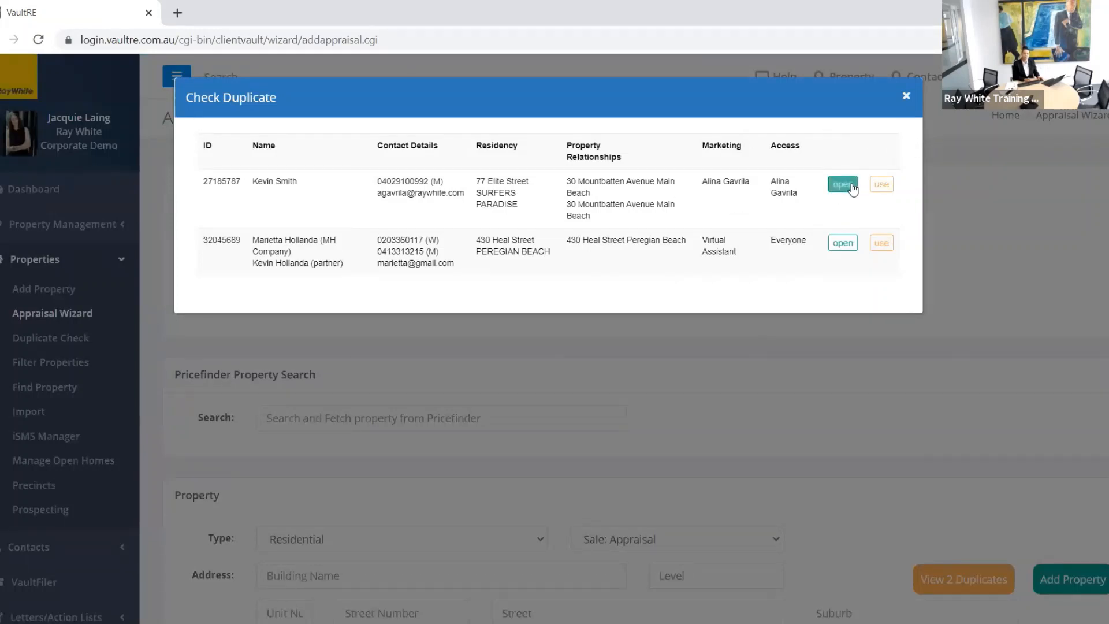
left_click(909, 97)
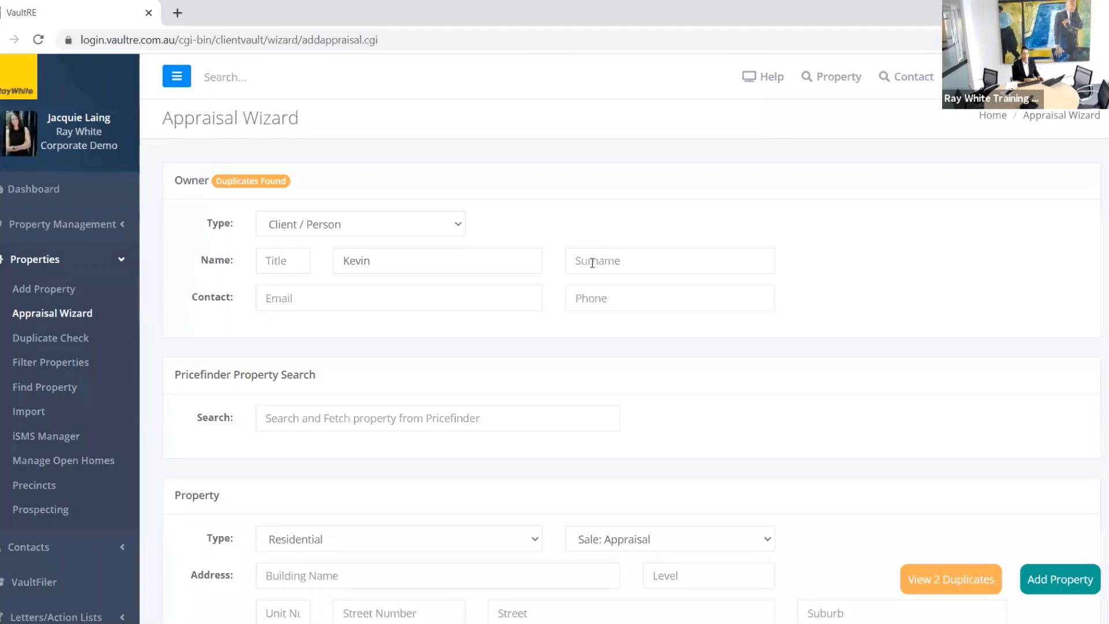
Step: Fill in the owner's surname and phone number in the Owner fields
left_click(592, 260)
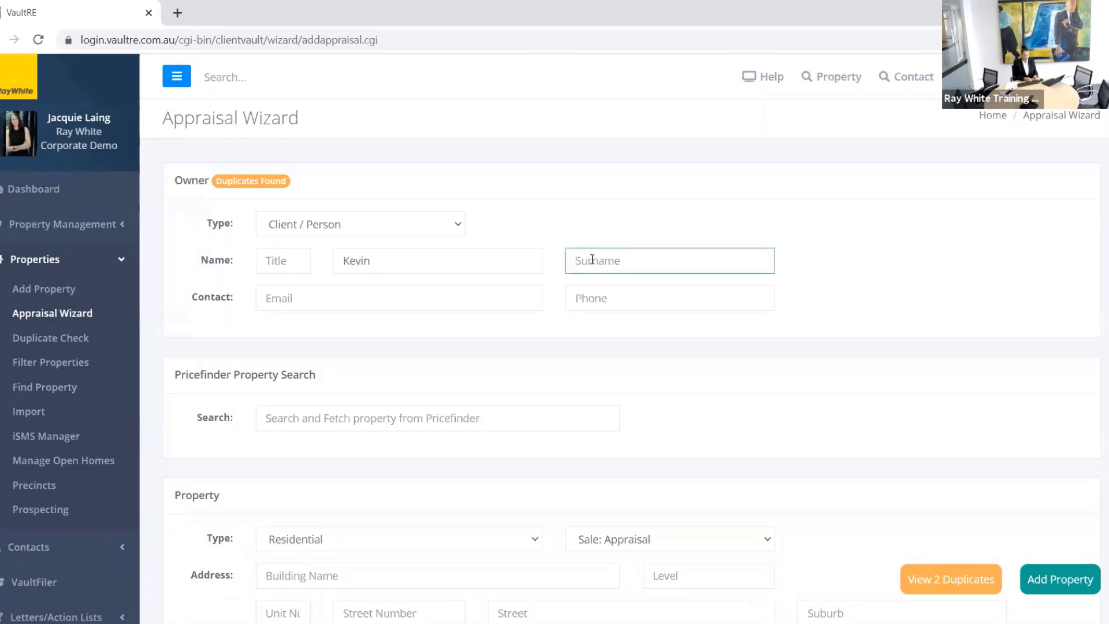
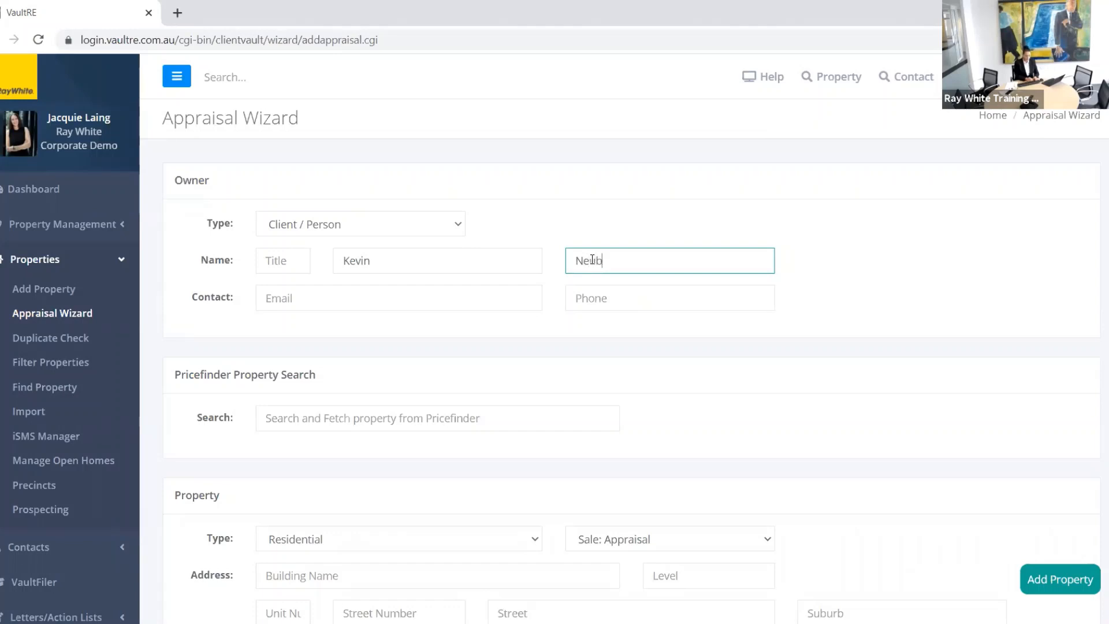
key("Tab")
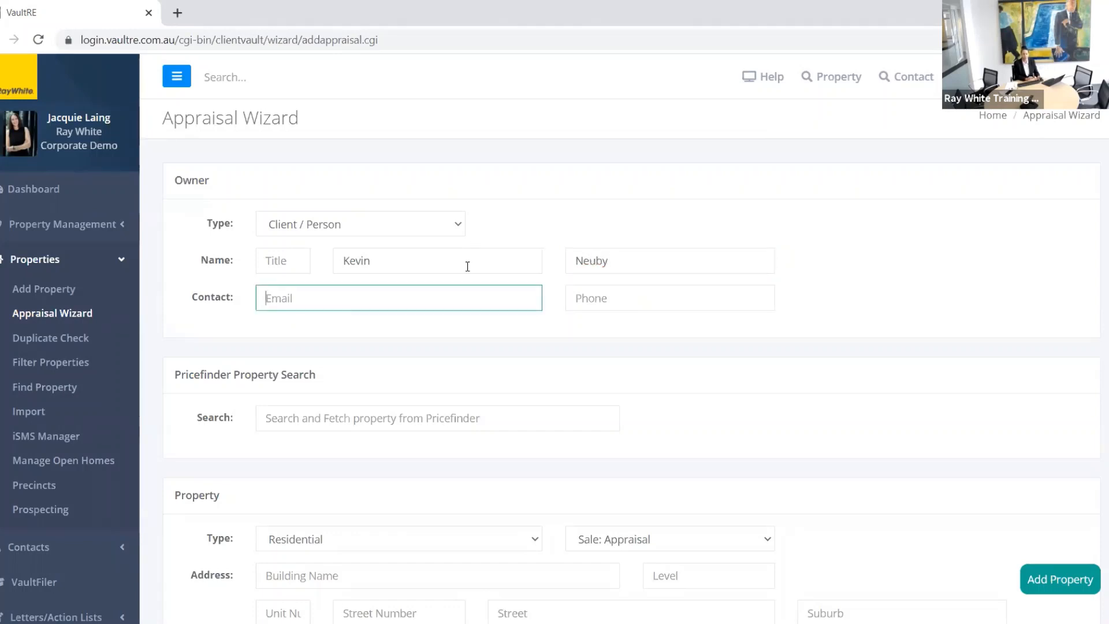
left_click(605, 307)
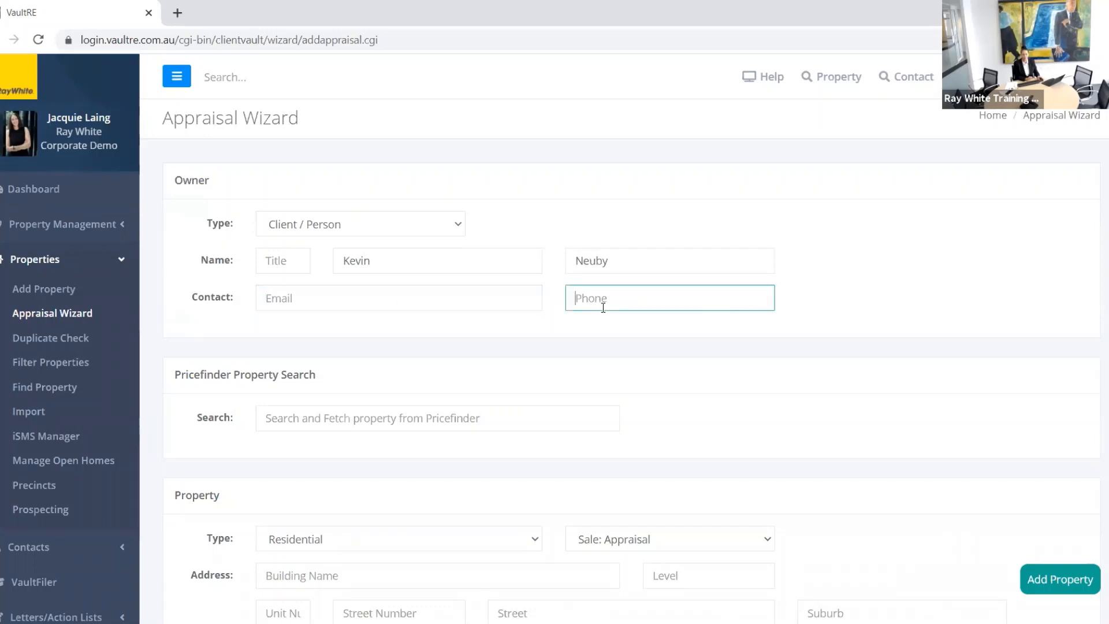
type("02 12345 6")
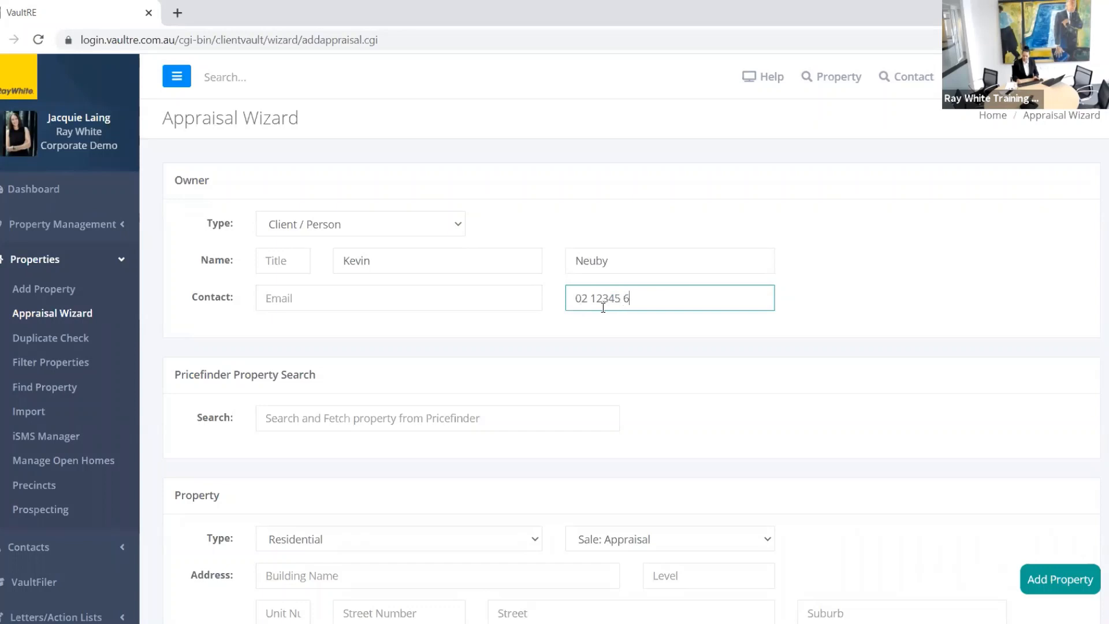
type("789")
scroll(359, 372, "down", 3)
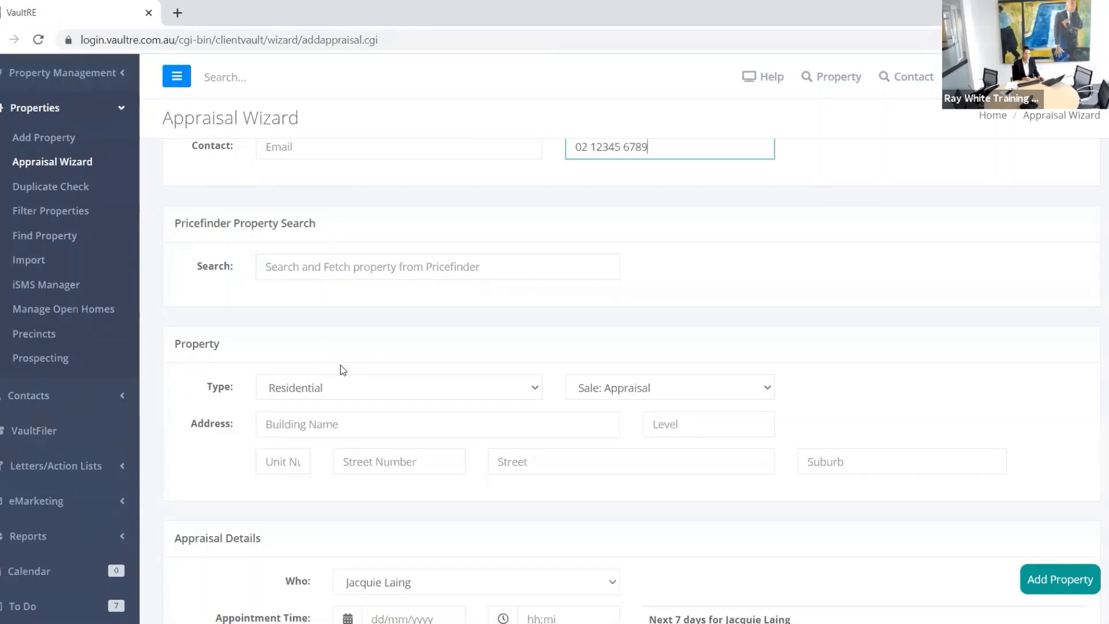
Step: Enter 15 as the street number in the Pricefinder Property Search field
left_click(317, 273)
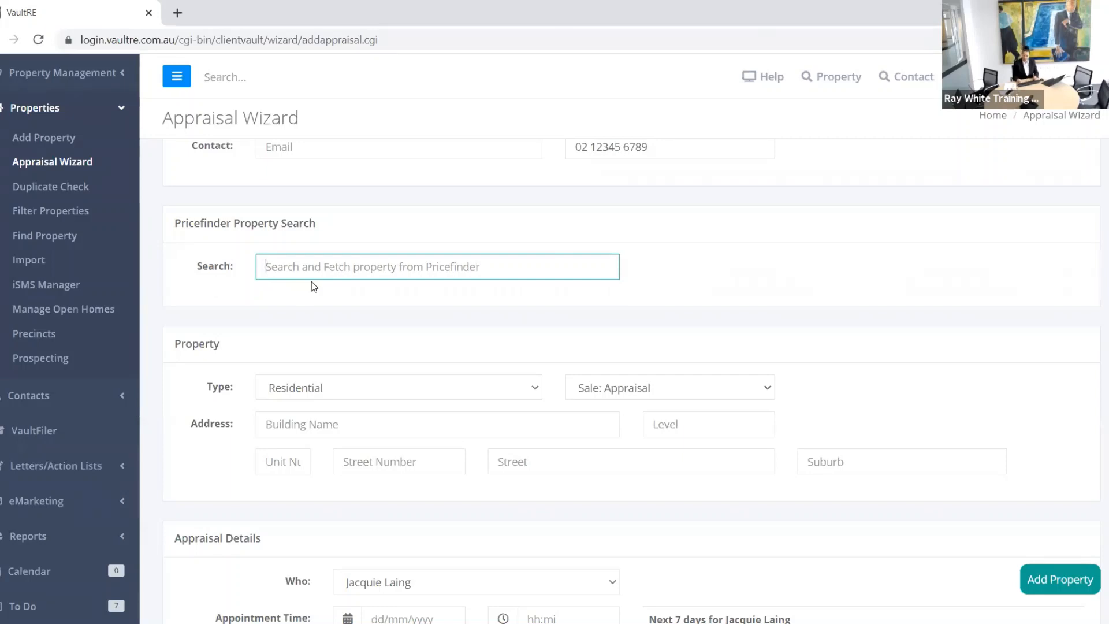
type("15 map")
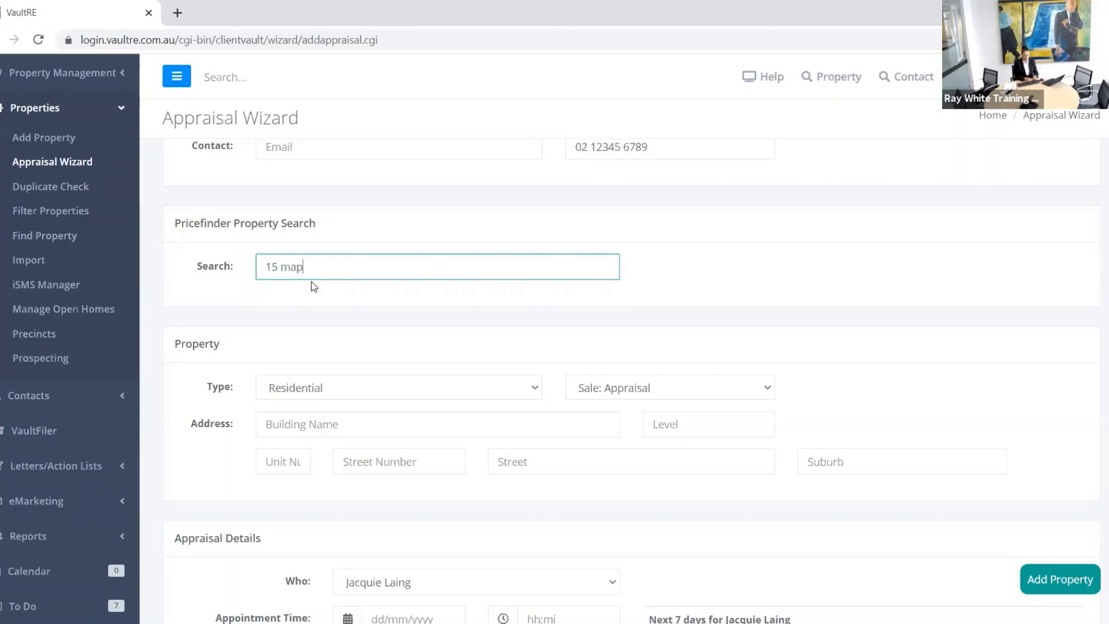
type("le")
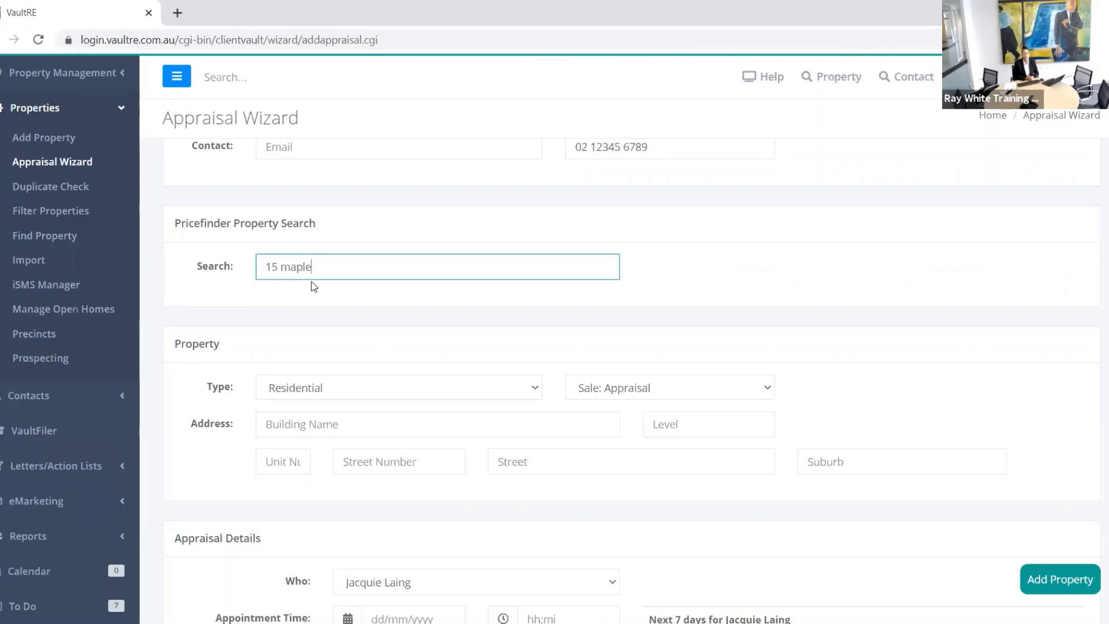
key("BackSpace")
key("BackSpace")
key("BackSpace")
key("BackSpace")
key("BackSpace")
key("BackSpace")
key("BackSpace")
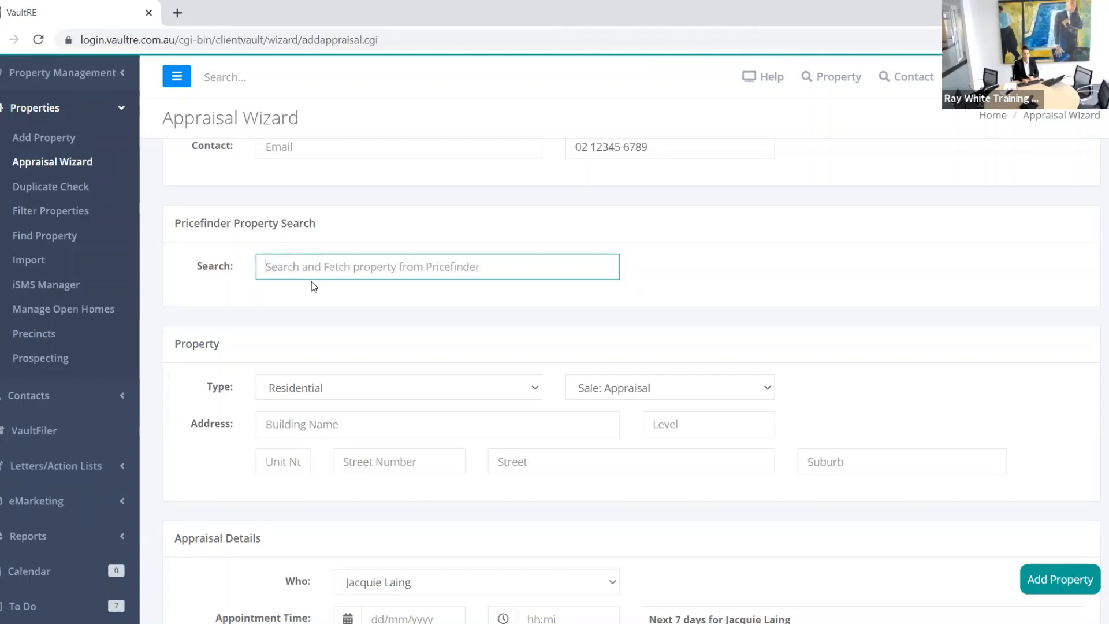
type("15")
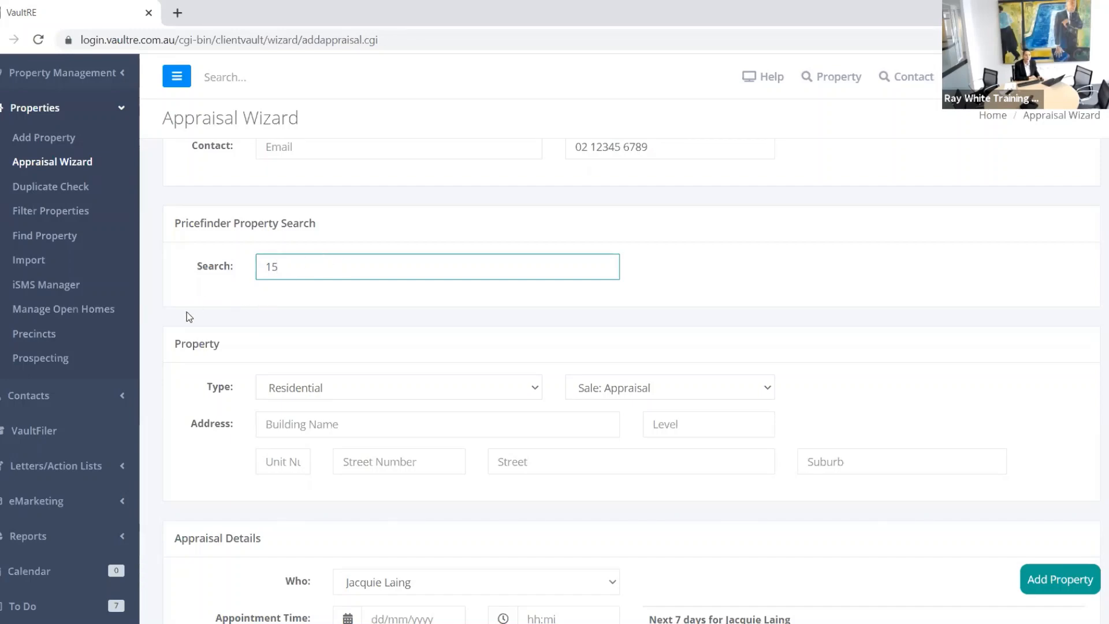
scroll(198, 313, "up", 3)
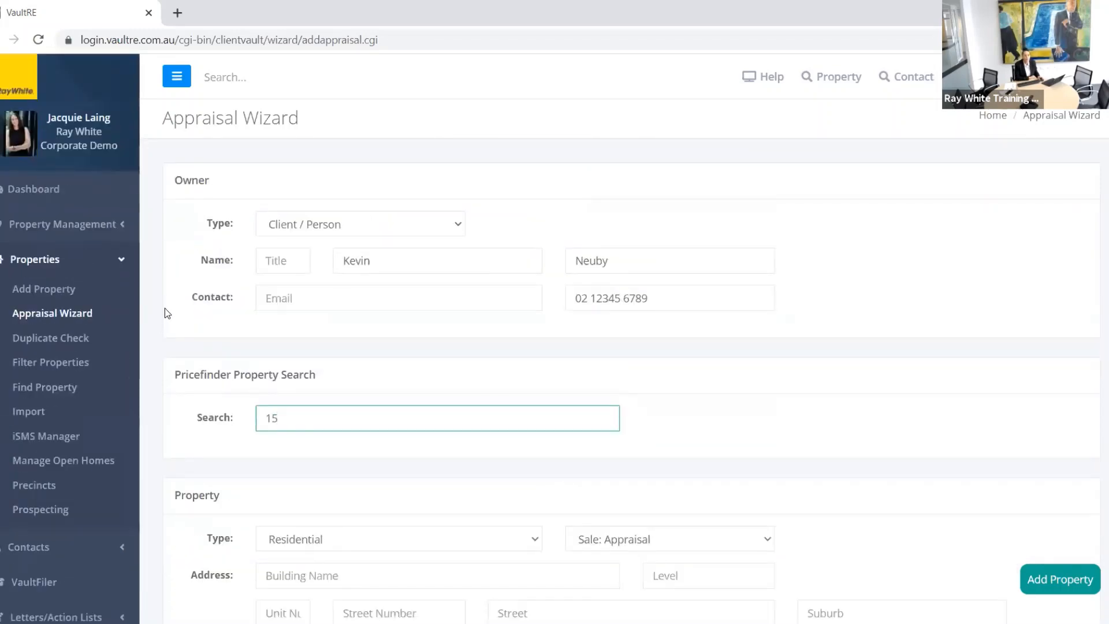
Step: Confirm the Pricefinder integration shows Connected, then start a blank Appraisal Wizard from Properties
scroll(166, 309, "down", 3)
scroll(167, 311, "down", 3)
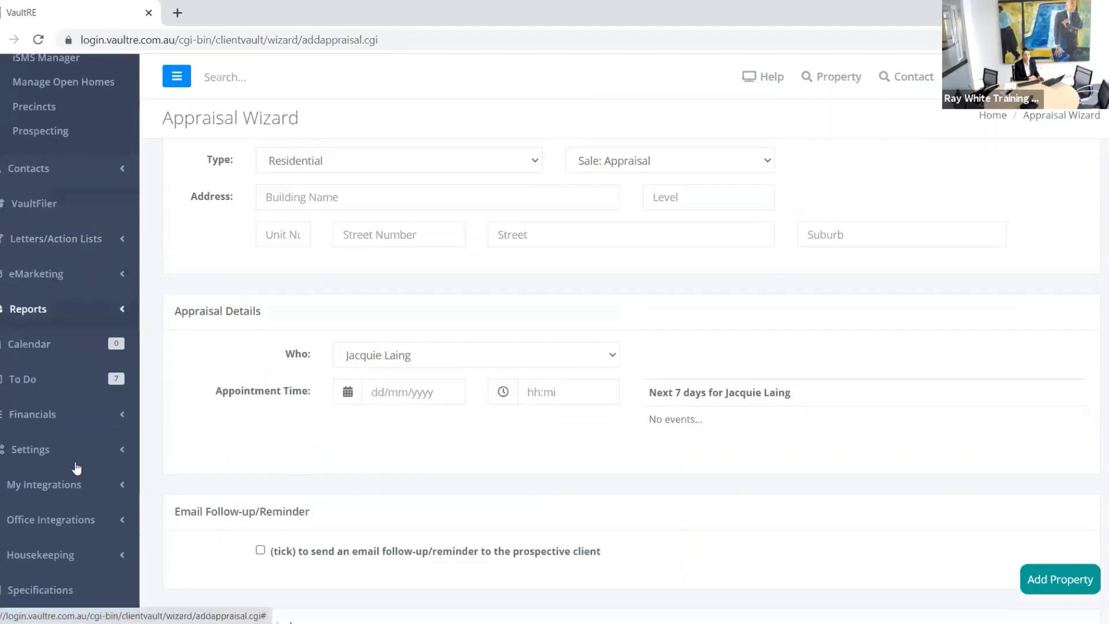
left_click(122, 490)
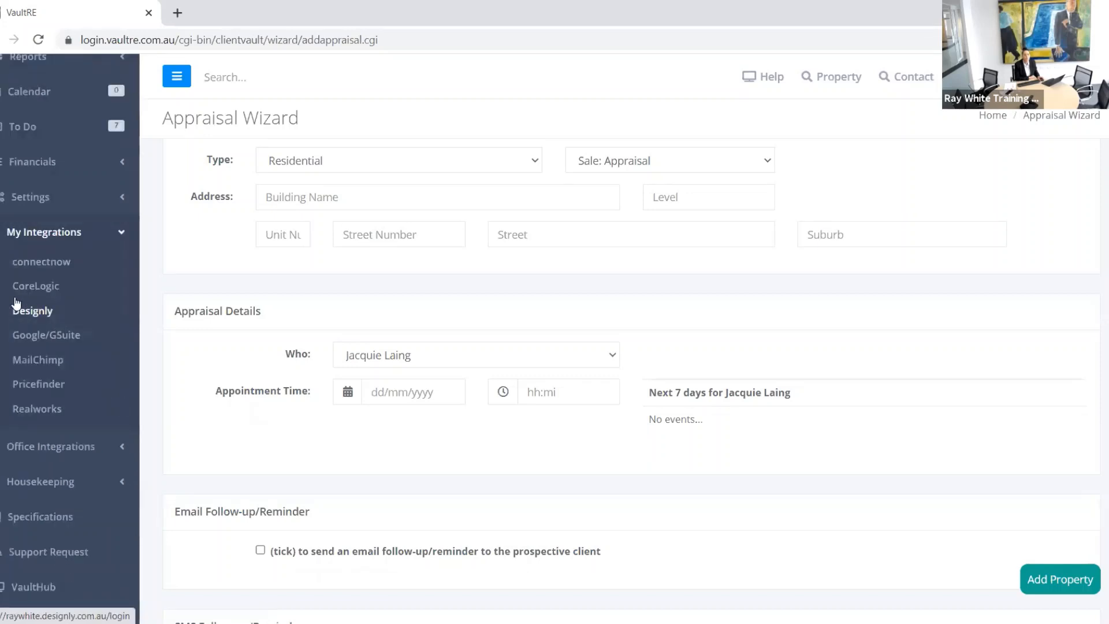
left_click(34, 286)
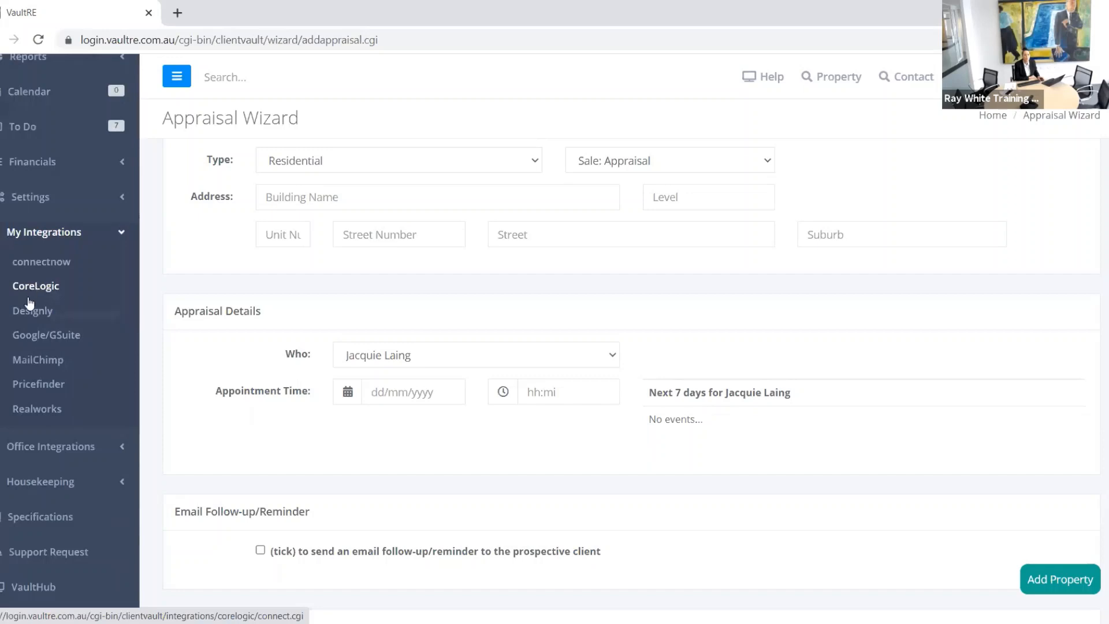
left_click(44, 383)
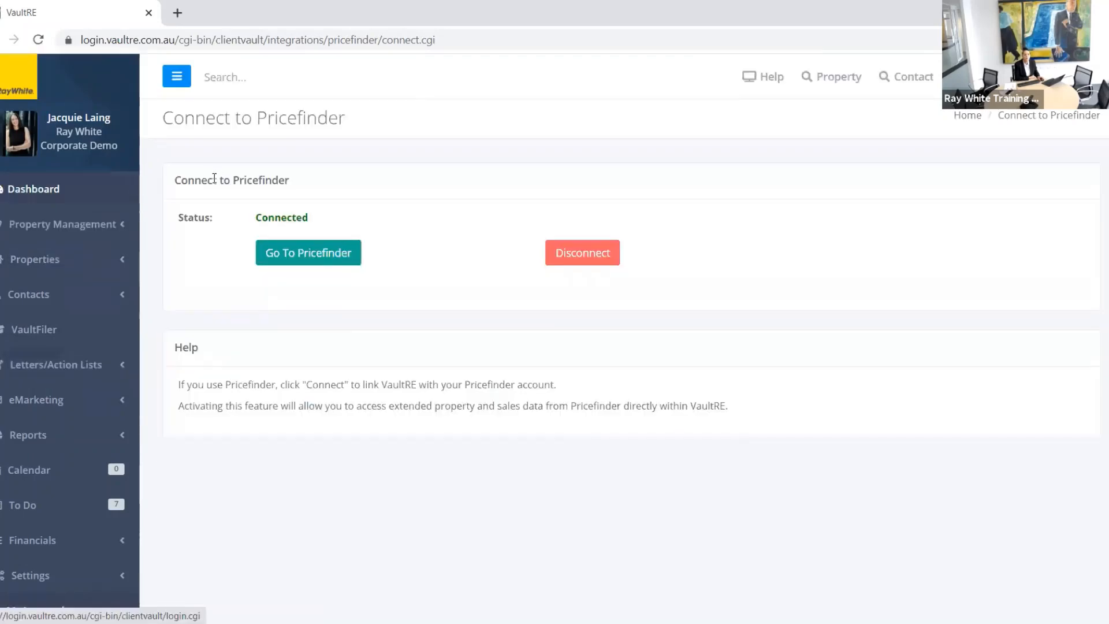
left_click(99, 260)
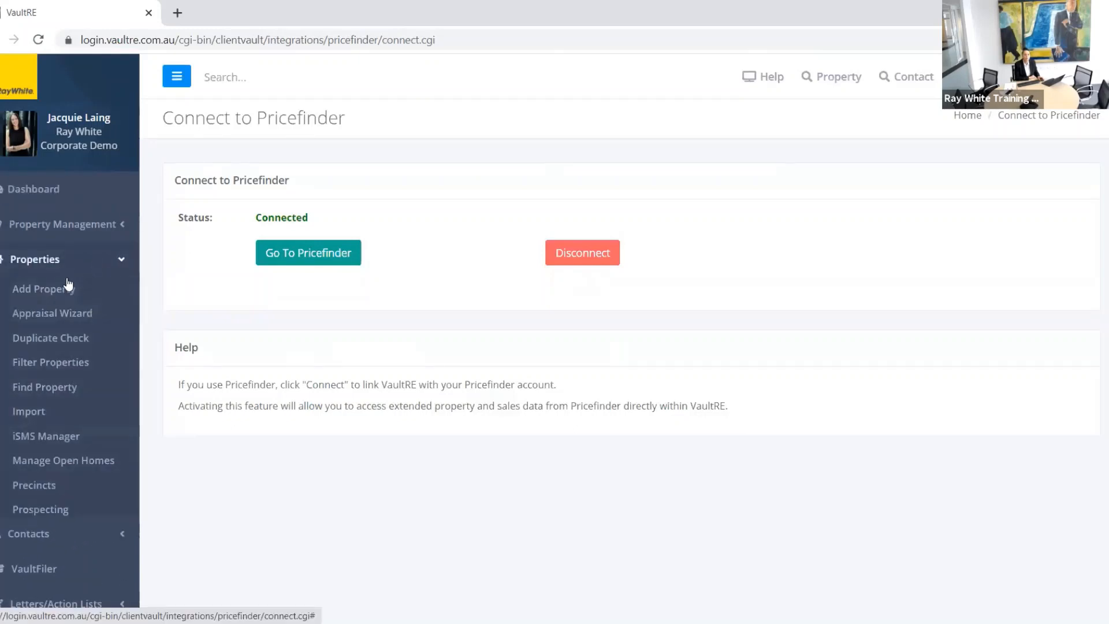
left_click(56, 316)
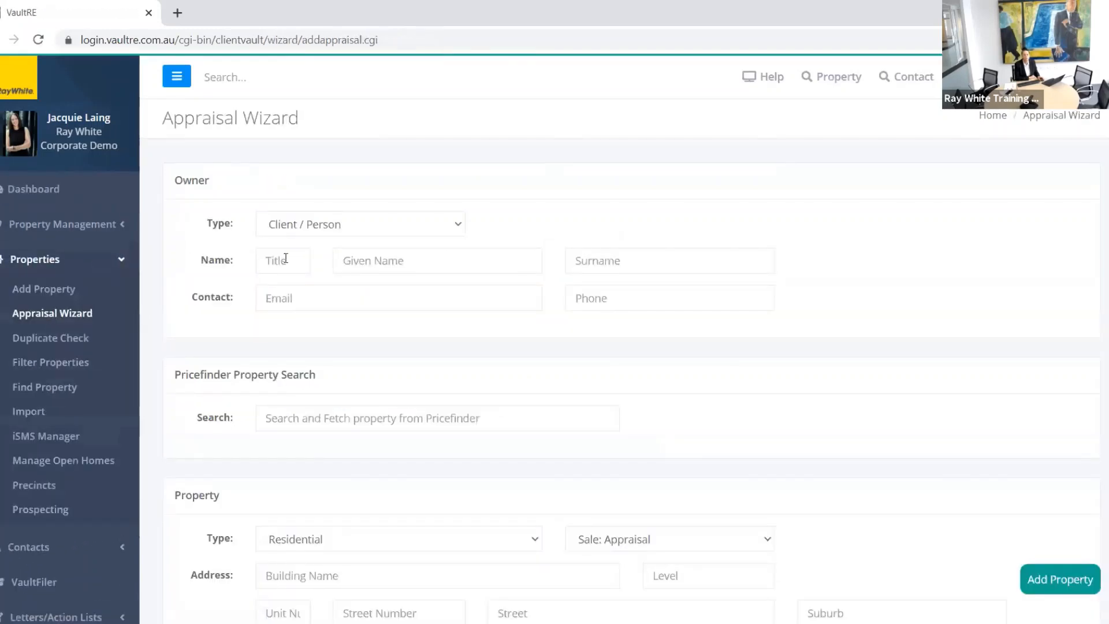
Step: Enter the appraisal owner's given name, surname and phone number
left_click(381, 262)
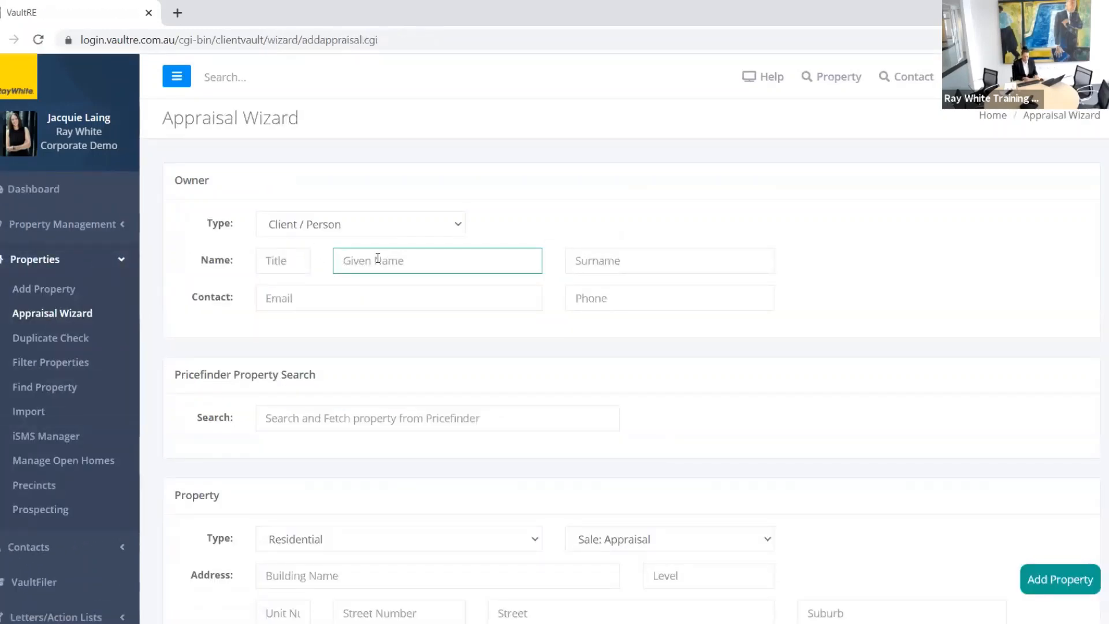
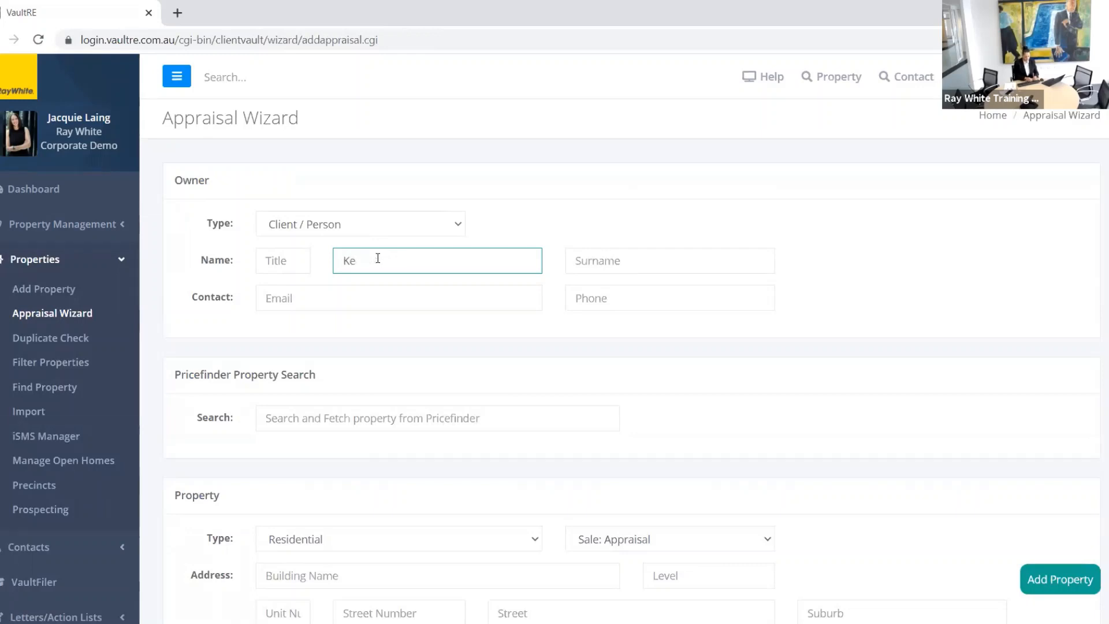
key("Tab")
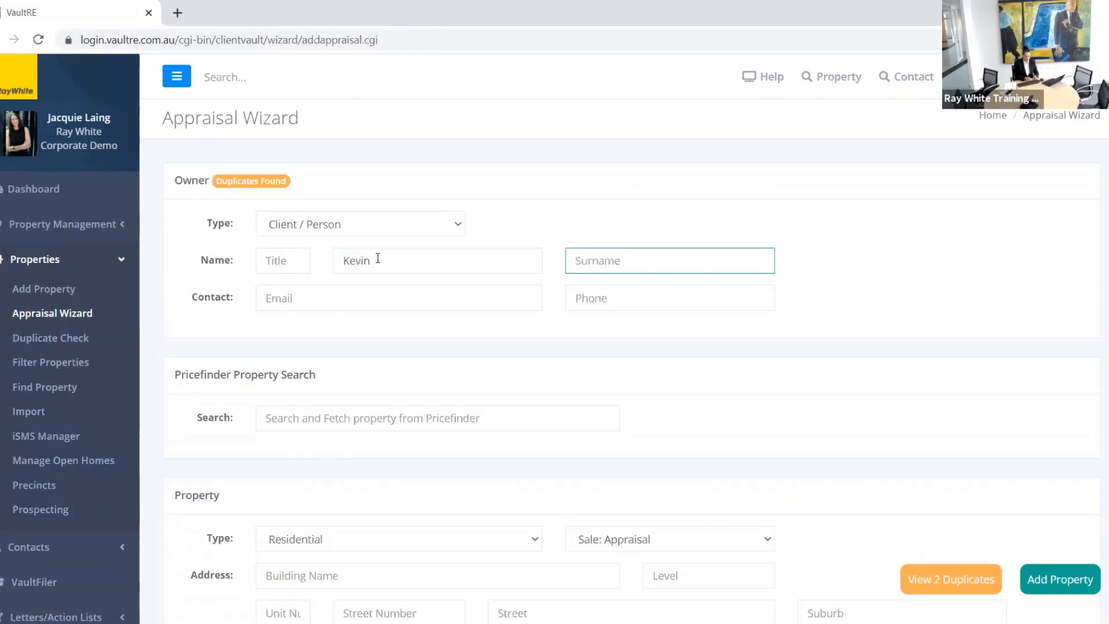
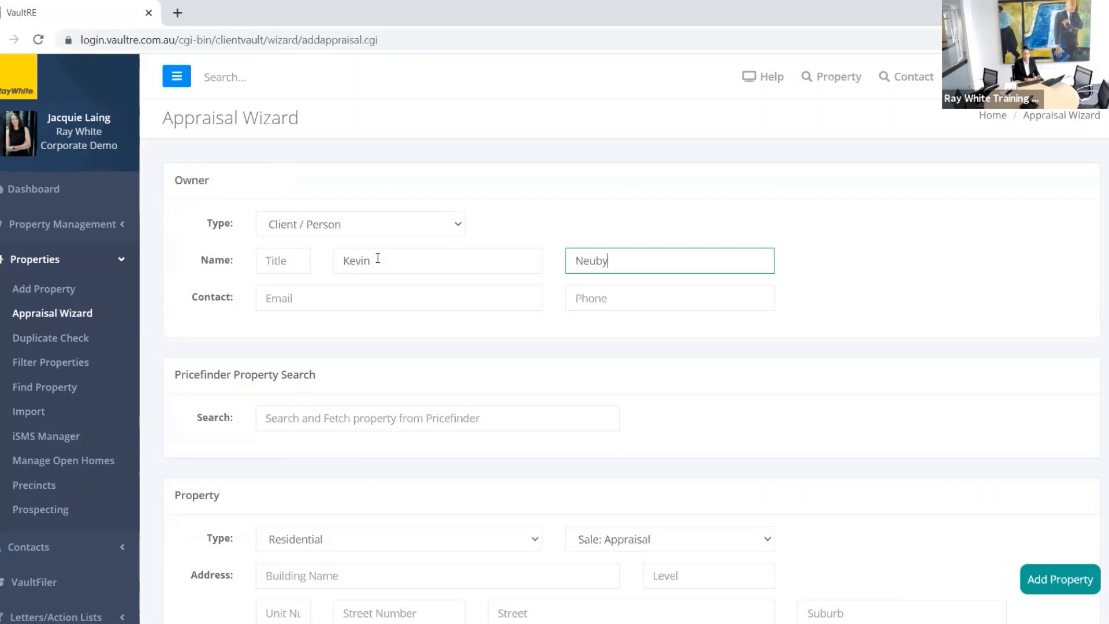
left_click(598, 305)
type("123")
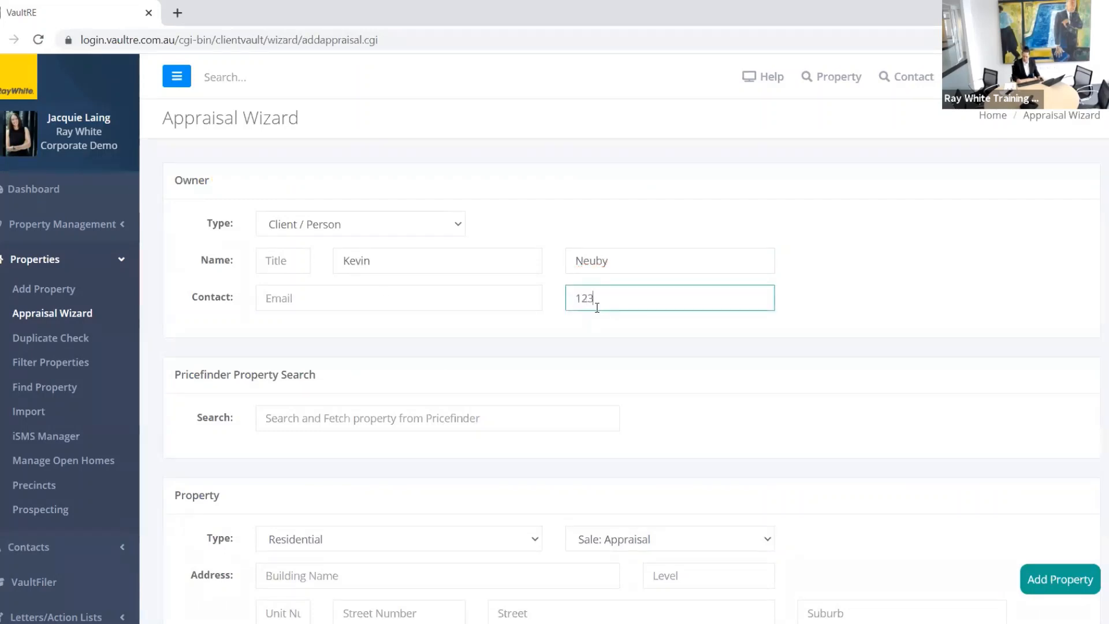
type("456")
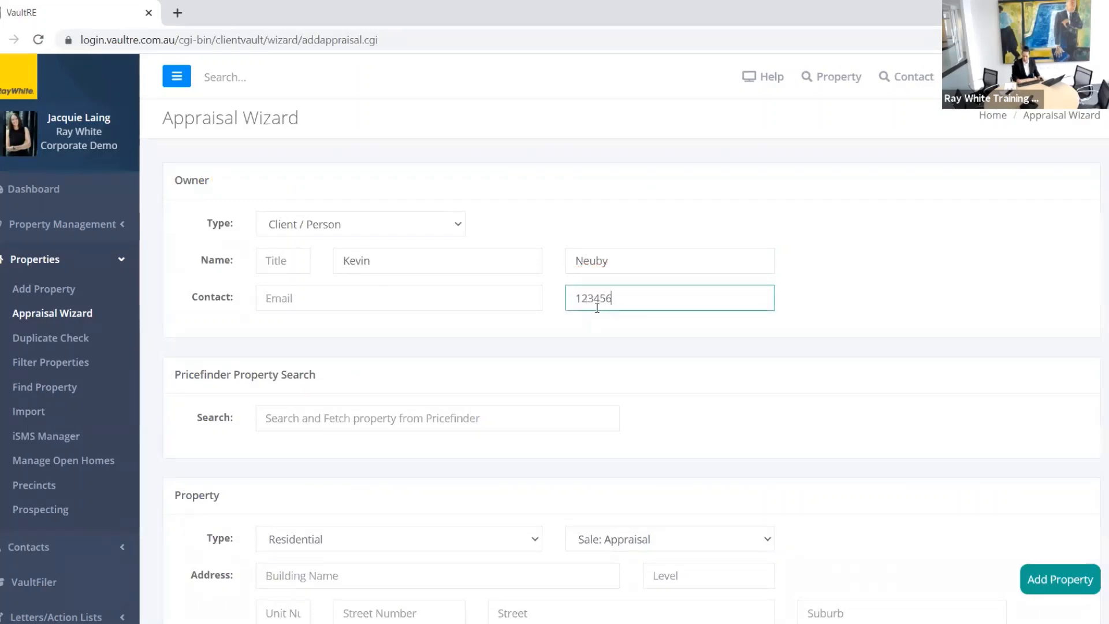
Step: Type a partial address into the Pricefinder property search, then clear it so it stays empty
left_click(312, 420)
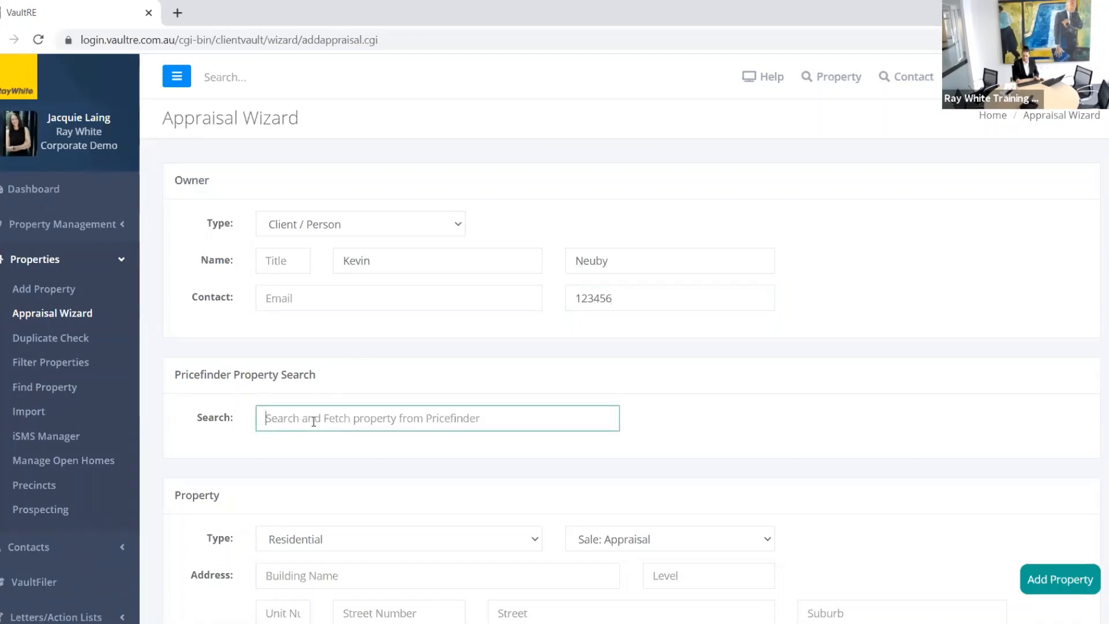
type("3 map")
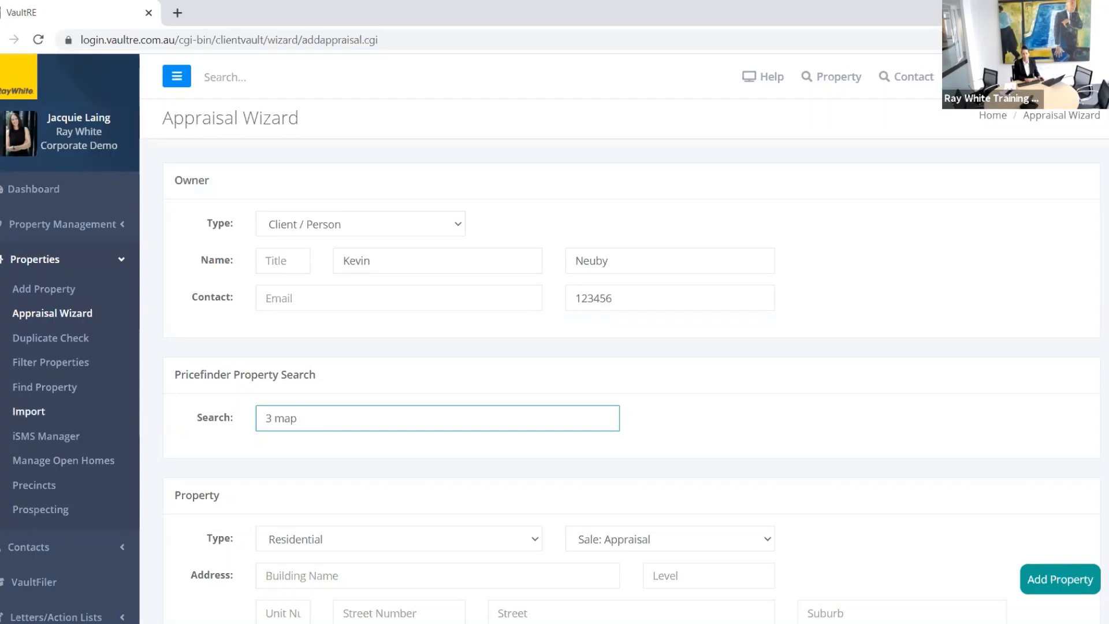
left_click_drag(301, 417, 247, 419)
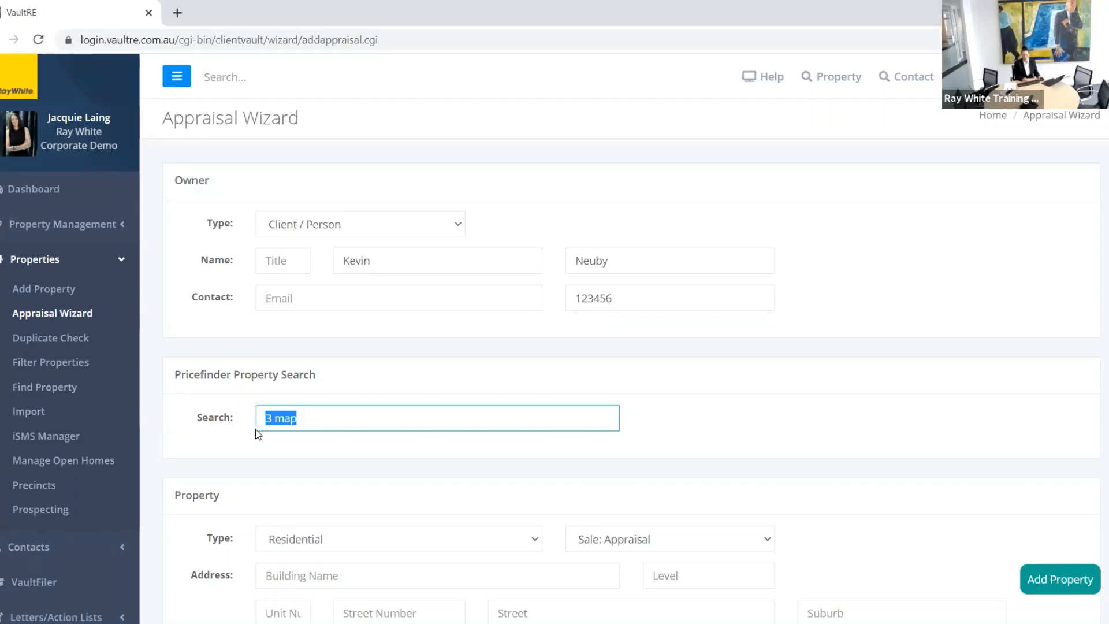
key("BackSpace")
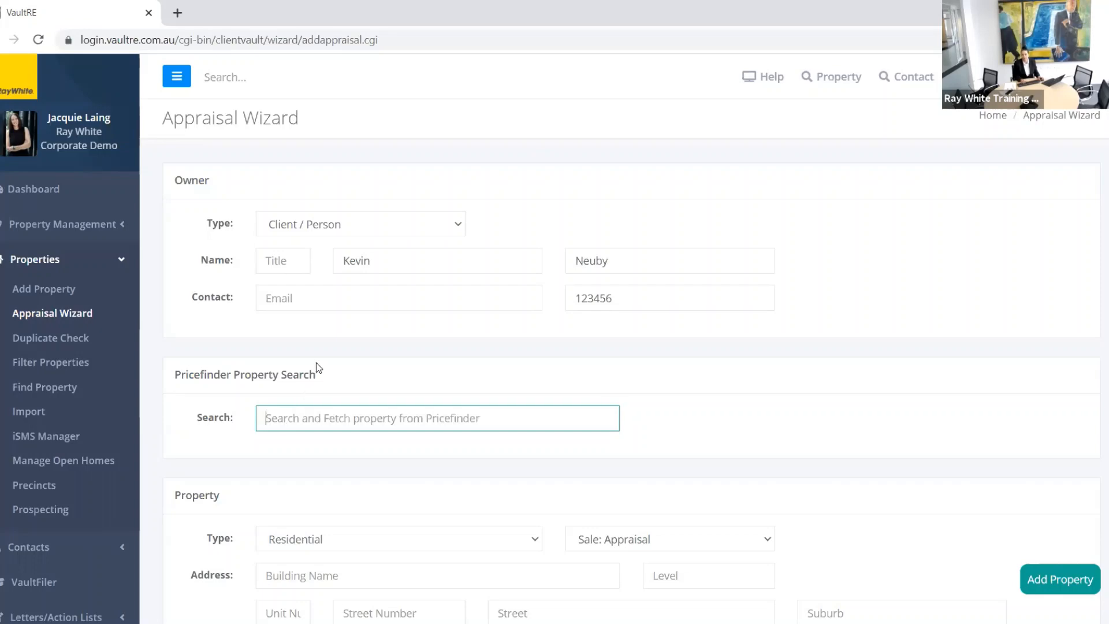
scroll(316, 363, "down", 3)
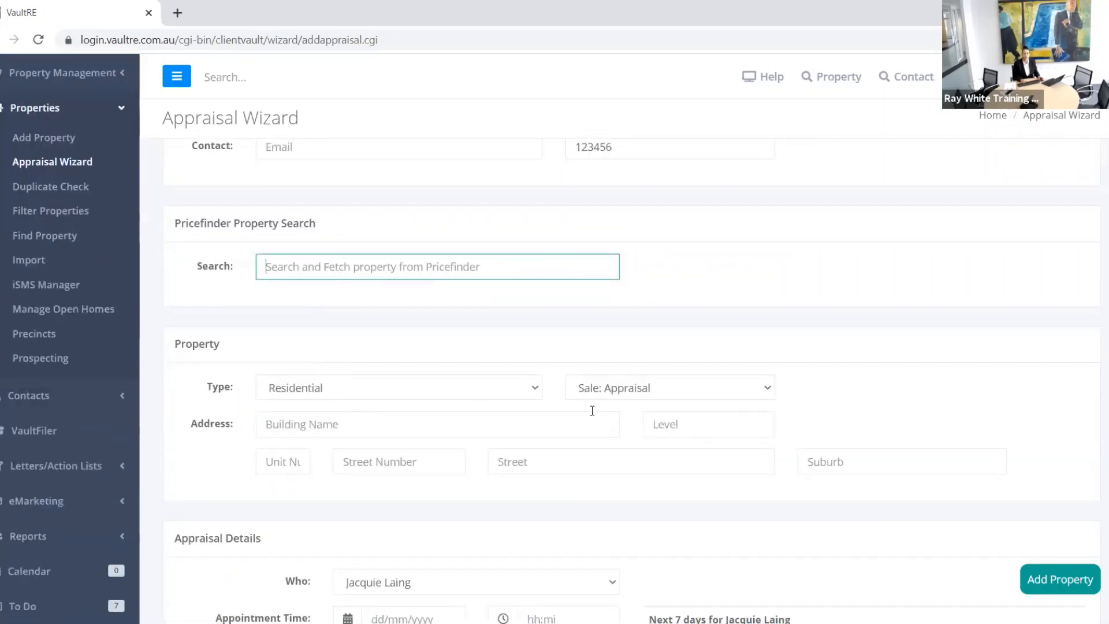
Step: Set the property's listing status to Sale: Not Currently Listed
left_click(671, 396)
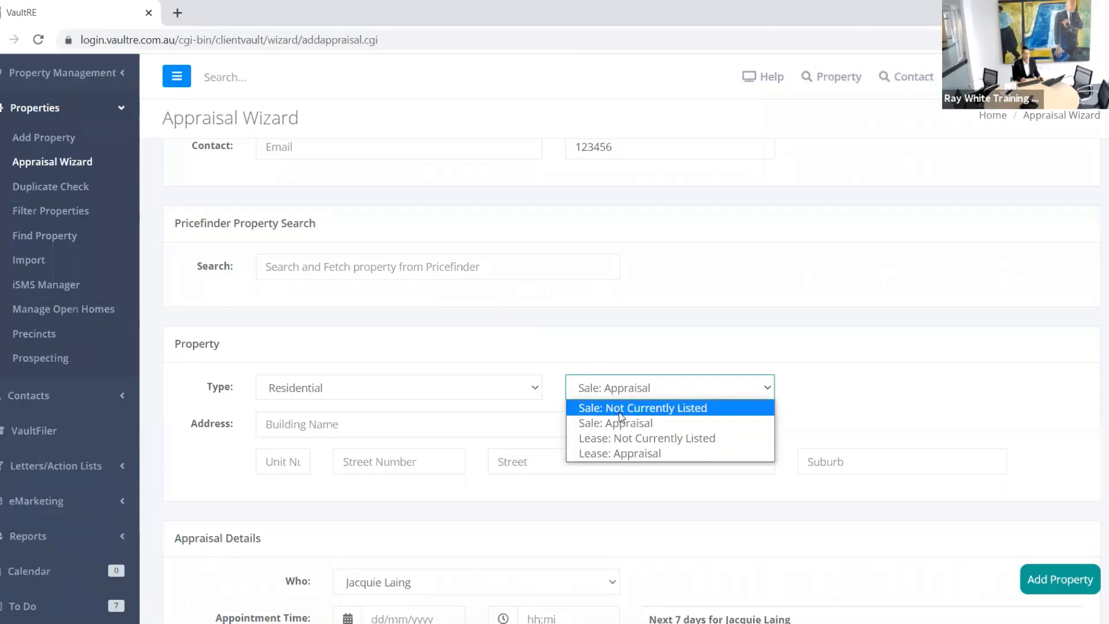
left_click(619, 411)
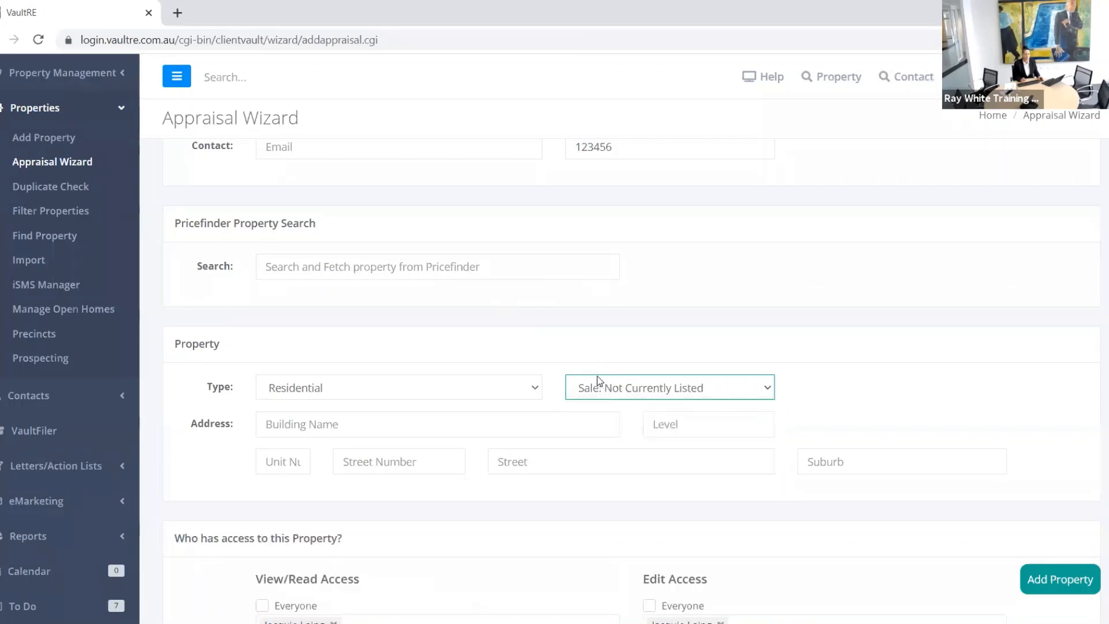
scroll(605, 388, "down", 1)
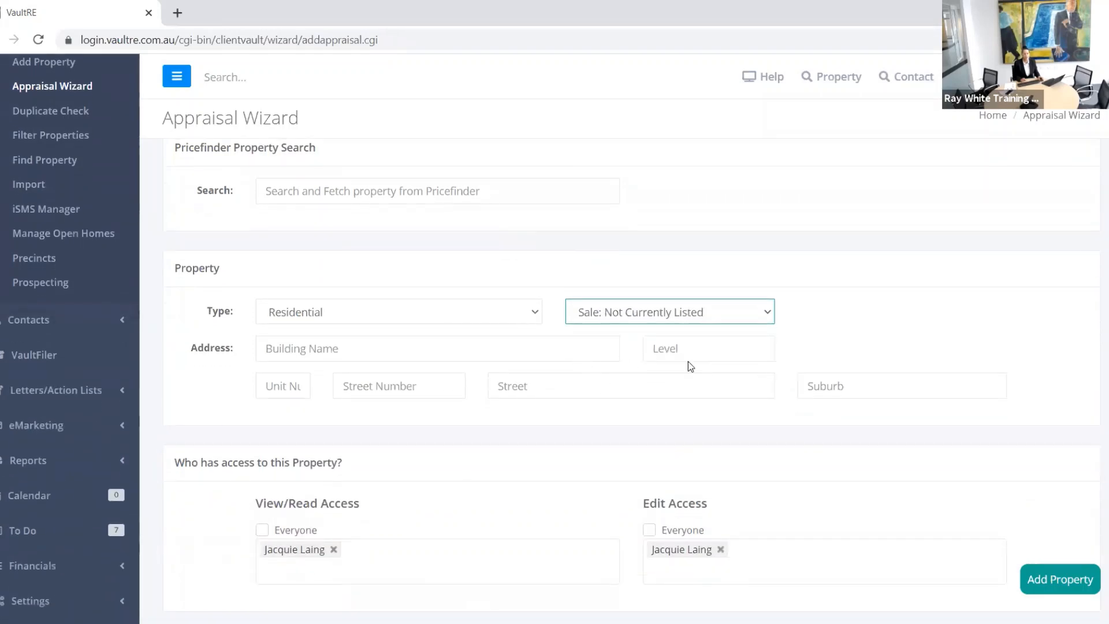
Step: Enter the property's street number and street, choosing the Atherton QLD suburb suggestion
left_click(448, 388)
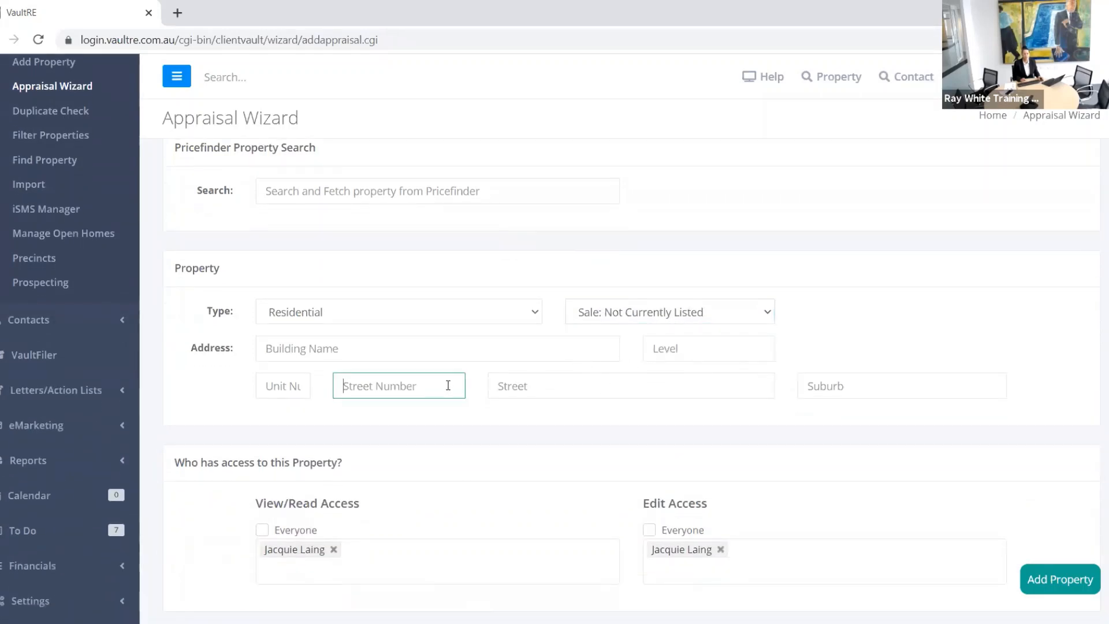
key("Tab")
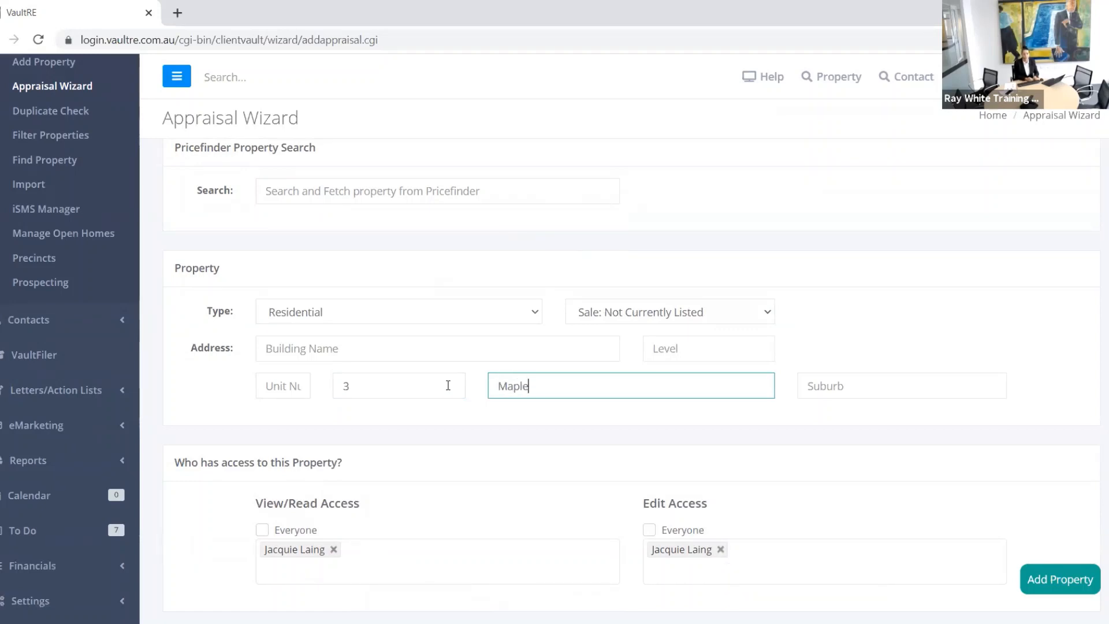
key("Tab")
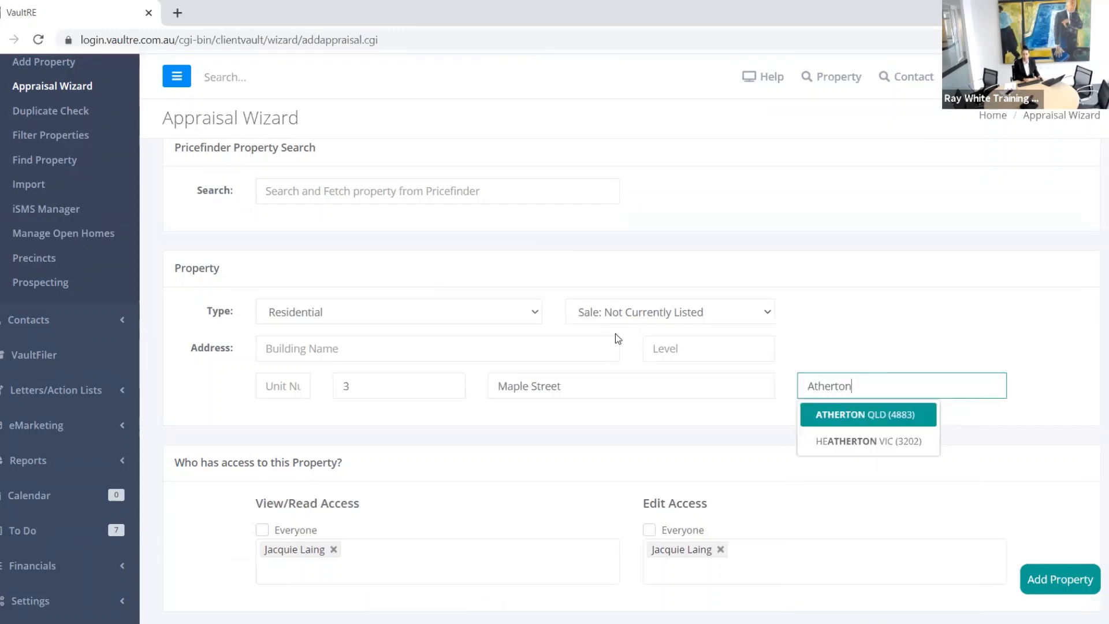
left_click(877, 424)
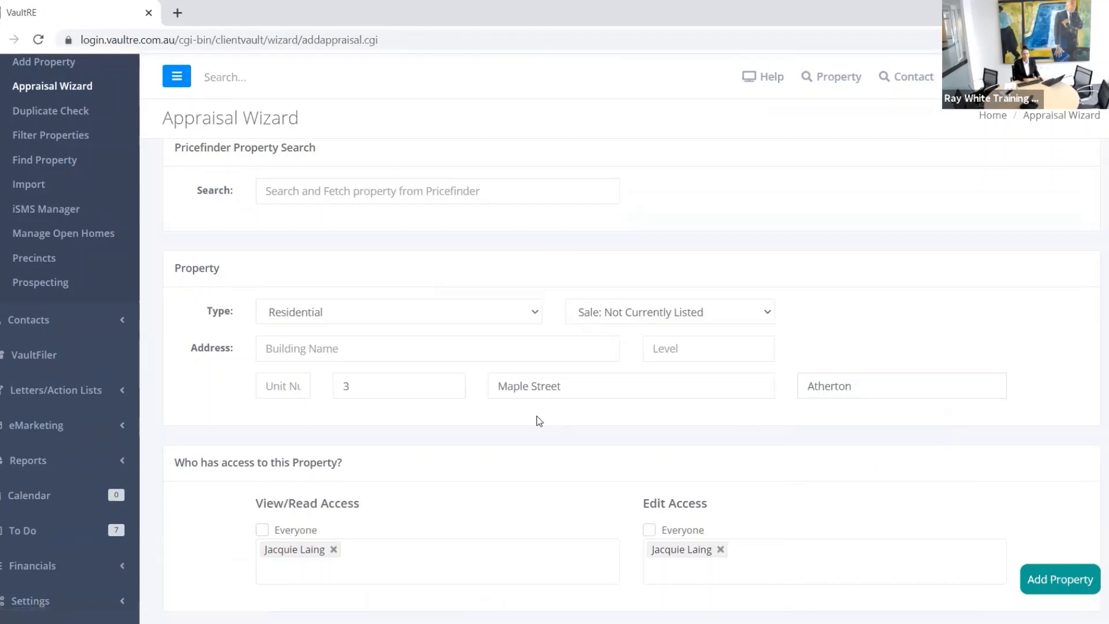
scroll(477, 389, "down", 3)
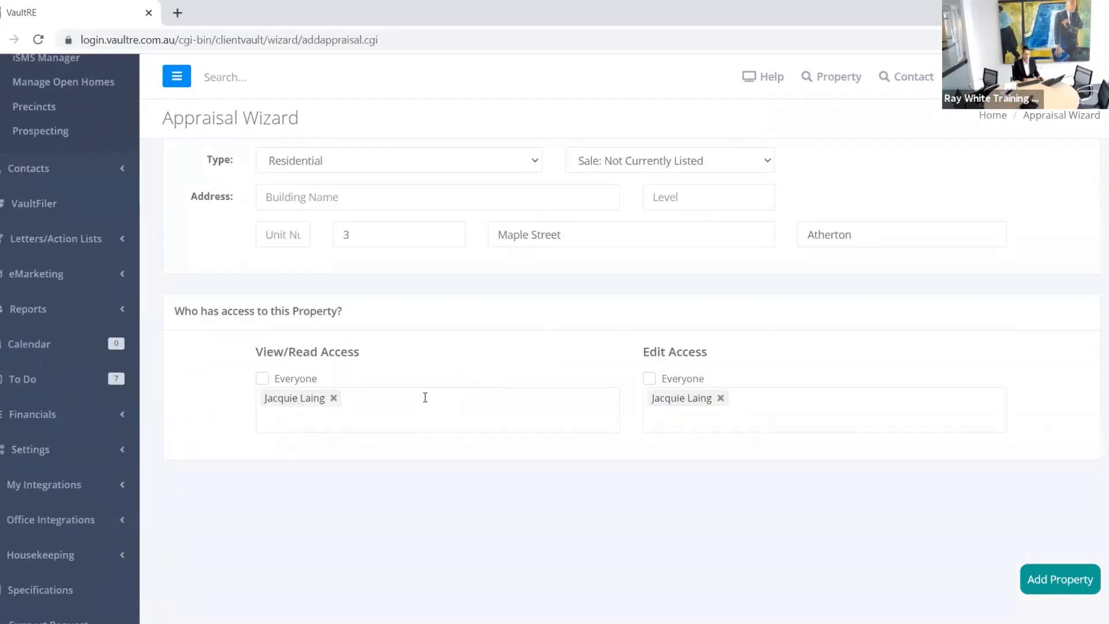
scroll(425, 398, "up", 4)
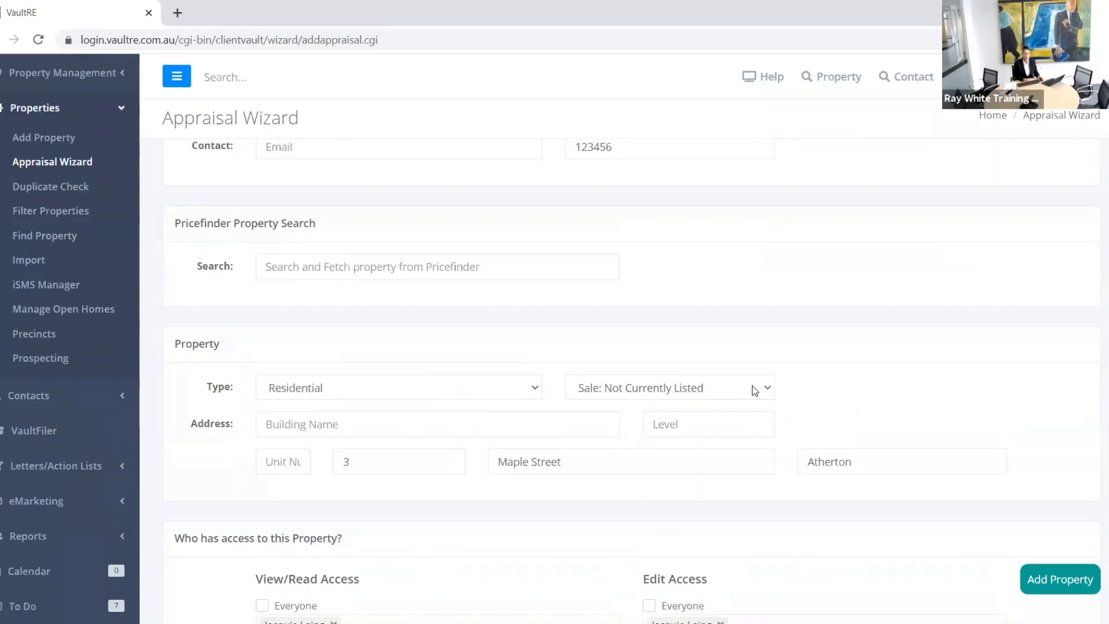
Step: Change the listing status dropdown to Sale: Appraisal to reveal the appraisal details
left_click(752, 388)
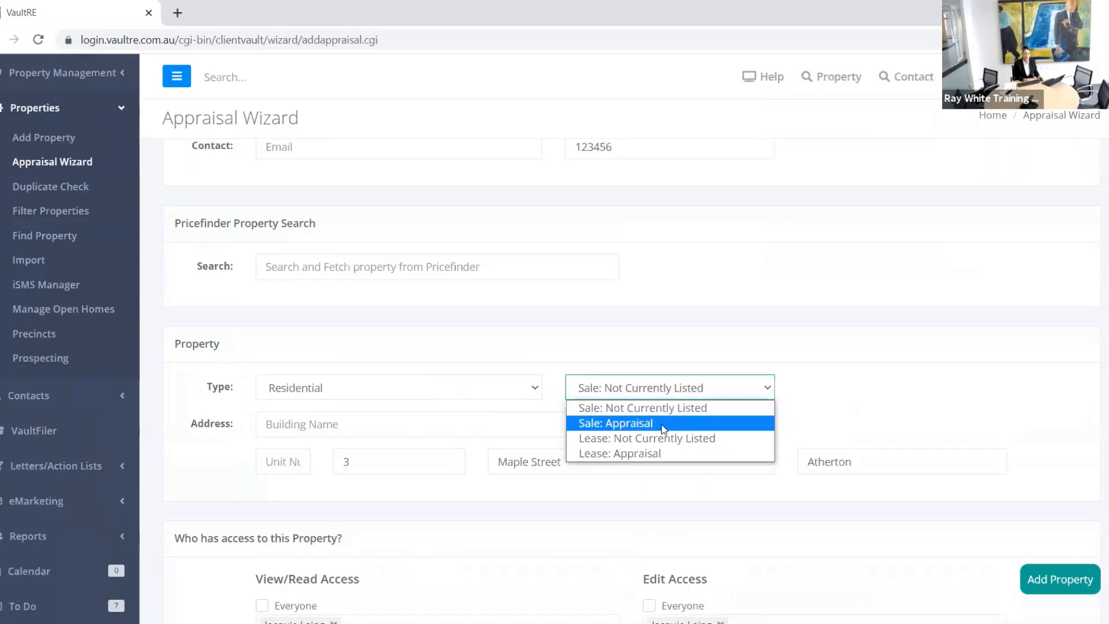
left_click(663, 423)
scroll(621, 319, "down", 3)
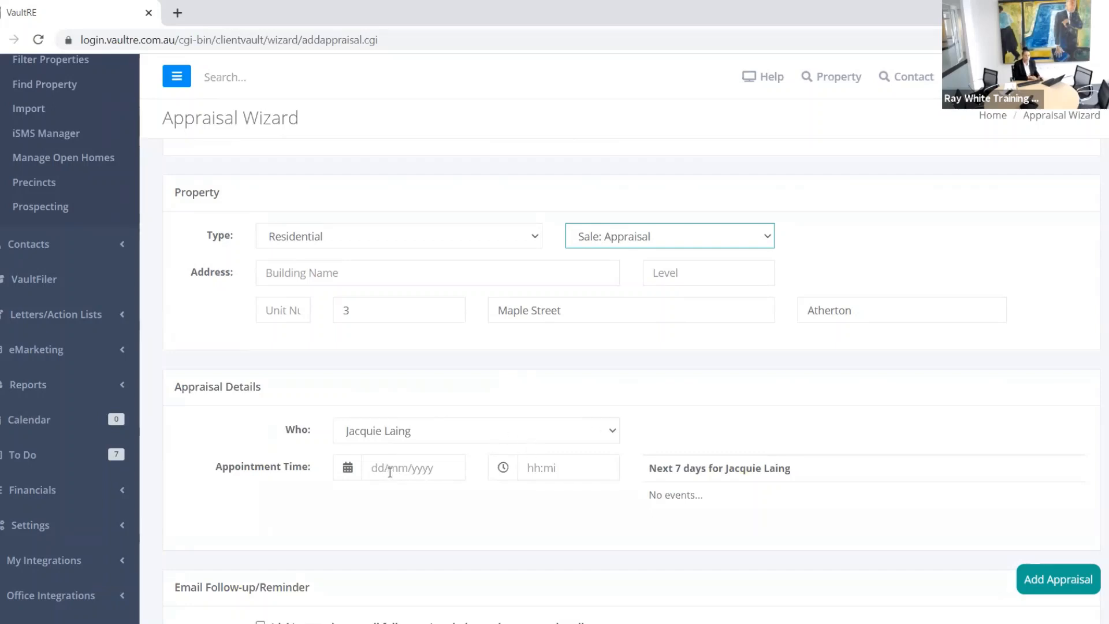
Step: Book the appraisal appointment for 29 July 2021 at 10:30
left_click(346, 471)
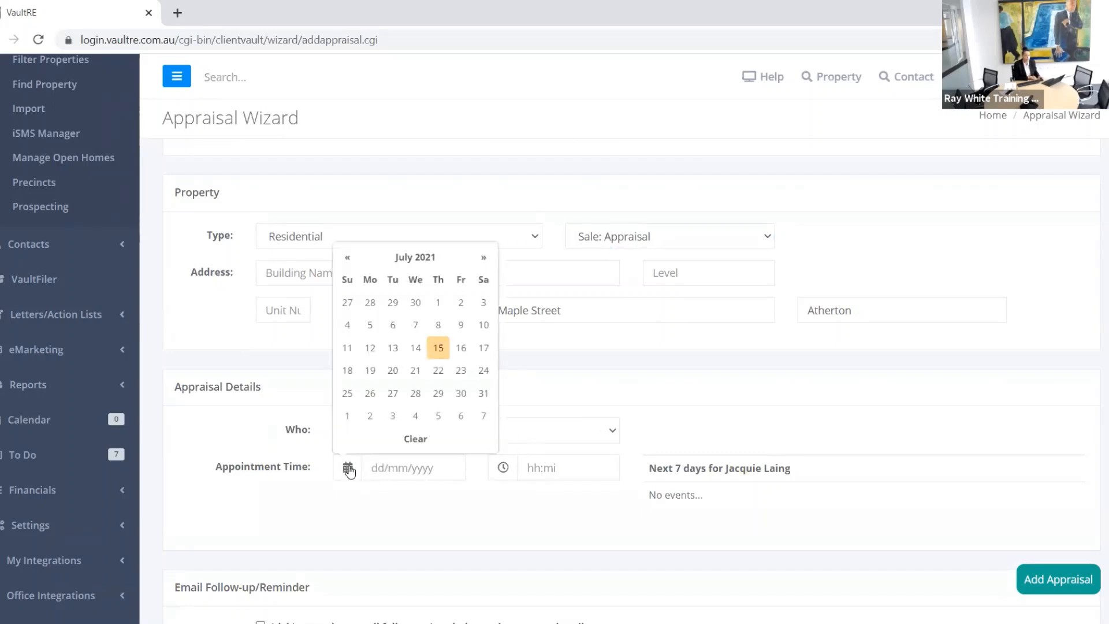
left_click(439, 394)
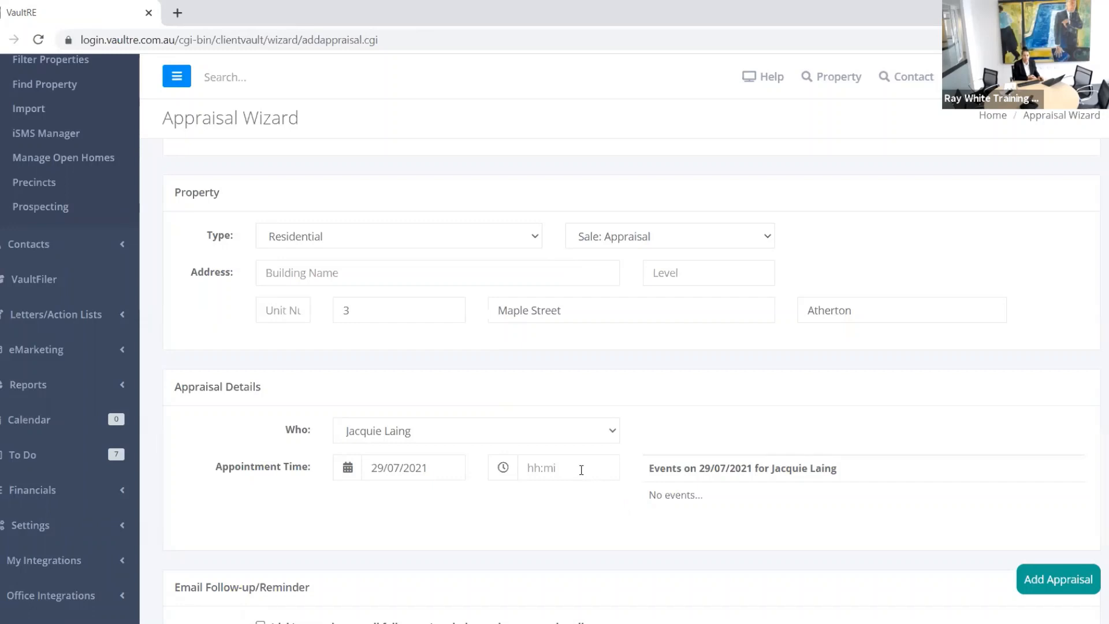
scroll(594, 470, "down", 1)
left_click(549, 396)
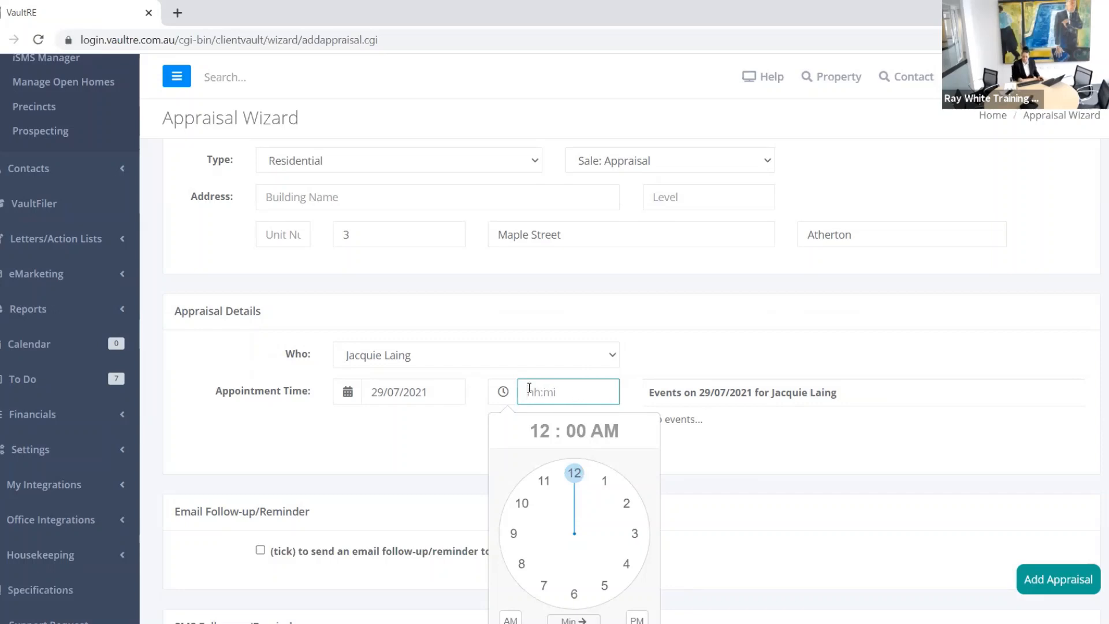
type("10")
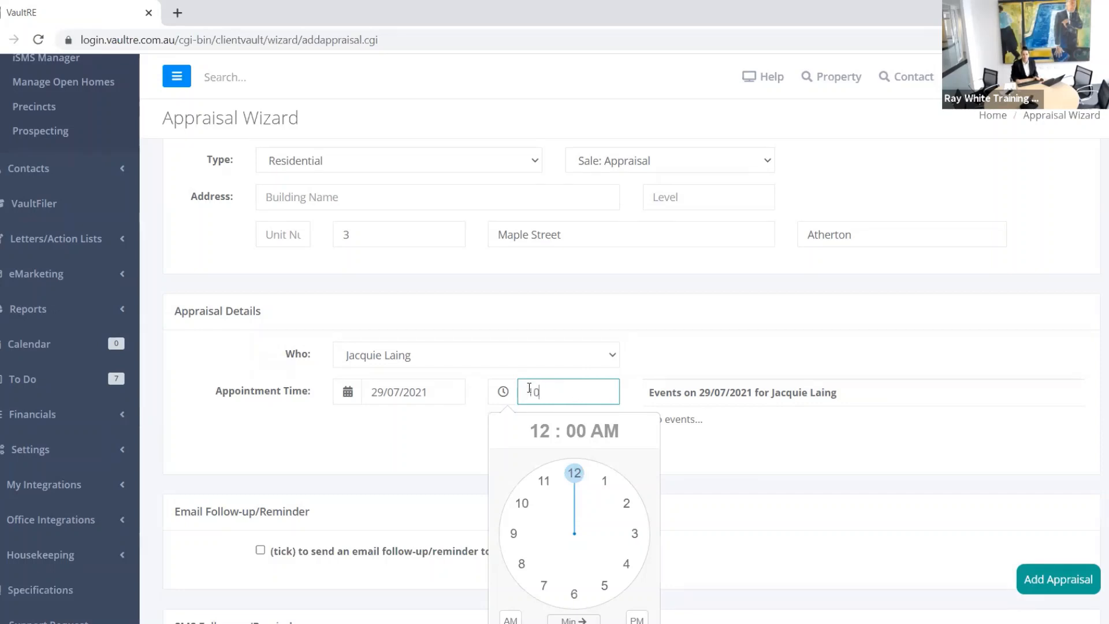
type(":30")
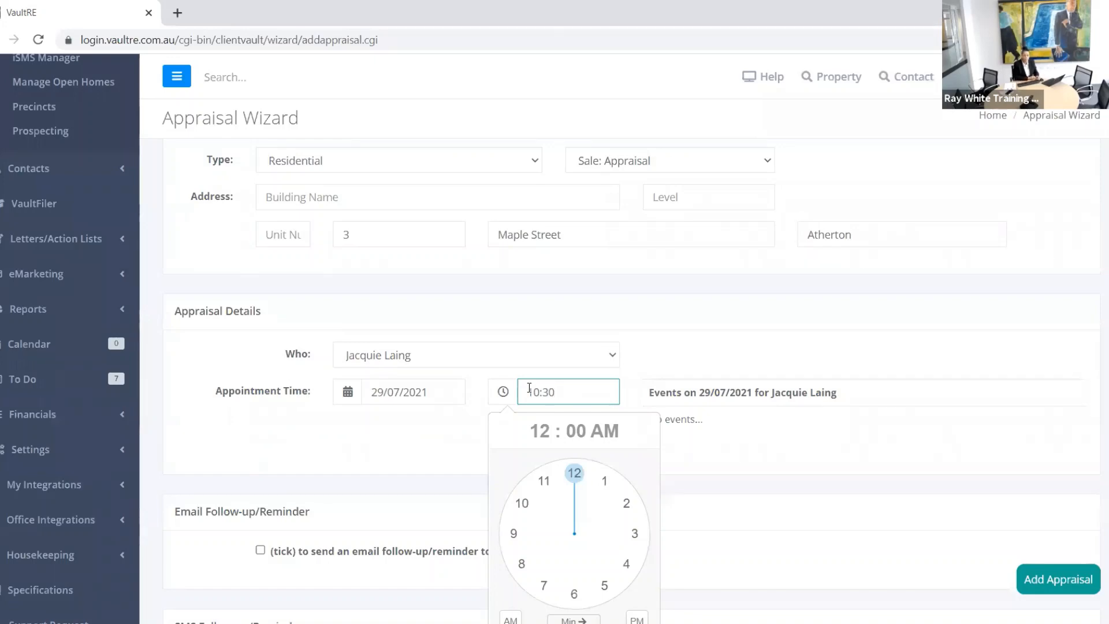
key("Tab")
scroll(515, 460, "down", 3)
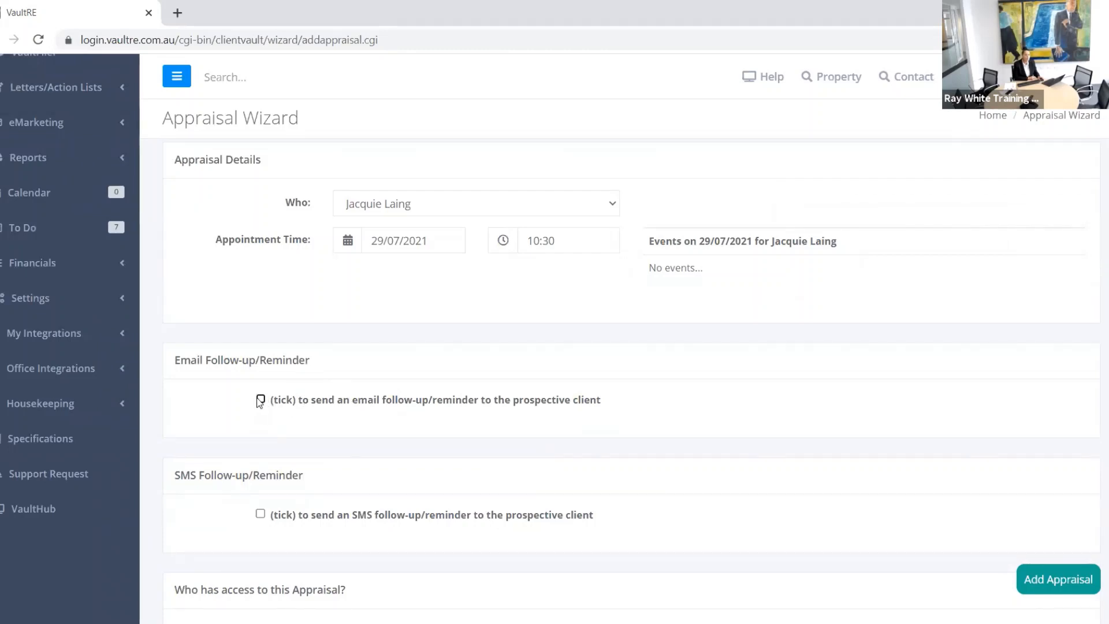
scroll(280, 439, "down", 1)
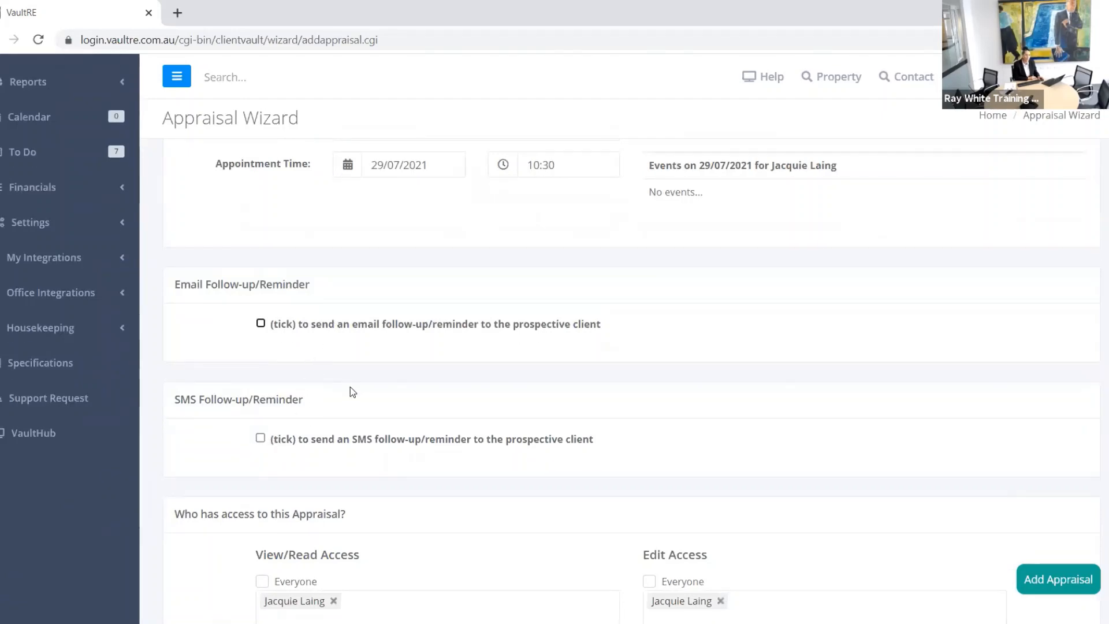
Step: Submit the appraisal with Add Appraisal, triggering the missing Suburb warning
scroll(339, 381, "up", 5)
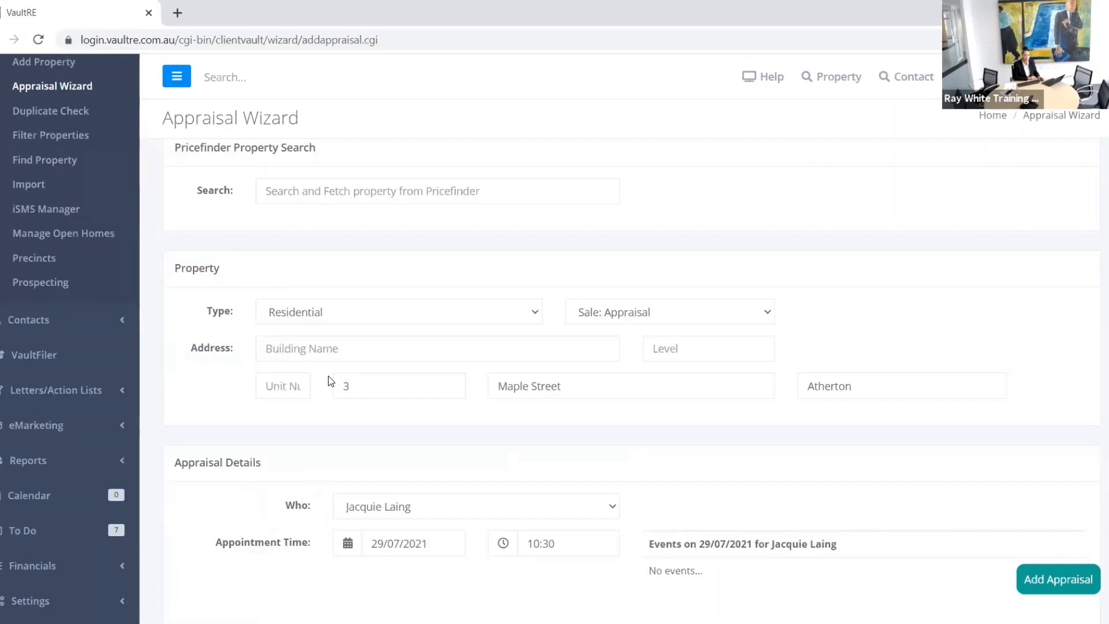
scroll(333, 386, "down", 5)
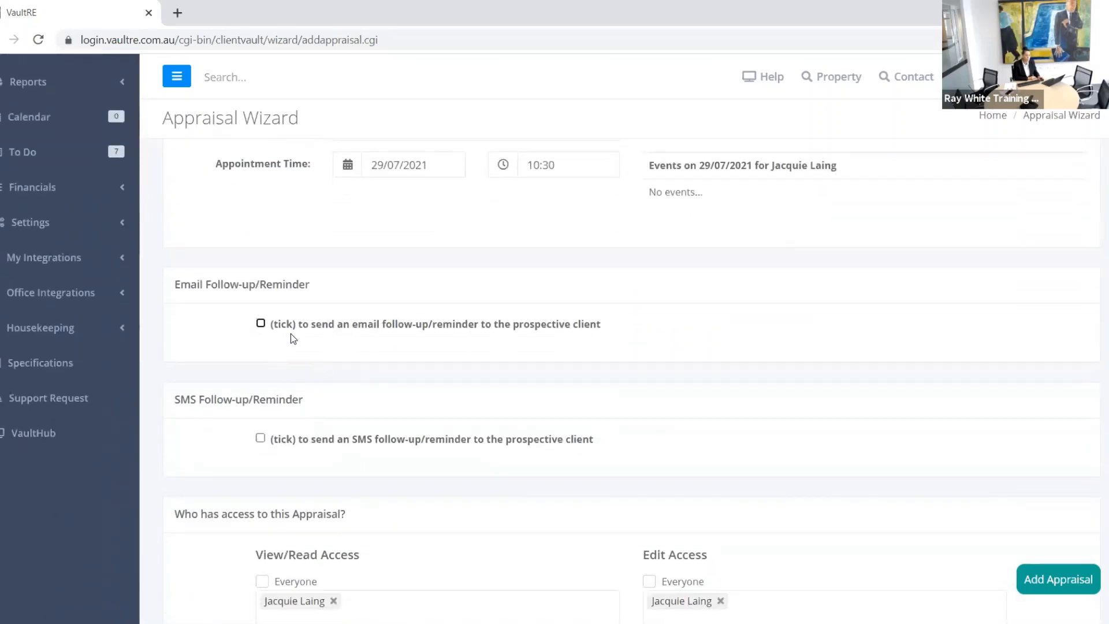
scroll(745, 458, "down", 2)
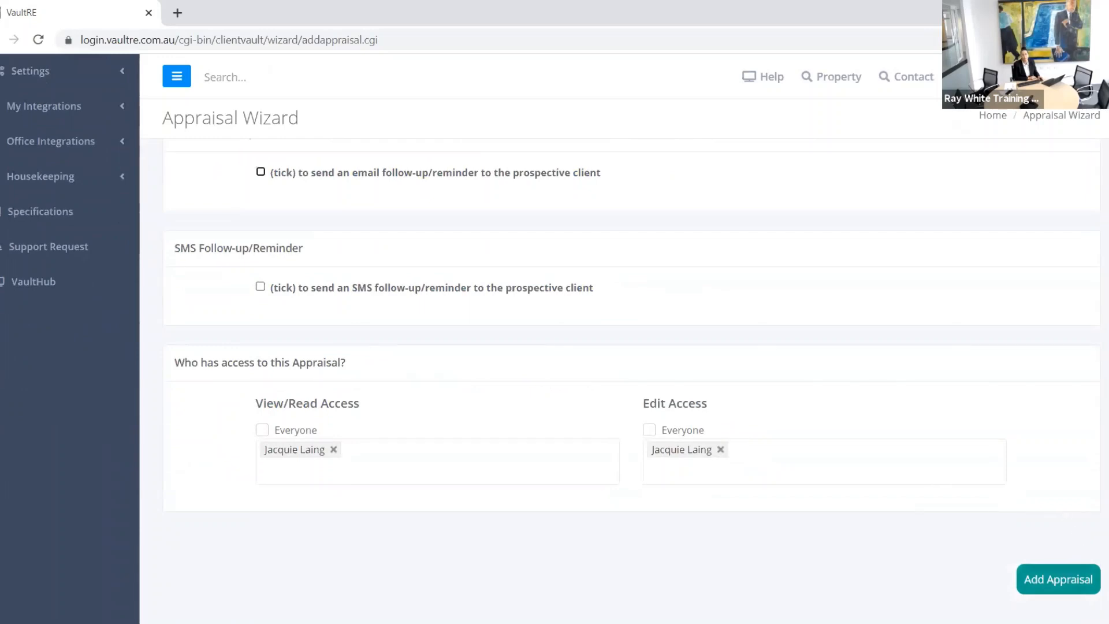
left_click(1053, 583)
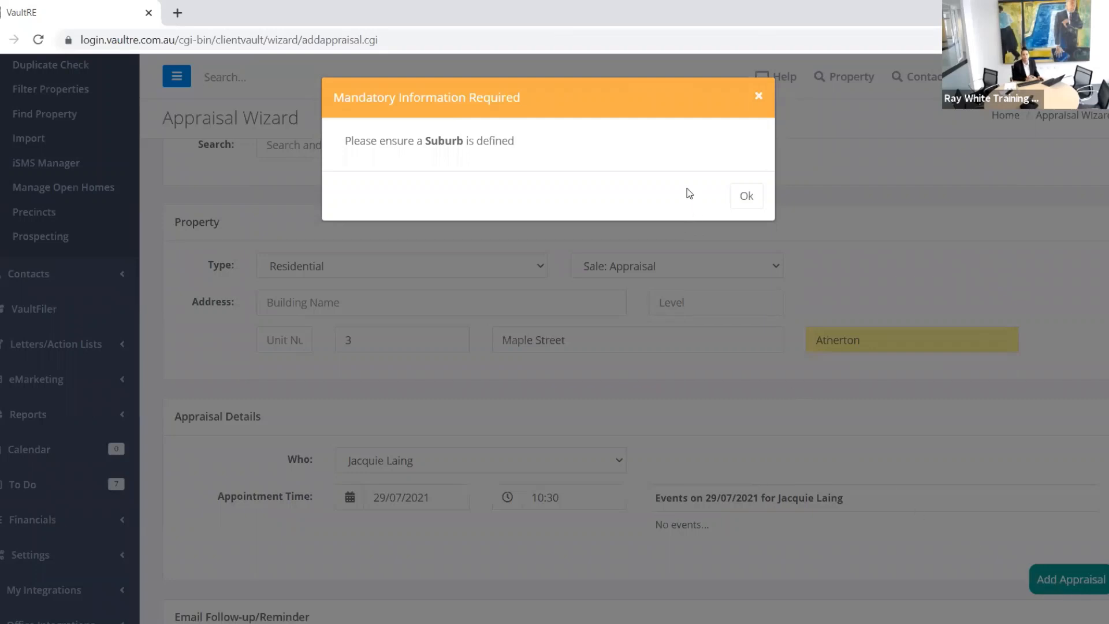
Step: Dismiss the warning, replace the suburb with ATHERTON QLD (4883), and add the appraisal
left_click(748, 199)
left_click(925, 336)
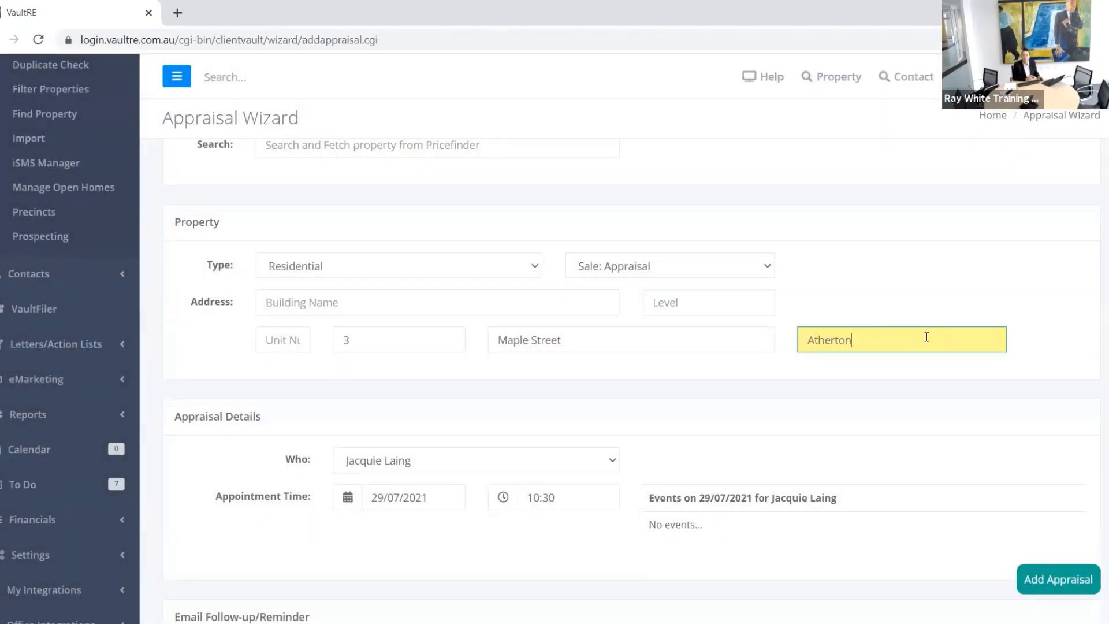
left_click_drag(925, 337, 770, 347)
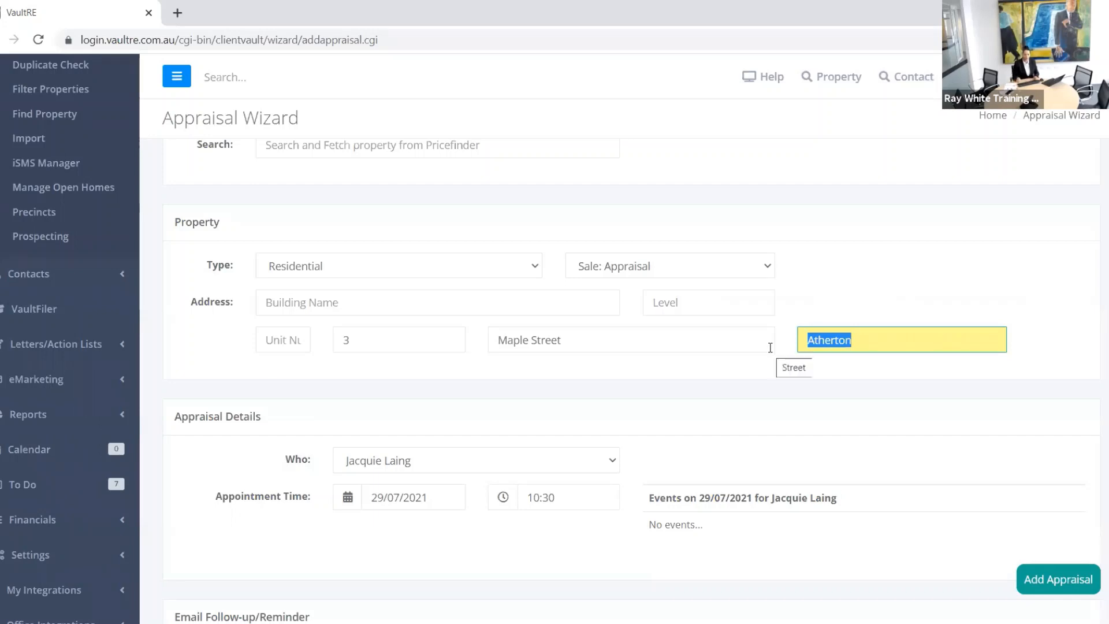
type("Ather")
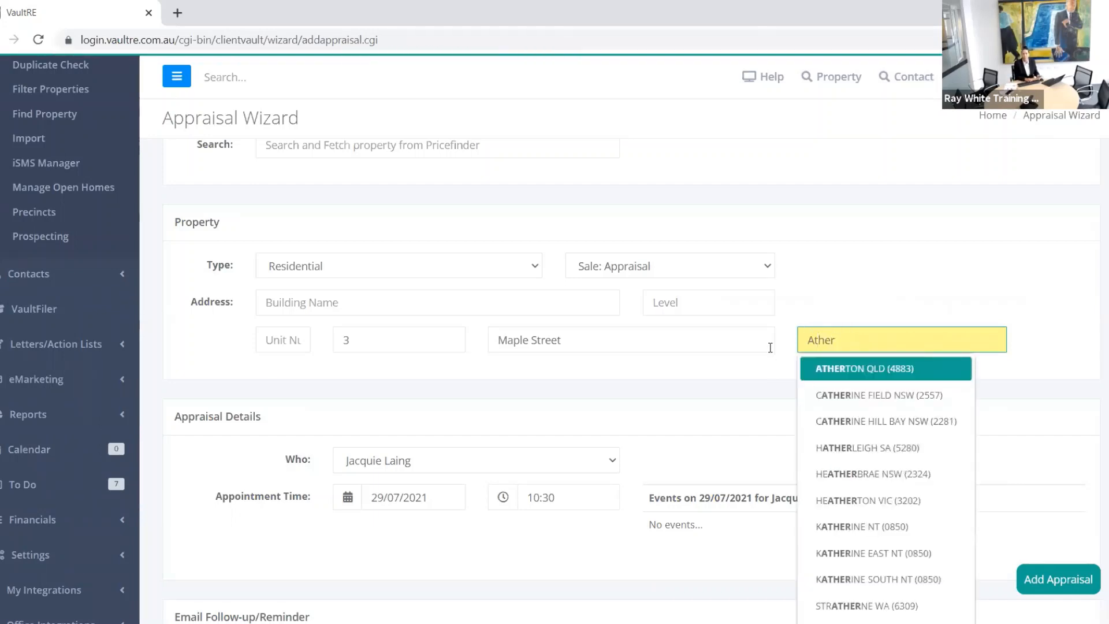
left_click(833, 374)
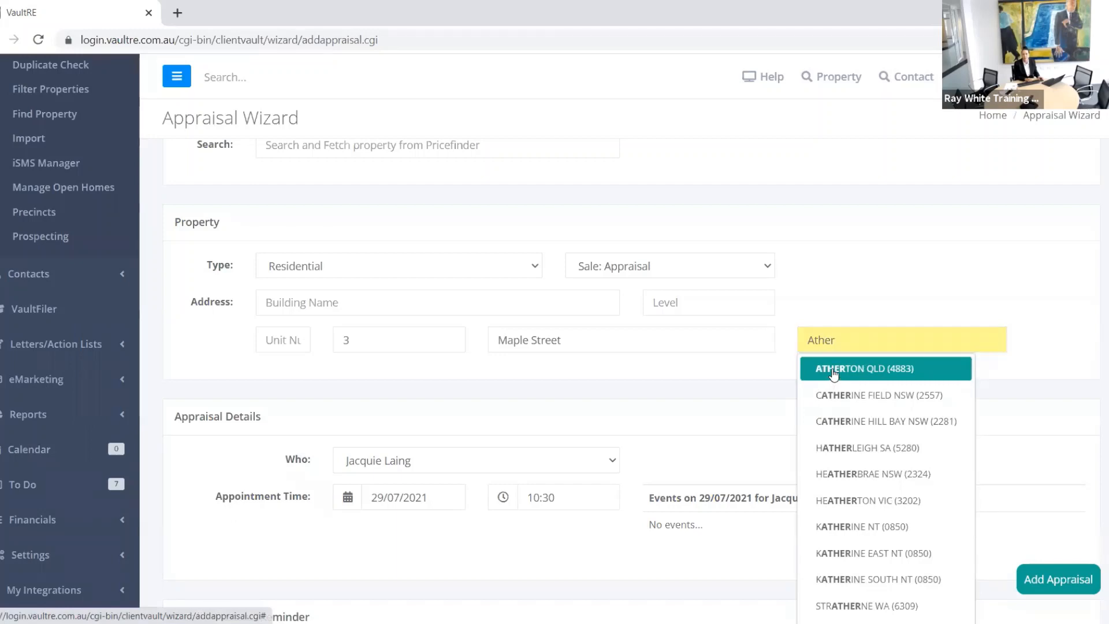
left_click(833, 374)
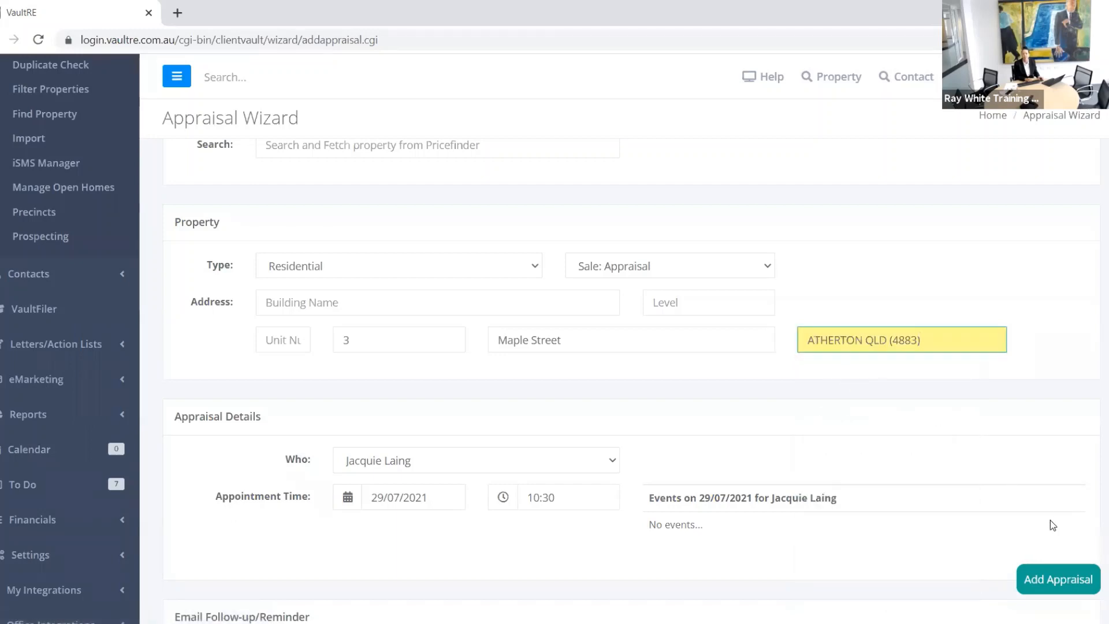
left_click(1068, 577)
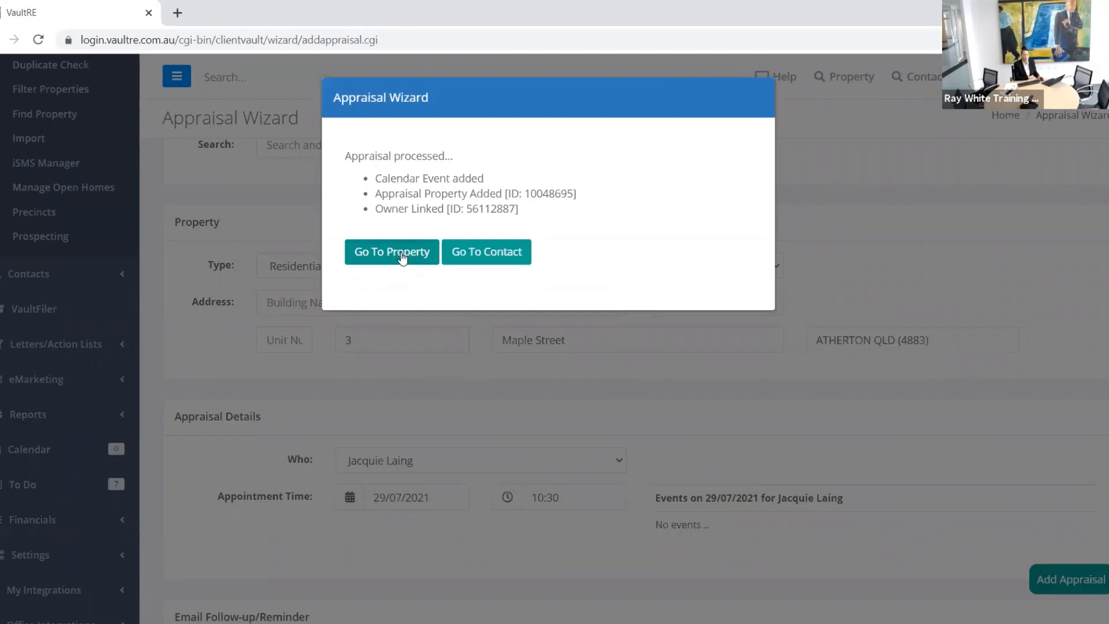
Step: Open the new property record, set Particulars to 2 bedrooms and 2 bathrooms, and save
left_click(403, 259)
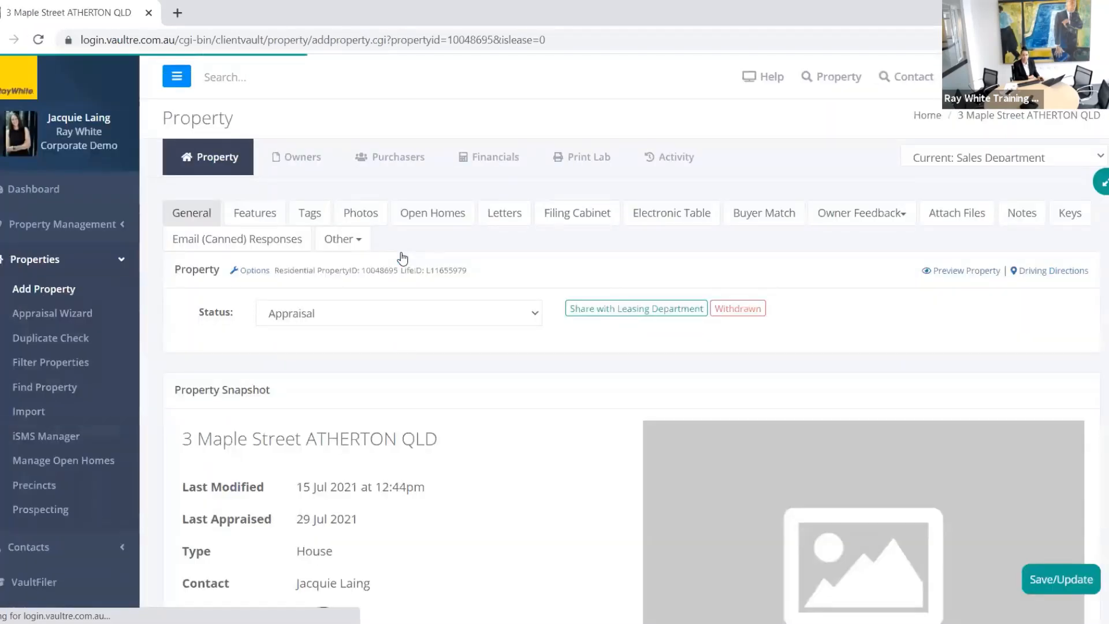
scroll(445, 280, "down", 8)
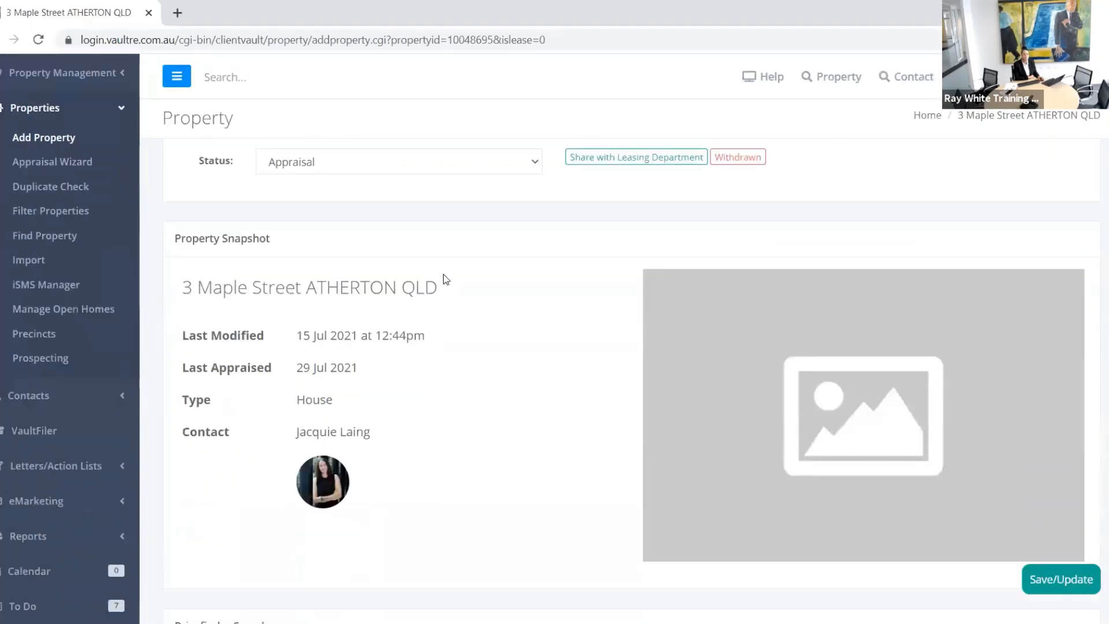
scroll(453, 274, "down", 5)
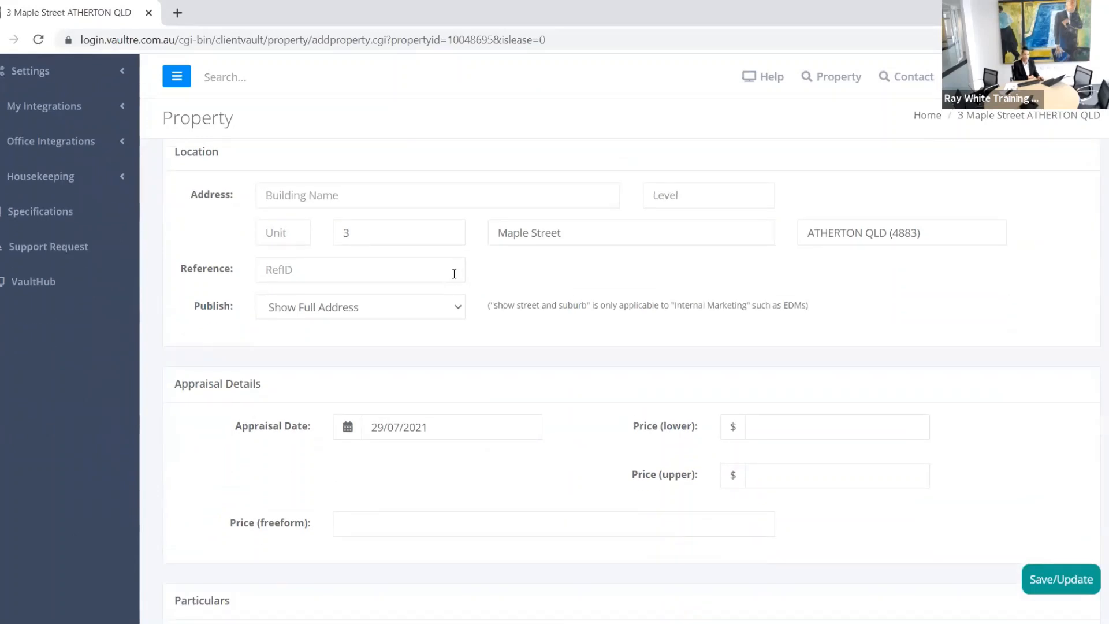
scroll(454, 261, "down", 5)
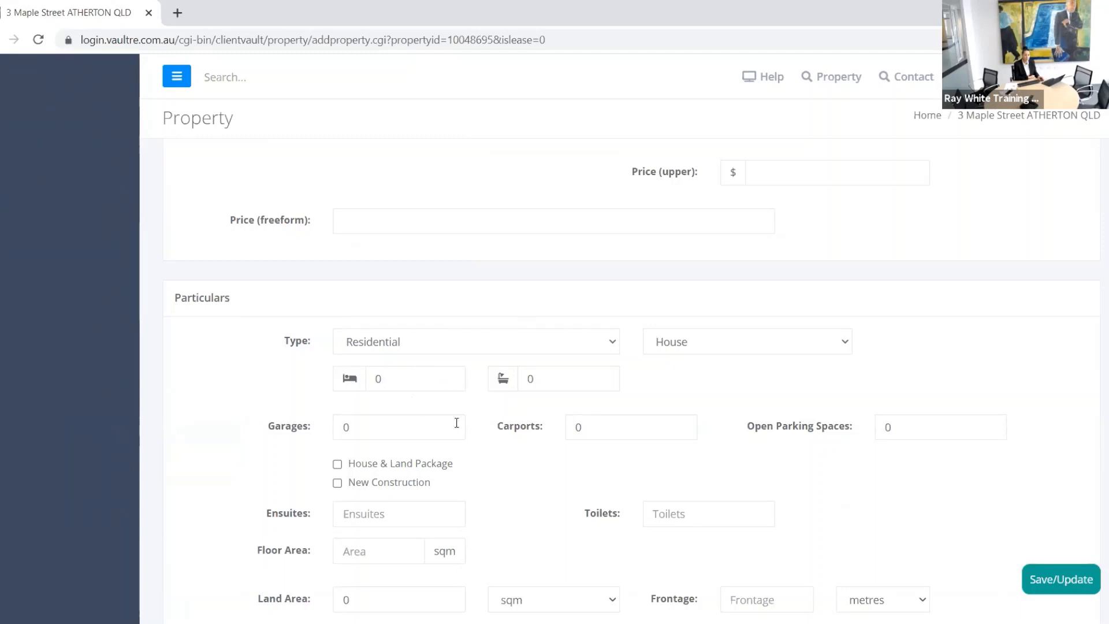
left_click(421, 381)
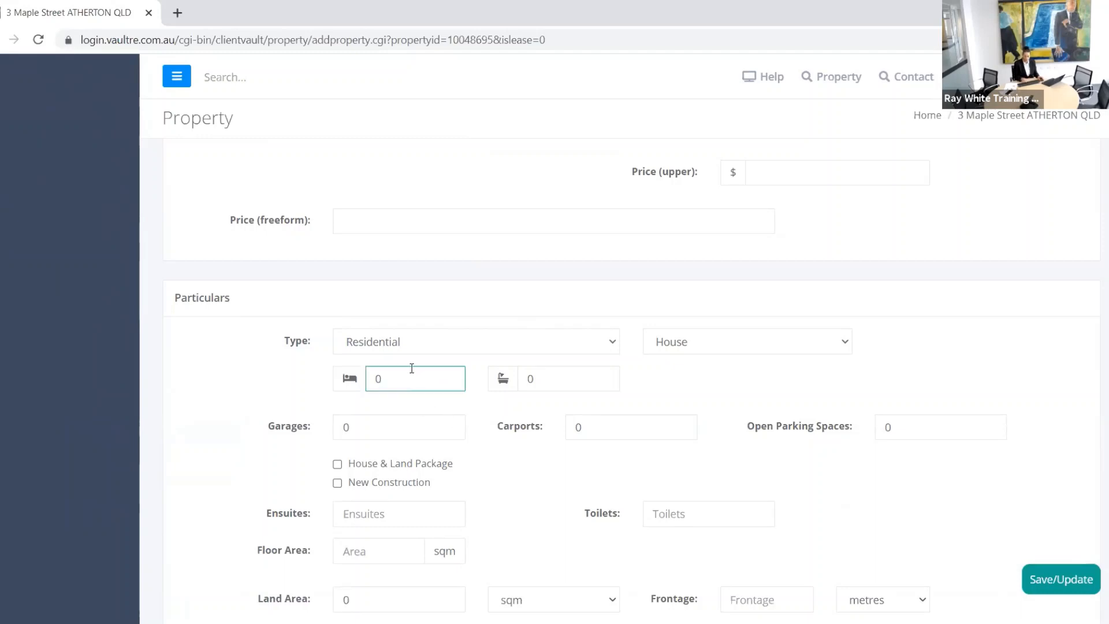
key("BackSpace")
type("2")
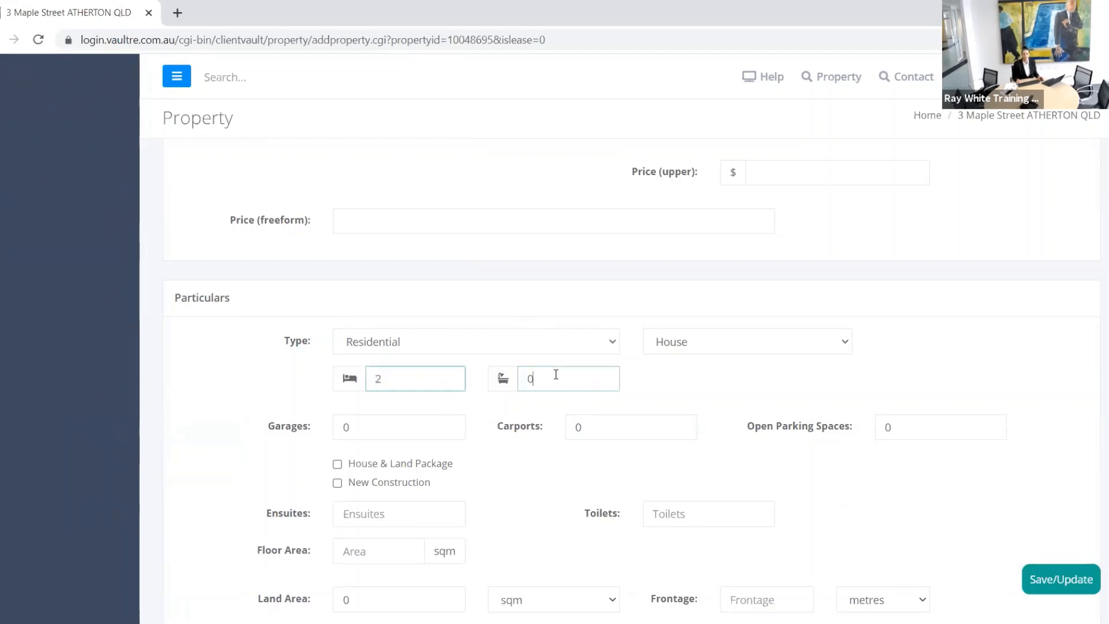
left_click_drag(554, 373, 503, 383)
key("BackSpace")
type("2")
scroll(500, 380, "down", 10)
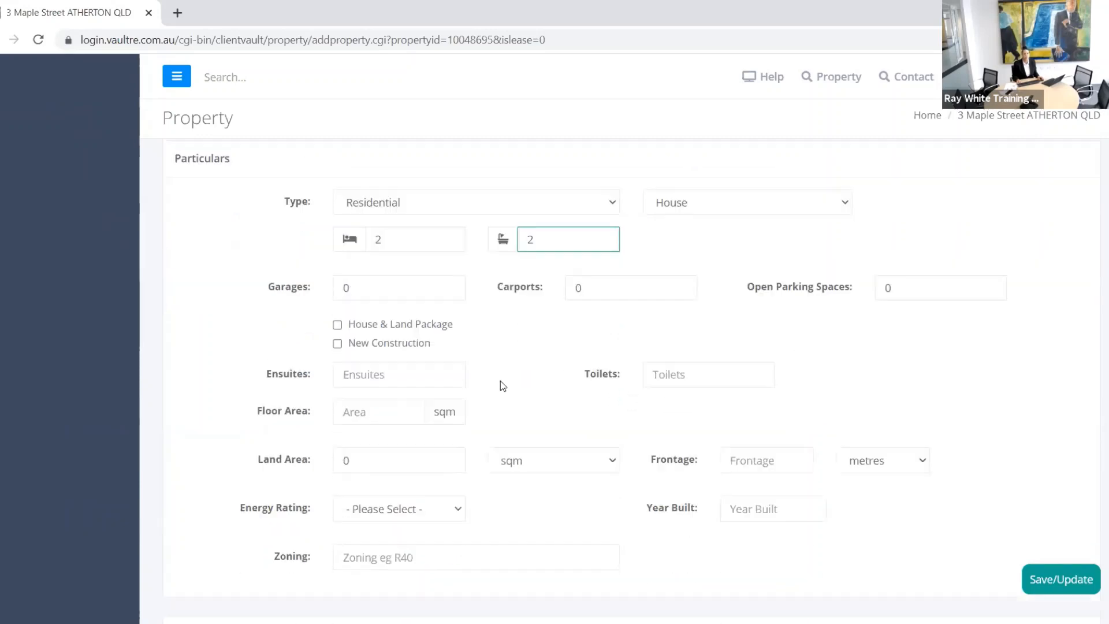
scroll(484, 358, "down", 5)
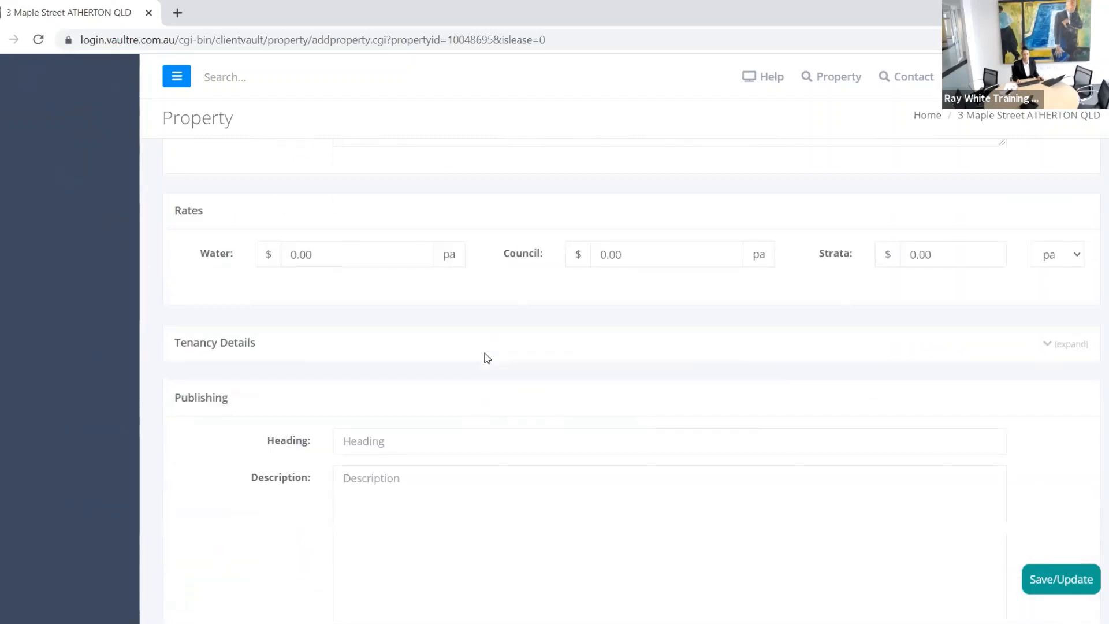
left_click(1060, 580)
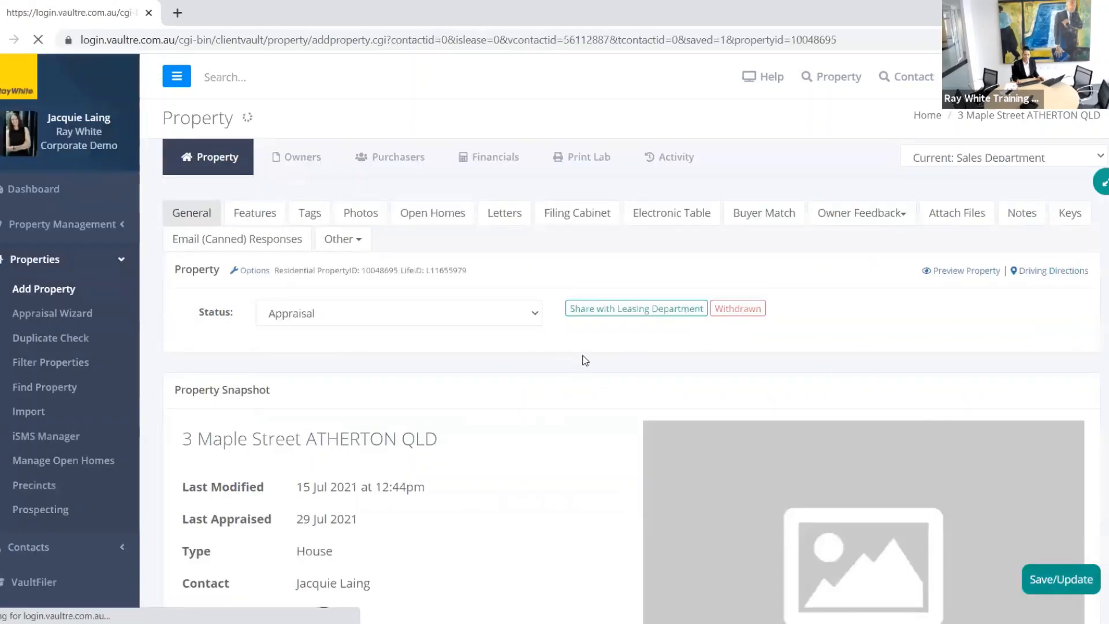
Step: Expand Tenancy Details and set the tenancy status to Tenanted
scroll(581, 369, "down", 15)
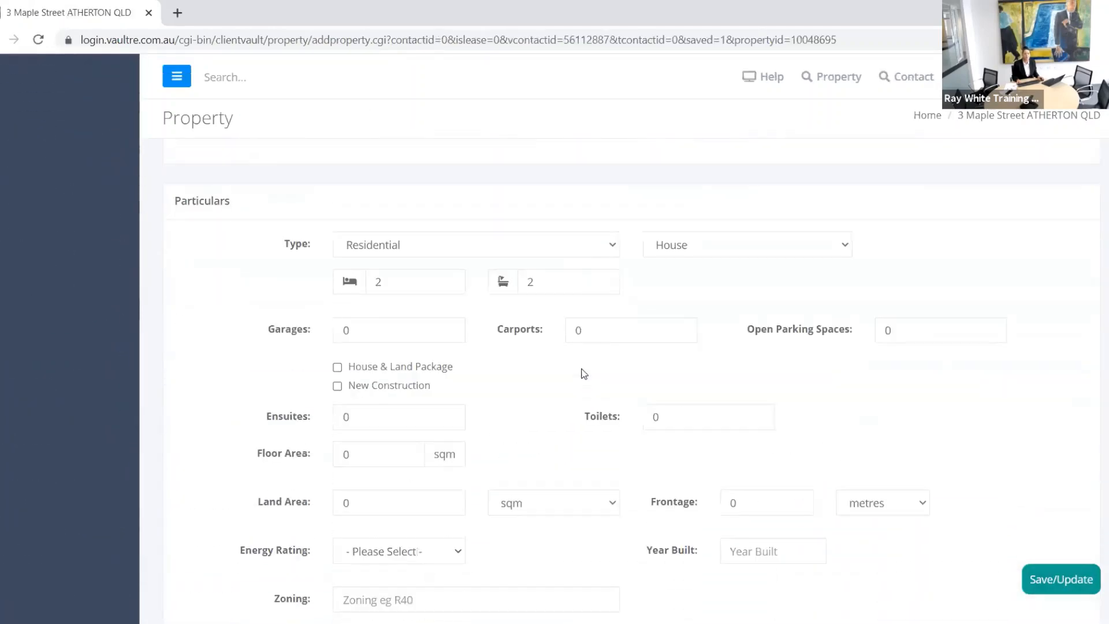
scroll(602, 376, "down", 8)
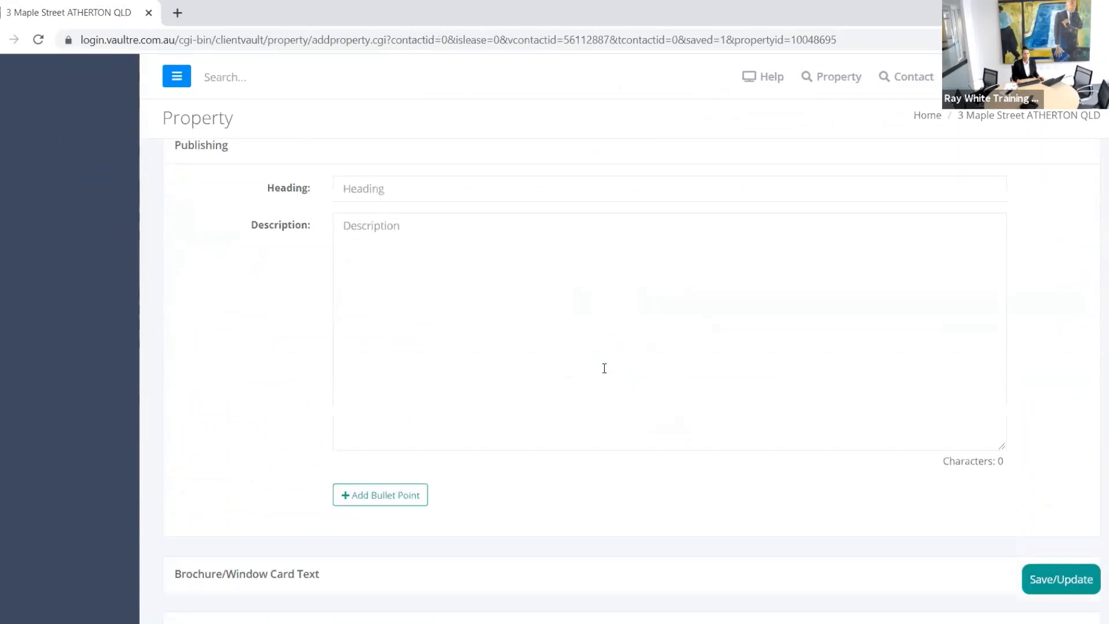
scroll(600, 366, "up", 2)
scroll(600, 366, "up", 1)
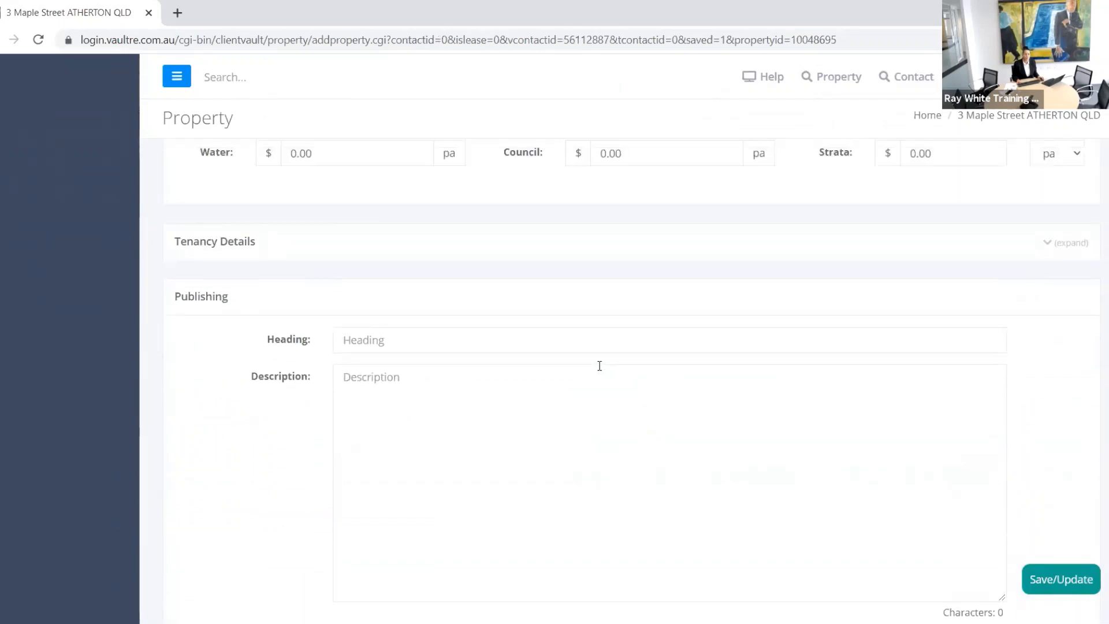
scroll(598, 366, "up", 3)
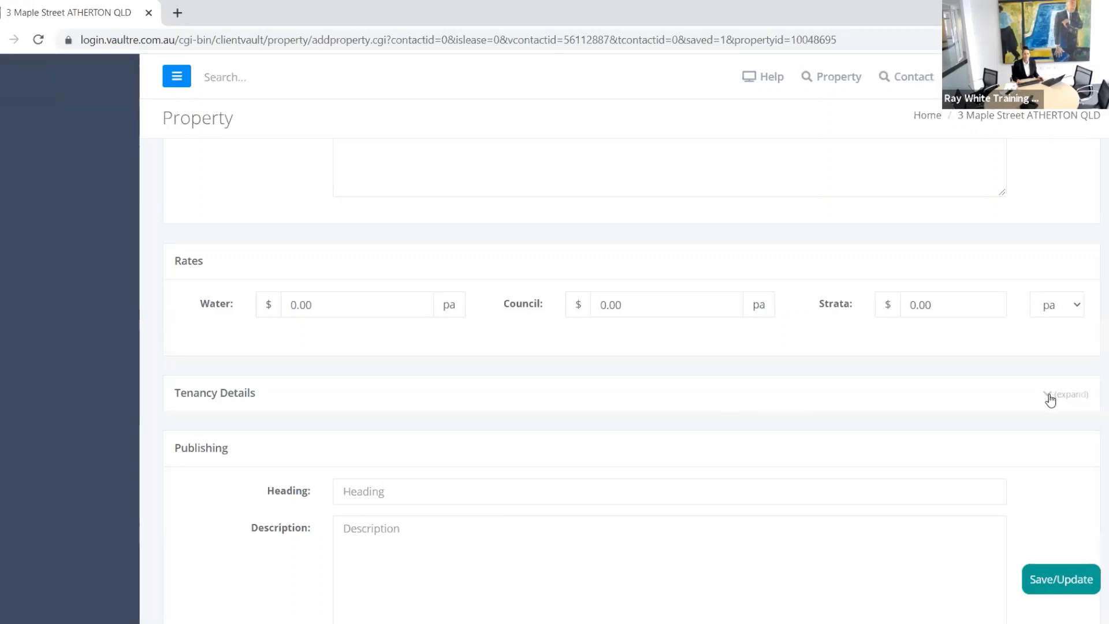
left_click(1046, 399)
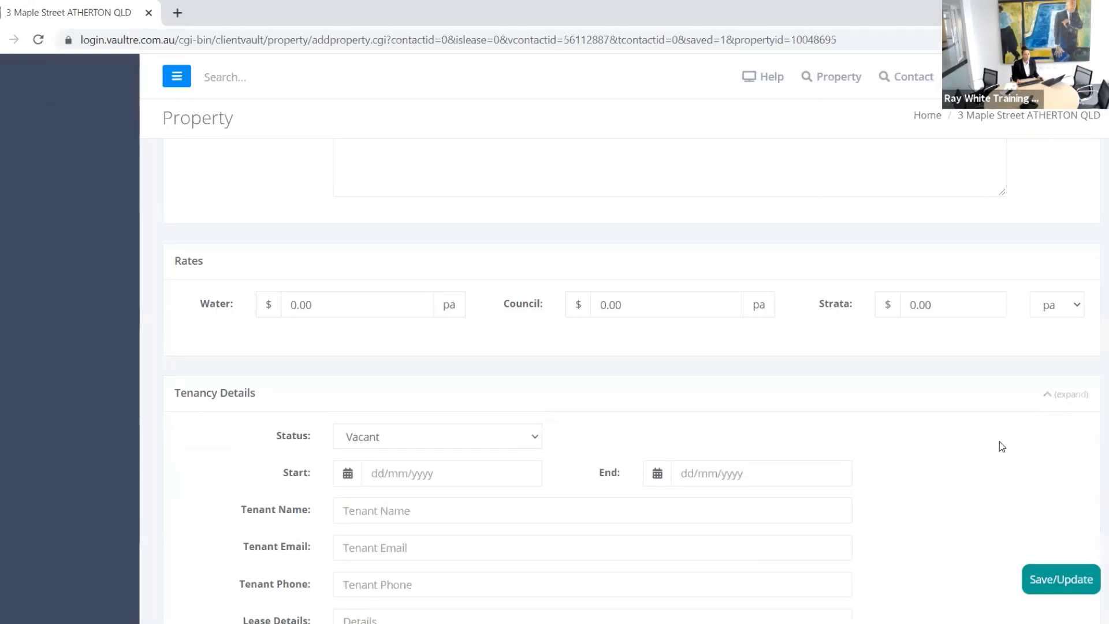
scroll(975, 422, "down", 3)
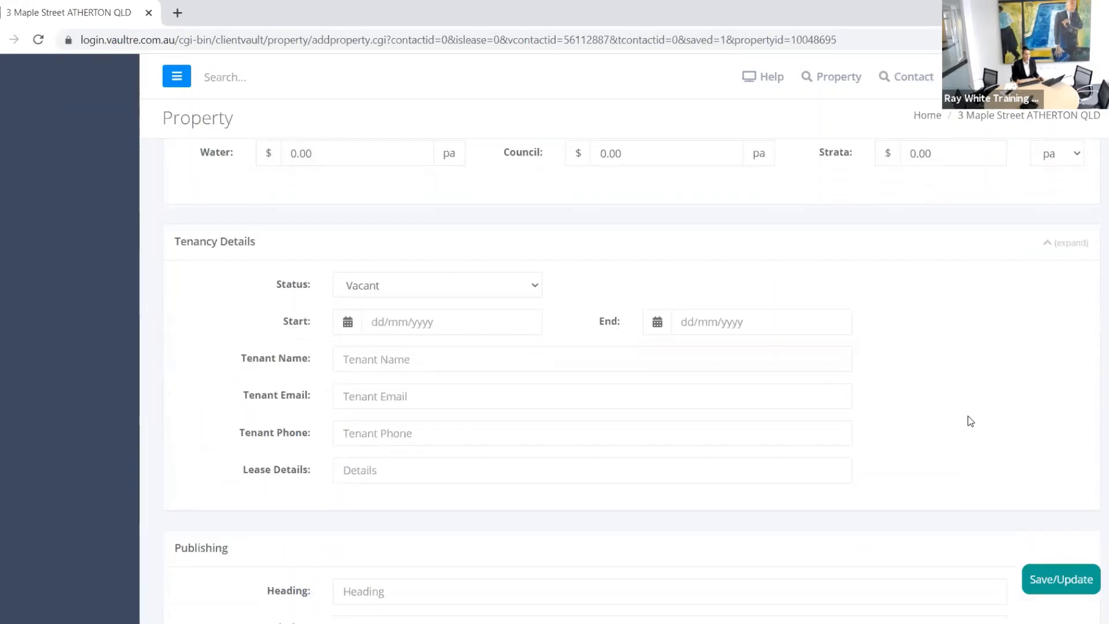
left_click(538, 290)
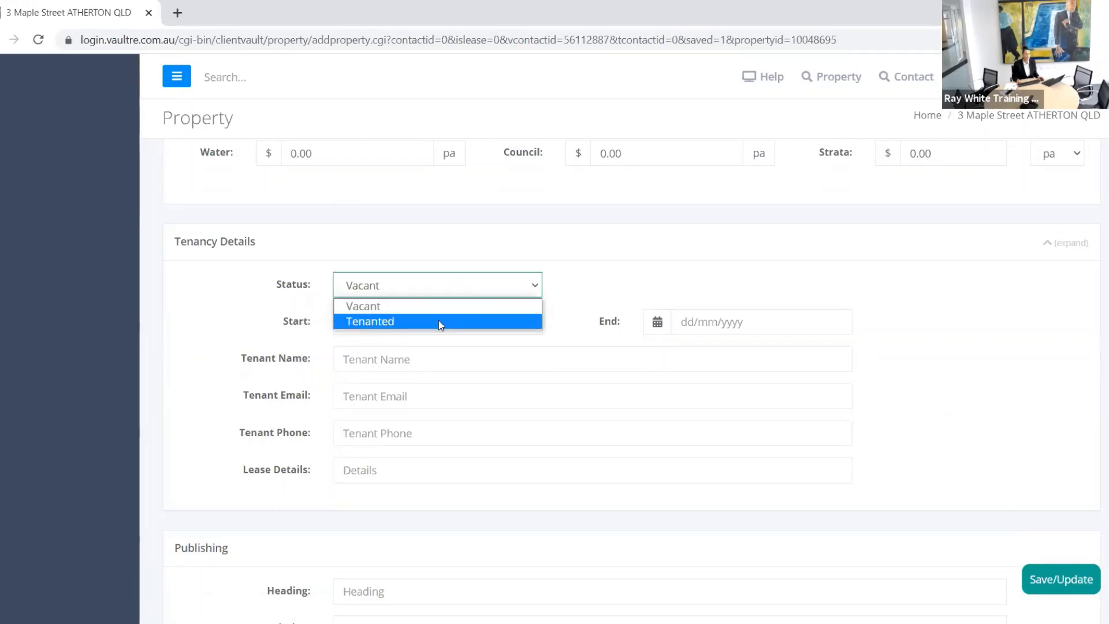
left_click(438, 321)
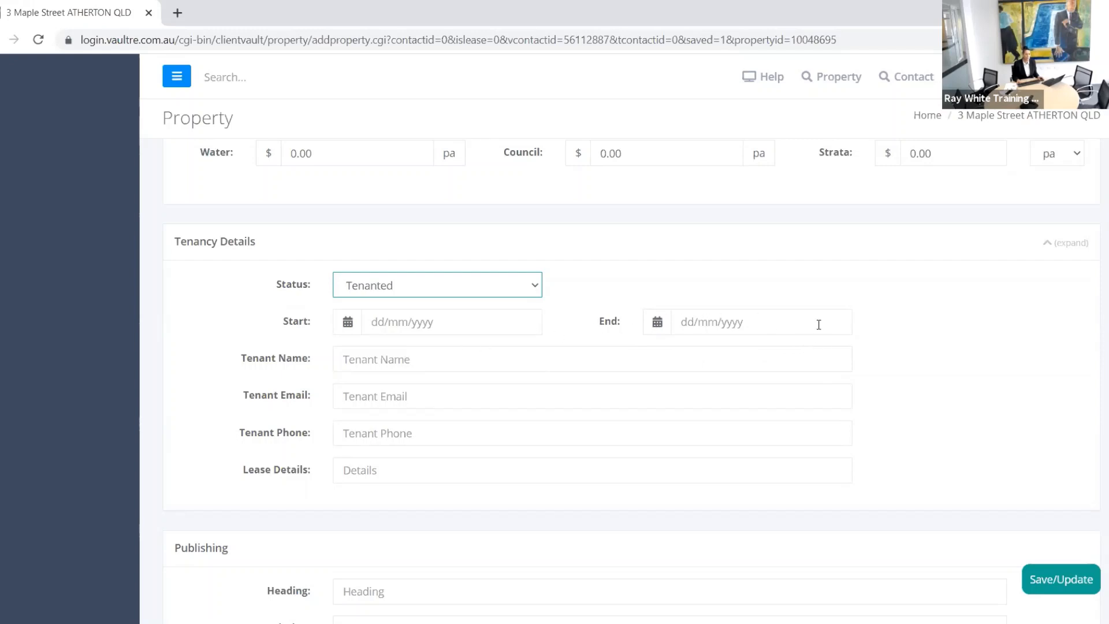
scroll(1011, 373, "down", 10)
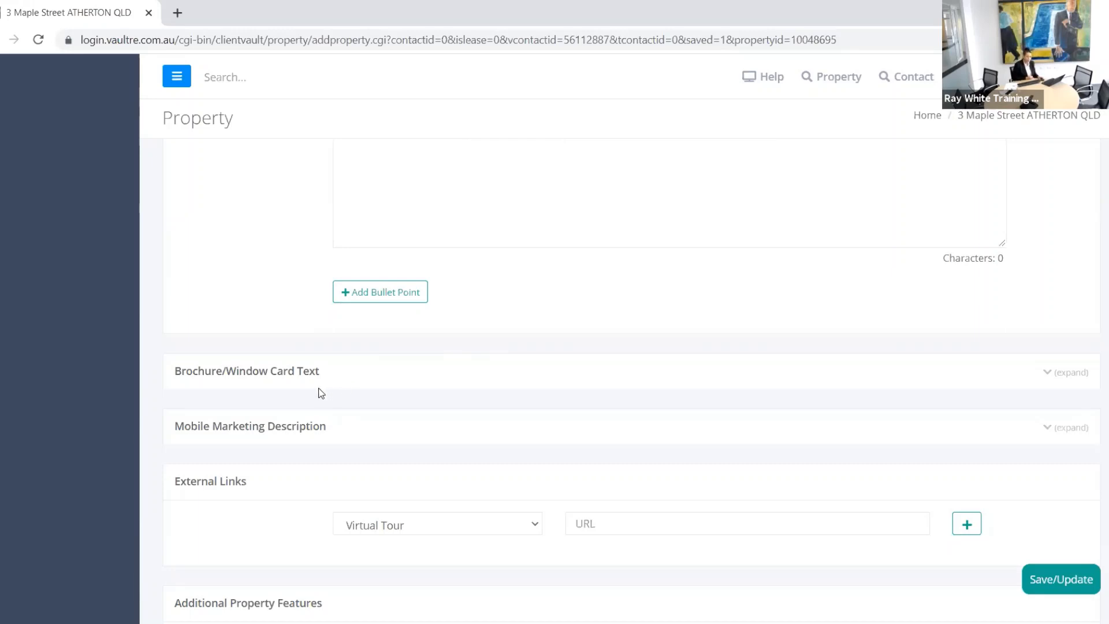
Step: Add description bullet points 'Add in the test' and 'The sky is grey'
scroll(462, 306, "up", 4)
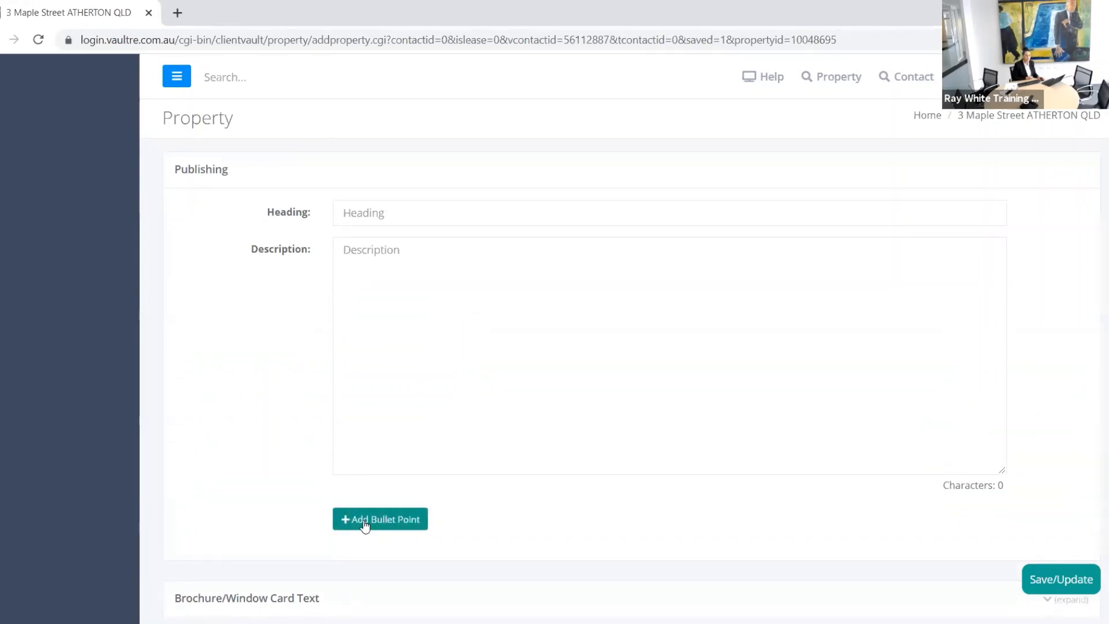
left_click(364, 524)
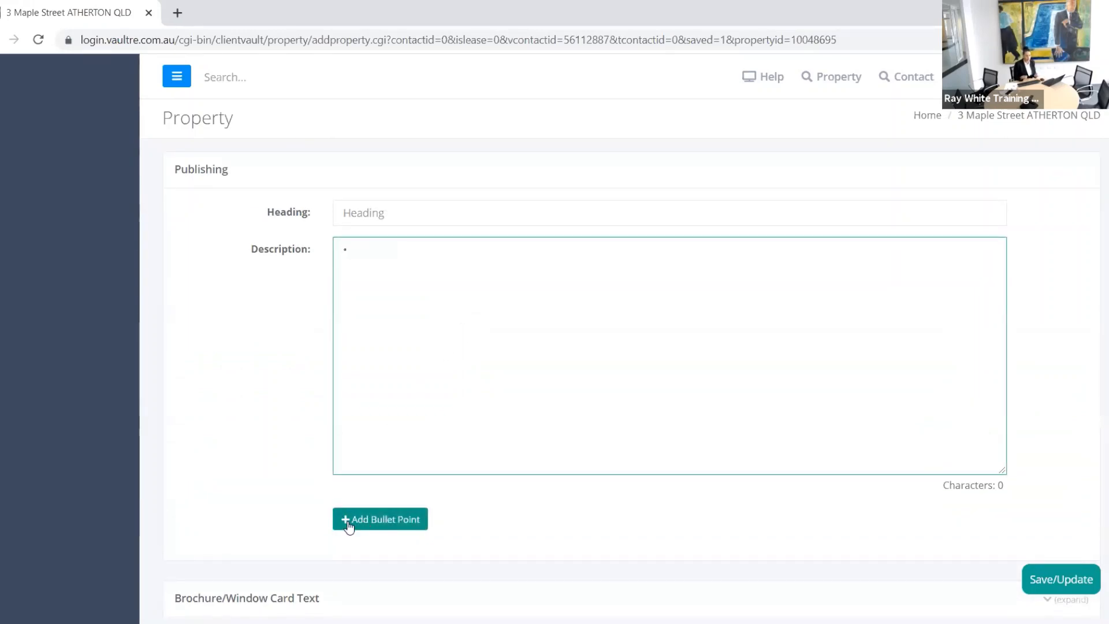
type("Add in the ")
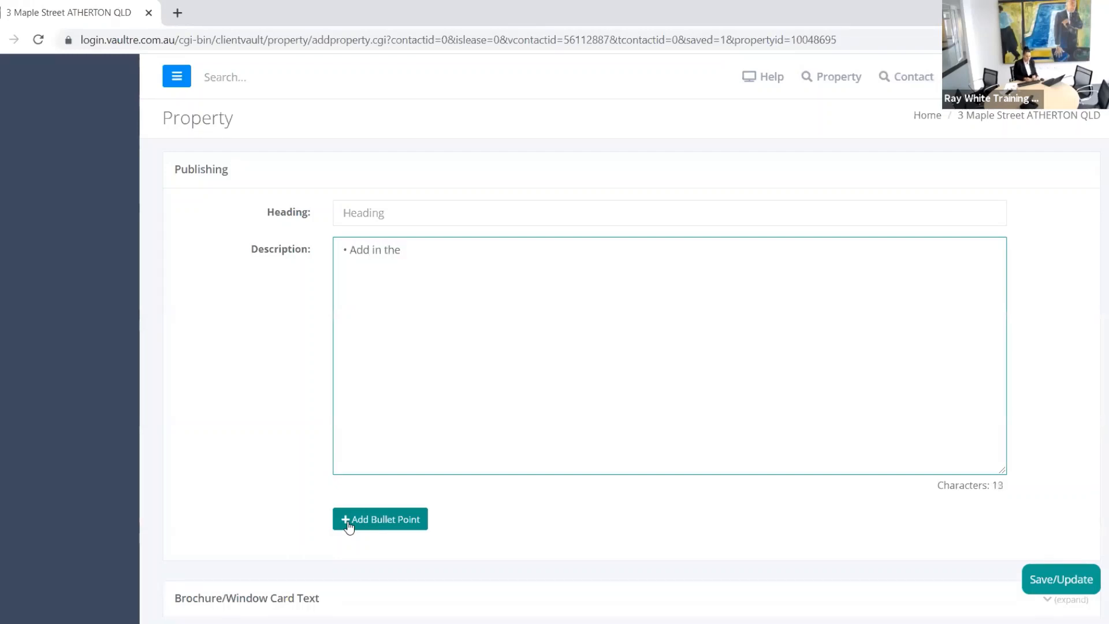
type("test")
key("Return")
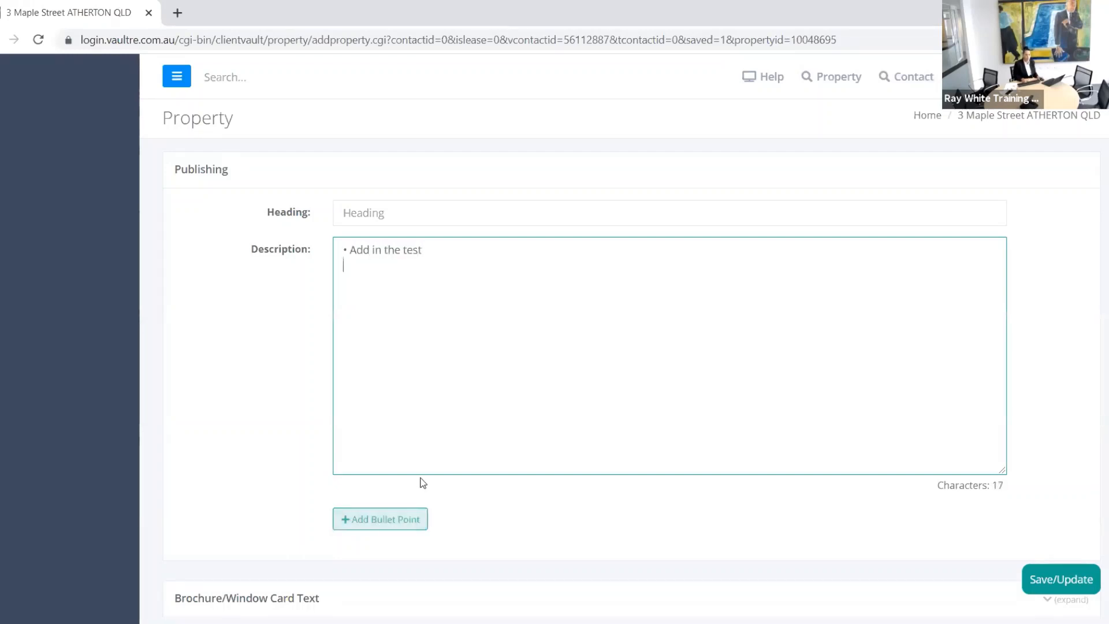
left_click(414, 519)
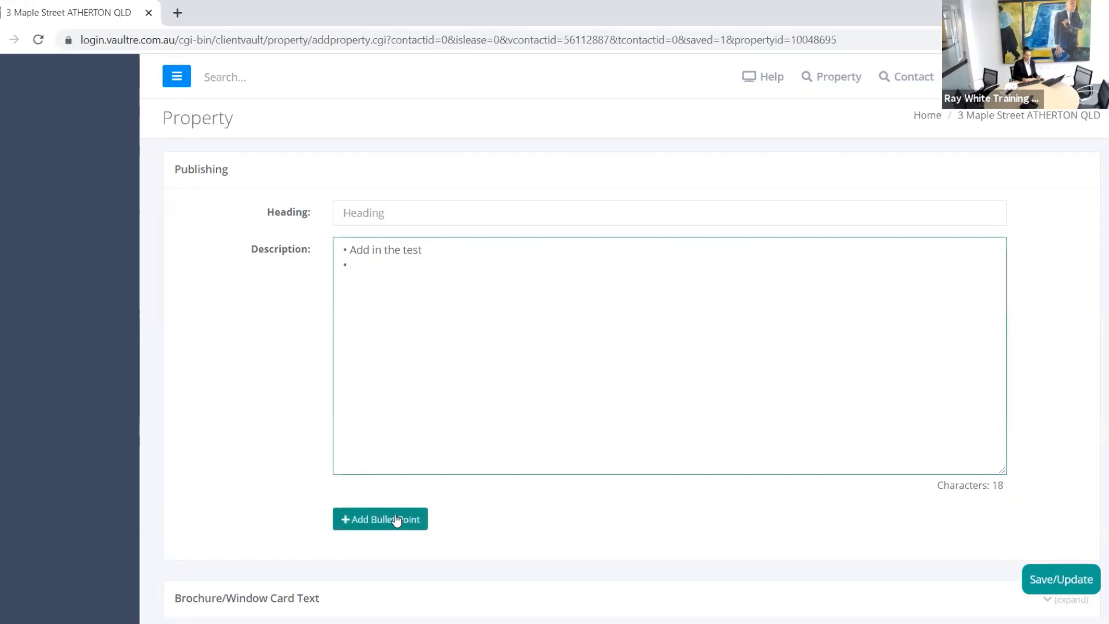
type("The sky is grey")
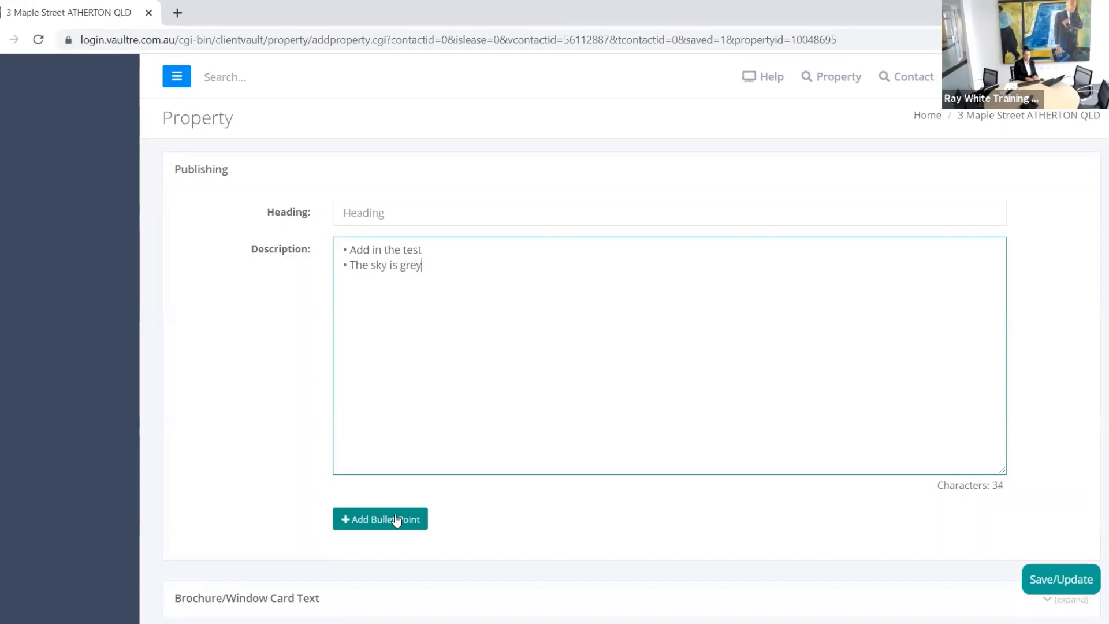
scroll(461, 349, "down", 3)
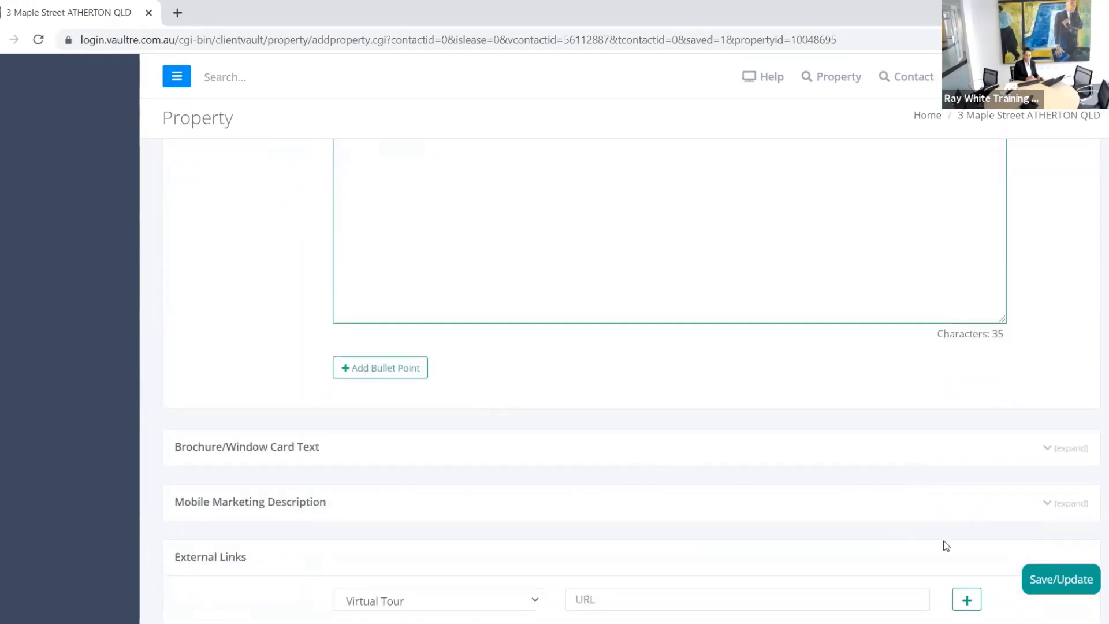
Step: Expand the Mobile Marketing Description section and scroll down to its empty description box
left_click(1048, 503)
scroll(712, 490, "down", 3)
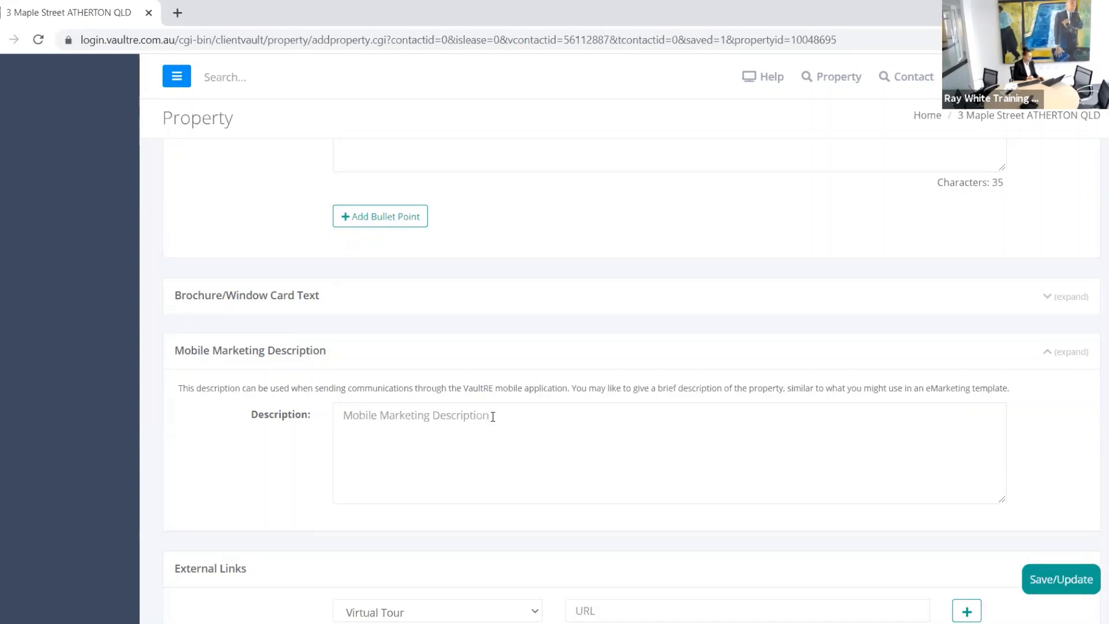
scroll(495, 419, "down", 4)
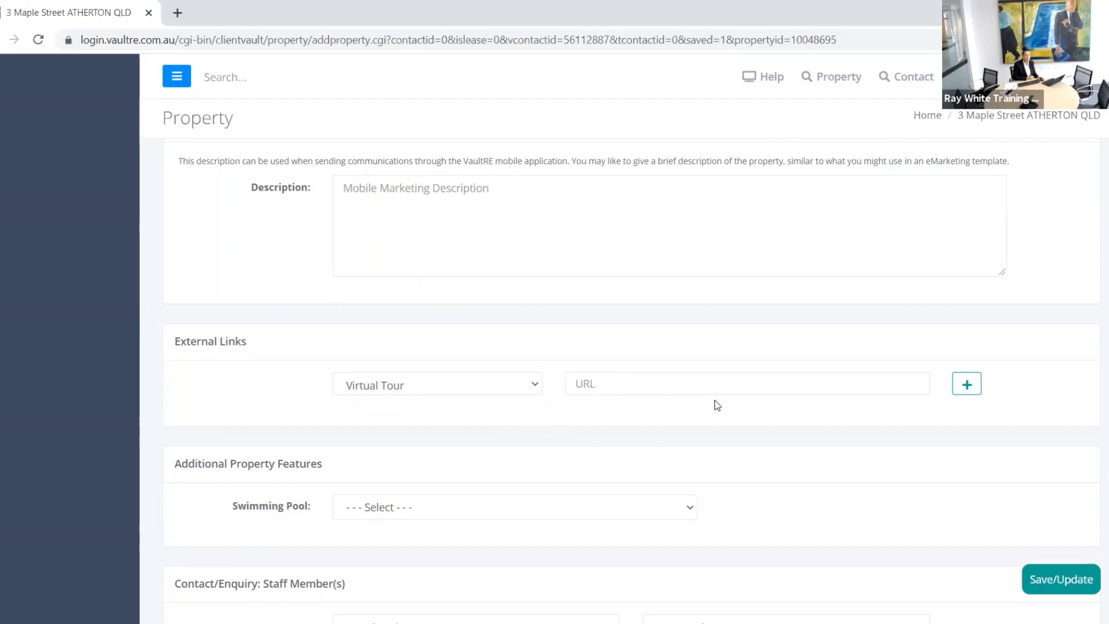
Step: Find the staff member by name and give them both view and edit access to the property
scroll(721, 397, "down", 2)
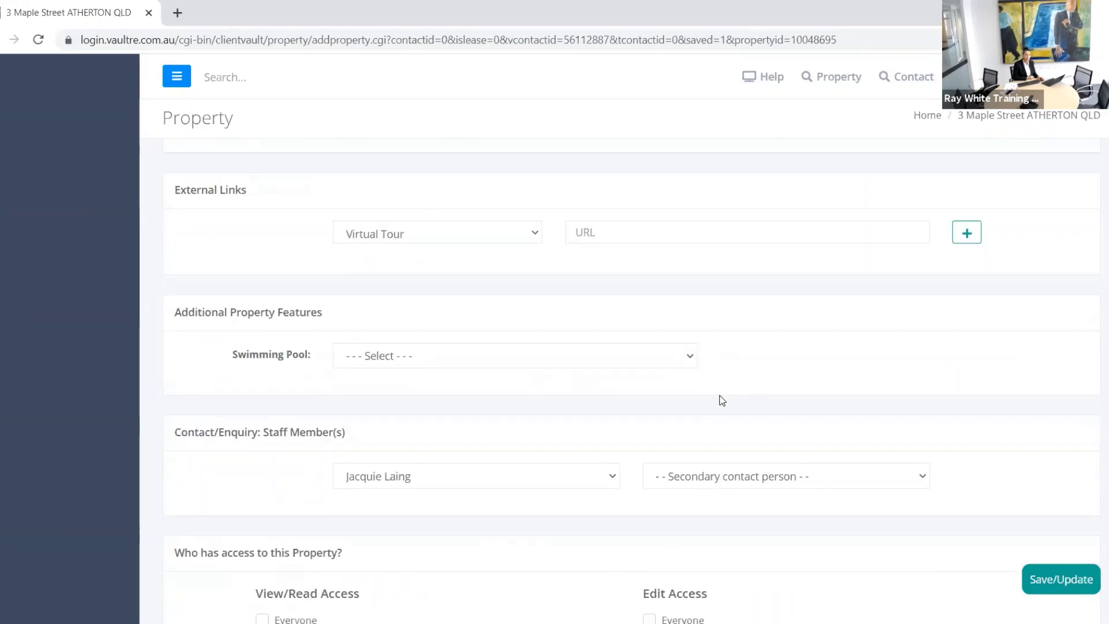
scroll(722, 399, "down", 2)
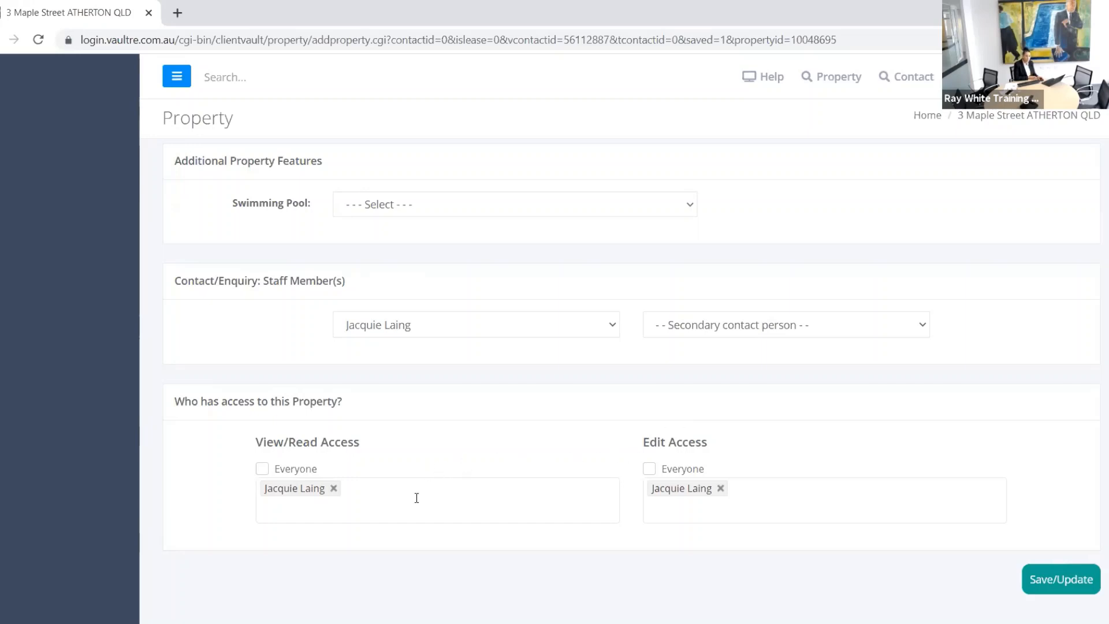
left_click(360, 485)
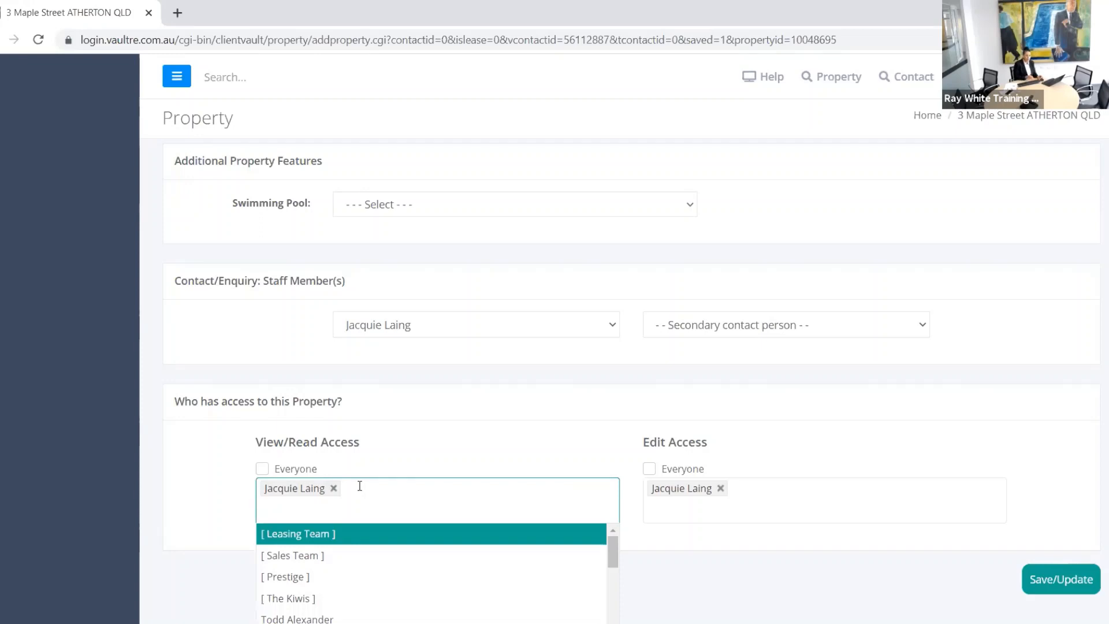
type("Tam")
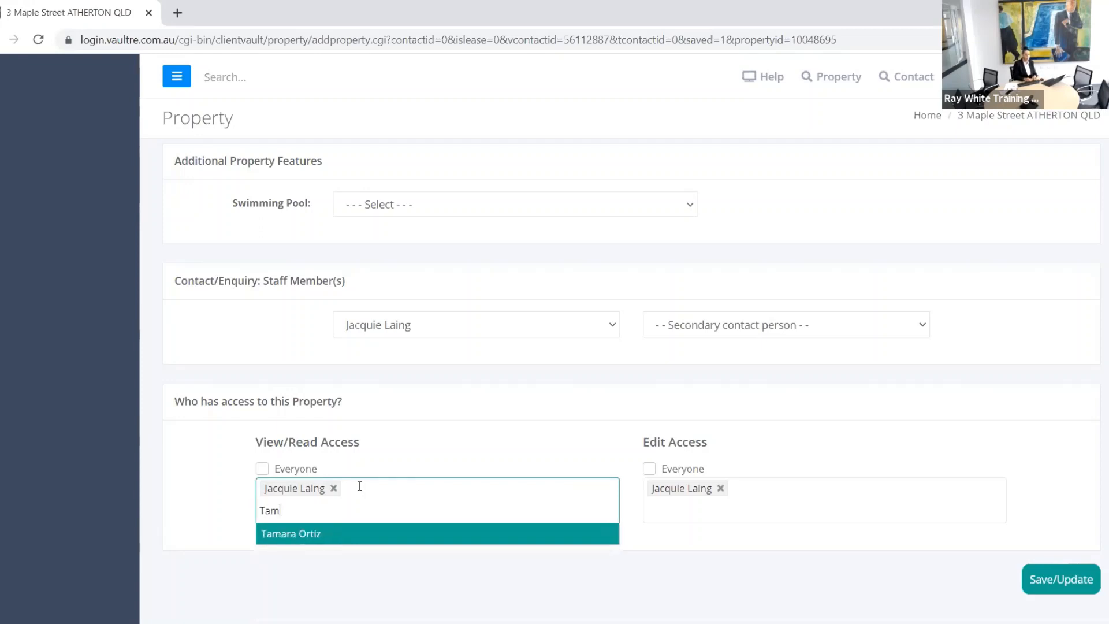
left_click(306, 539)
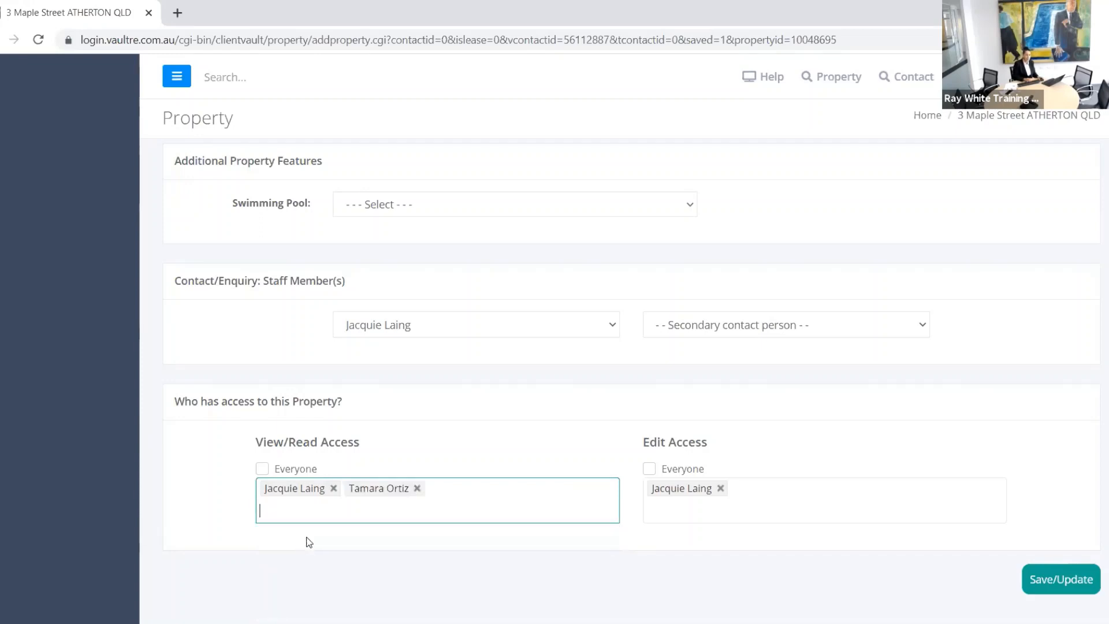
left_click(766, 496)
type("Tama")
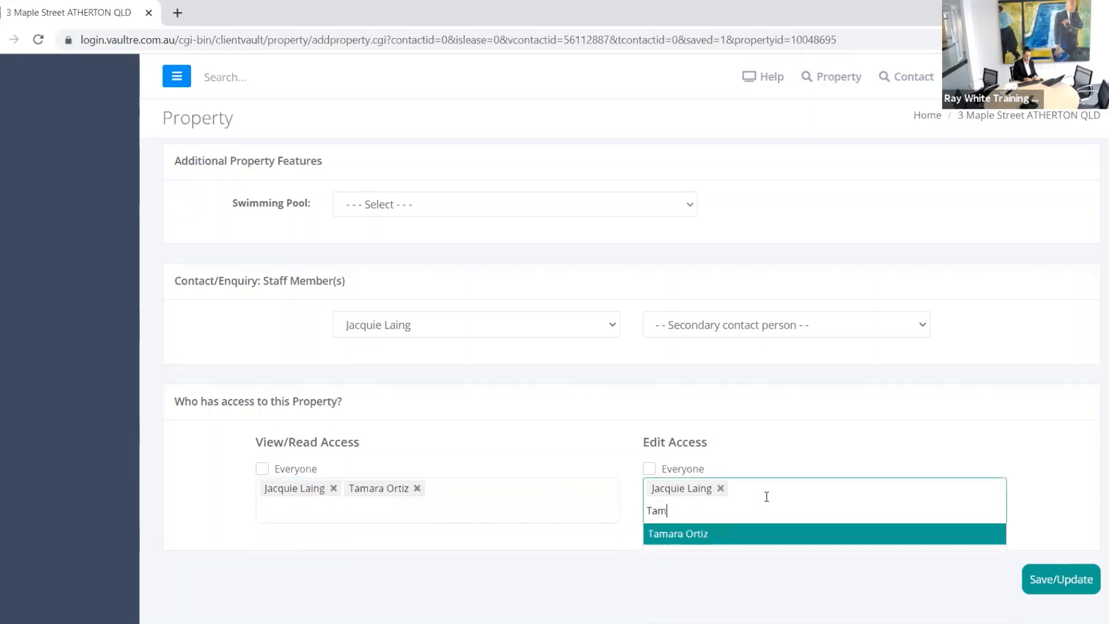
left_click(690, 533)
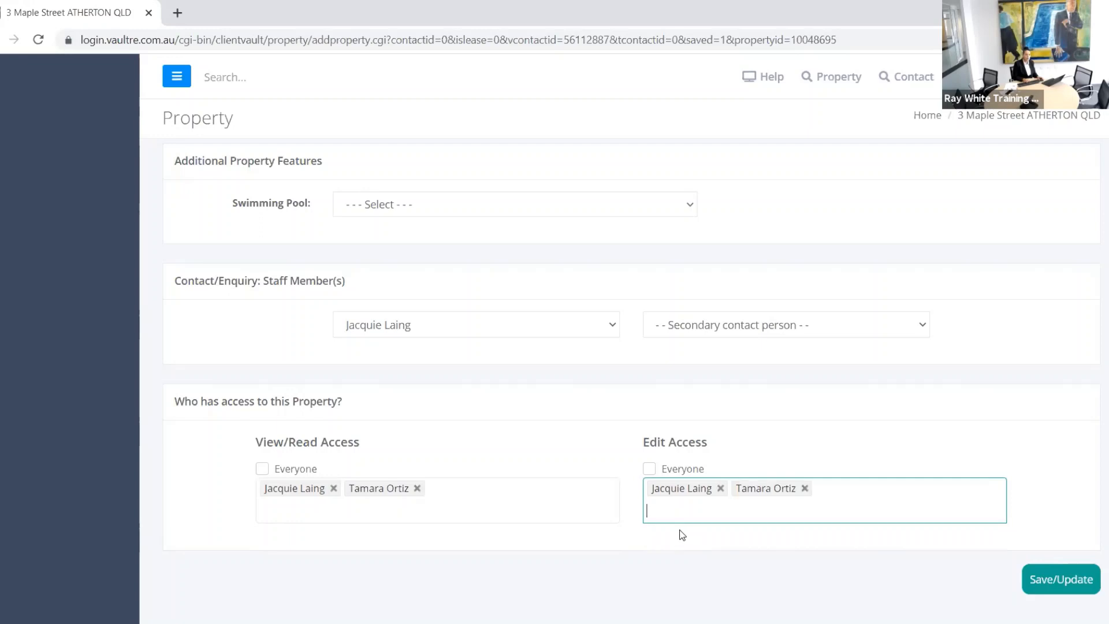
Step: Add The Kiwis team to both view and edit access and save the property
left_click(476, 501)
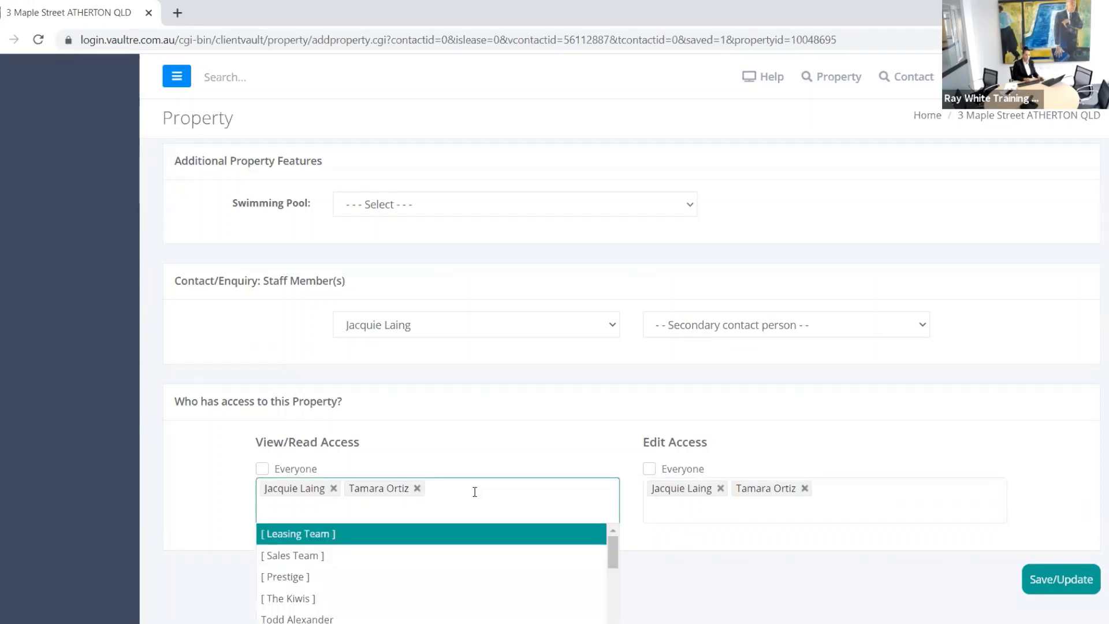
left_click(295, 597)
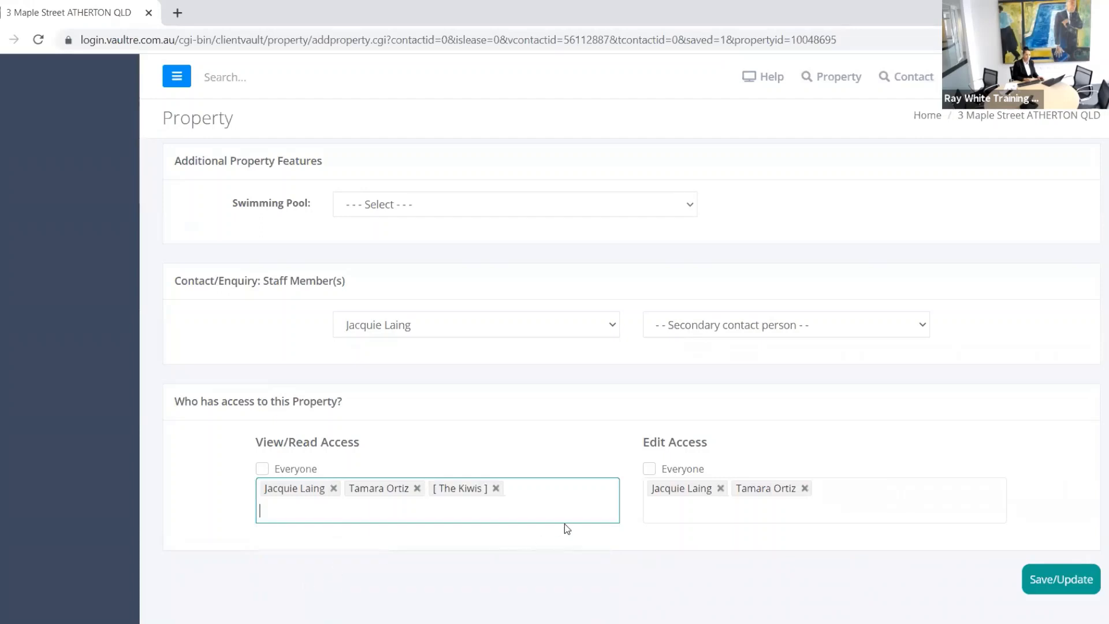
left_click(675, 508)
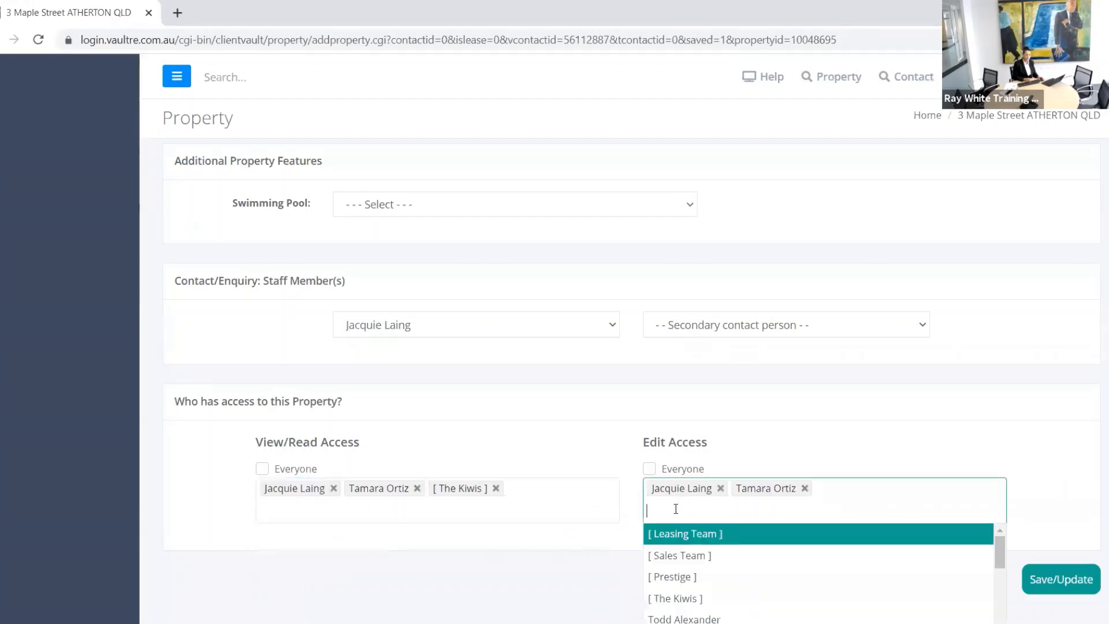
left_click(684, 599)
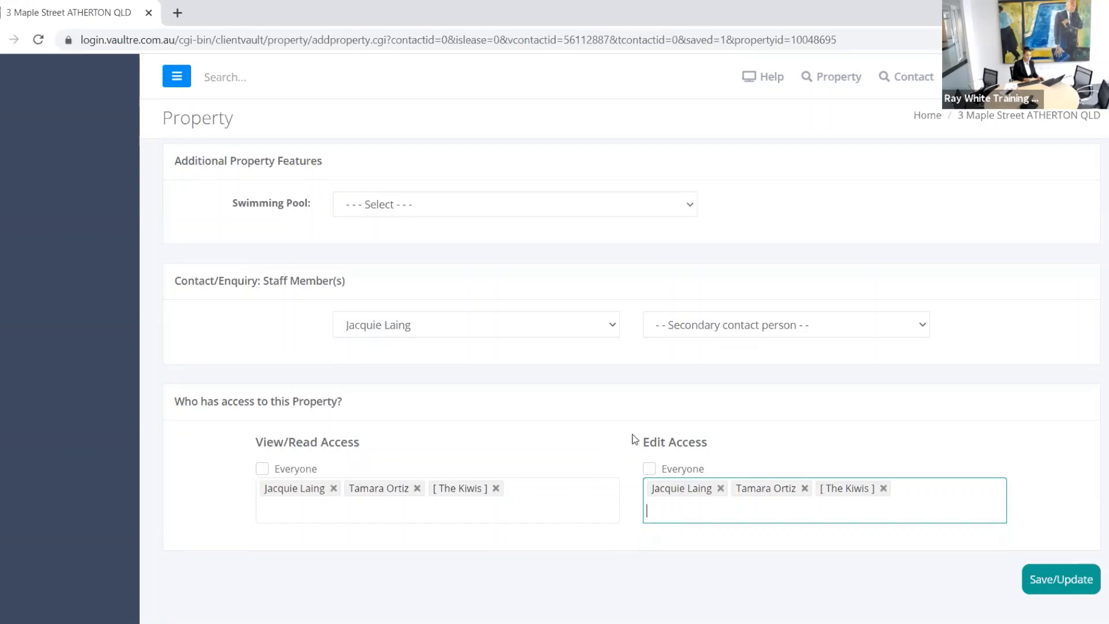
left_click(1070, 586)
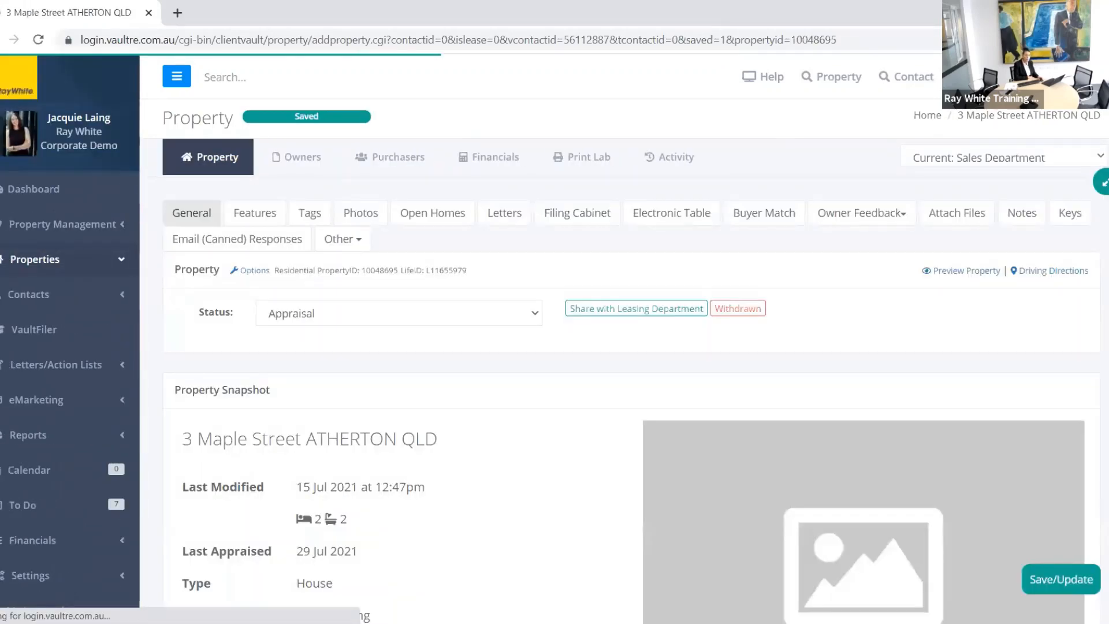
scroll(1104, 426, "down", 20)
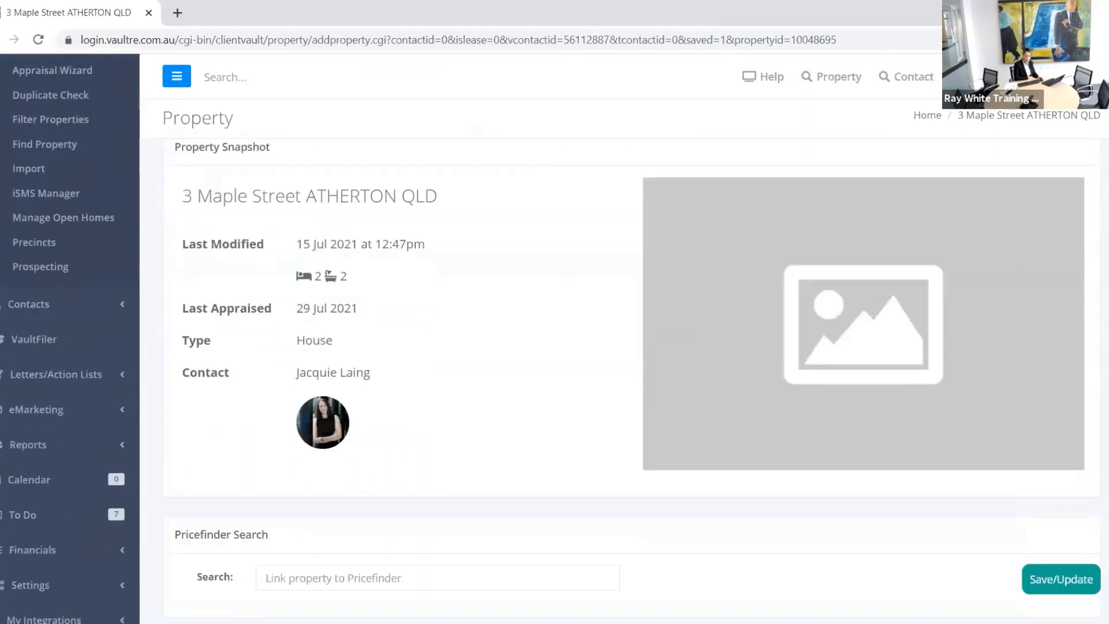
left_click_drag(1104, 426, 1107, 592)
scroll(1061, 594, "up", 2)
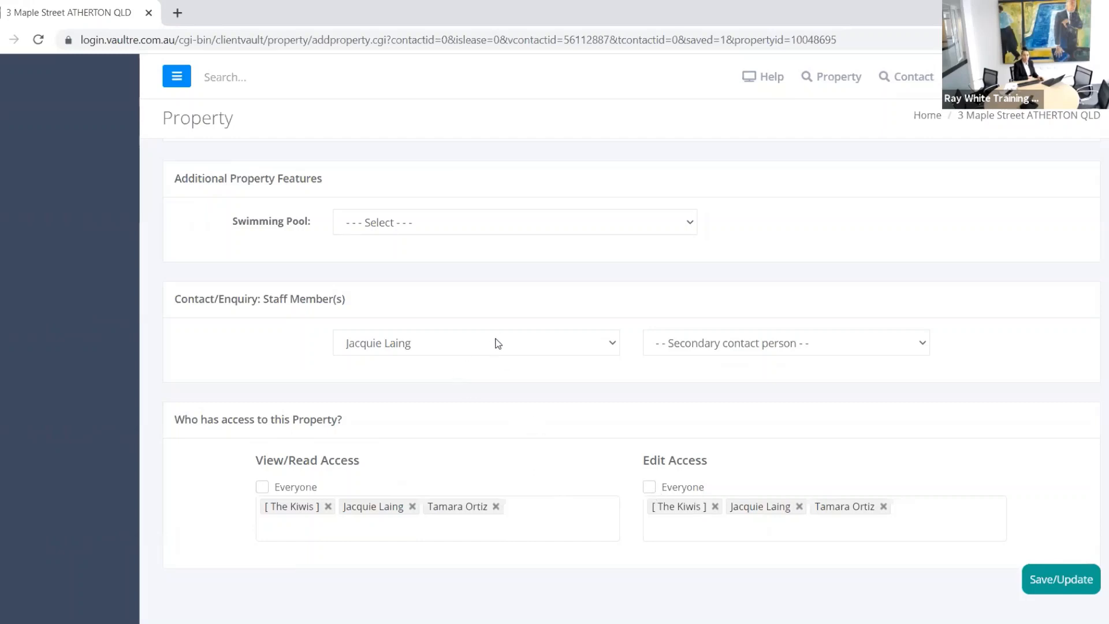
Step: Choose a different staff member as the Contact/Enquiry Staff Member and save the property
left_click(477, 345)
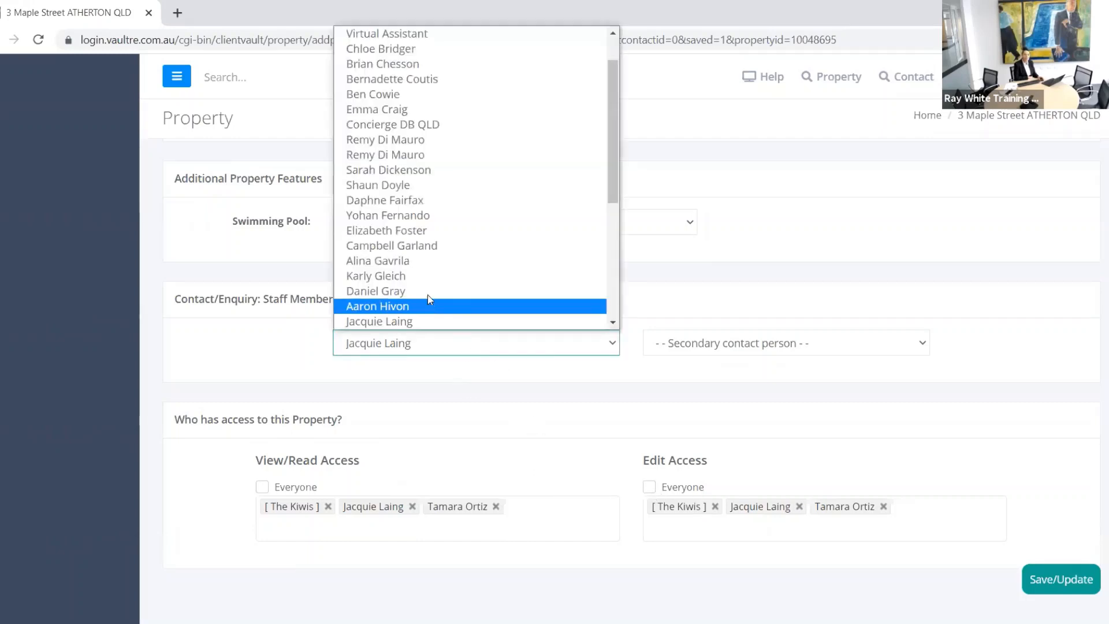
left_click(425, 299)
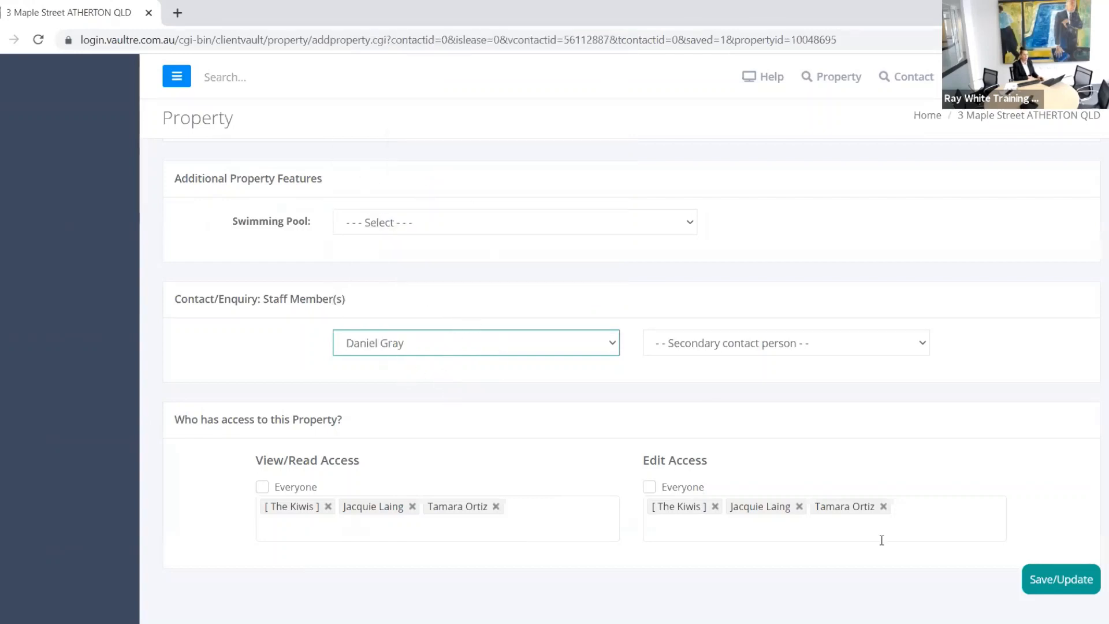
left_click(1052, 582)
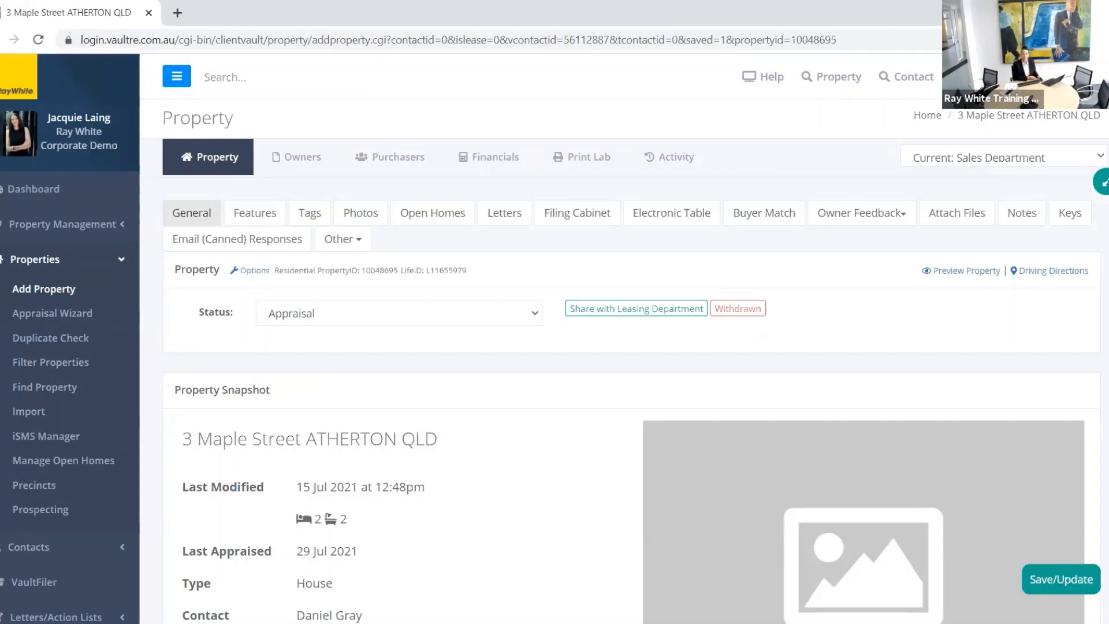
Step: Check the Owner(s) in the side panel, then open the owner's contact record from the Owners tab
left_click(1104, 182)
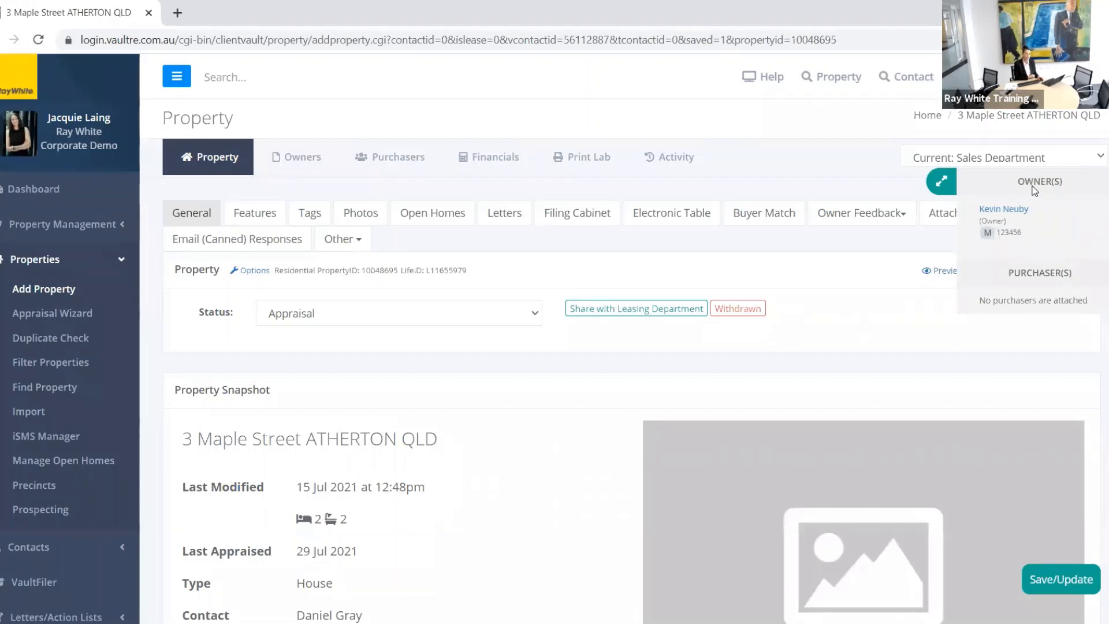
left_click(942, 183)
left_click(296, 161)
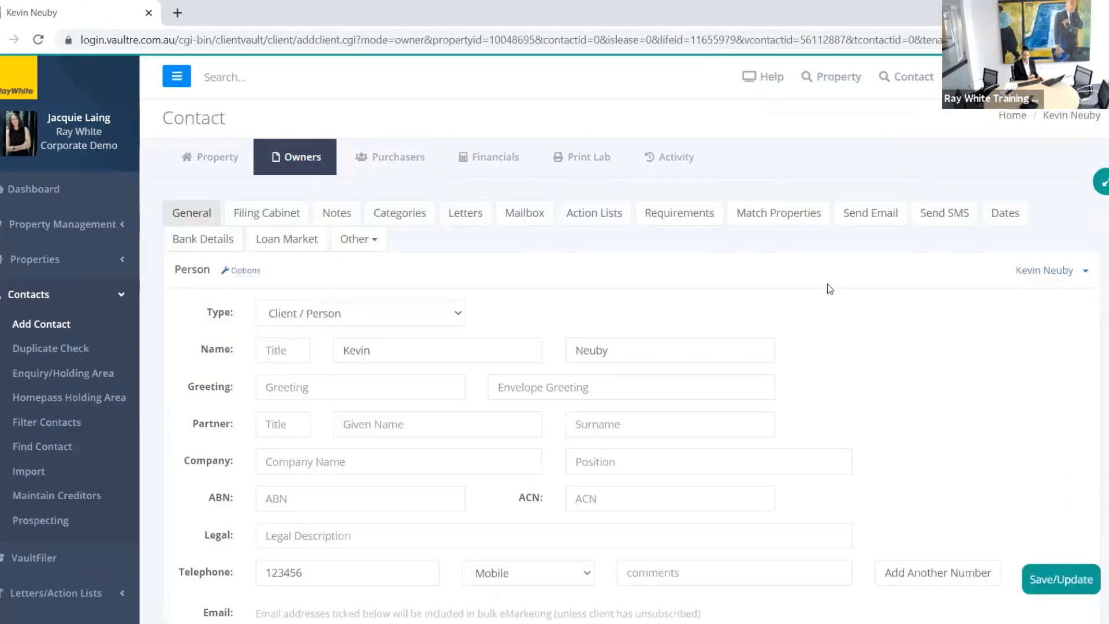
left_click(1103, 182)
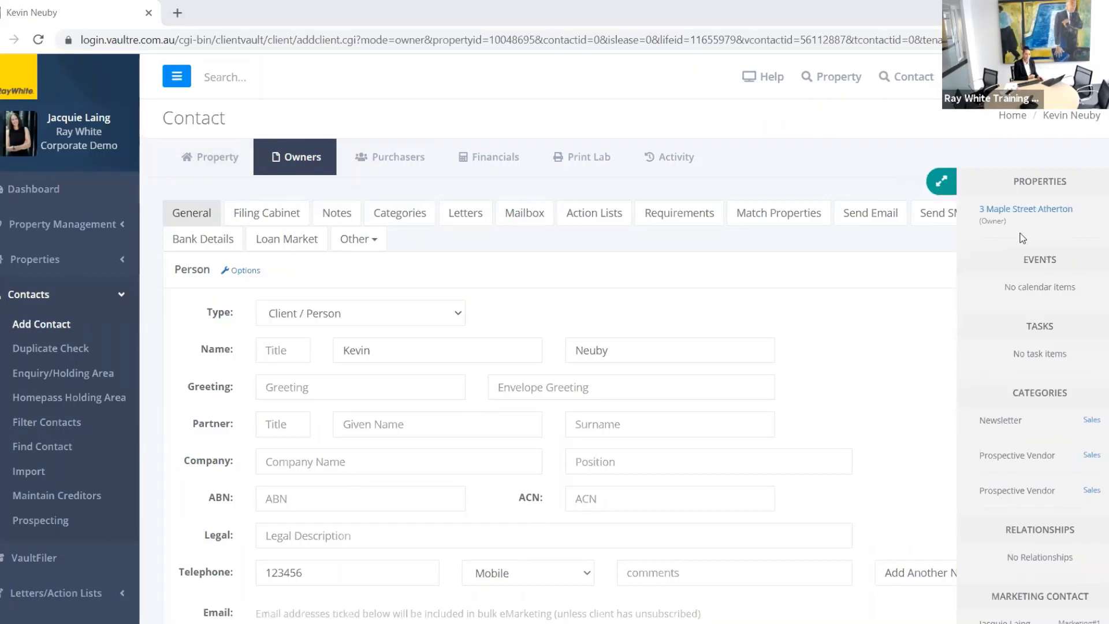
scroll(1021, 227, "down", 2)
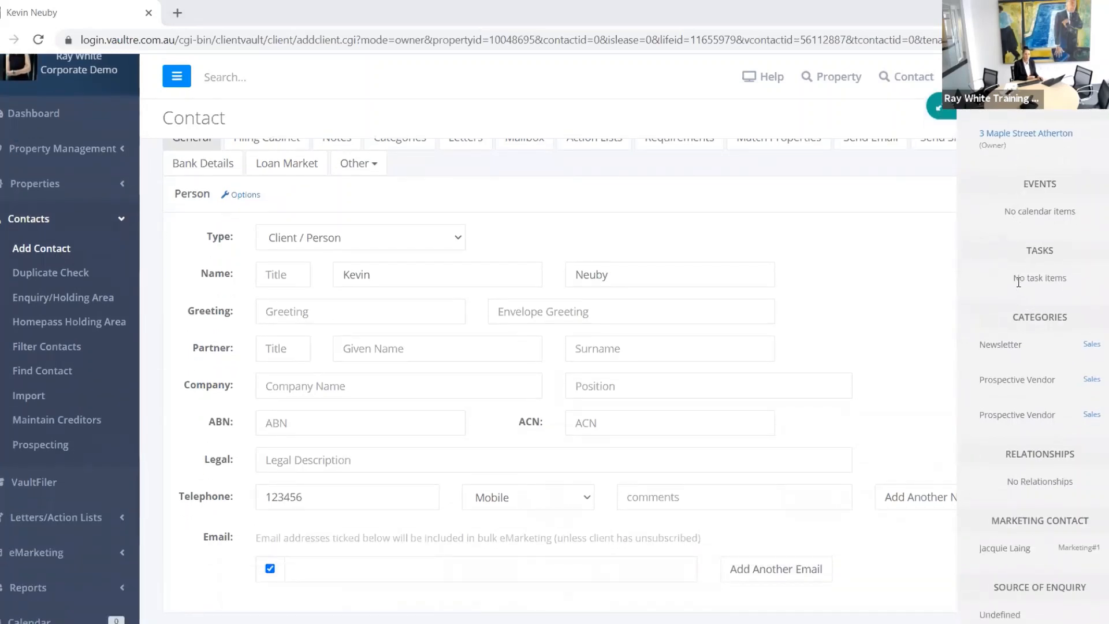
scroll(1016, 277, "down", 4)
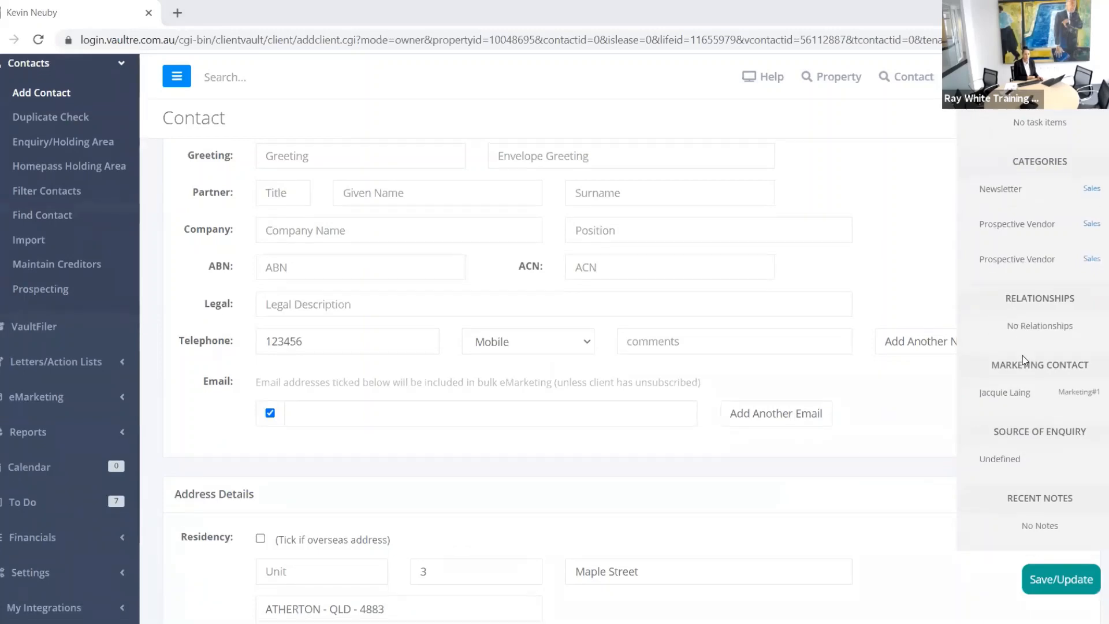
scroll(1022, 355, "down", 3)
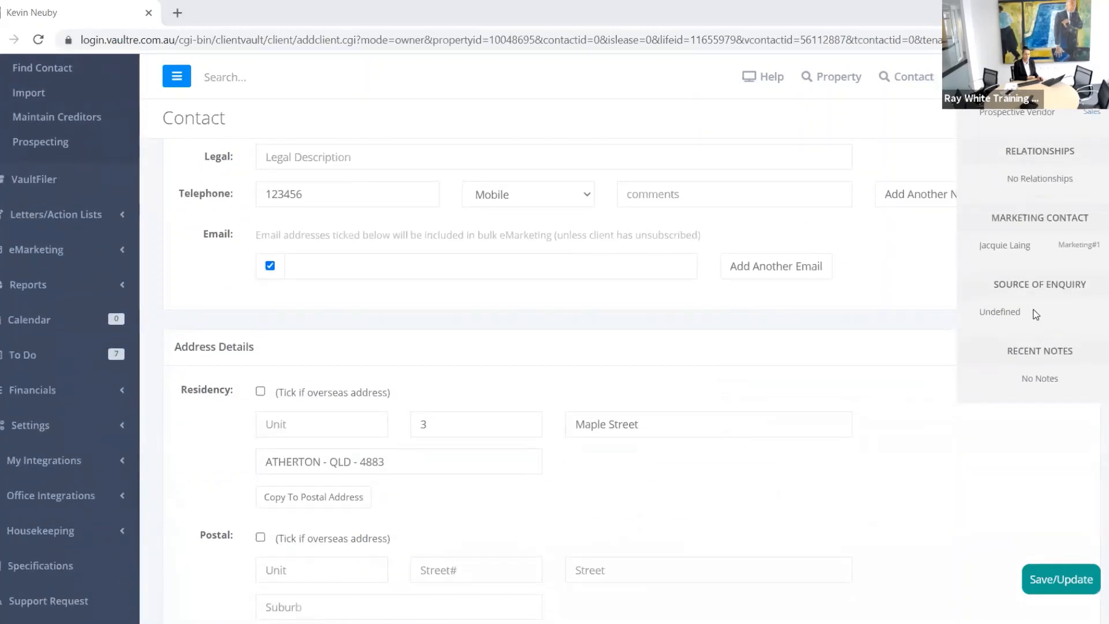
scroll(1030, 317, "up", 8)
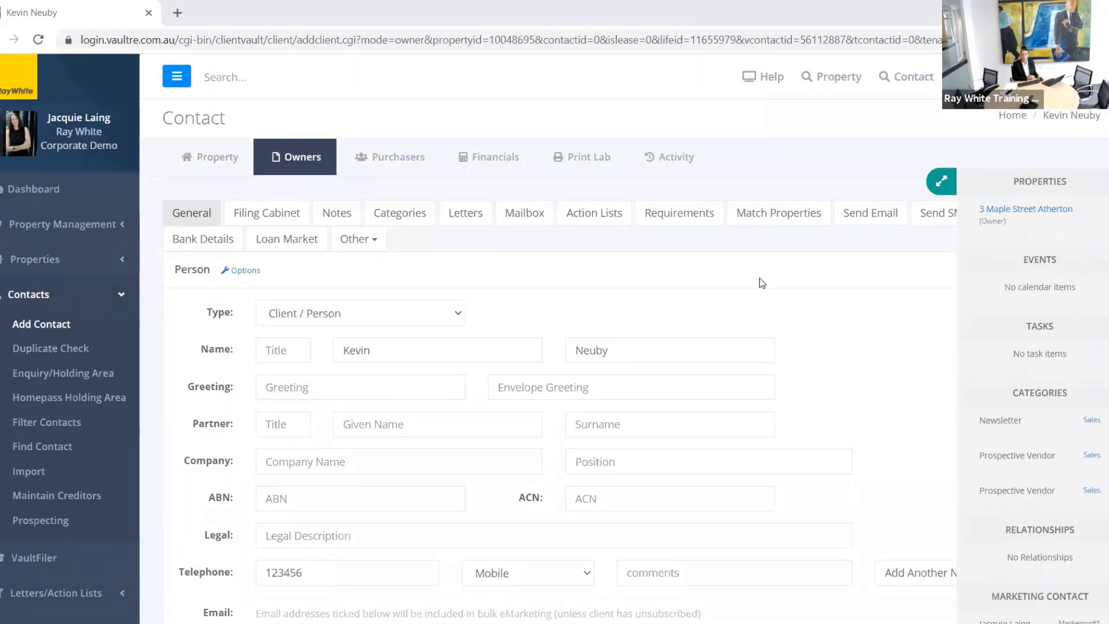
left_click(213, 165)
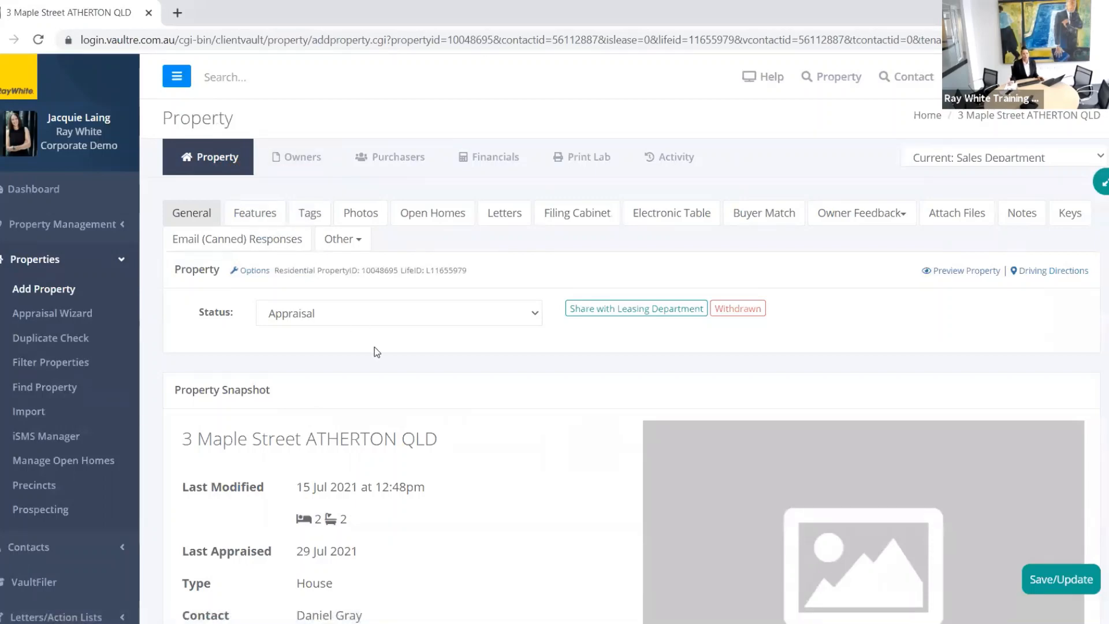
scroll(434, 368, "down", 4)
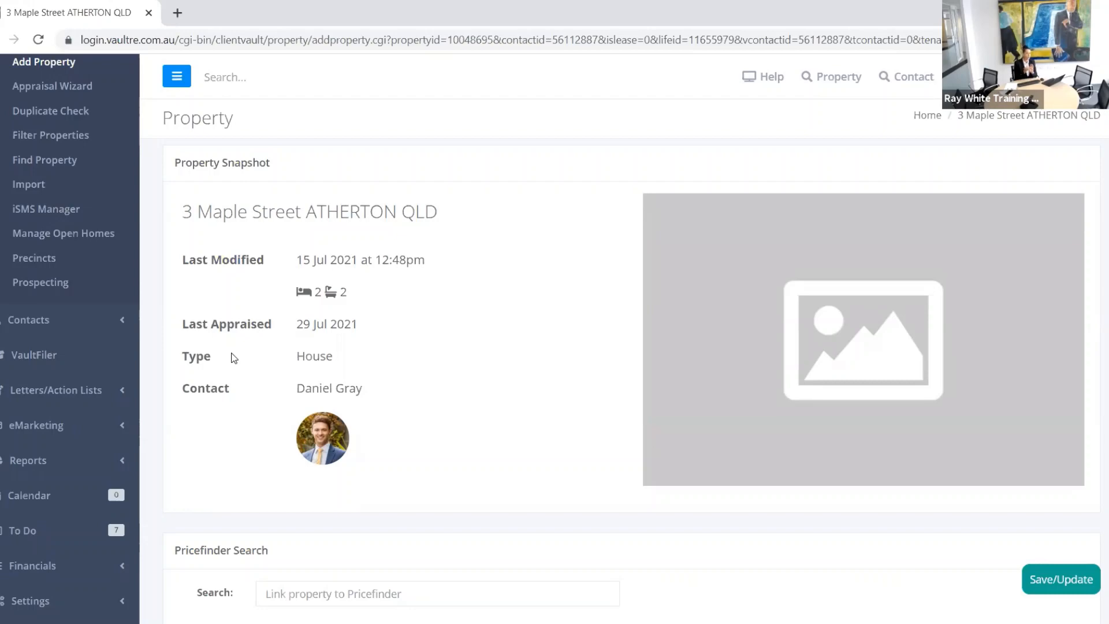
scroll(439, 375, "up", 4)
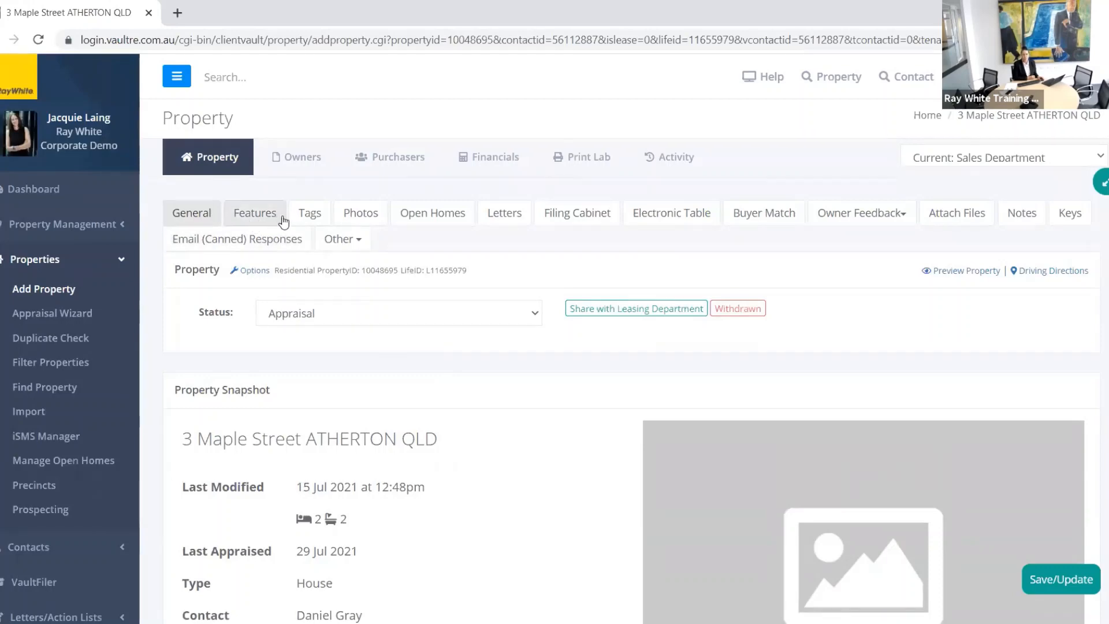
left_click(364, 215)
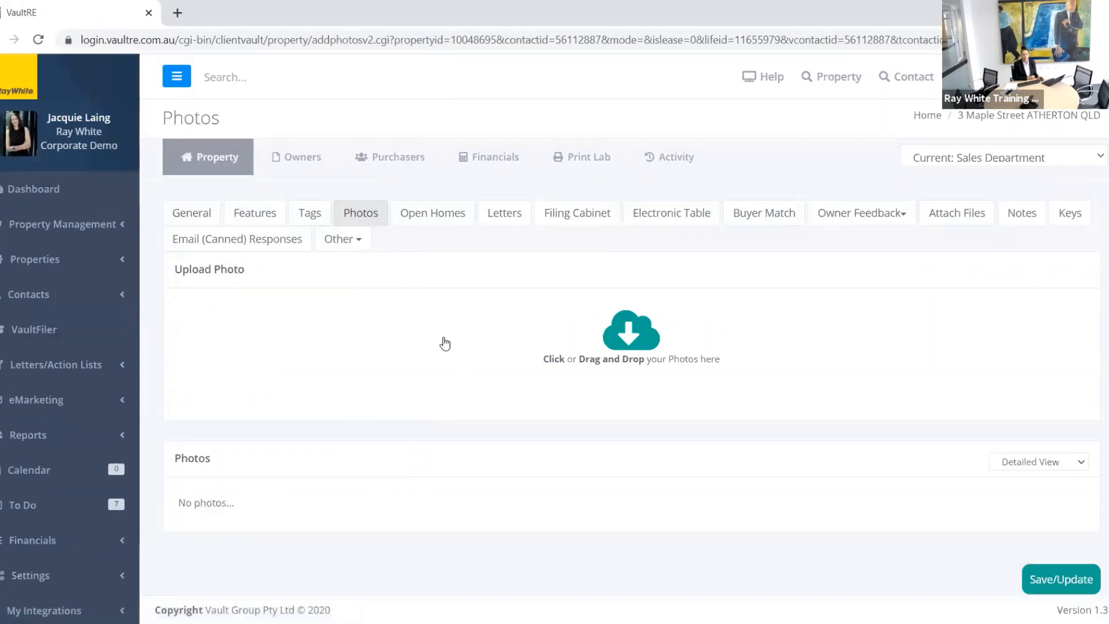
left_click(251, 77)
type("330")
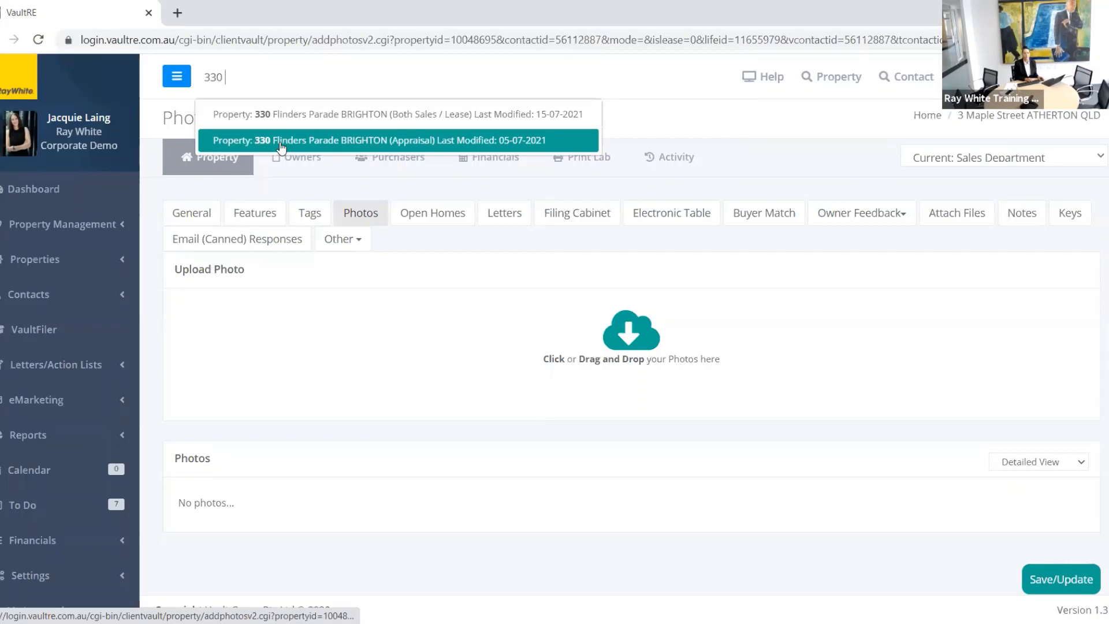
left_click(291, 141)
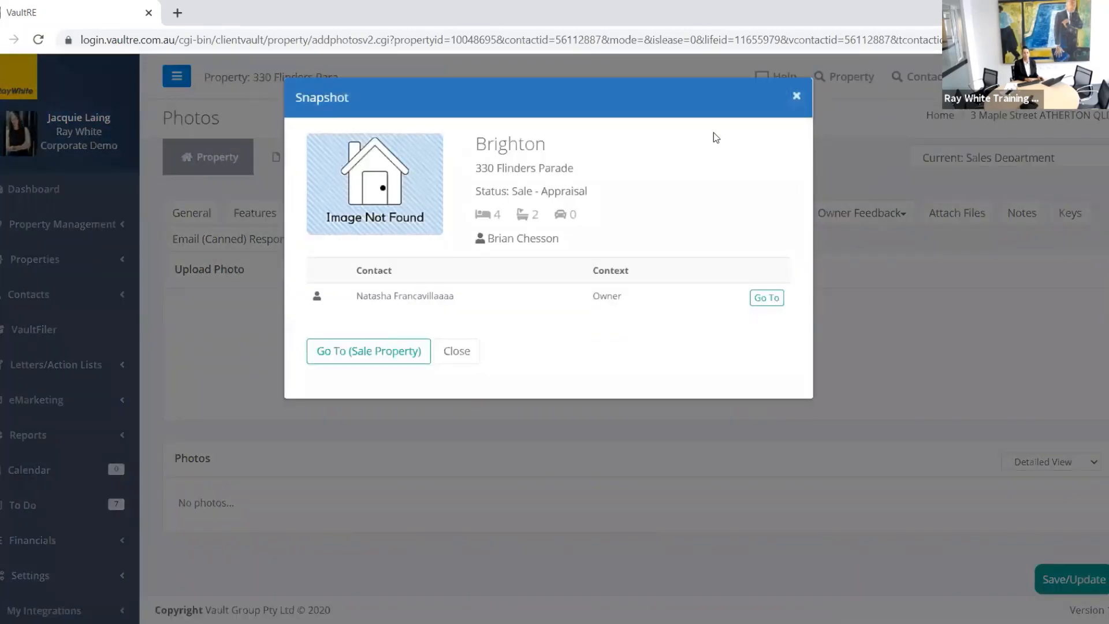
left_click(796, 95)
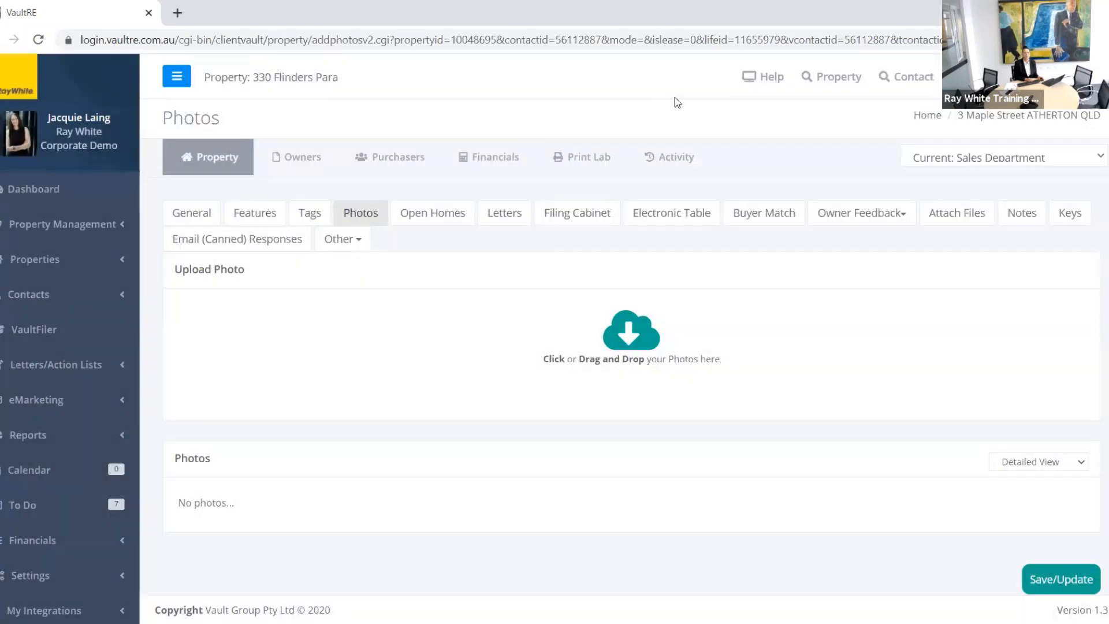
left_click(346, 78)
type("330")
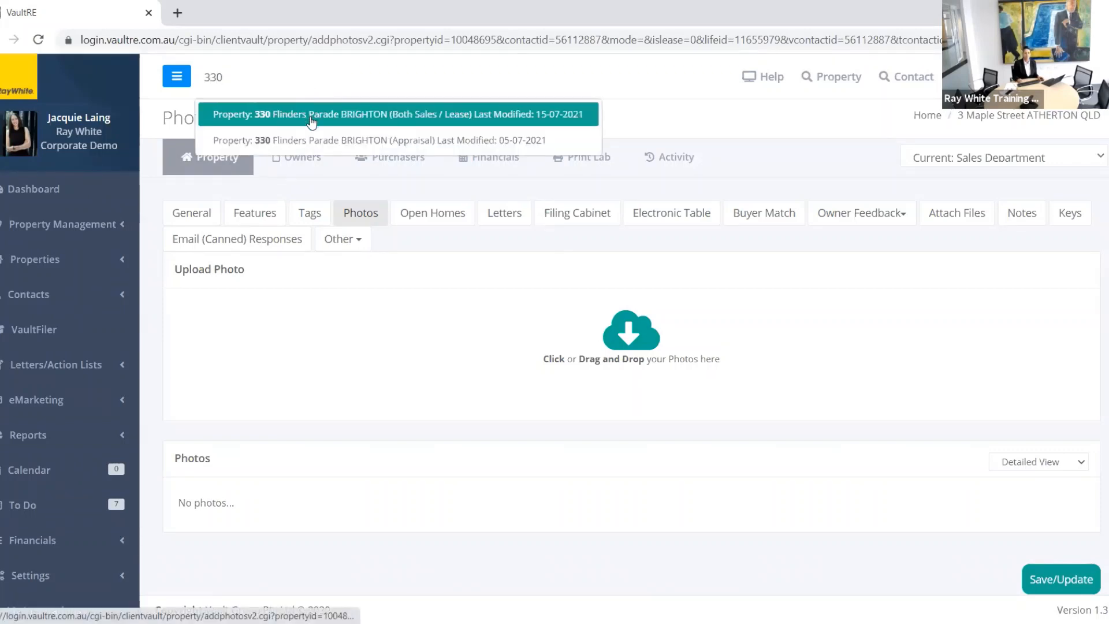
left_click(312, 117)
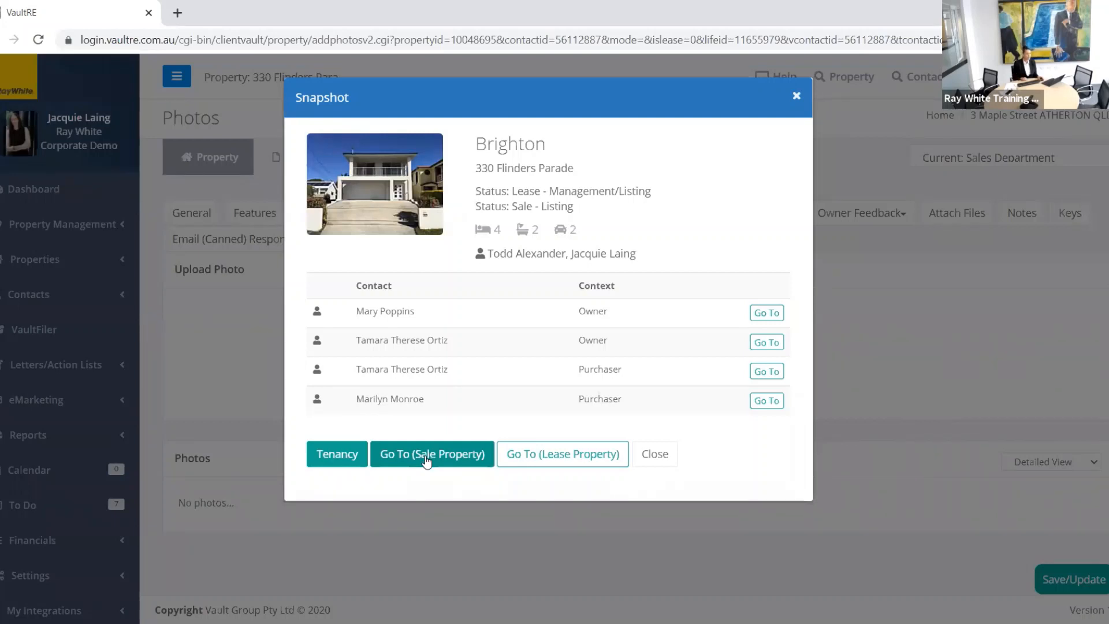
left_click(426, 457)
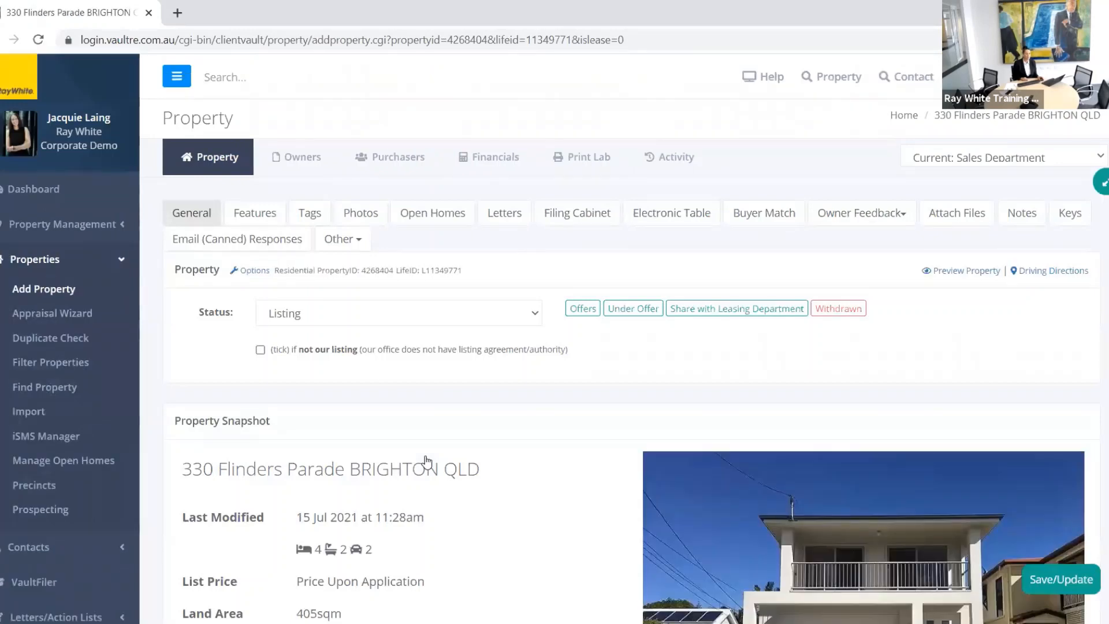
left_click(363, 214)
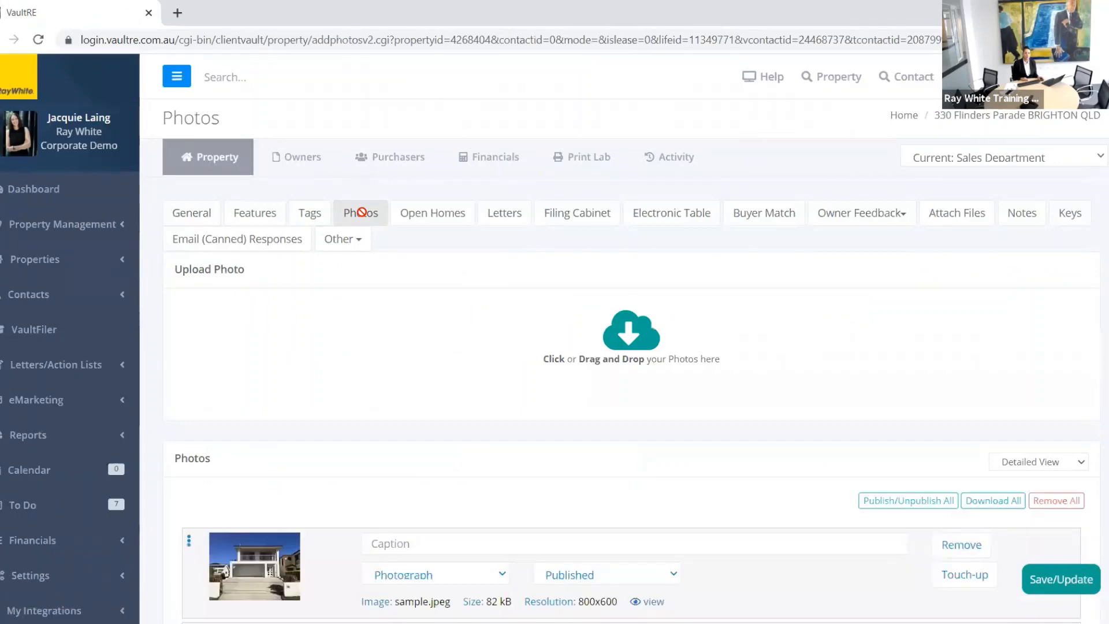
scroll(438, 352, "down", 4)
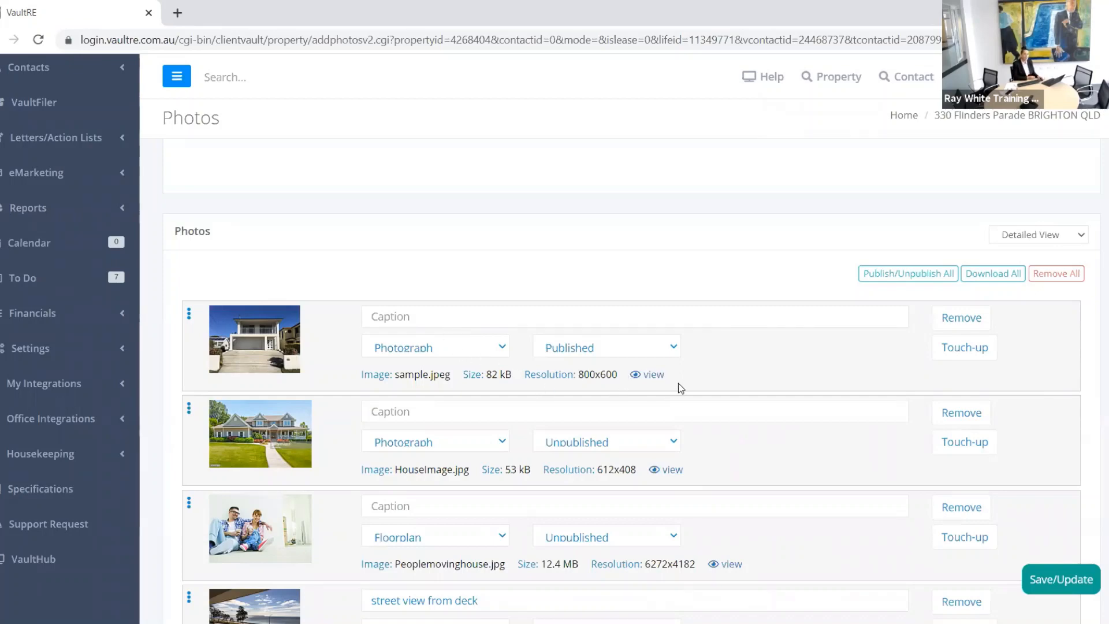
scroll(693, 384, "down", 1)
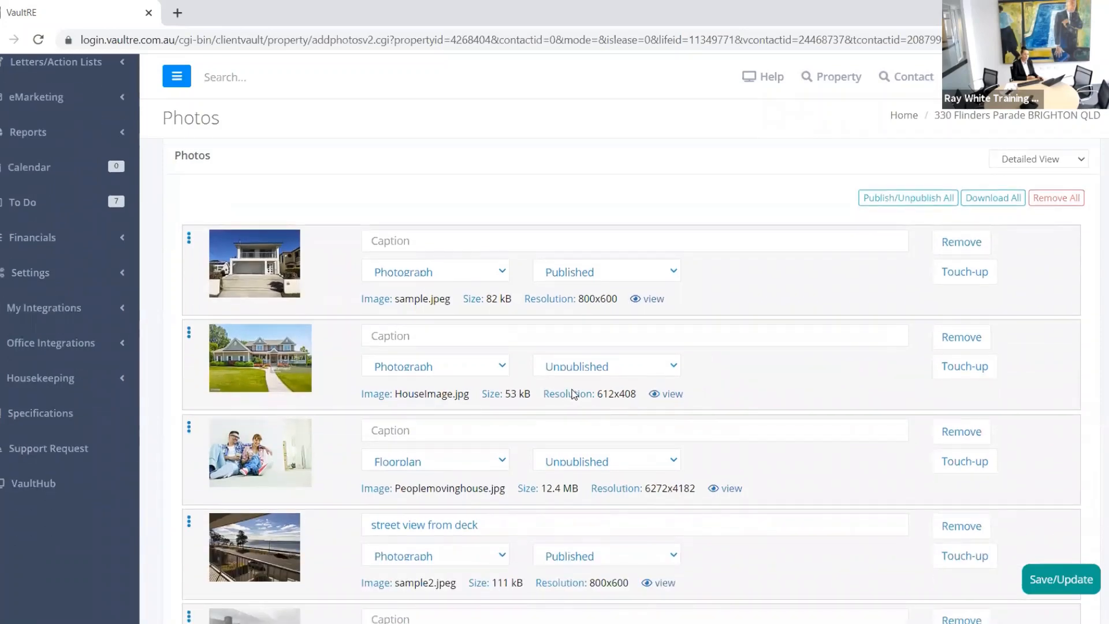
left_click(670, 462)
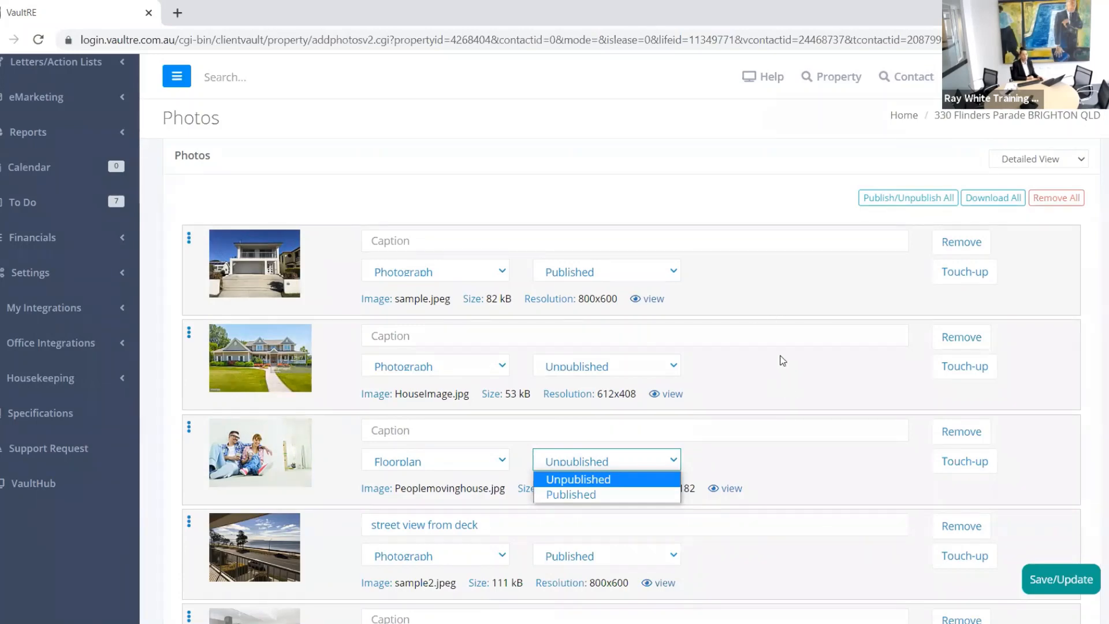
scroll(775, 363, "down", 4)
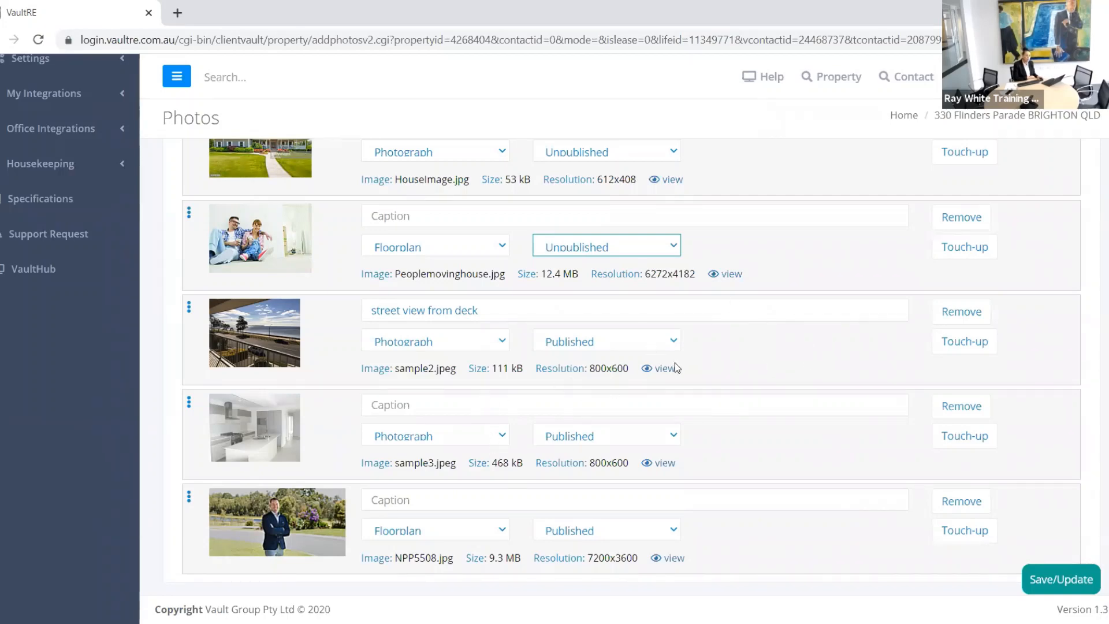
scroll(806, 398, "up", 4)
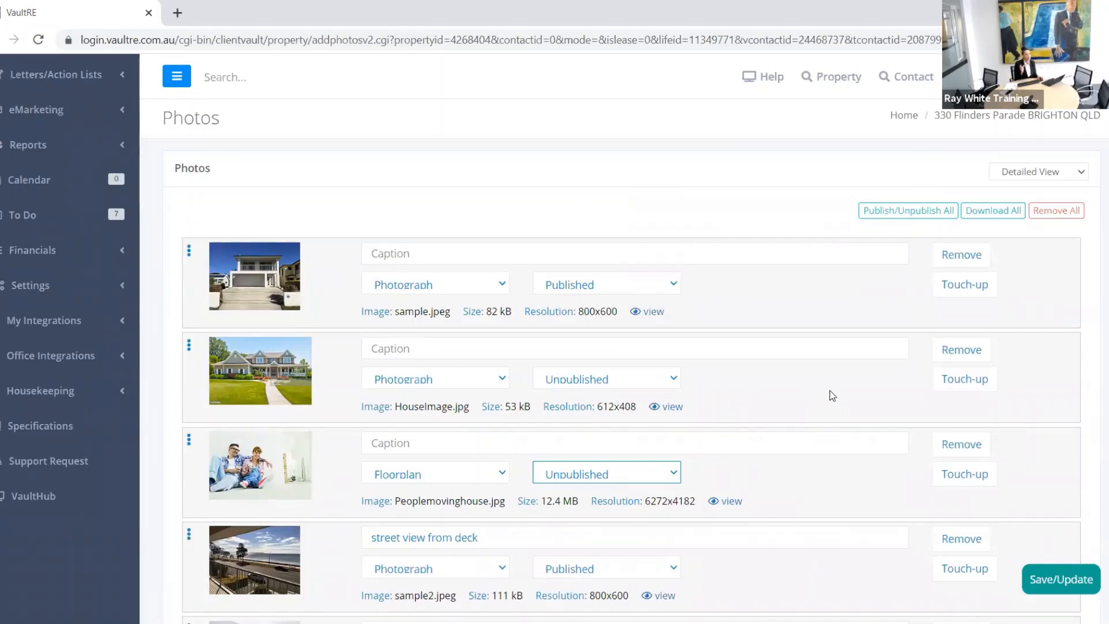
scroll(809, 396, "up", 2)
scroll(809, 396, "up", 1)
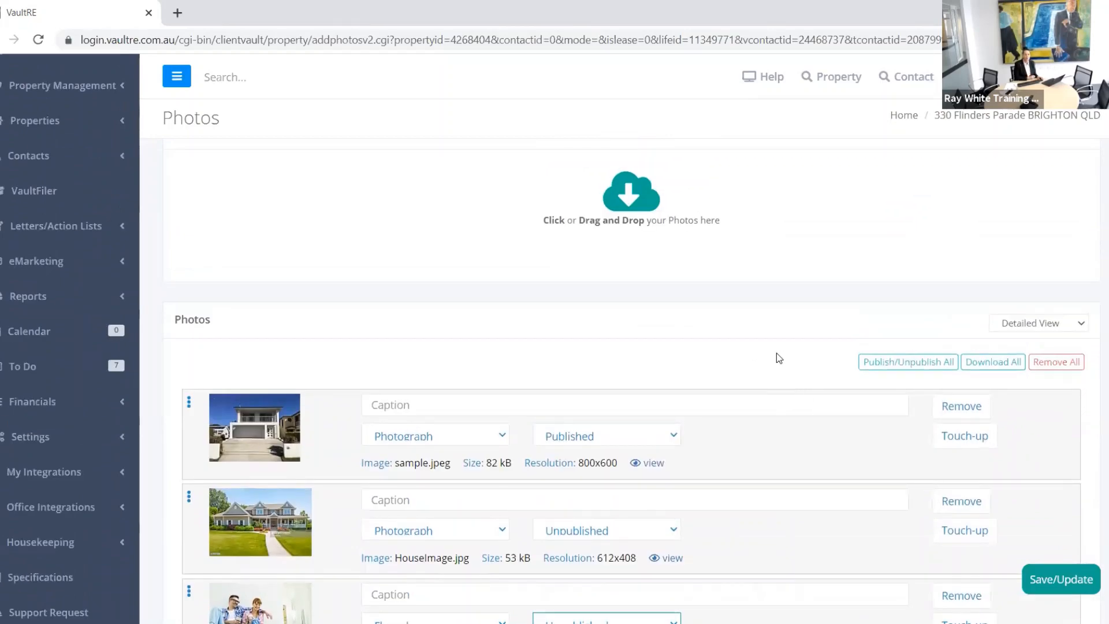
scroll(757, 345, "down", 3)
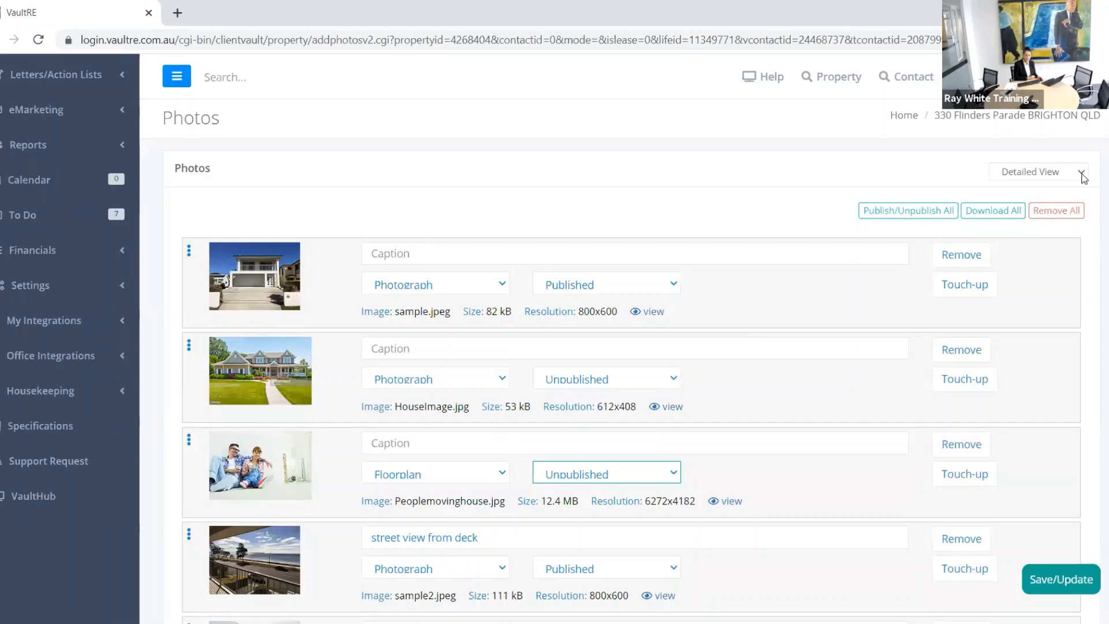
Step: Save the photos and switch them to the Grid/Sort View
left_click(1083, 178)
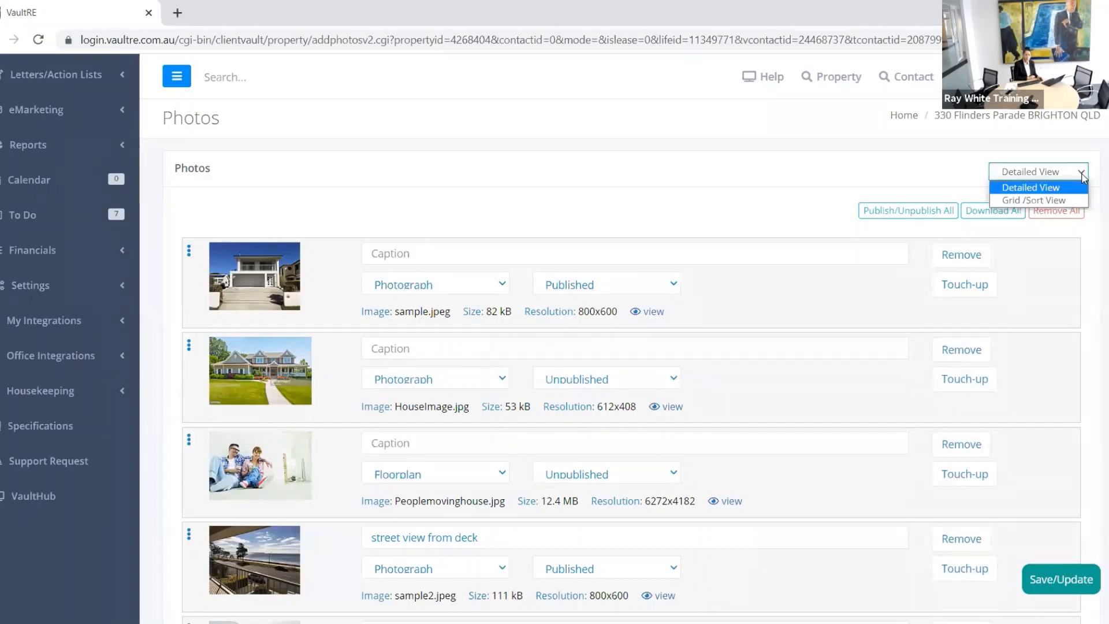
left_click(1029, 201)
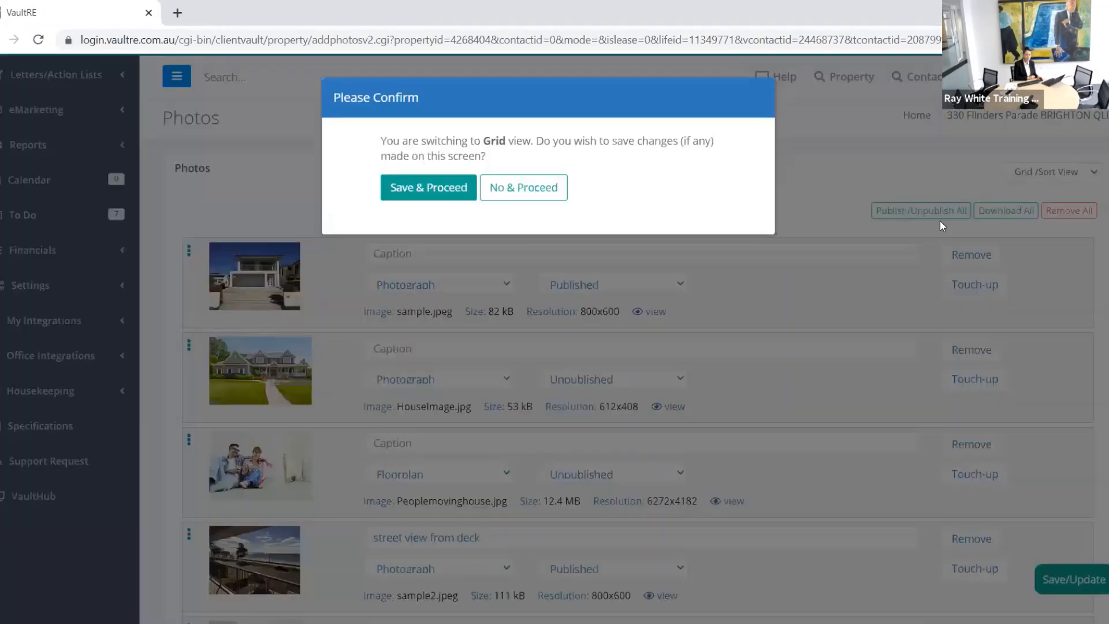
left_click(418, 189)
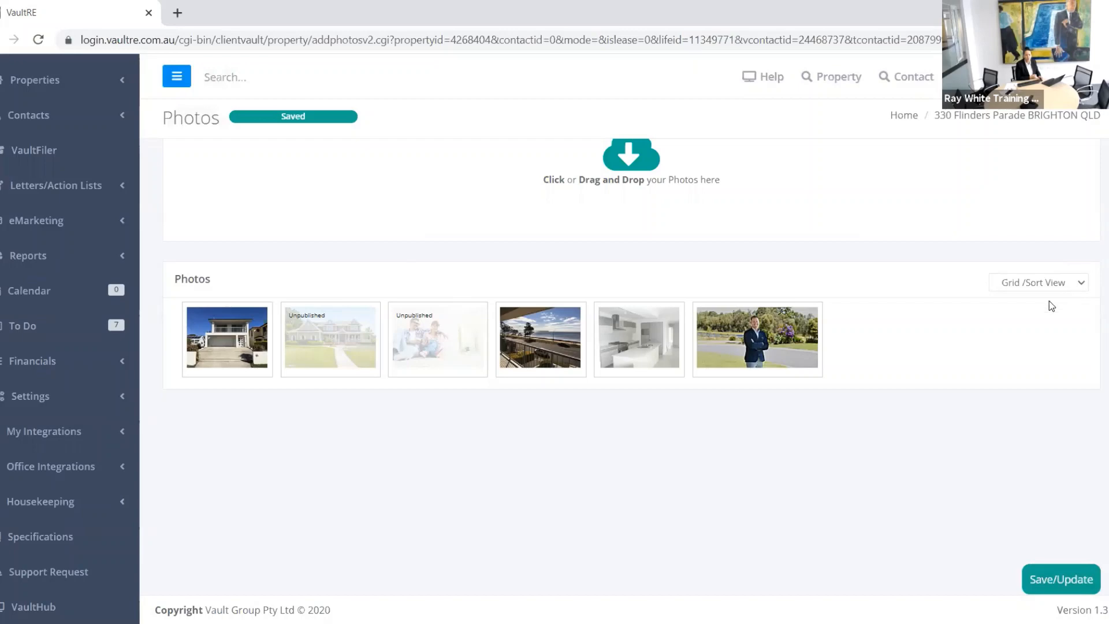
Step: Switch back to the Detailed View and save the photos again
left_click(1040, 283)
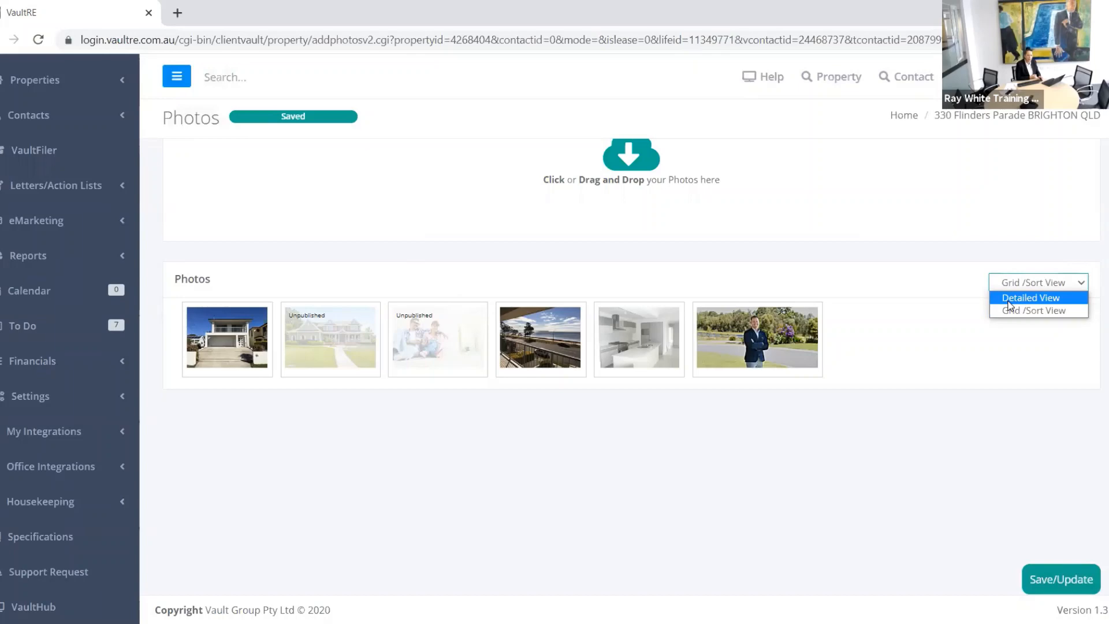
left_click(1009, 299)
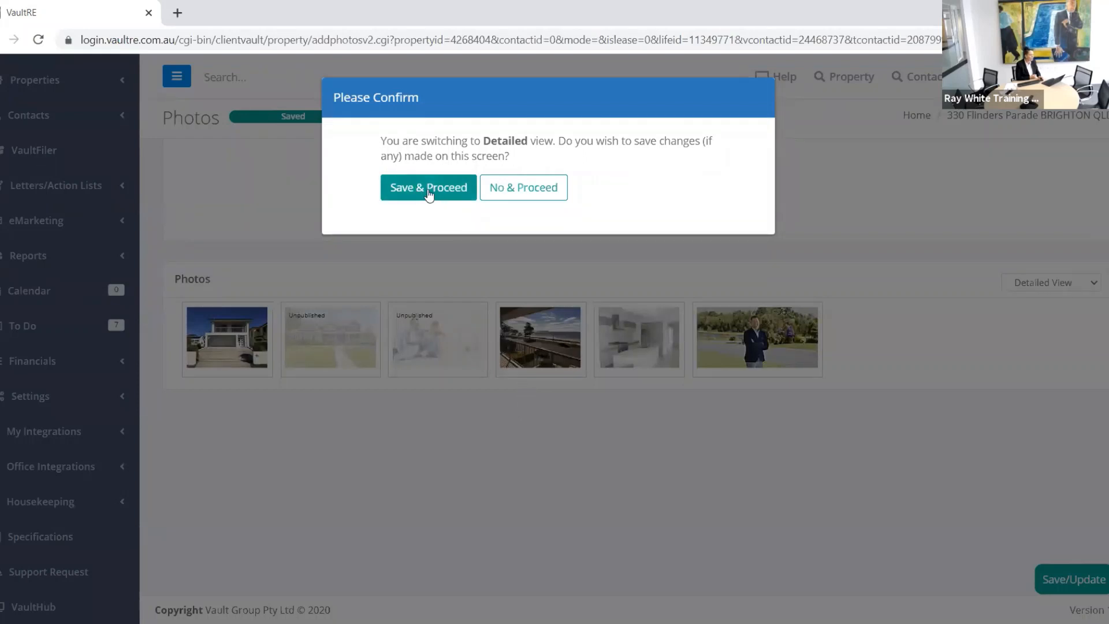
left_click(432, 190)
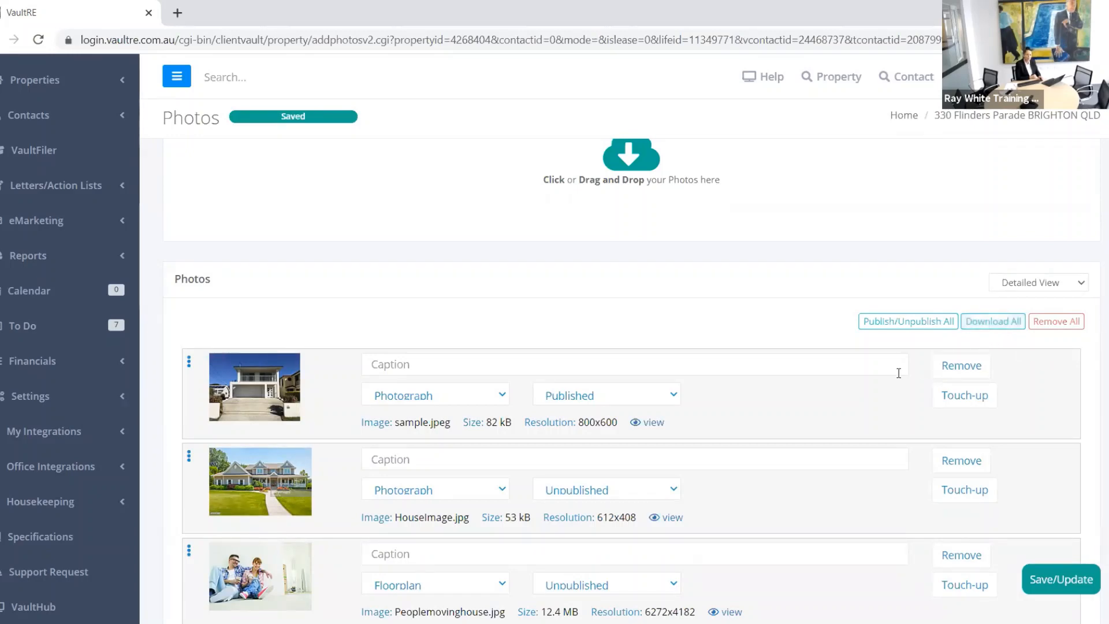
Step: Check the Download All photo resolutions and cancel without downloading anything
scroll(753, 448, "up", 3)
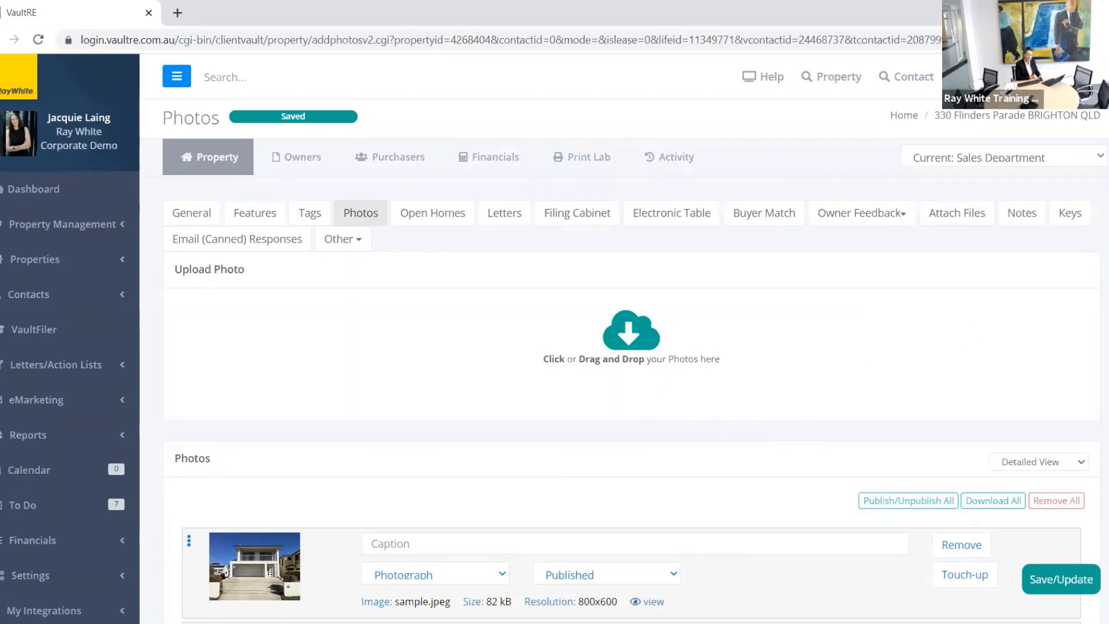
scroll(578, 346, "down", 3)
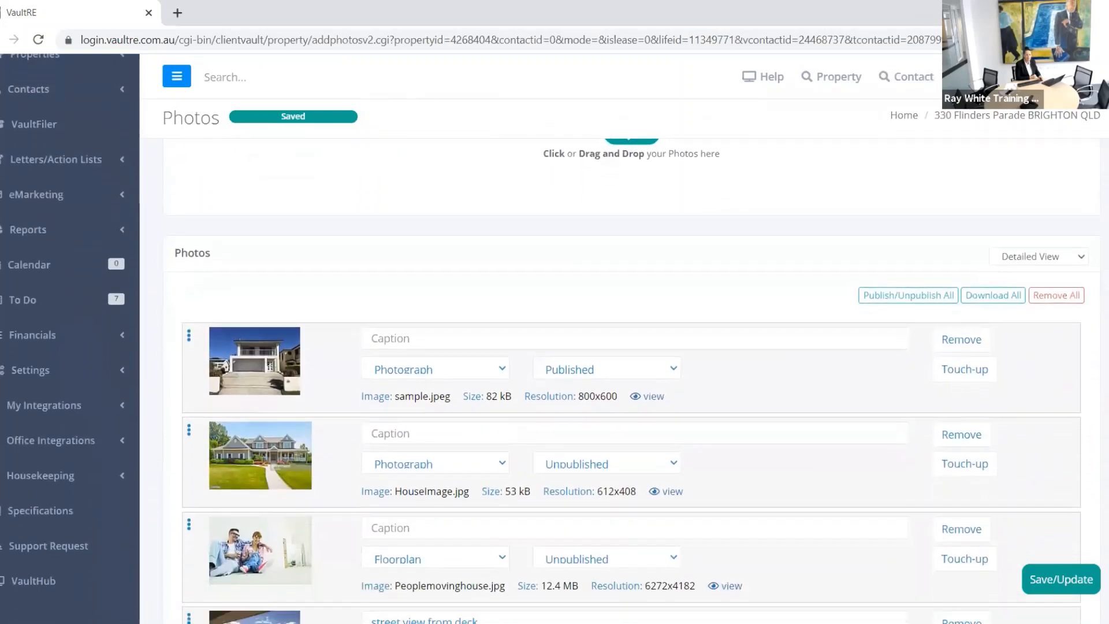
left_click(1002, 293)
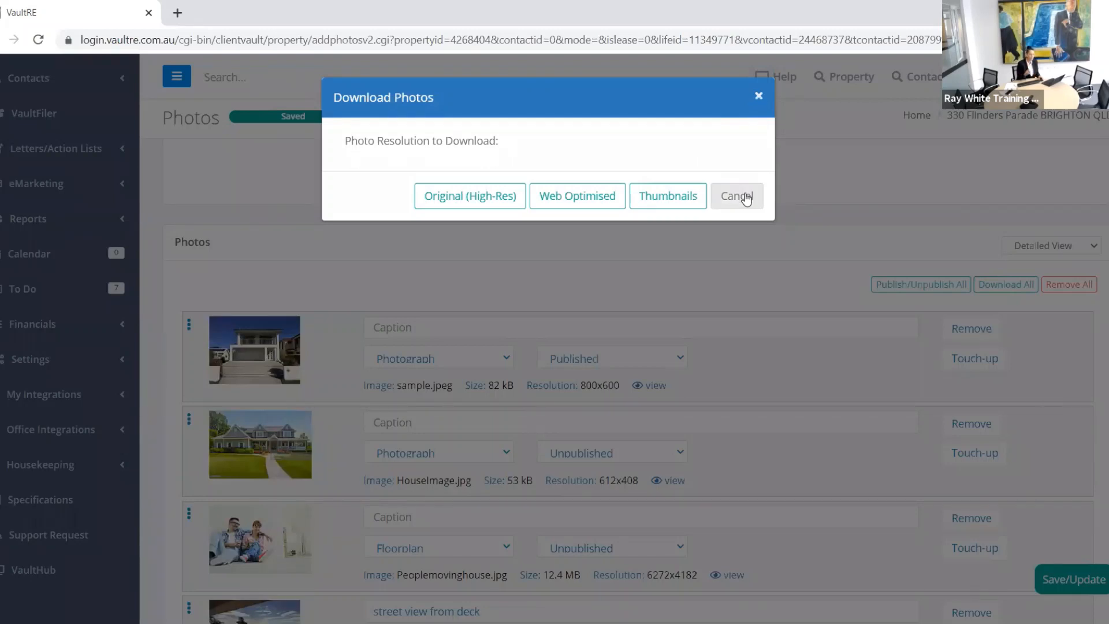
left_click(758, 101)
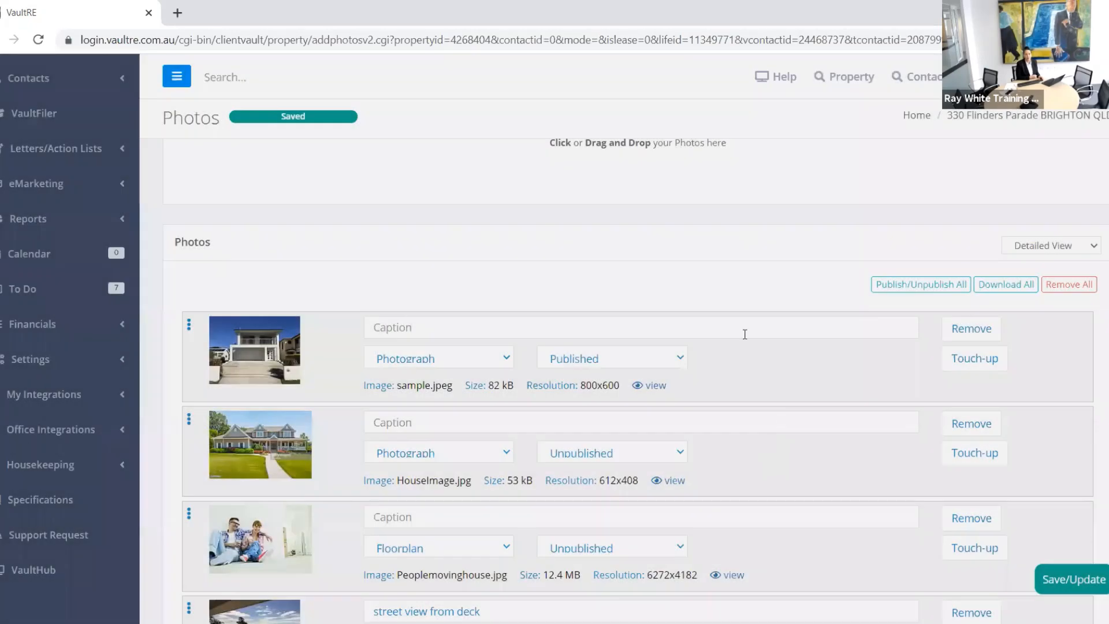
Step: Scroll the photo list and open the listing's Open Homes schedule
scroll(702, 300, "down", 4)
scroll(697, 294, "down", 2)
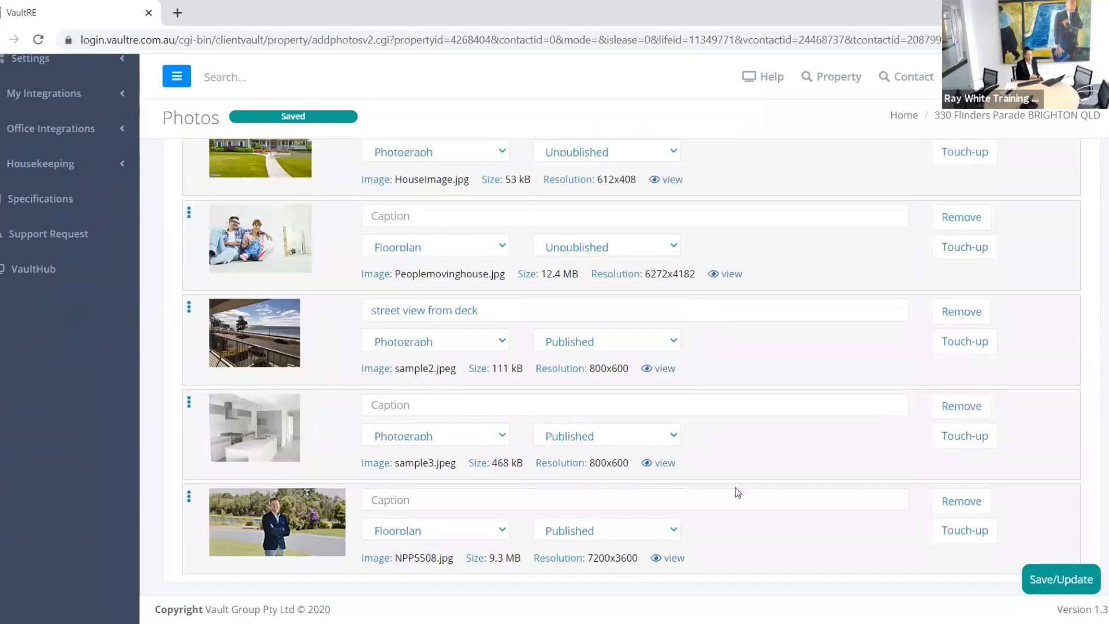
scroll(734, 485, "up", 9)
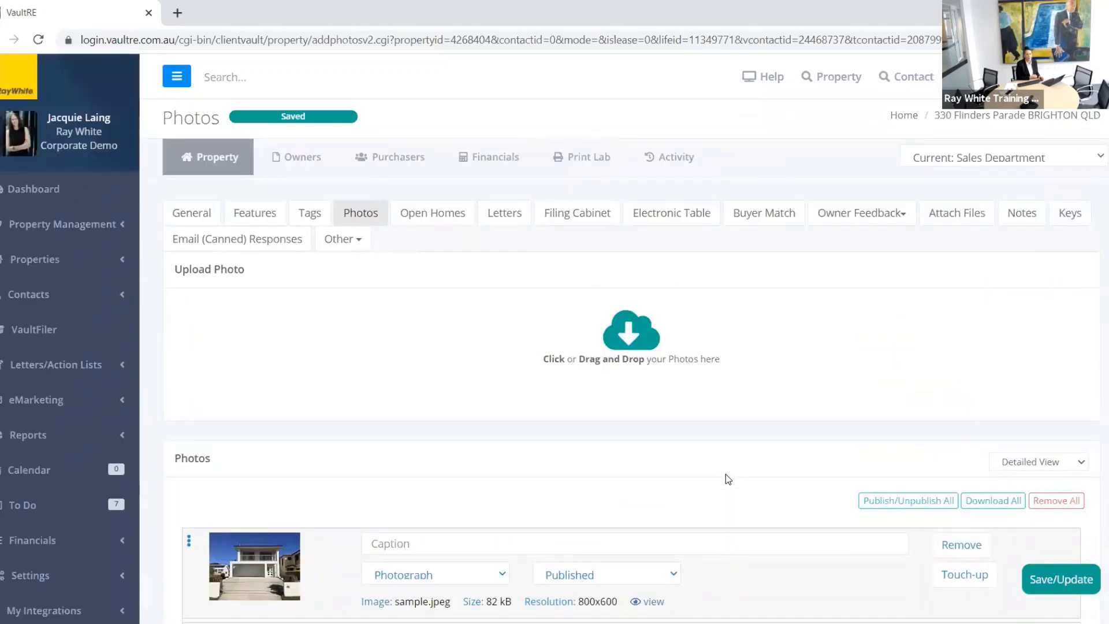
left_click(434, 215)
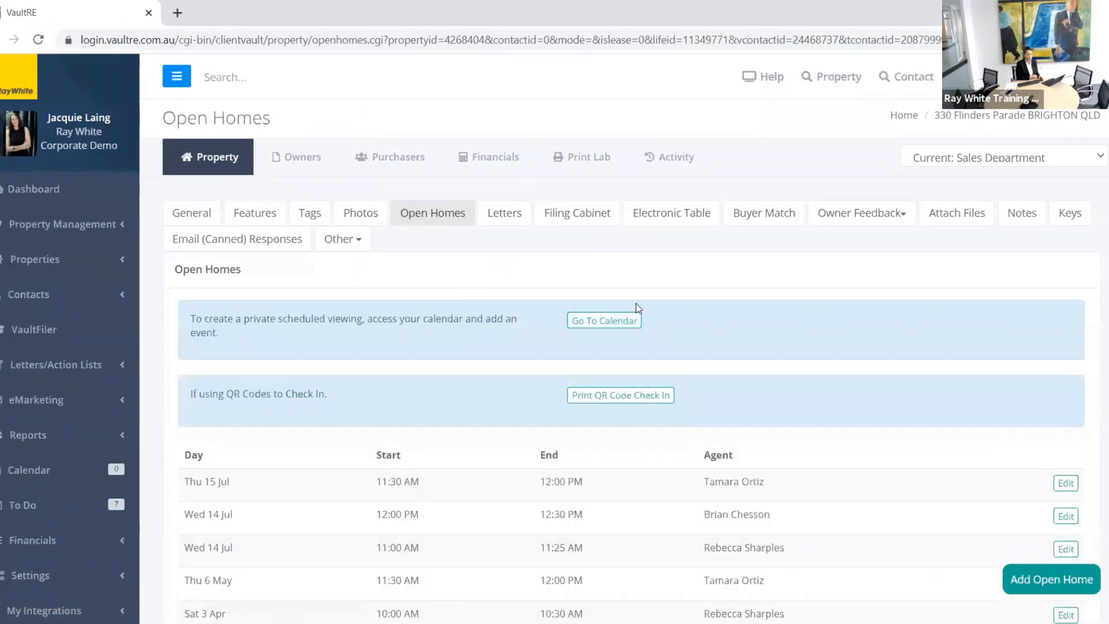
scroll(749, 319, "down", 6)
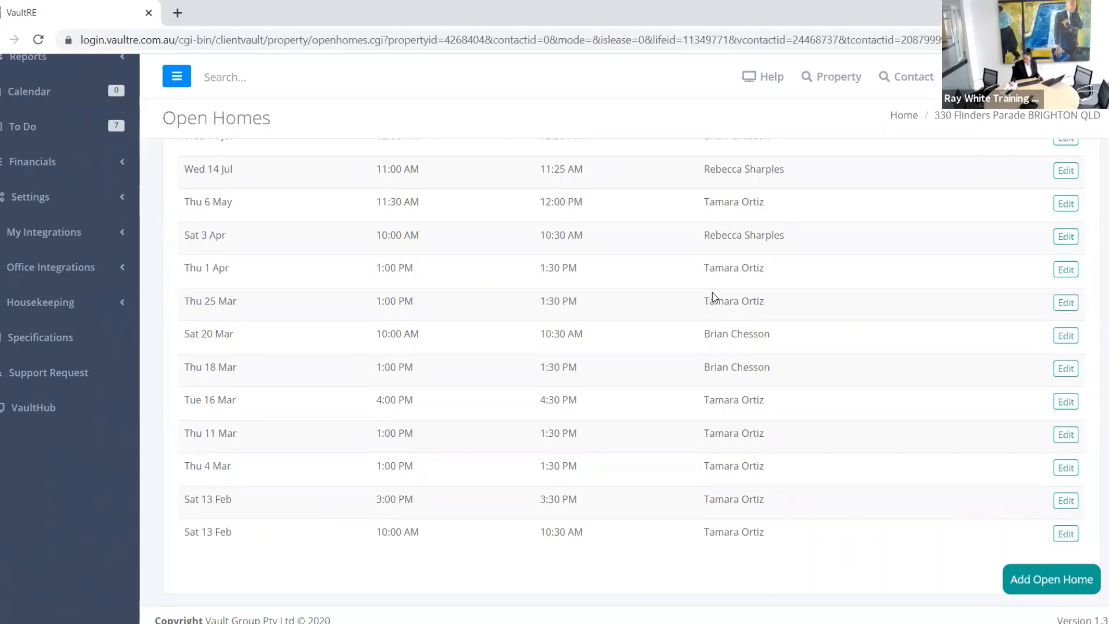
scroll(641, 311, "up", 1)
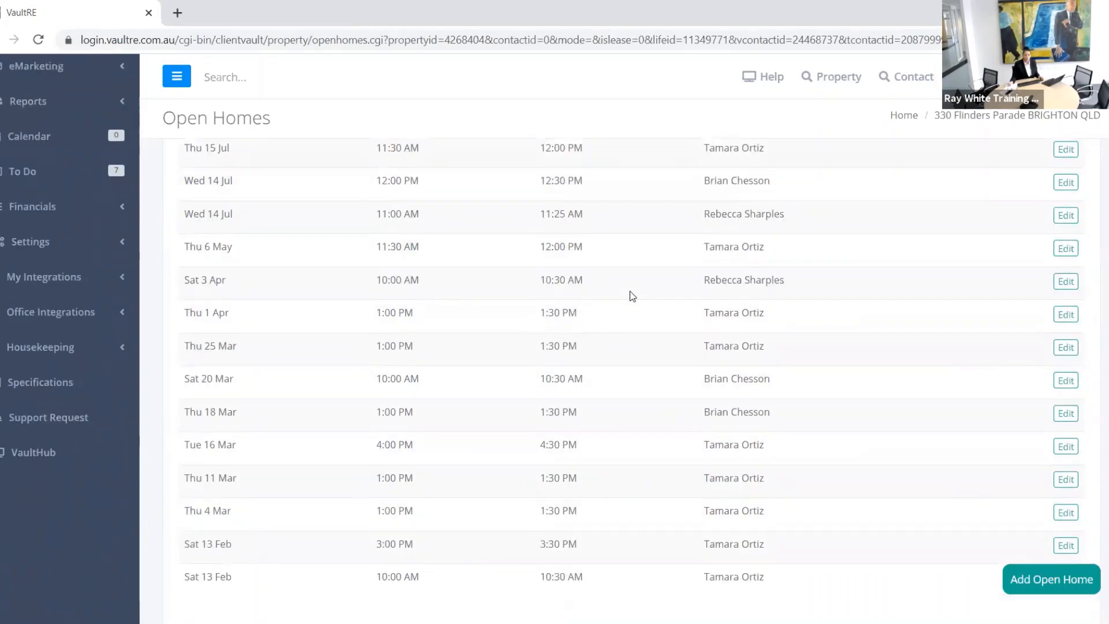
scroll(632, 295, "up", 6)
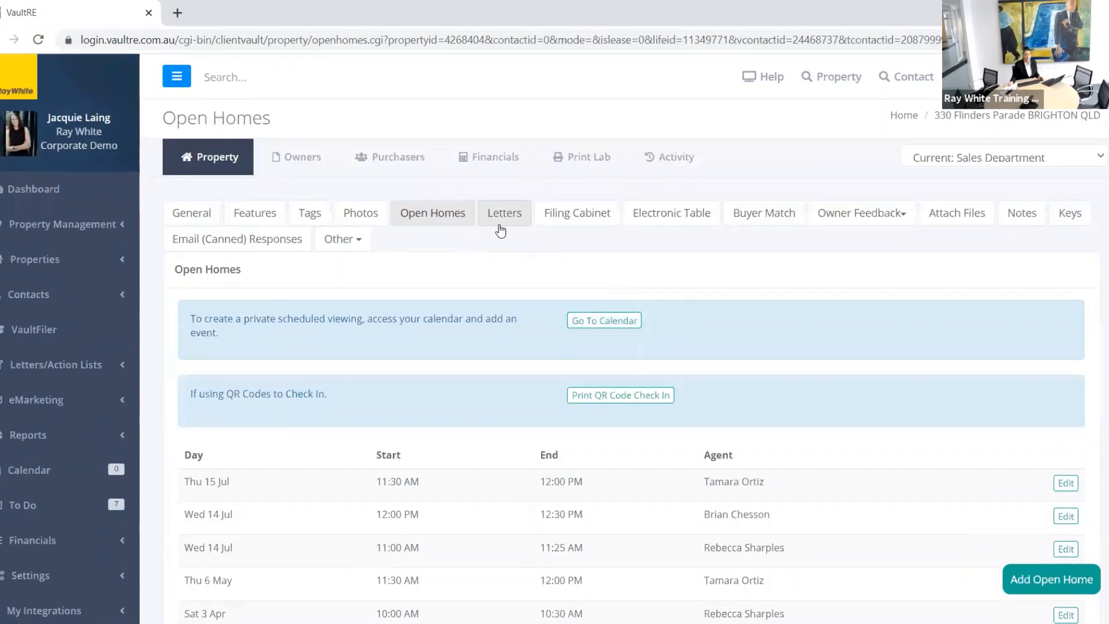
Step: Open the property's Tags page and scroll down to the Intelligent Tag Cloud and back up
left_click(310, 213)
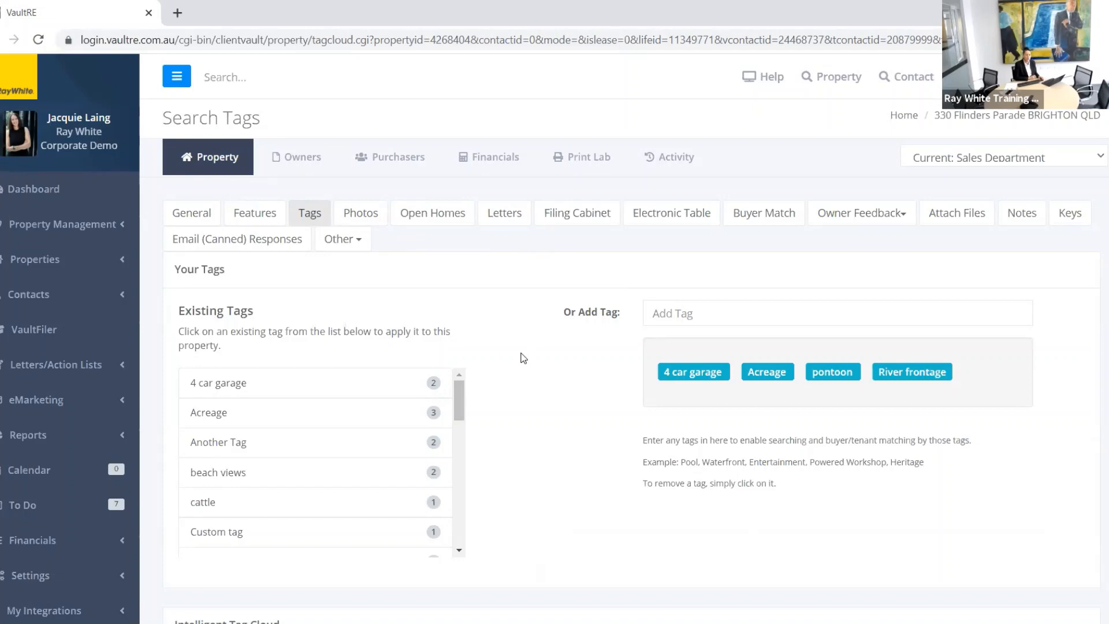
scroll(523, 358, "down", 3)
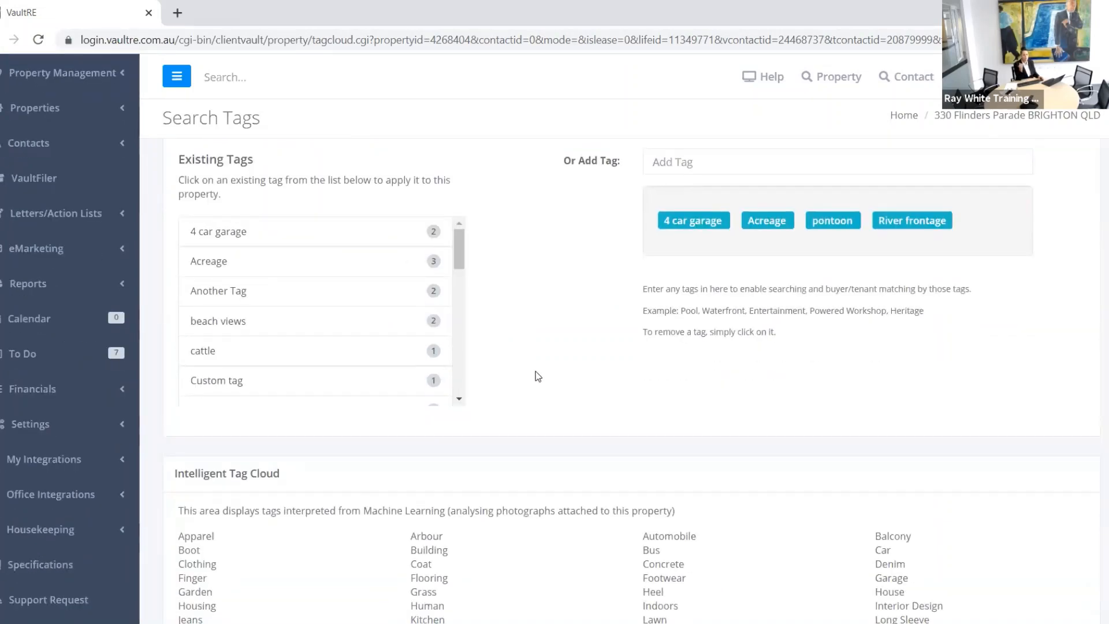
scroll(541, 379, "up", 1)
scroll(540, 376, "up", 1)
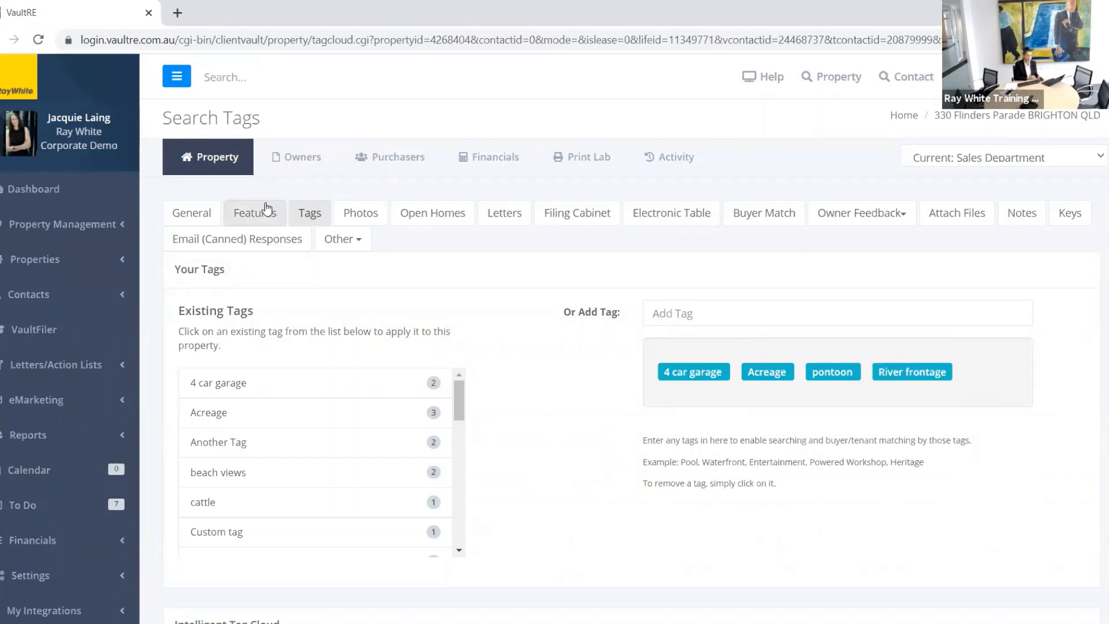
left_click(259, 219)
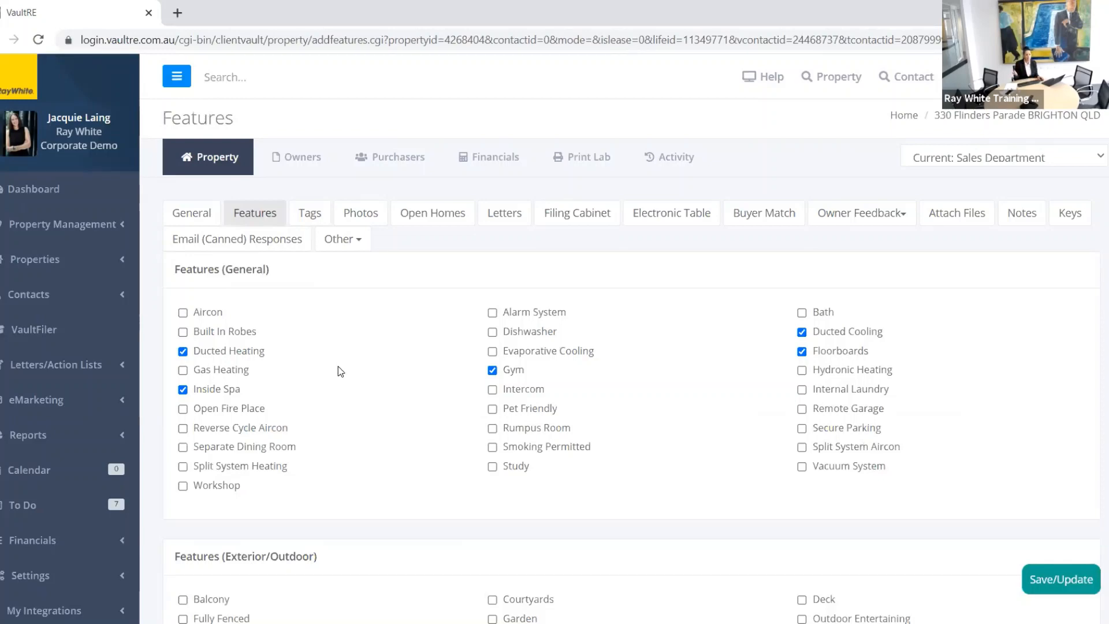
scroll(337, 366, "down", 3)
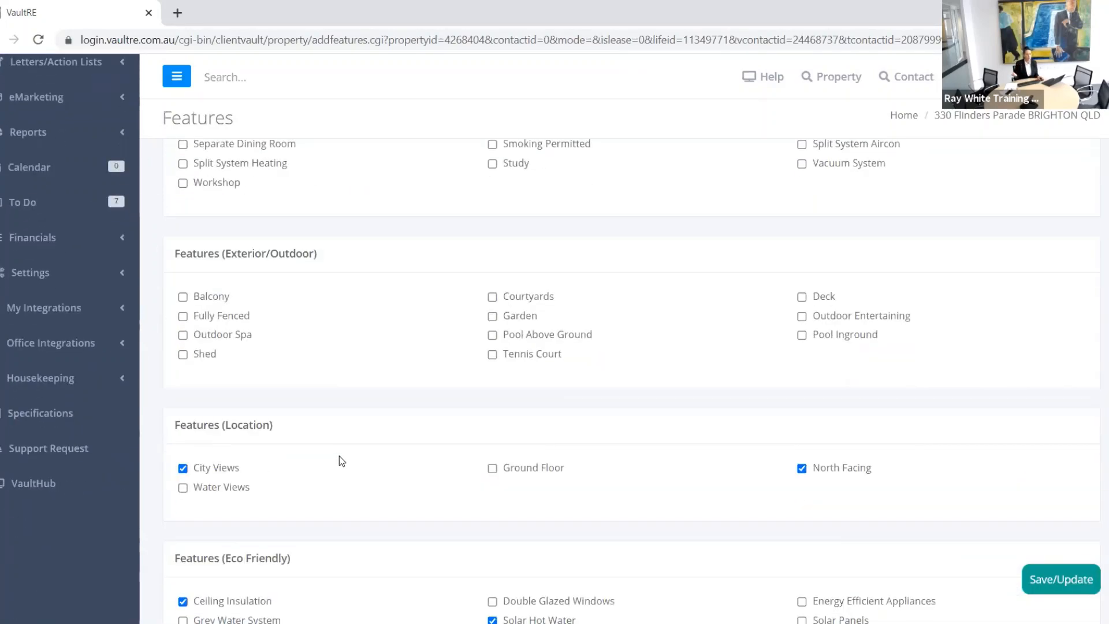
scroll(338, 455, "down", 3)
scroll(341, 461, "down", 10)
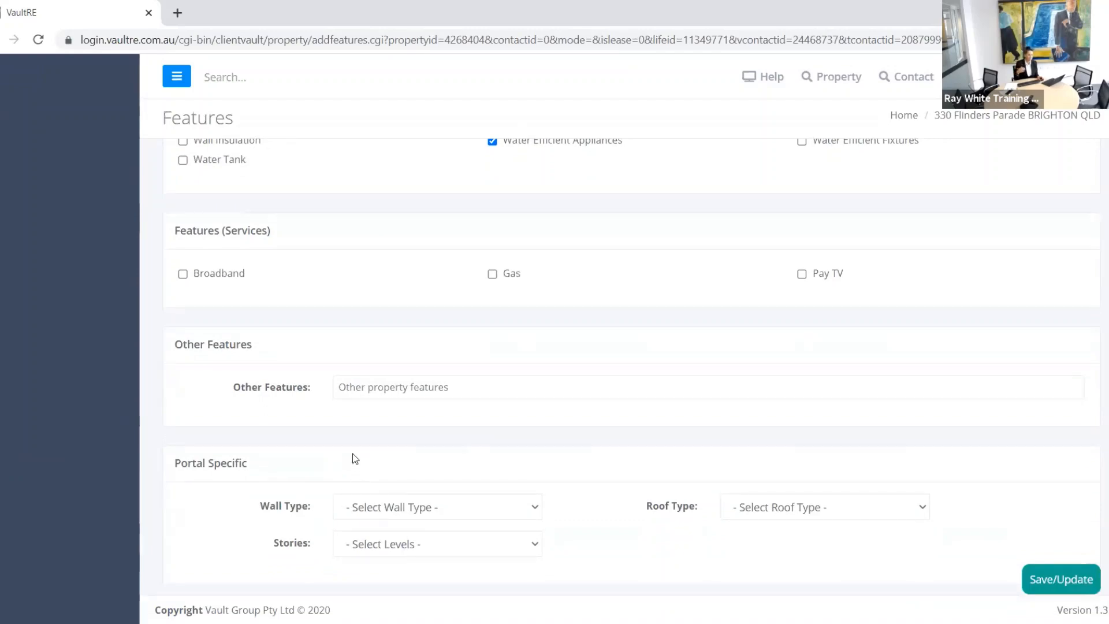
scroll(352, 452, "up", 10)
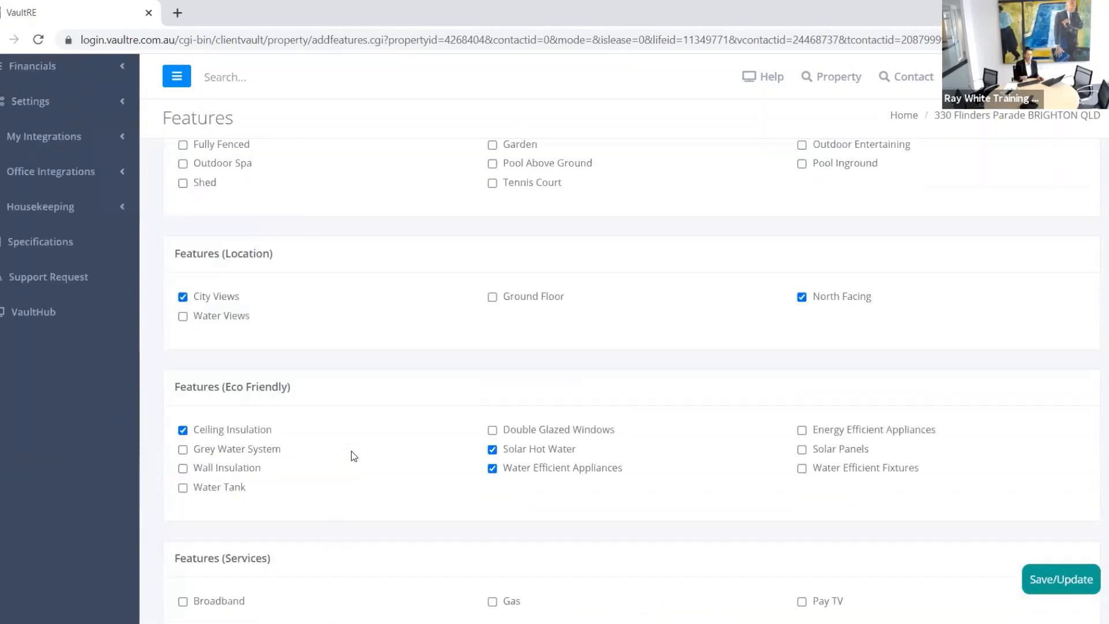
scroll(350, 453, "up", 5)
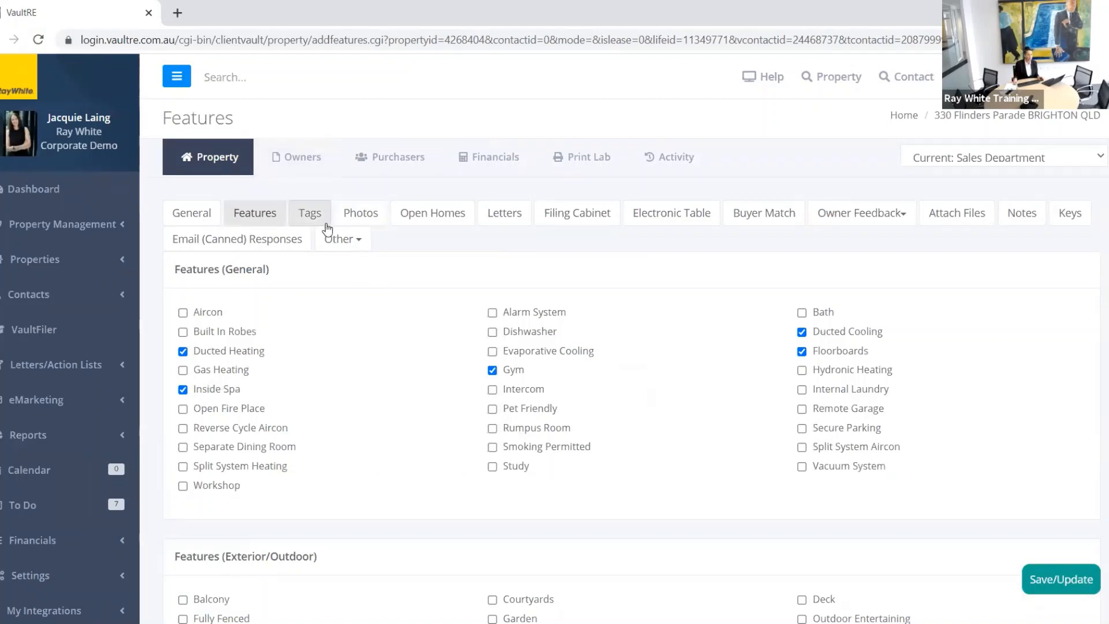
left_click(312, 217)
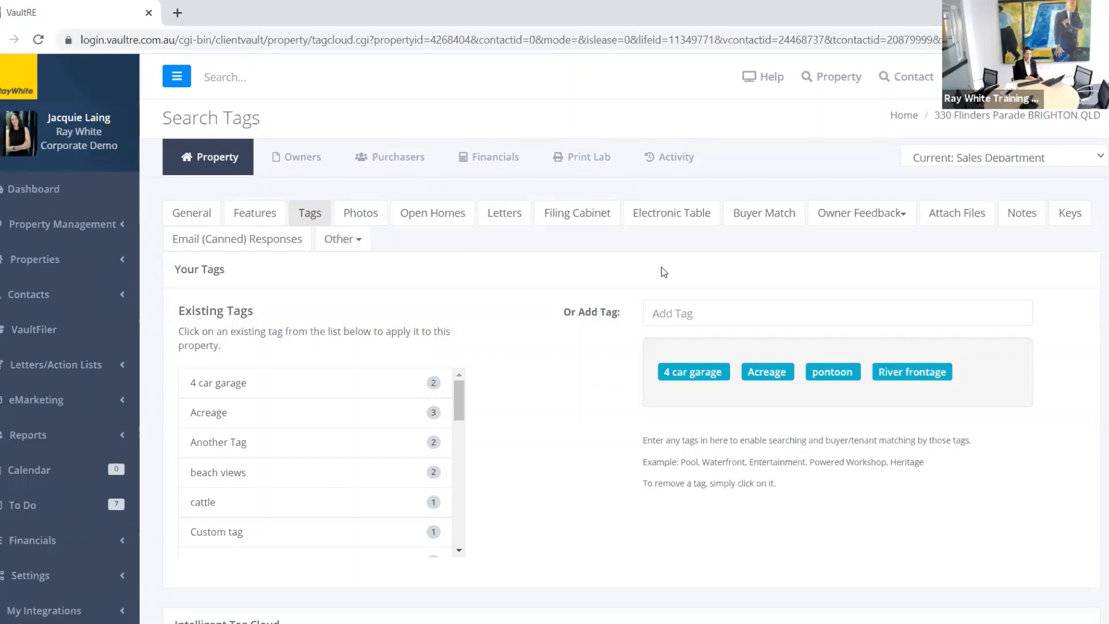
left_click(681, 310)
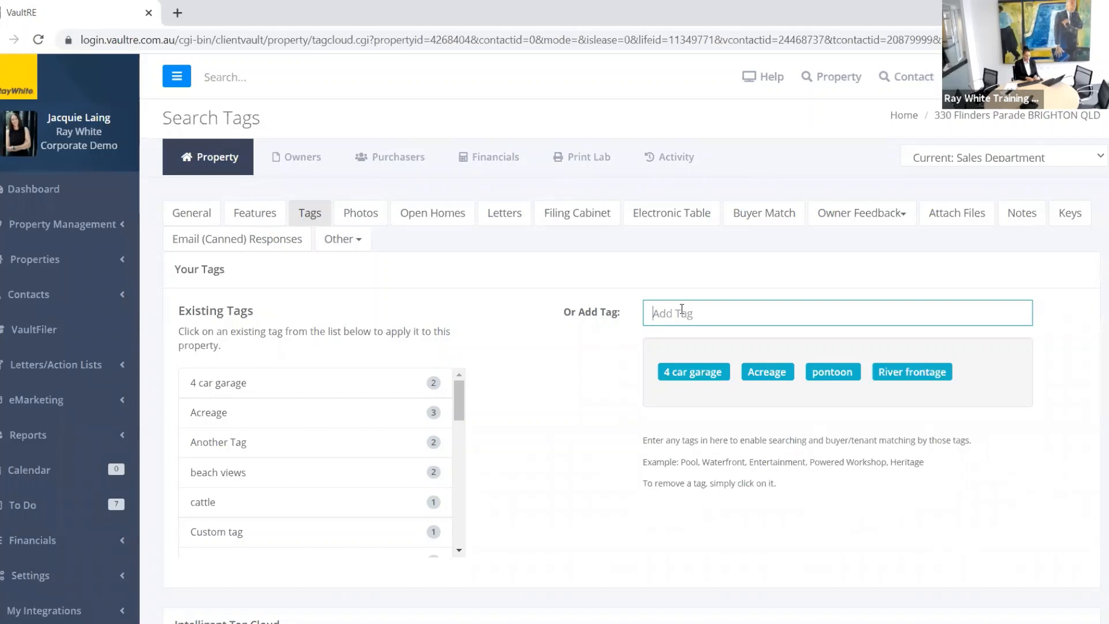
type("Artusts ")
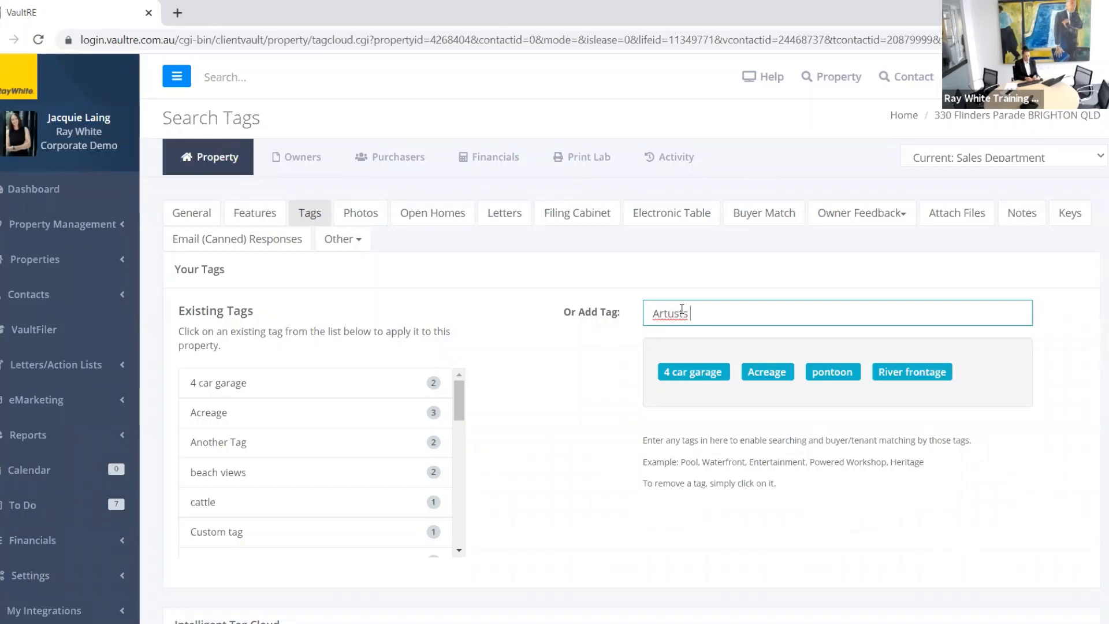
type("room")
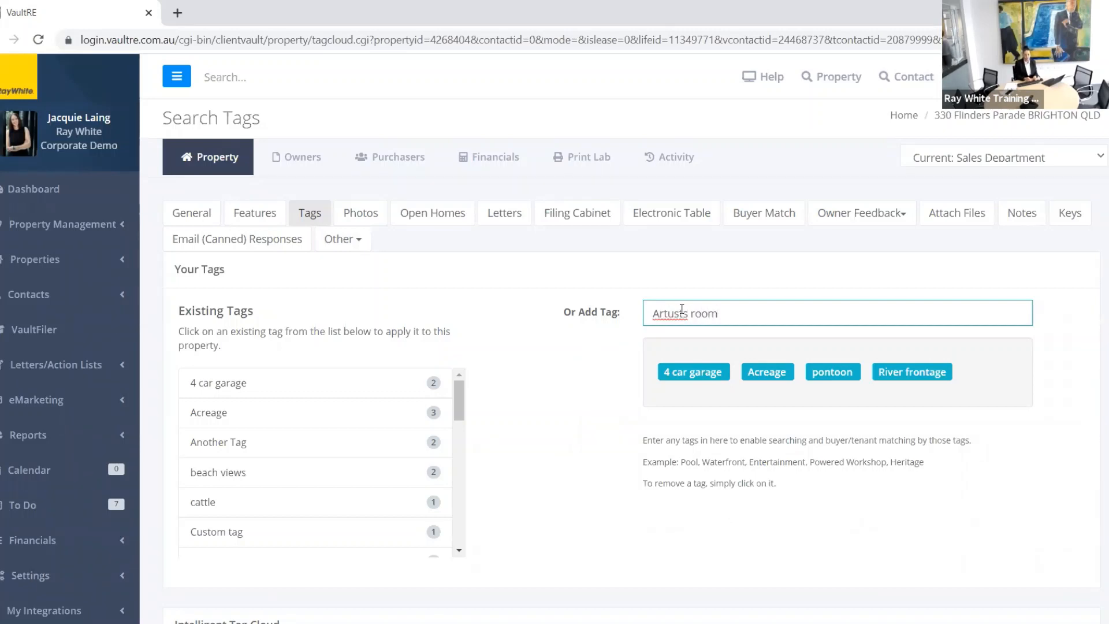
key("BackSpace")
key("BackSpace")
key("BackSpace")
key("BackSpace")
key("BackSpace")
key("BackSpace")
key("BackSpace")
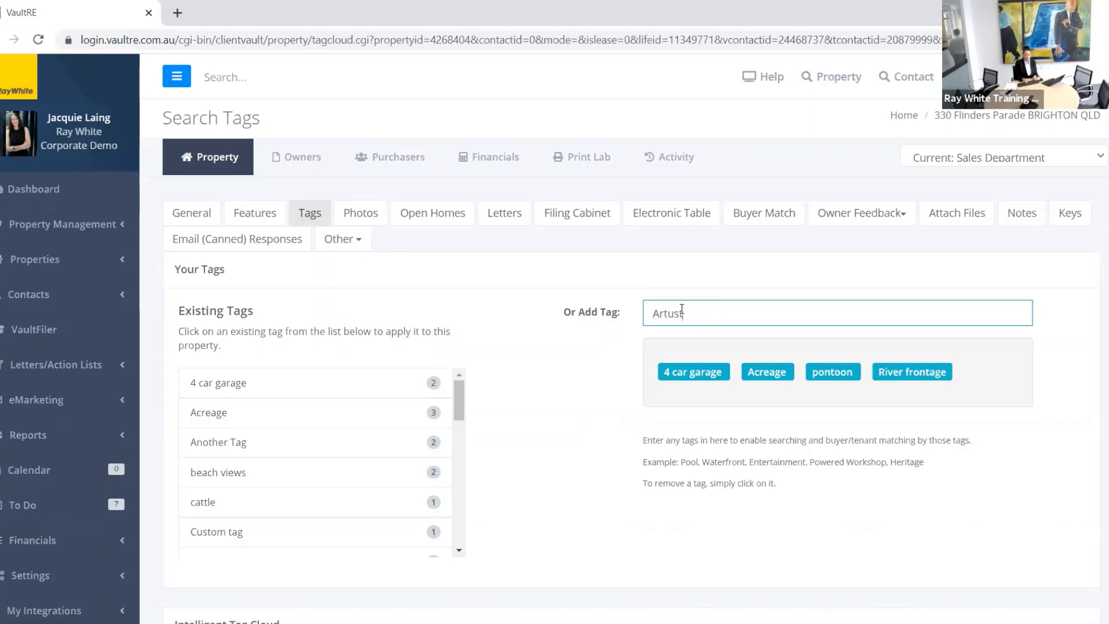
key("BackSpace")
type("istsroom")
key("BackSpace")
key("BackSpace")
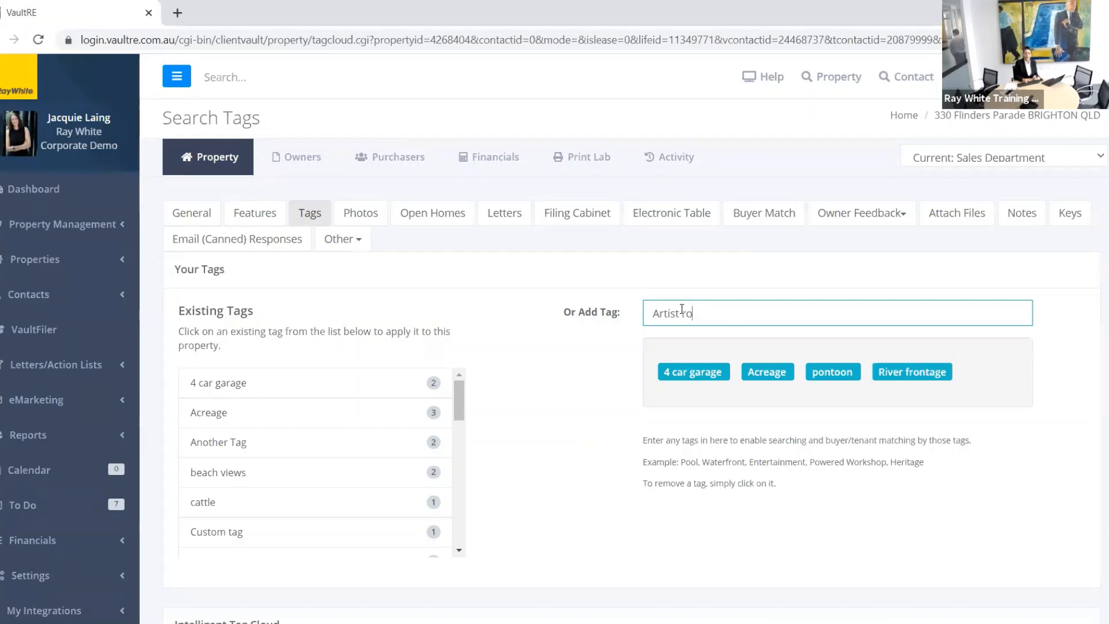
key("BackSpace")
key("BackSpace")
type("studio")
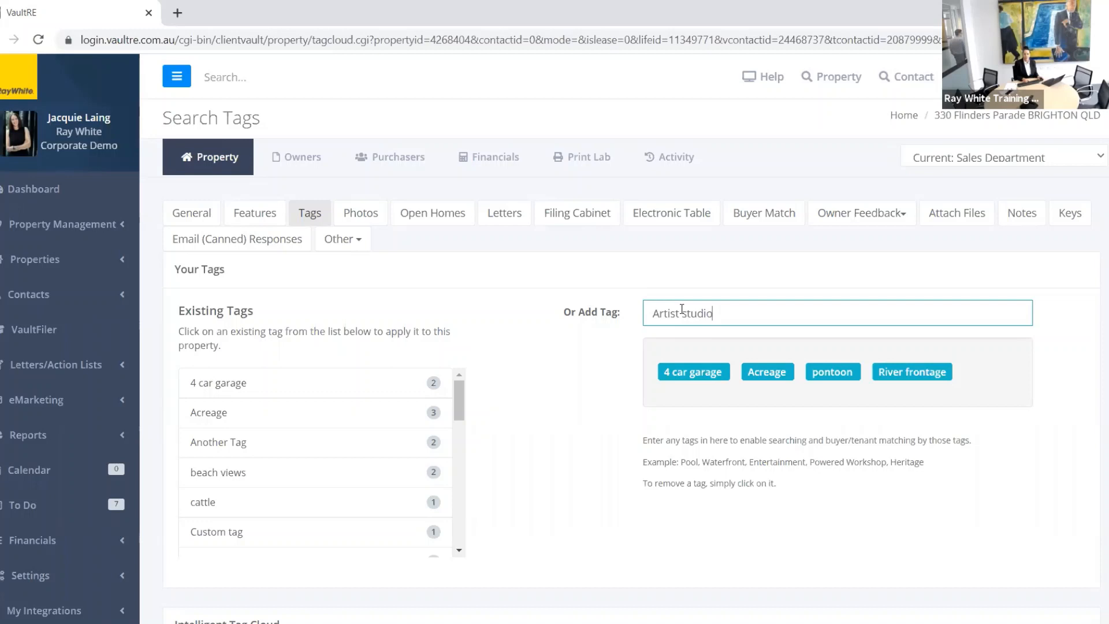
key("Return")
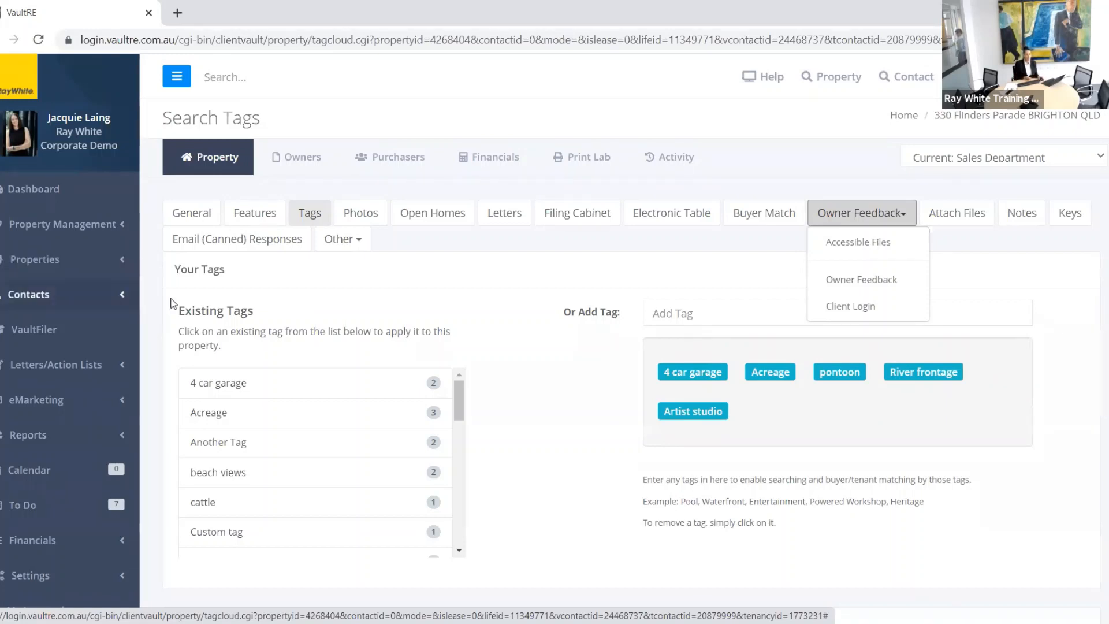
Step: Apply the existing 'wheel chair access' and 'renovated' tags to the property
left_click_drag(459, 399, 452, 539)
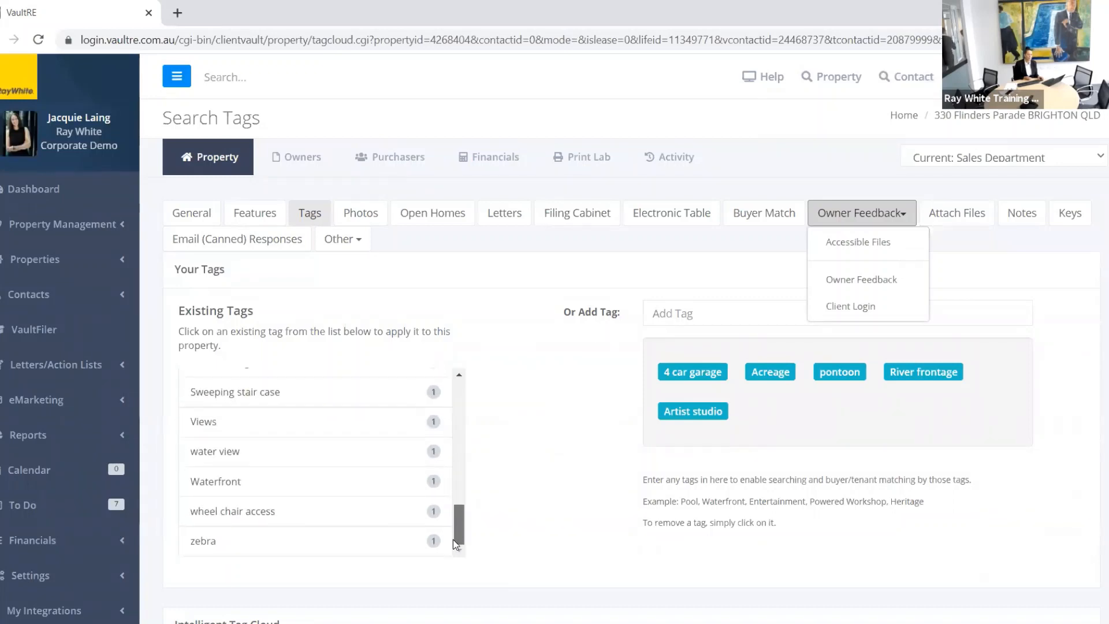
scroll(525, 330, "down", 3)
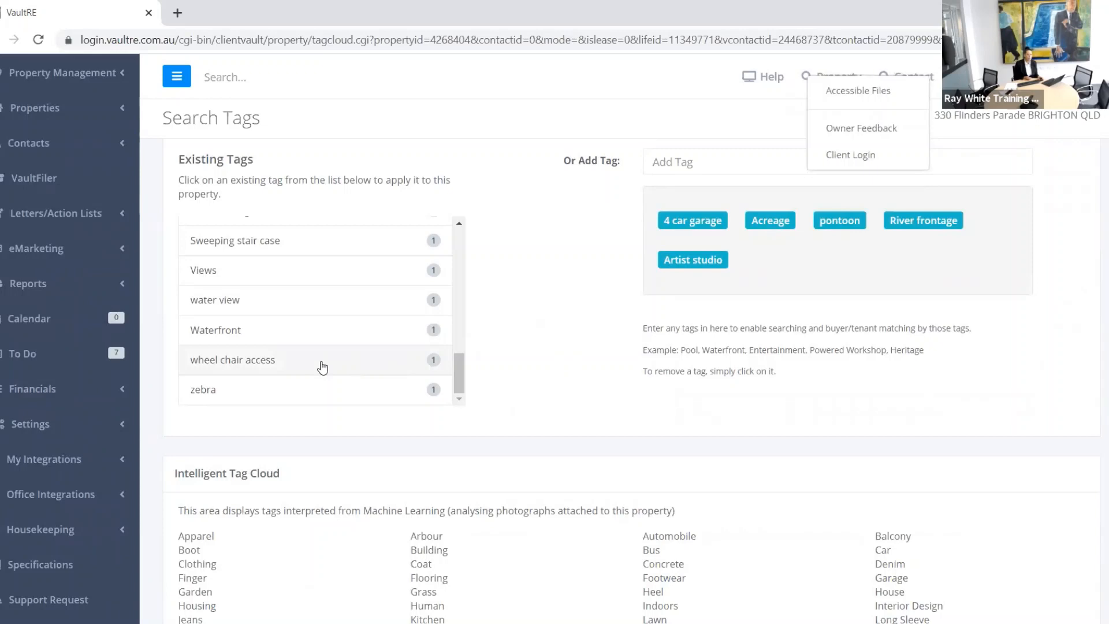
left_click(322, 366)
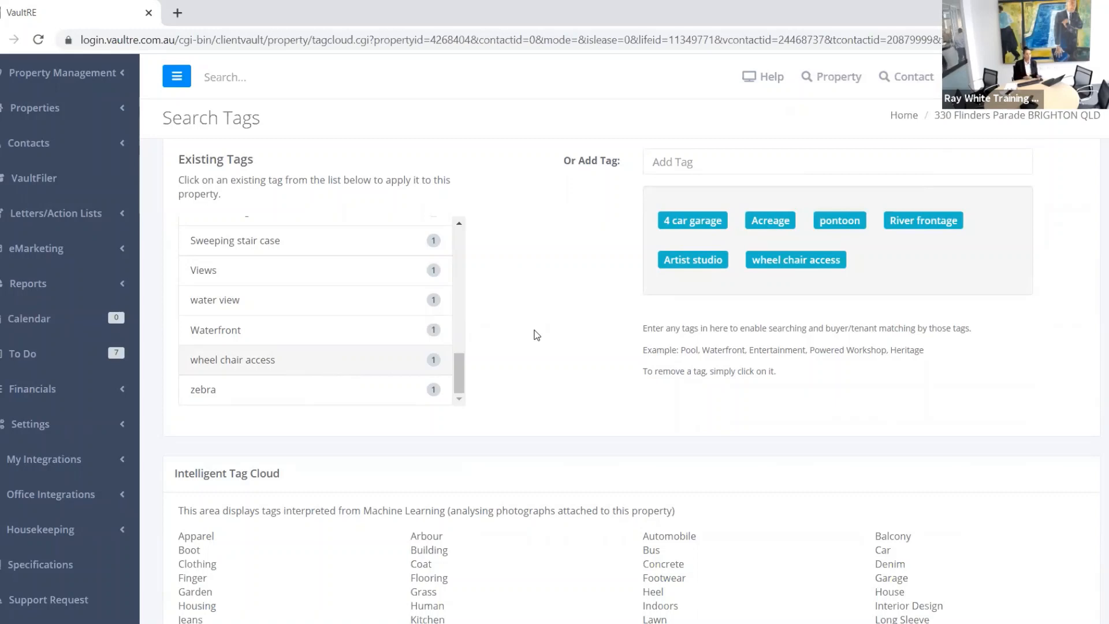
scroll(322, 300, "up", 2)
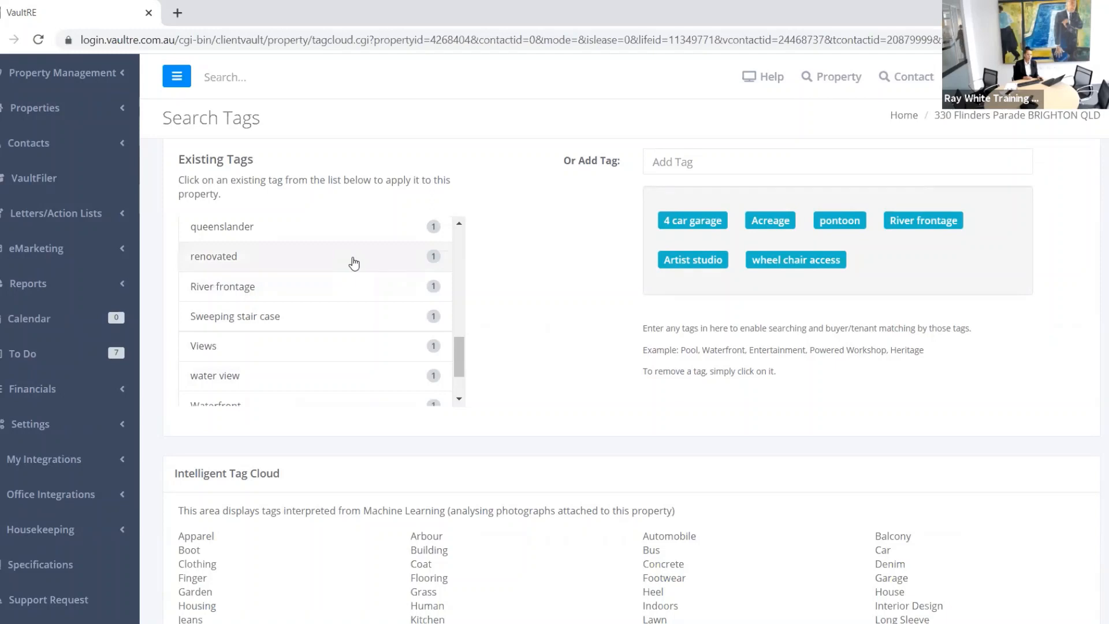
left_click(354, 263)
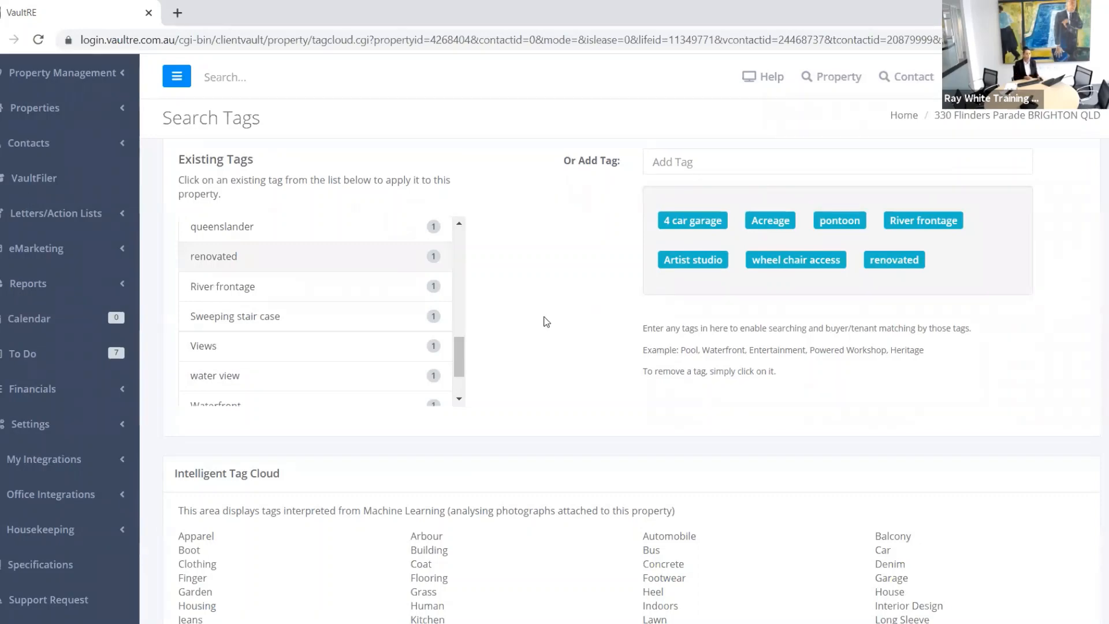
Step: Return to the property's Open Homes list
scroll(550, 330, "down", 3)
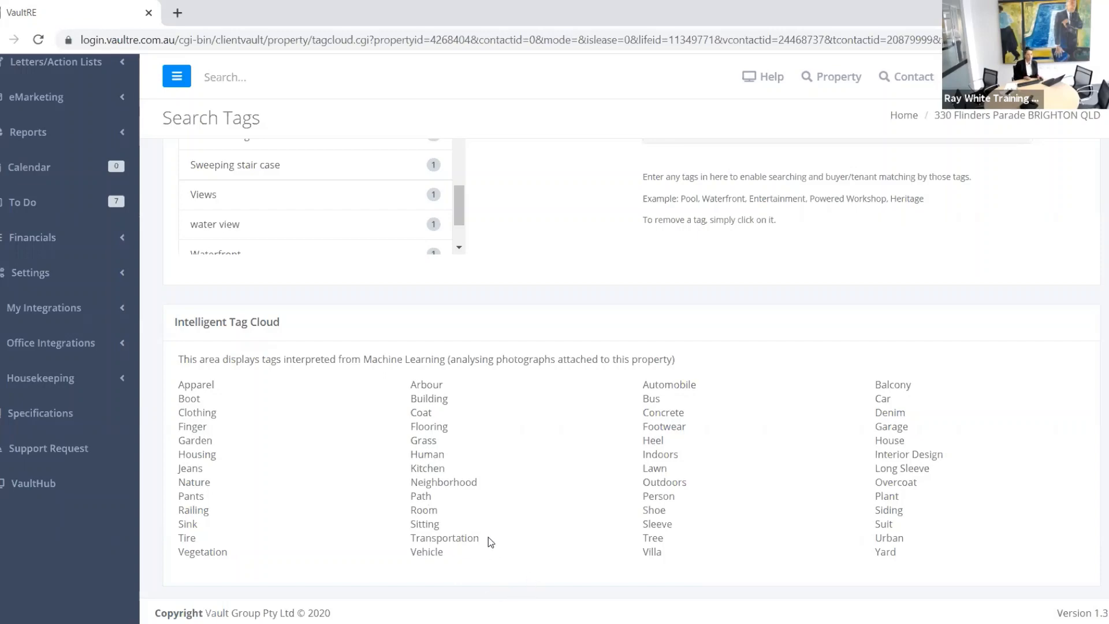
scroll(488, 537, "up", 5)
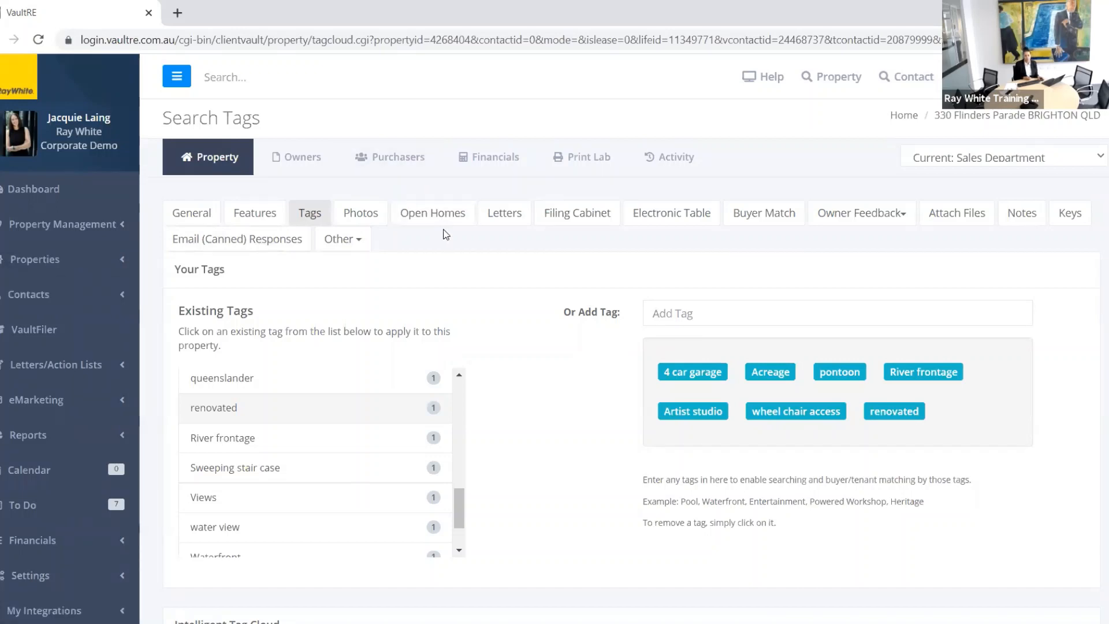
left_click(423, 218)
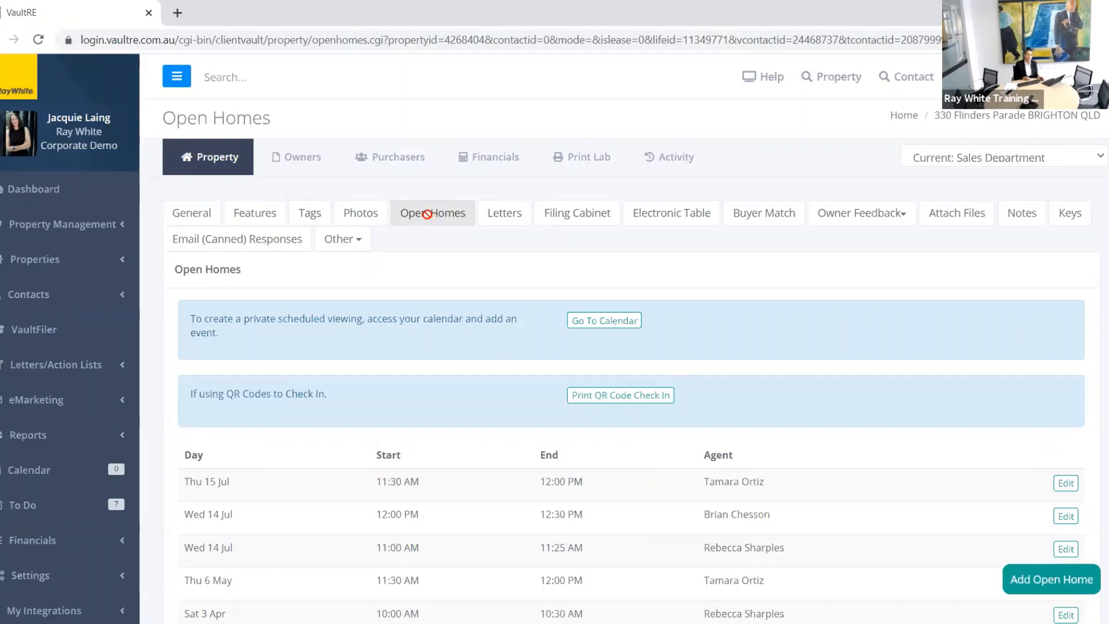
Step: Open the property's General details to review the Pricefinder Search link and Visibility settings
left_click(202, 216)
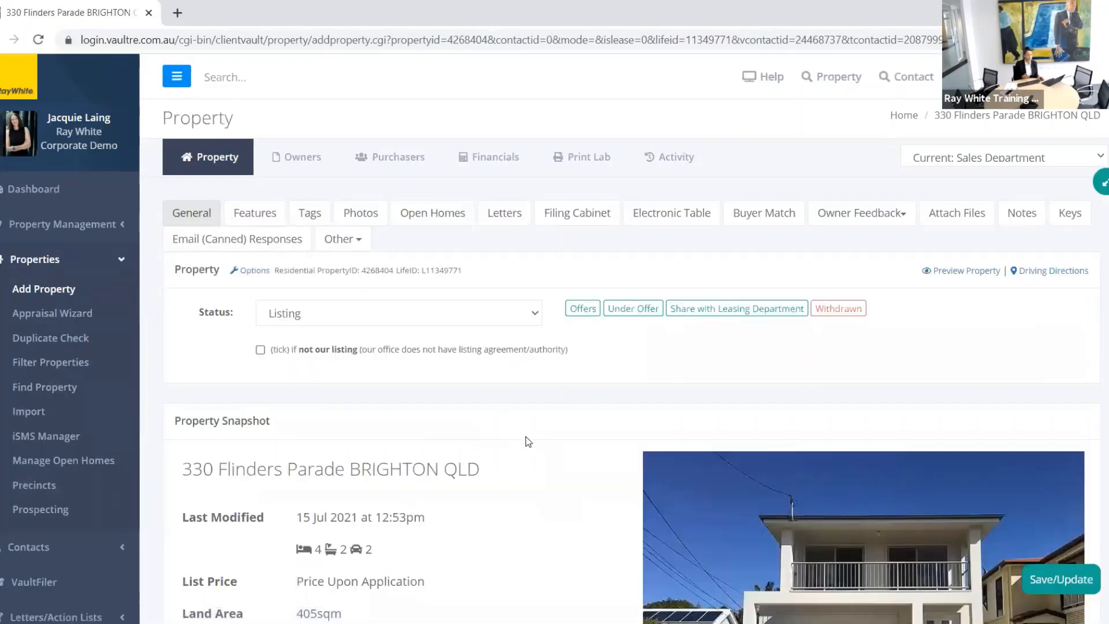
scroll(525, 438, "down", 10)
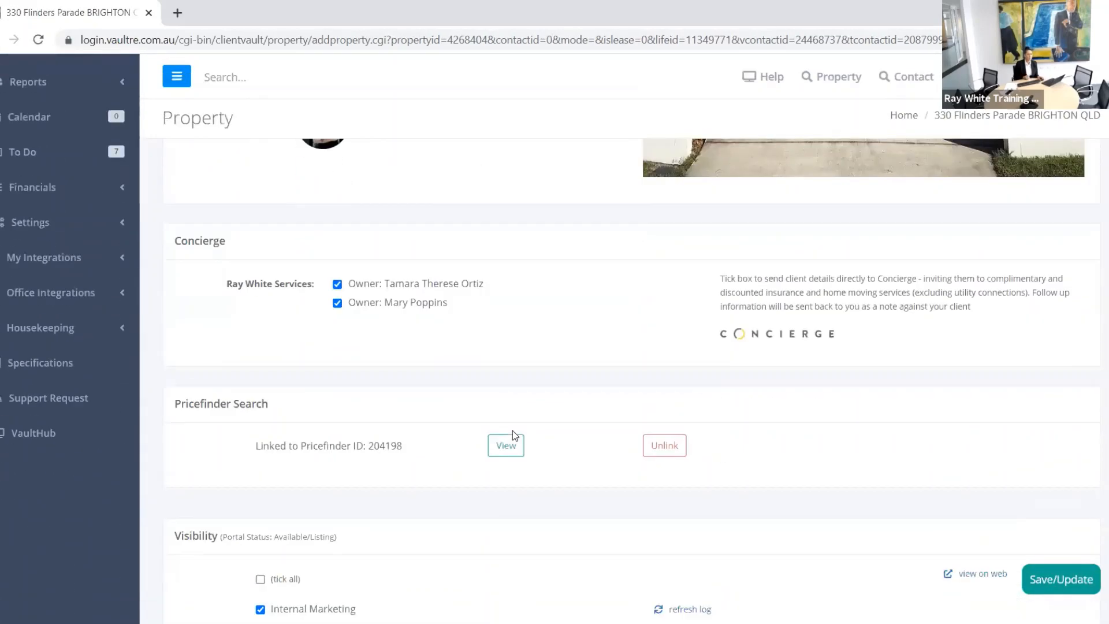
scroll(514, 434, "down", 3)
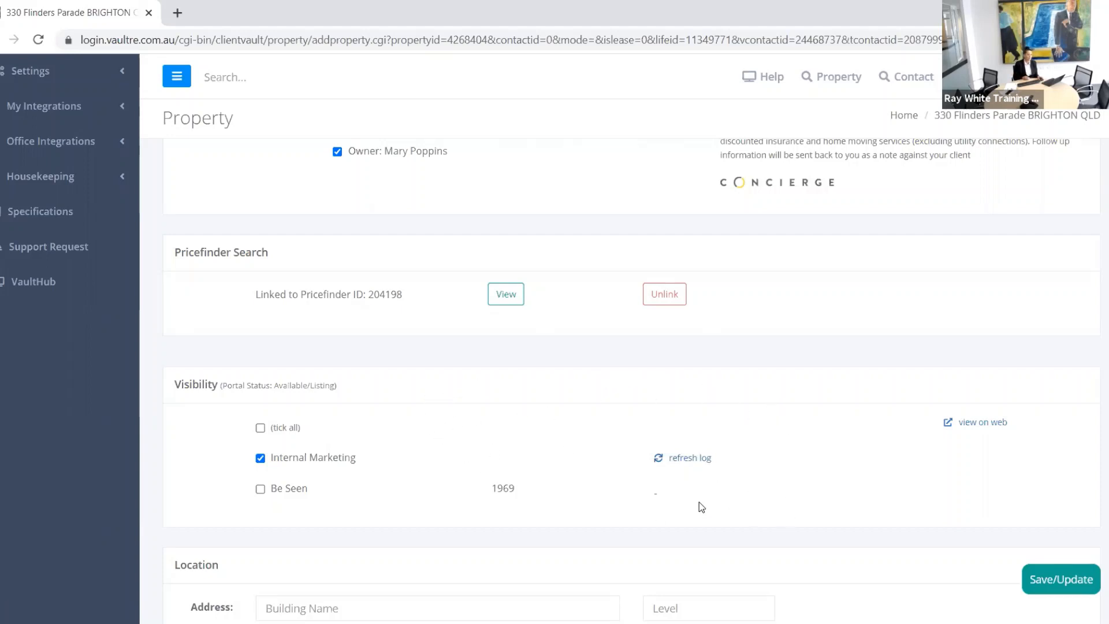
Step: Review the property's activity history, then return to its main record
scroll(764, 417, "down", 3)
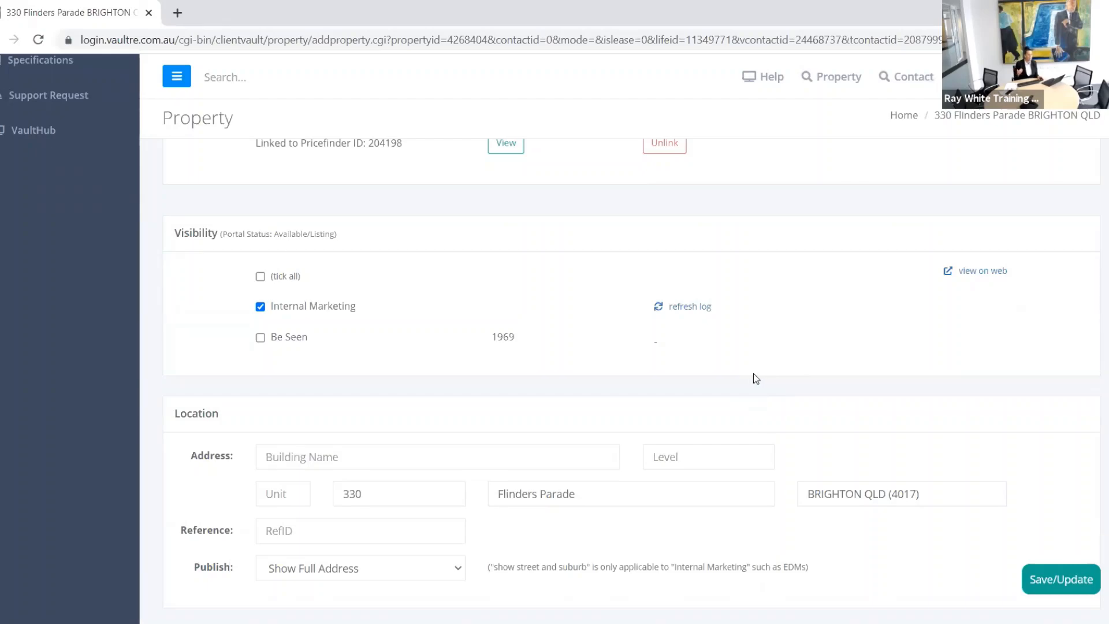
scroll(753, 373, "up", 10)
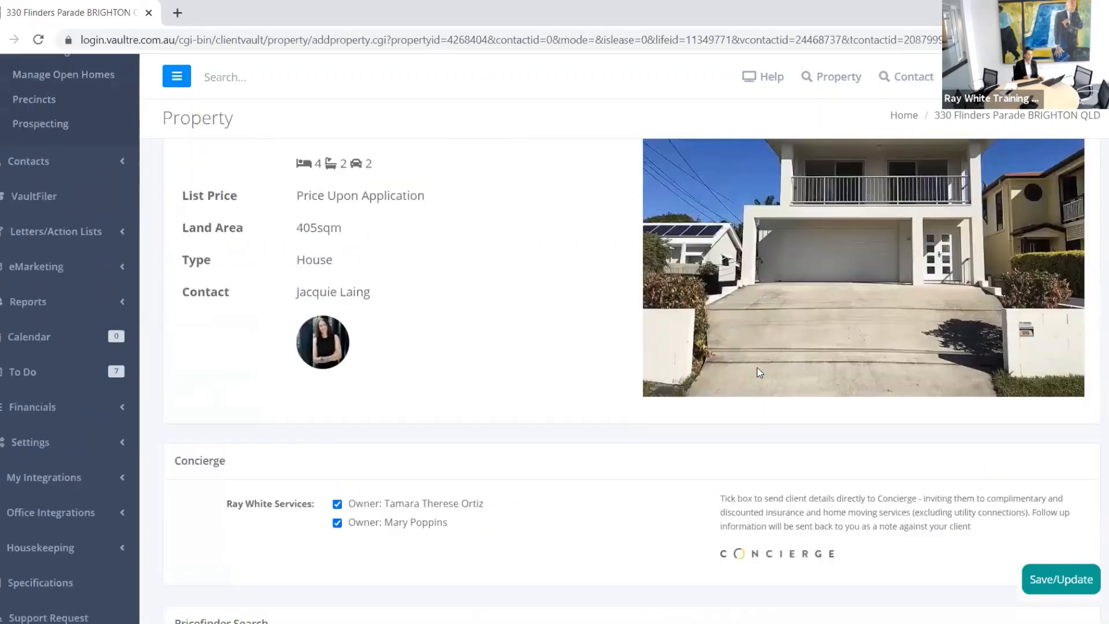
scroll(758, 370, "up", 7)
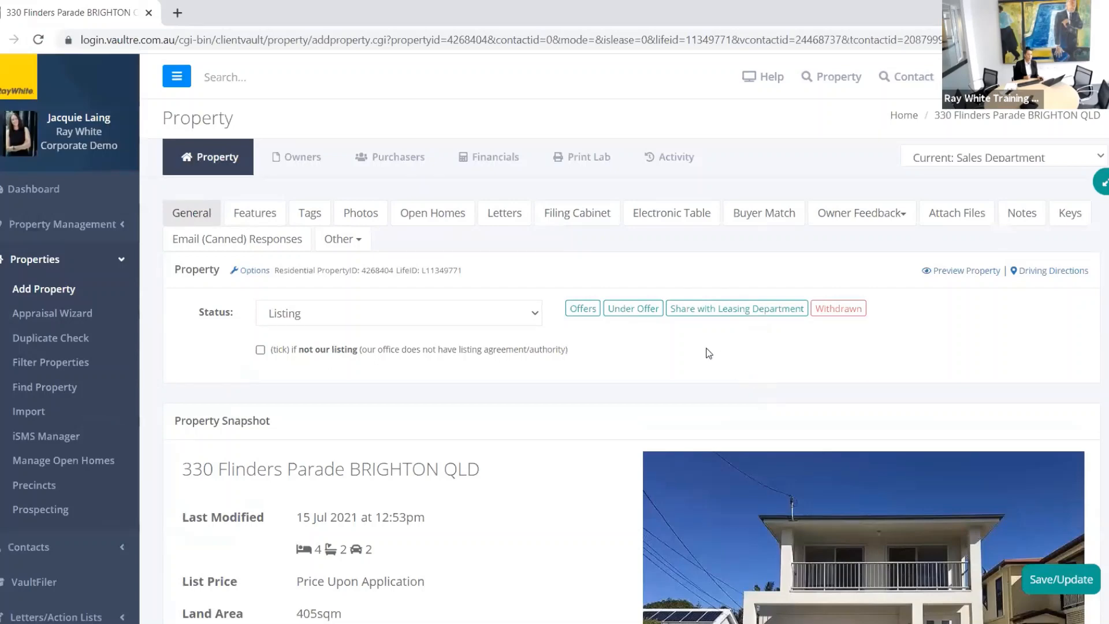
left_click(676, 166)
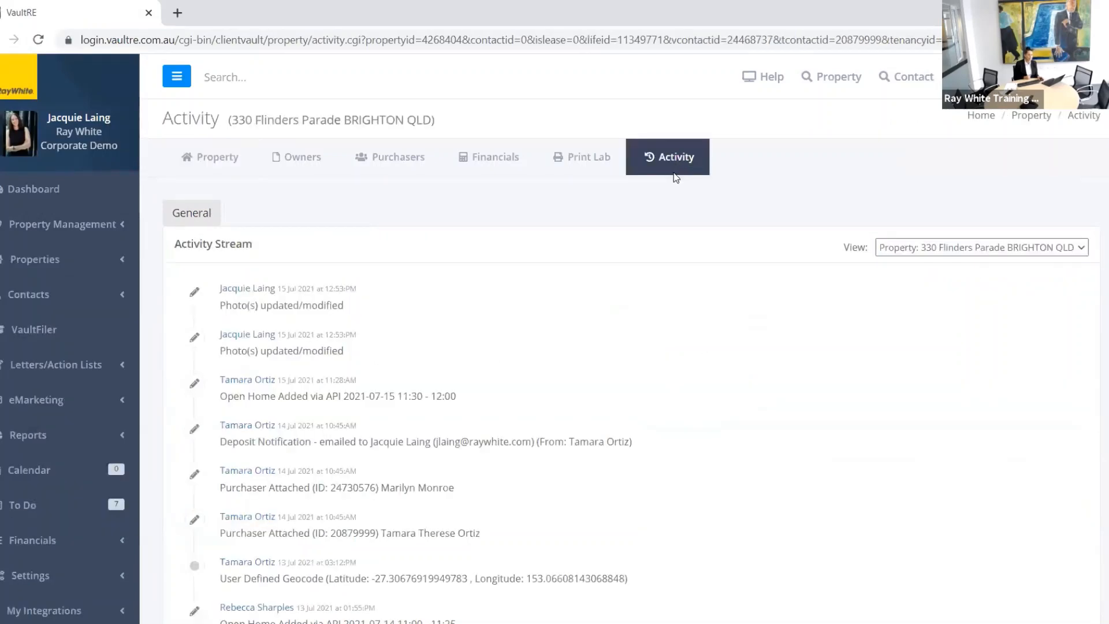
scroll(502, 313, "down", 4)
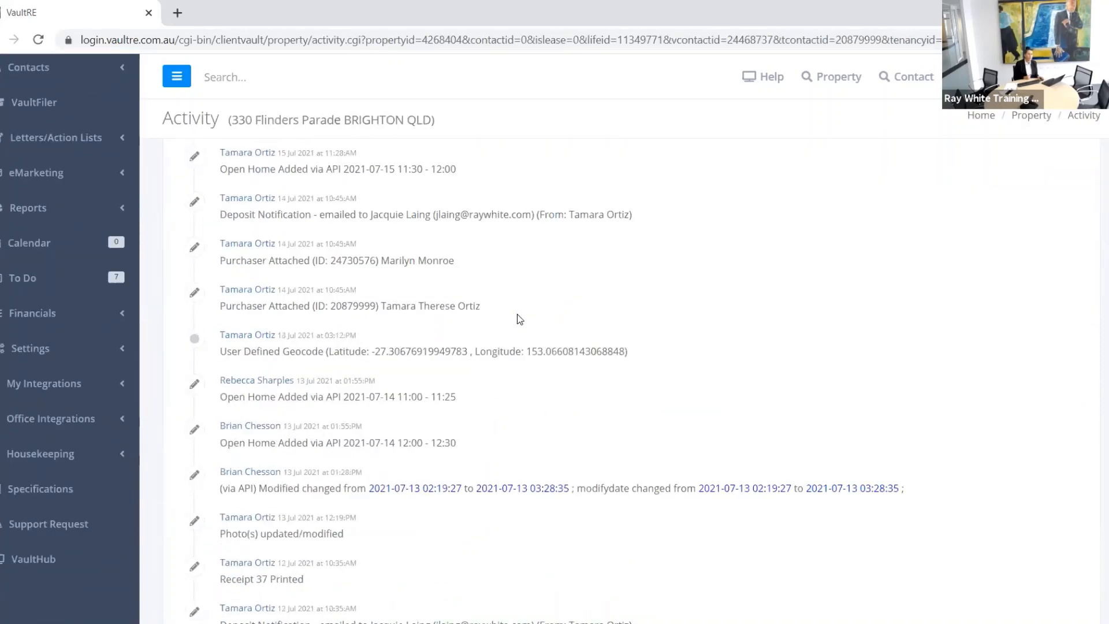
scroll(520, 319, "up", 3)
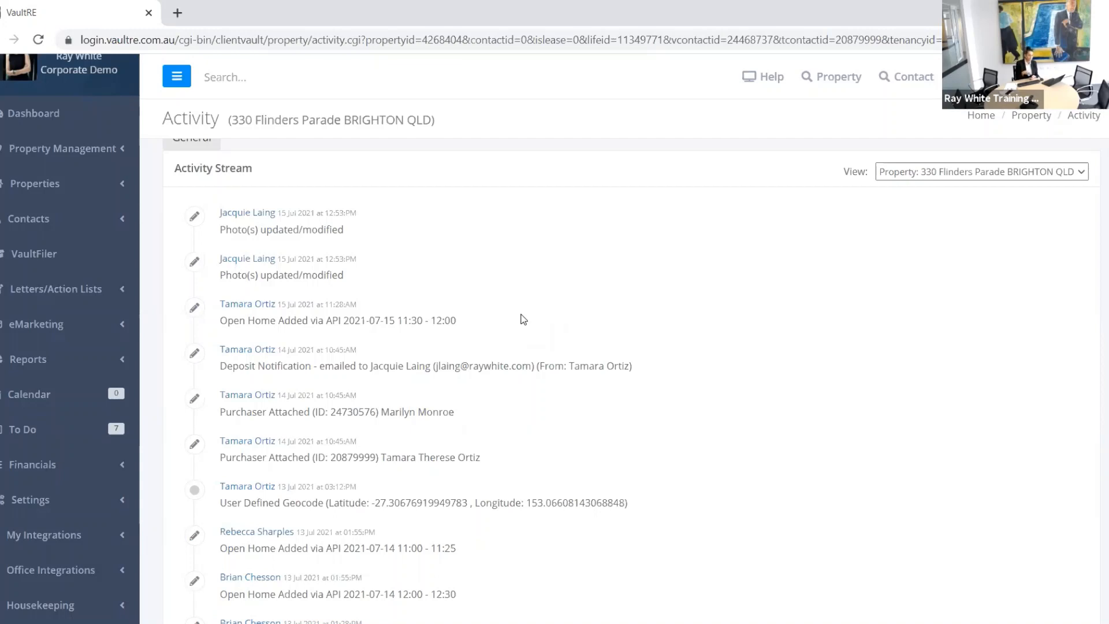
scroll(514, 303, "up", 2)
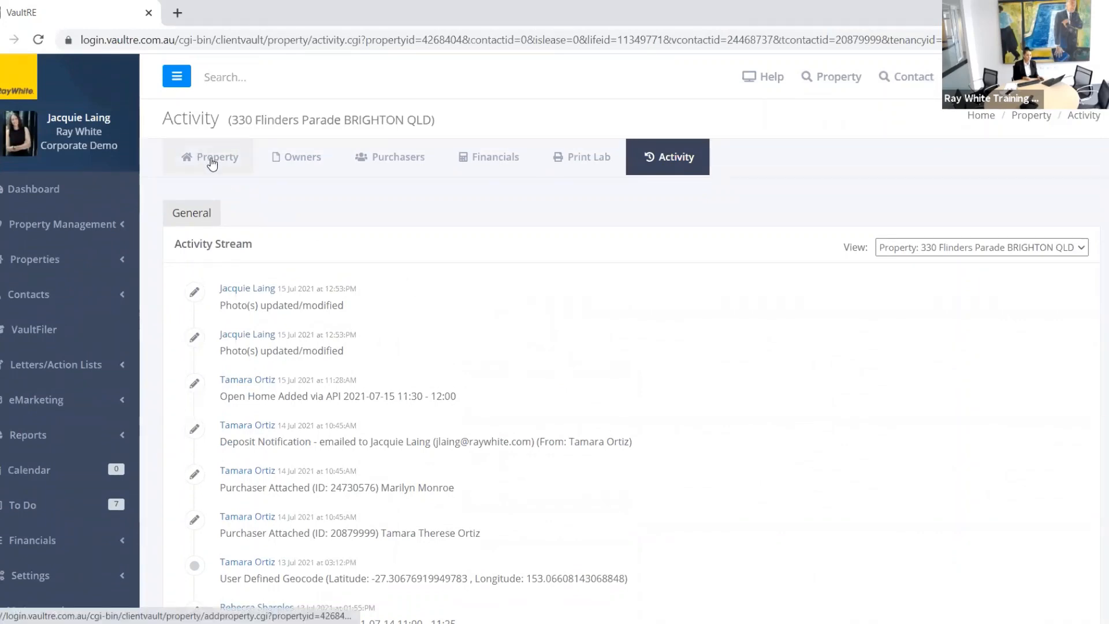
left_click(212, 163)
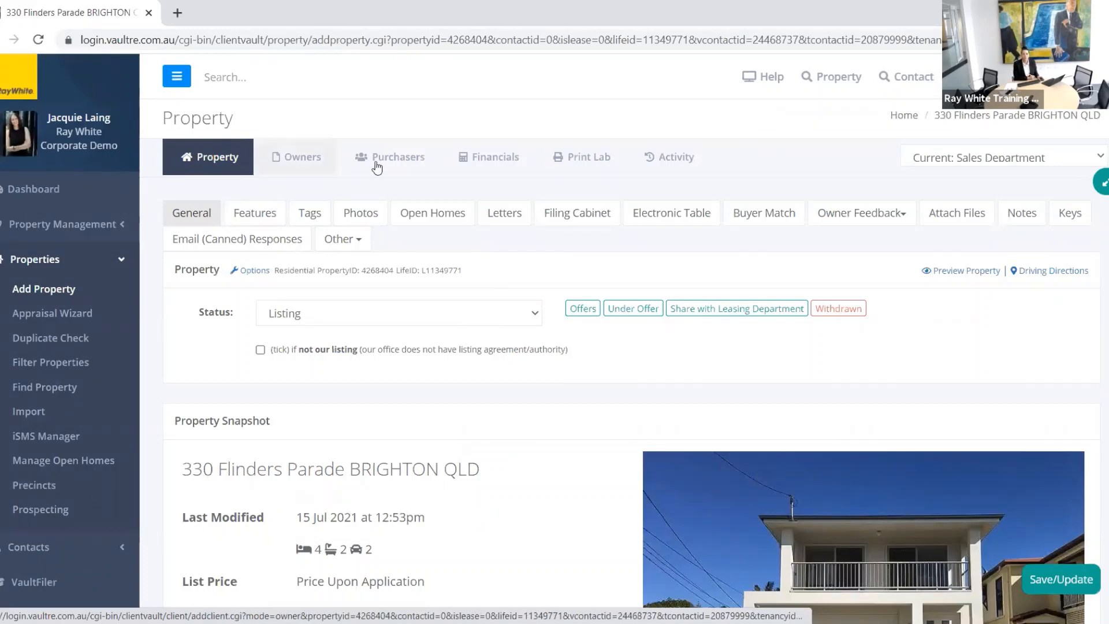
Step: View Filing Cabinet files for the past withdrawn listing, back to Current, then the Electronic Table
left_click(570, 219)
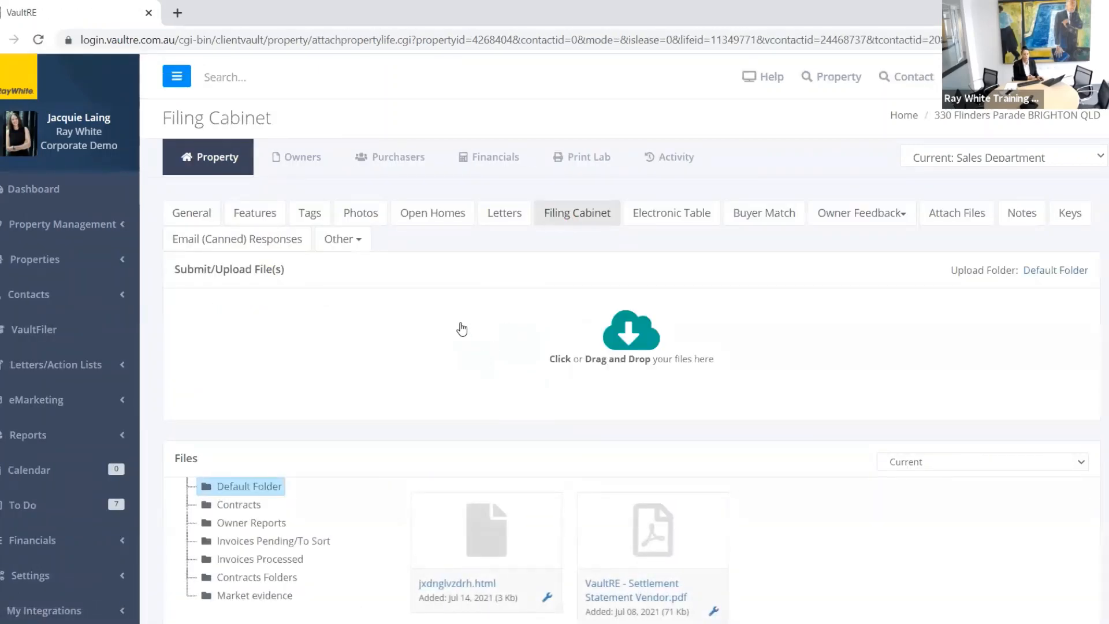
scroll(462, 329, "down", 3)
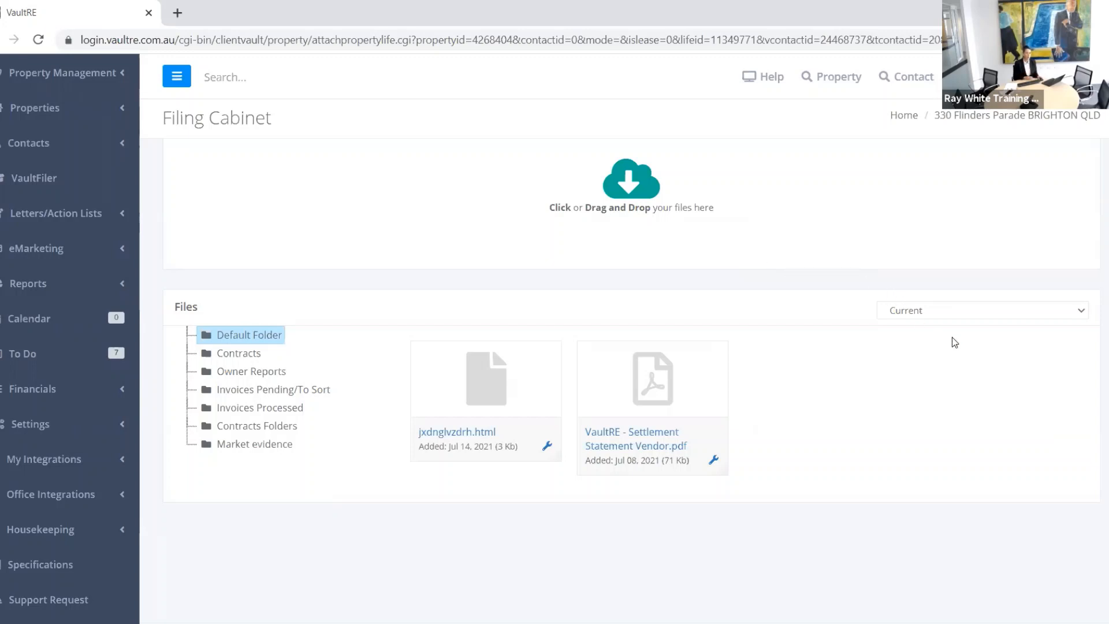
left_click(1023, 311)
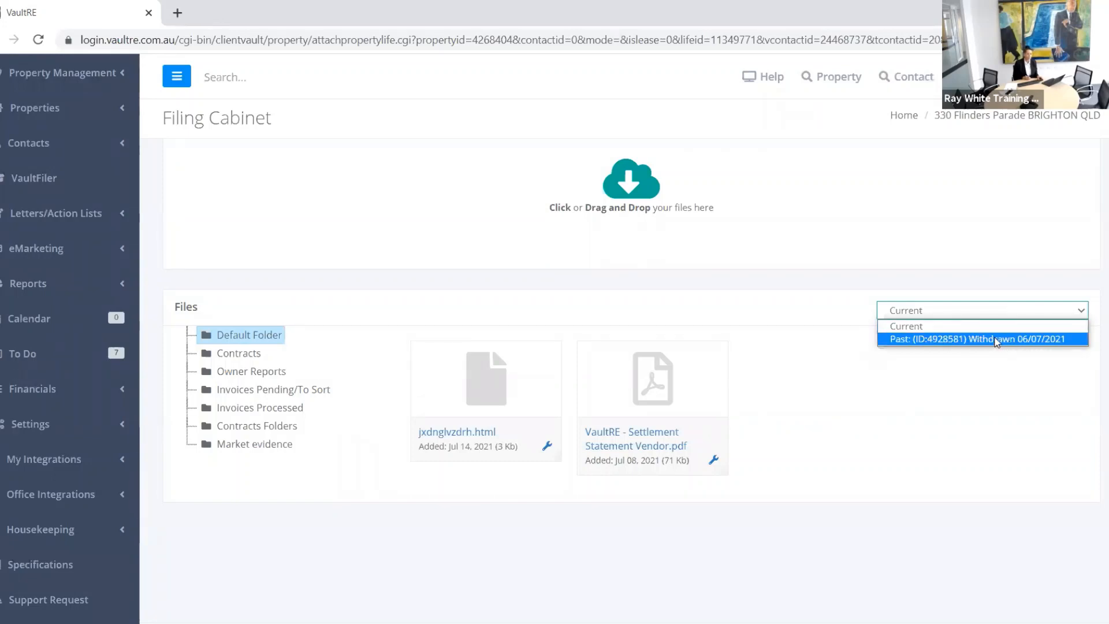
left_click(996, 341)
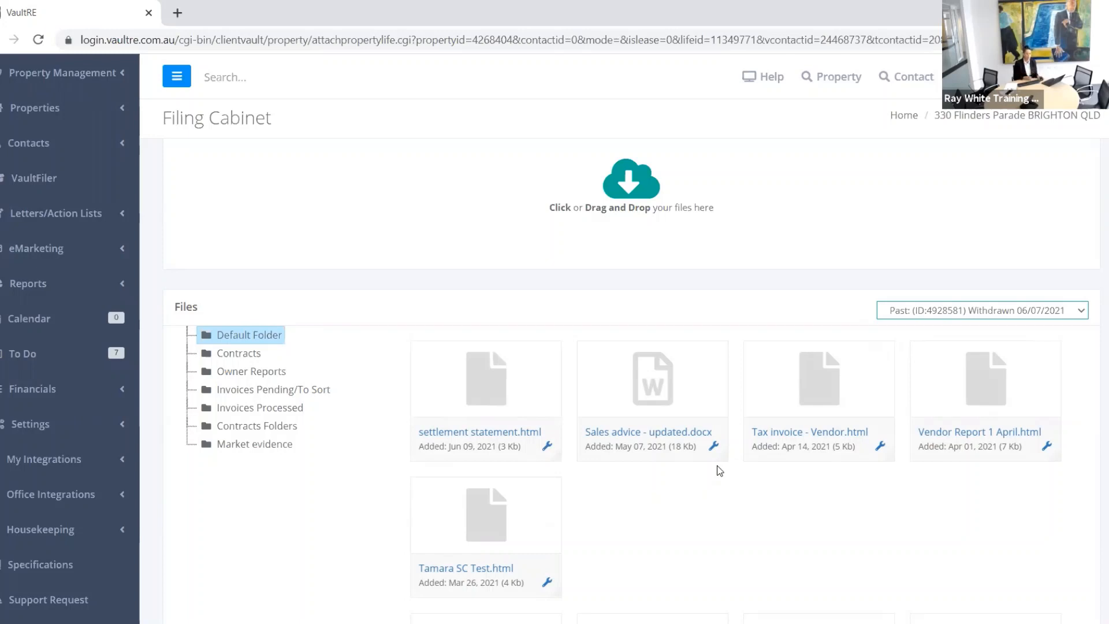
left_click(1080, 312)
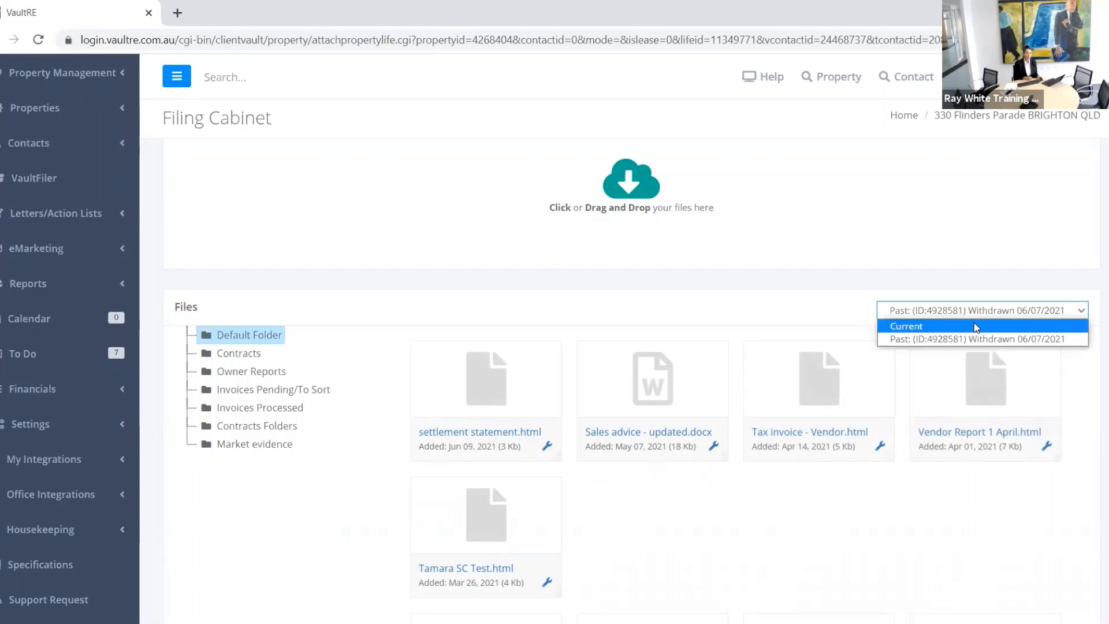
left_click(976, 328)
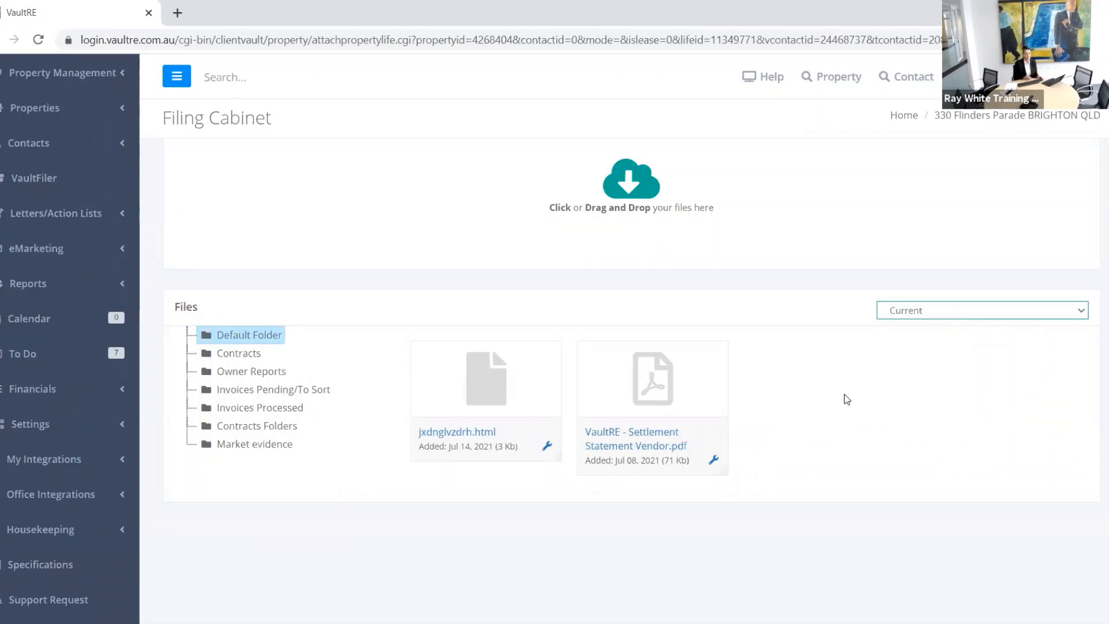
scroll(846, 399, "up", 3)
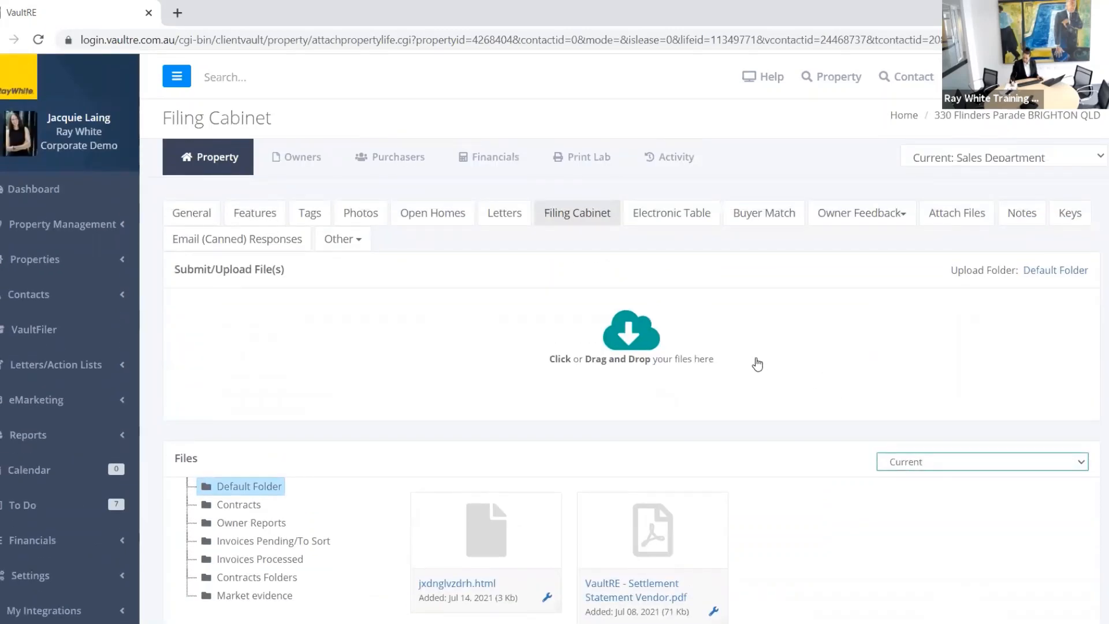
left_click(677, 218)
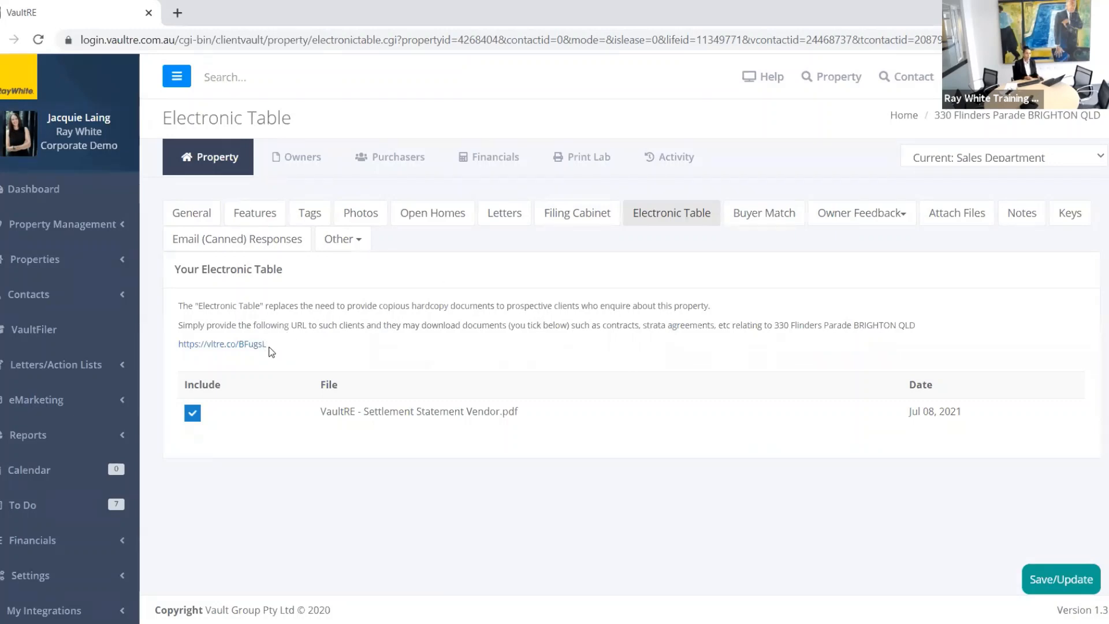
Step: Select the Electronic Table's shareable download link and return to the Filing Cabinet
left_click_drag(268, 347, 176, 343)
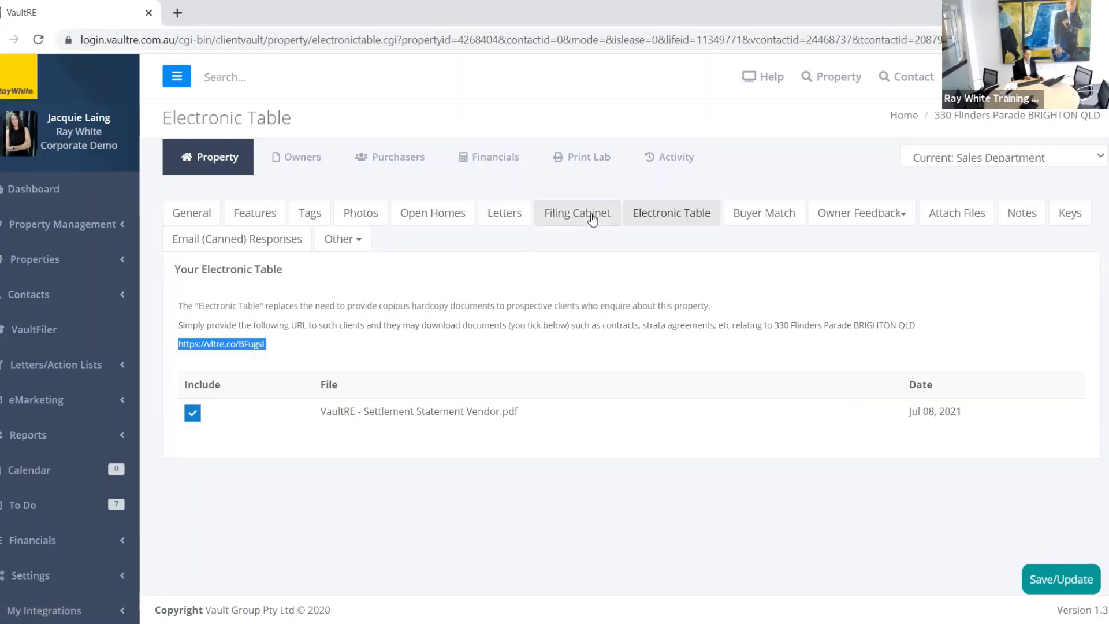
left_click(593, 219)
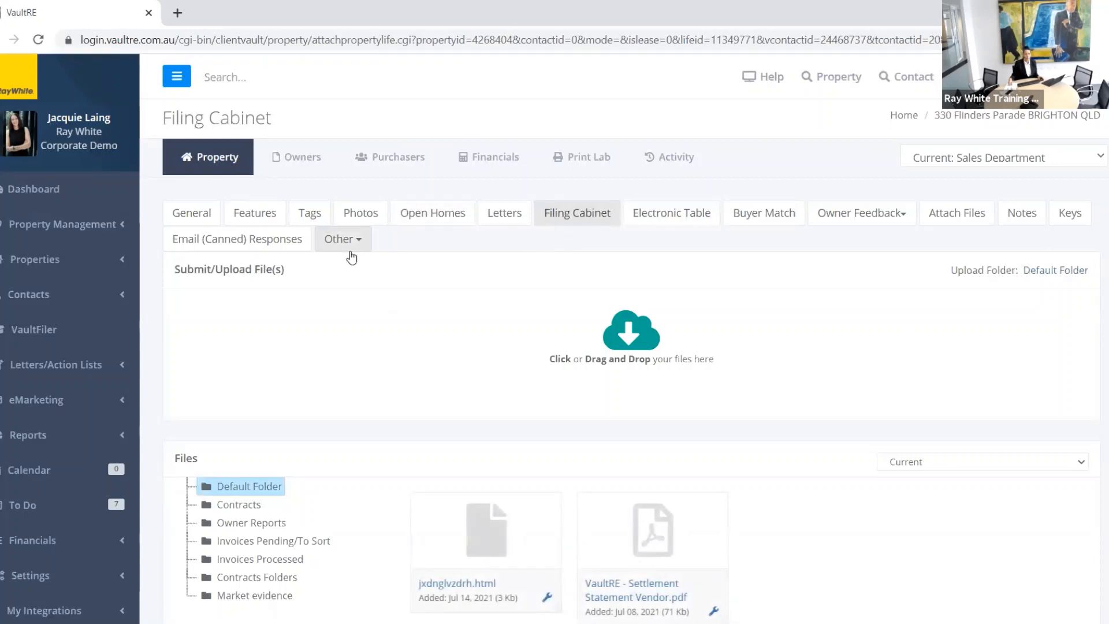
Step: Try sending the property to Brand Central and dismiss the 'heading required' failure
left_click(348, 242)
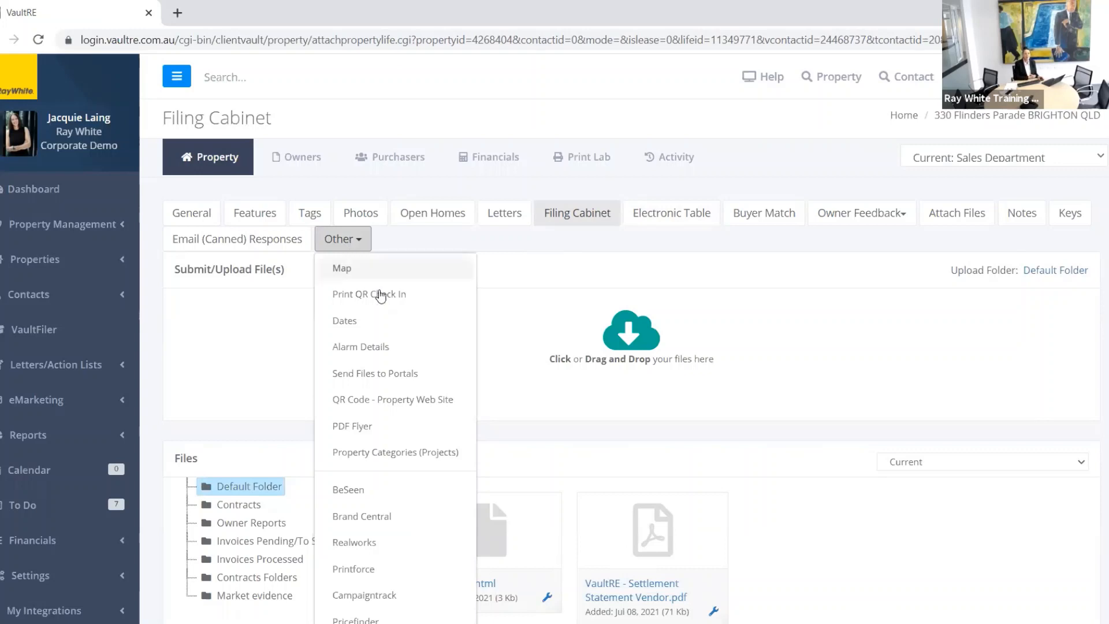
scroll(395, 384, "down", 1)
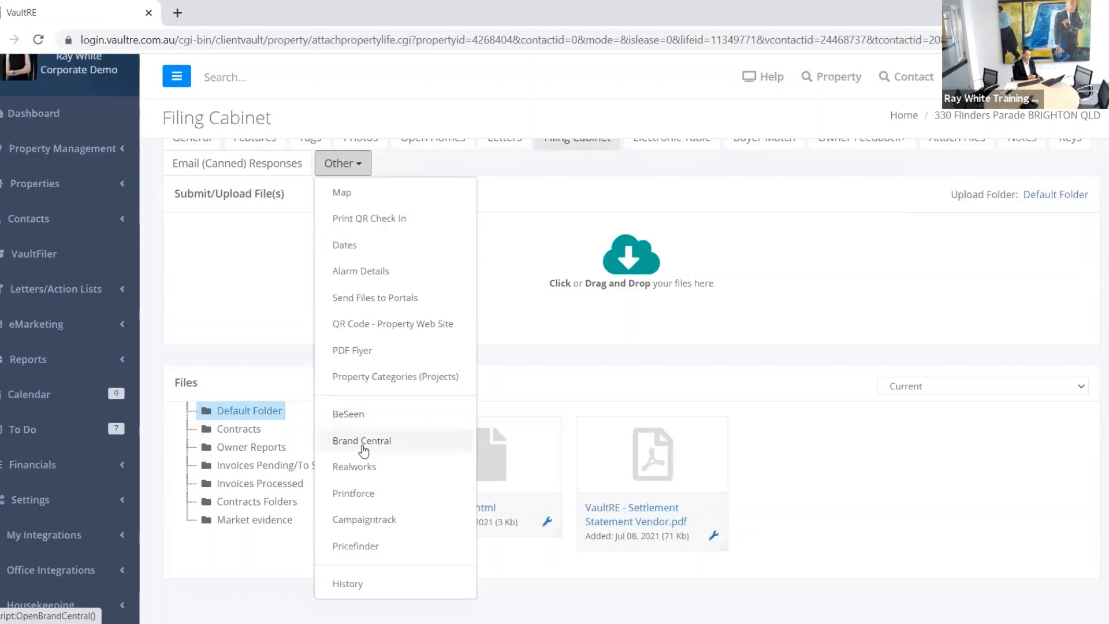
left_click(364, 448)
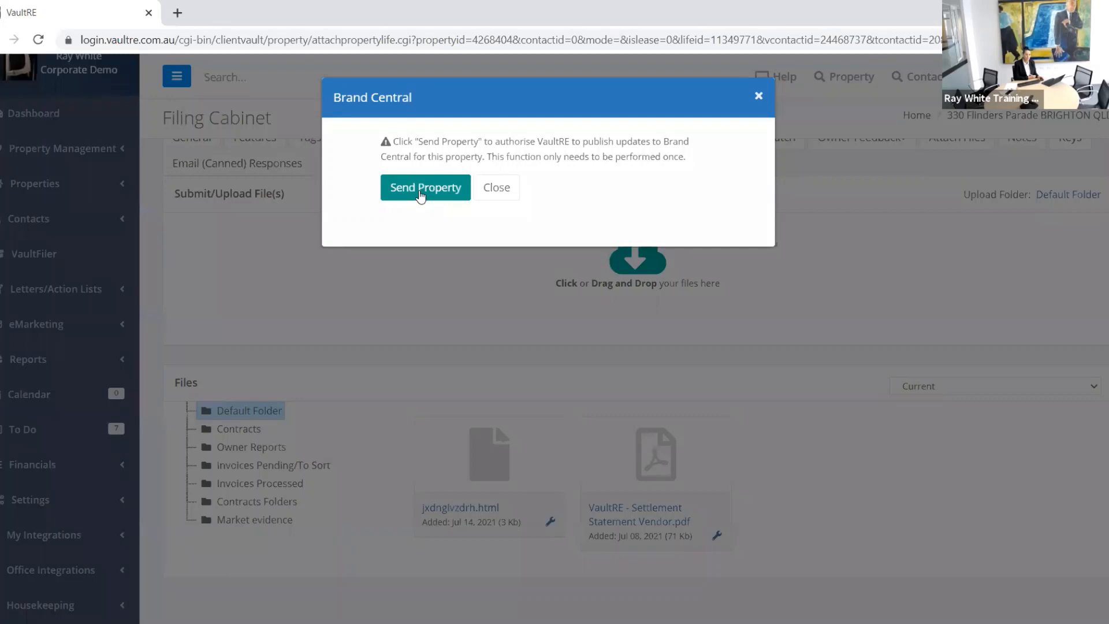
left_click(421, 195)
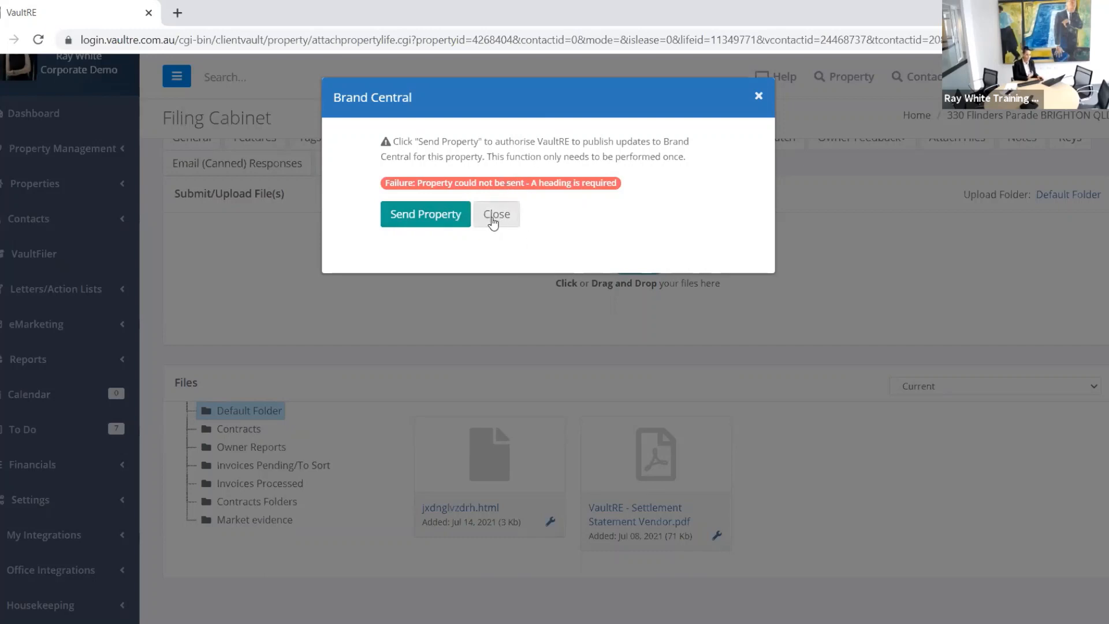
left_click(494, 222)
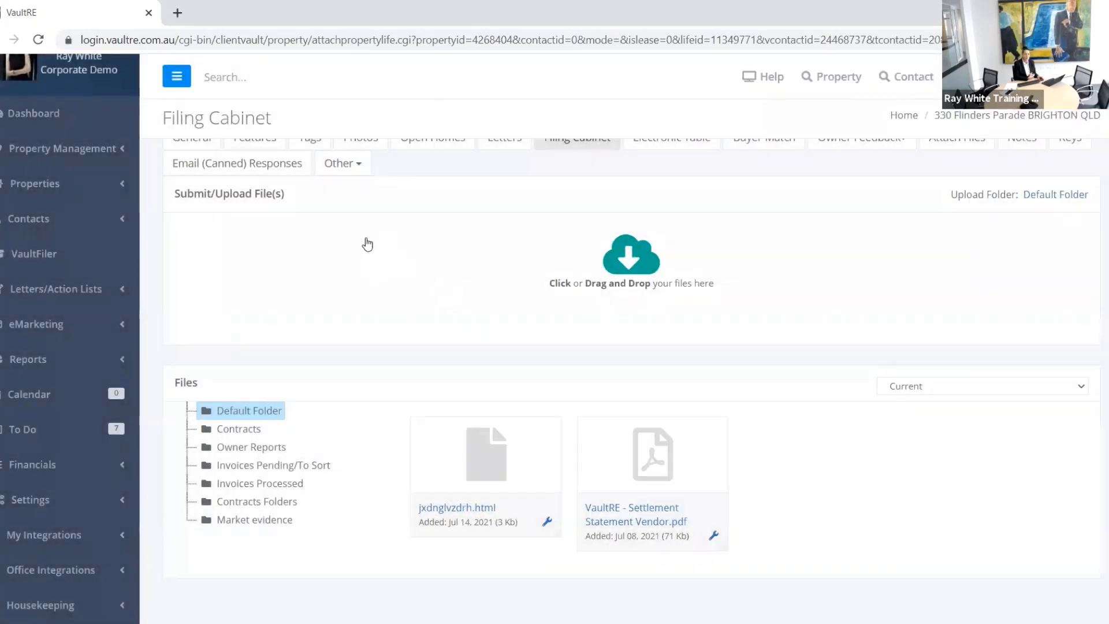
left_click(344, 165)
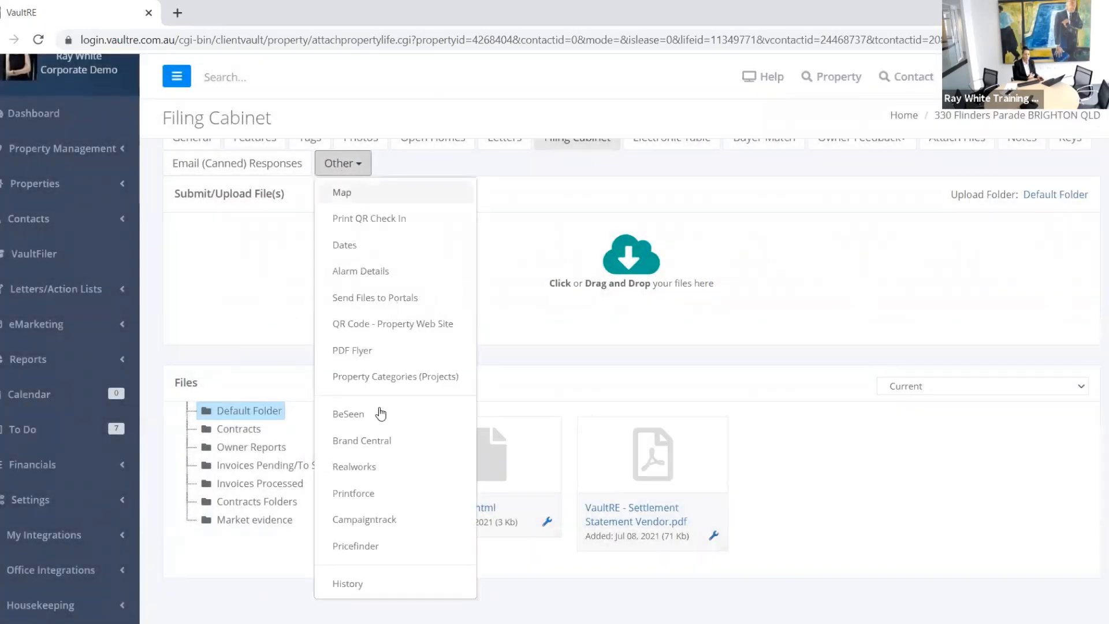
left_click(367, 413)
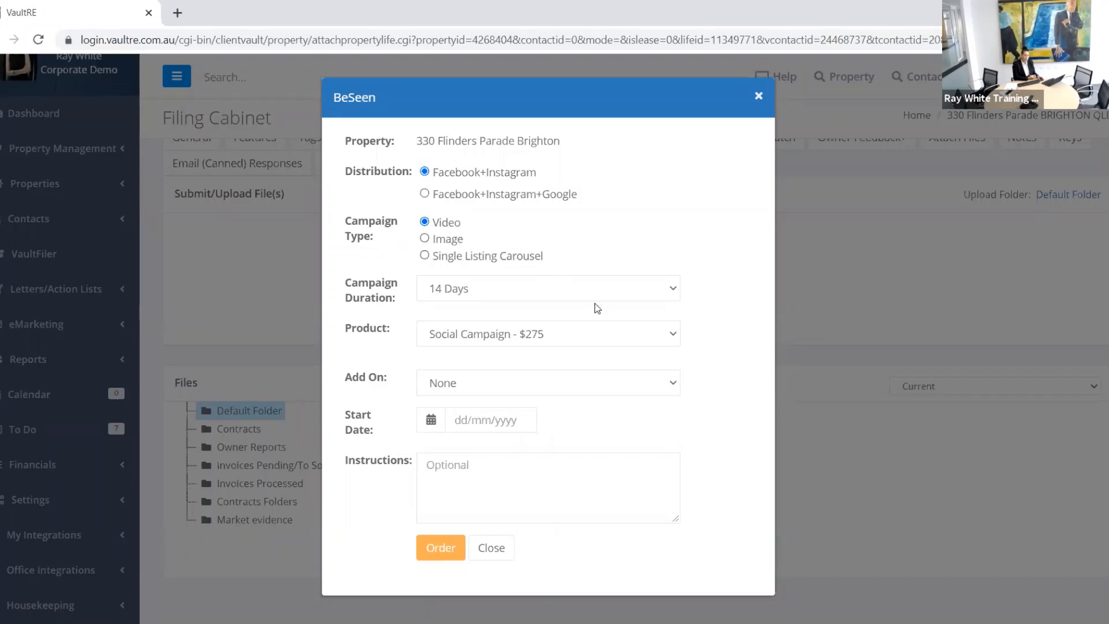
left_click(651, 290)
left_click(565, 440)
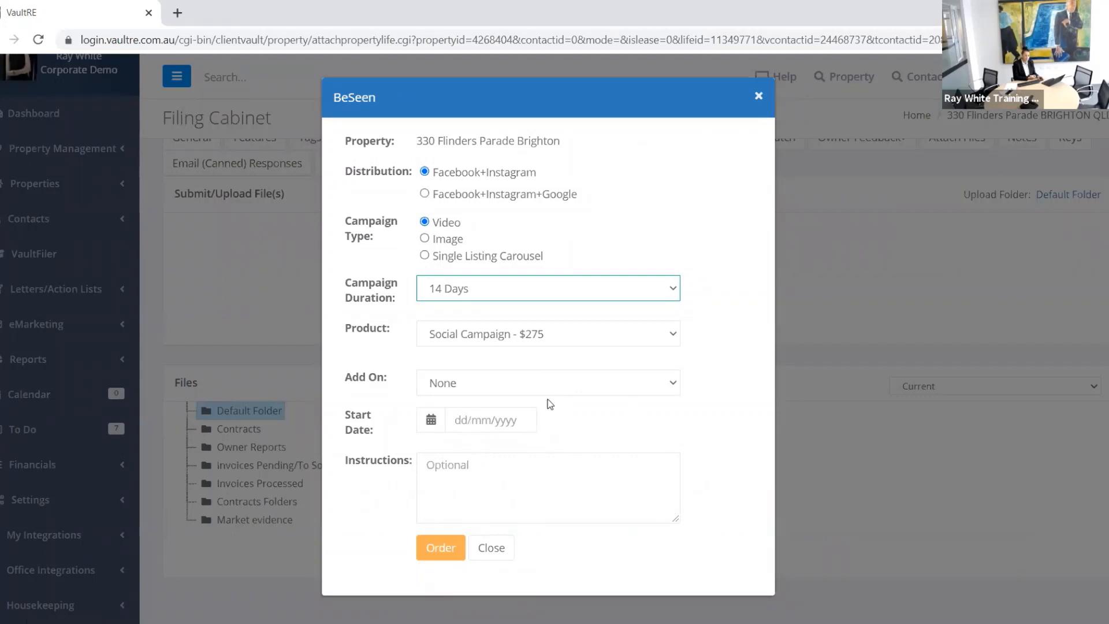
left_click(469, 472)
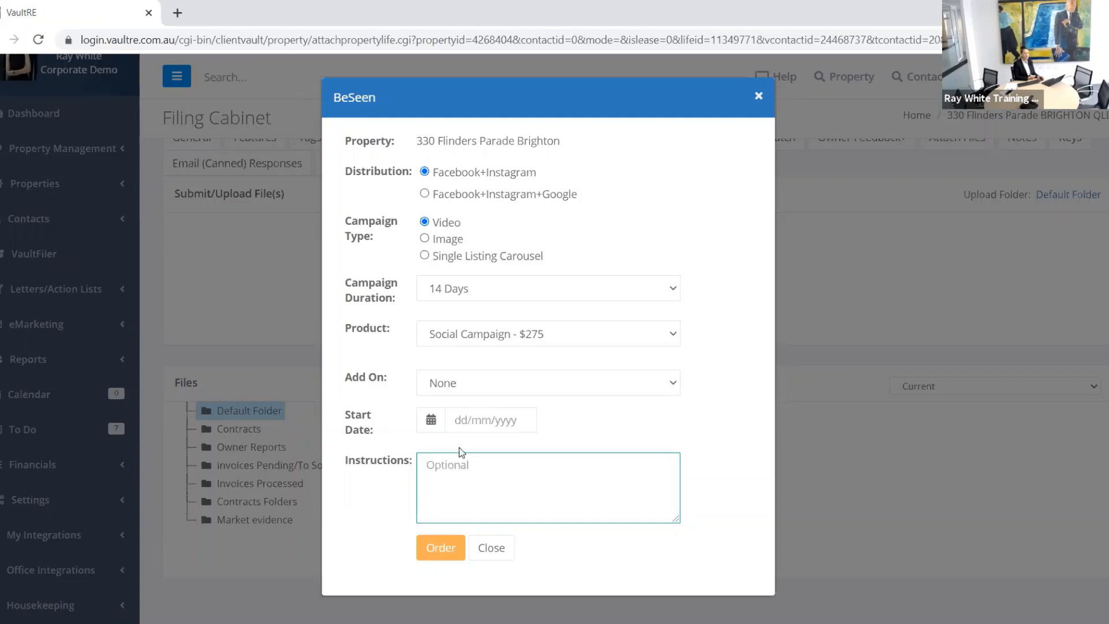
left_click(500, 549)
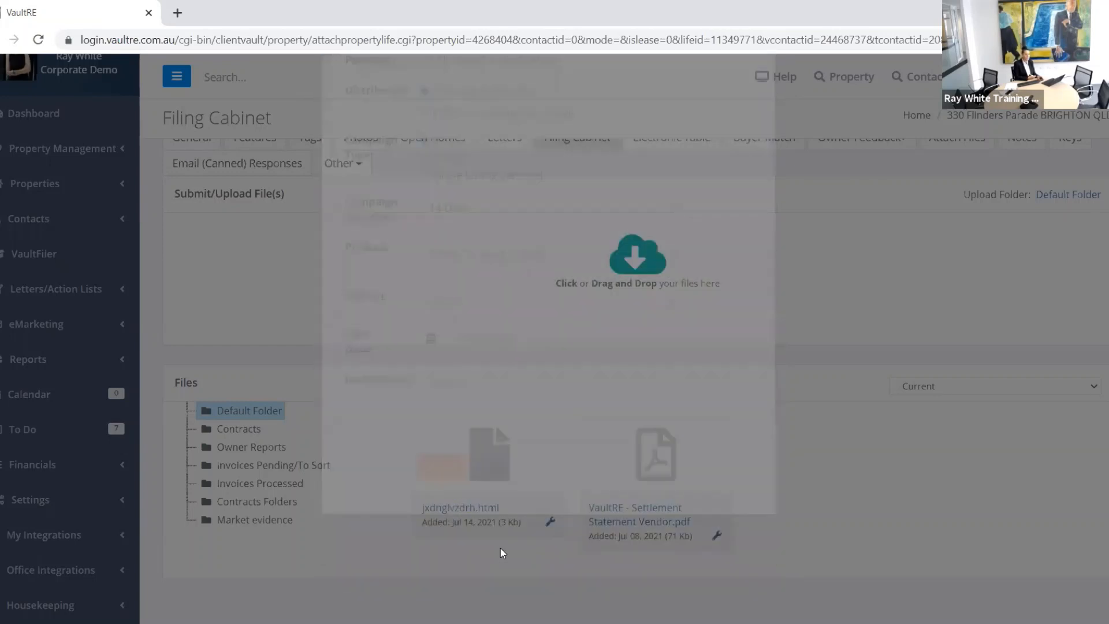
left_click(349, 165)
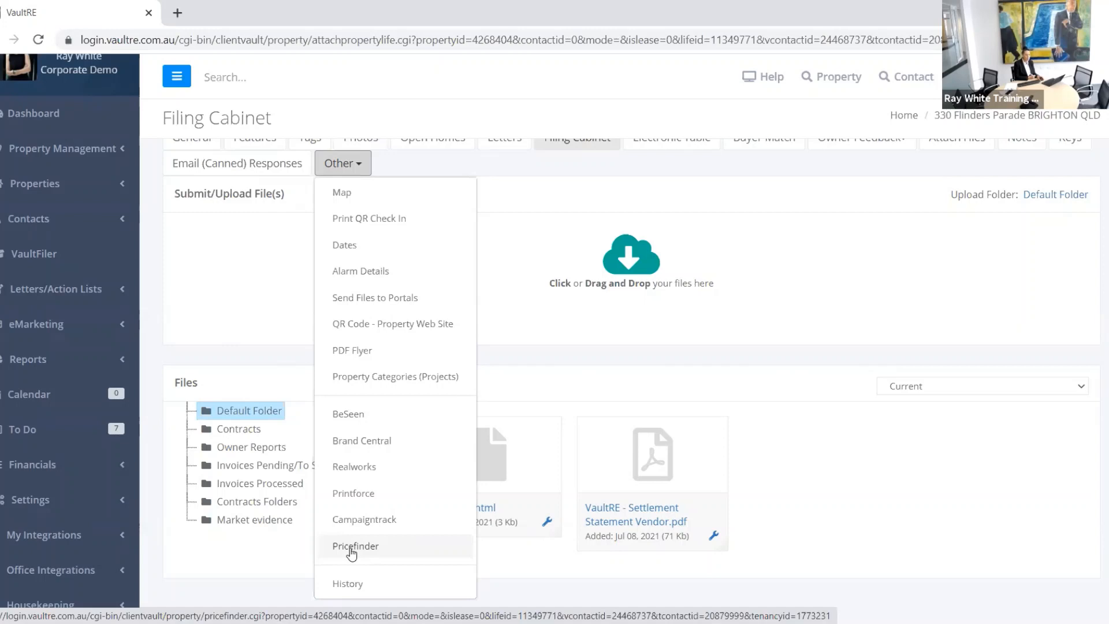
Step: Explore the property's Pricefinder page: CMA, Go To Pricefinder, and a rental CMA request
left_click(352, 549)
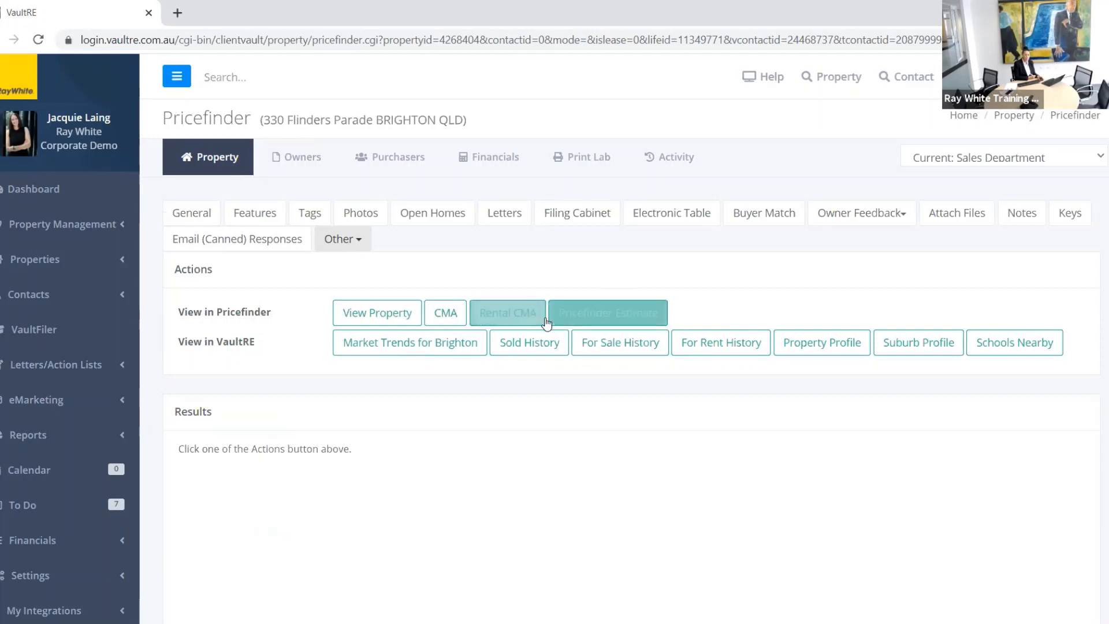
left_click(445, 313)
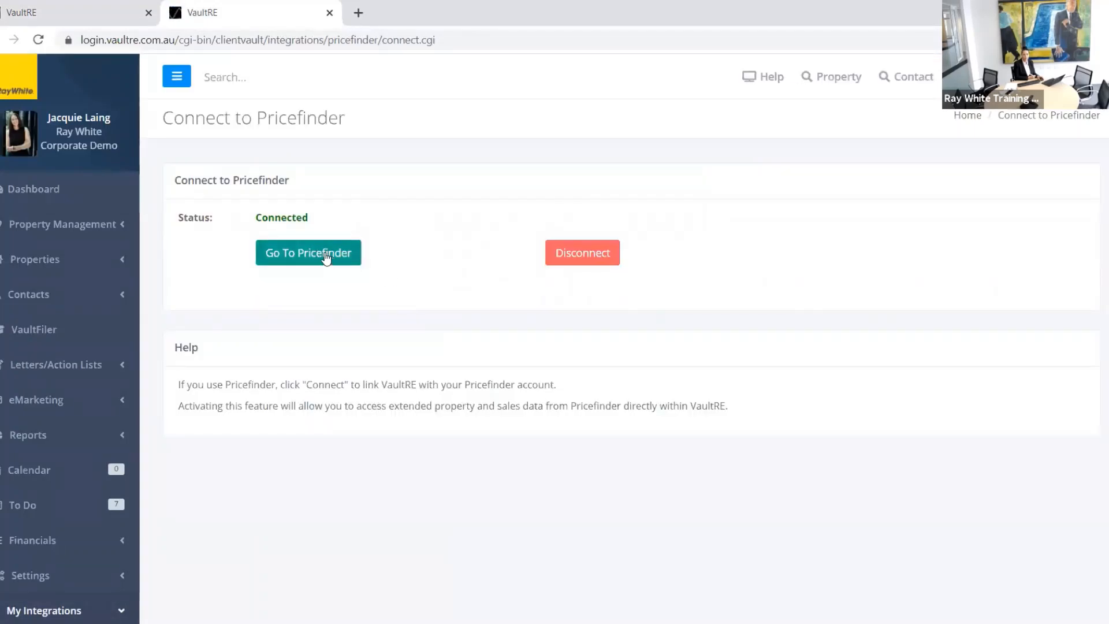
left_click(326, 258)
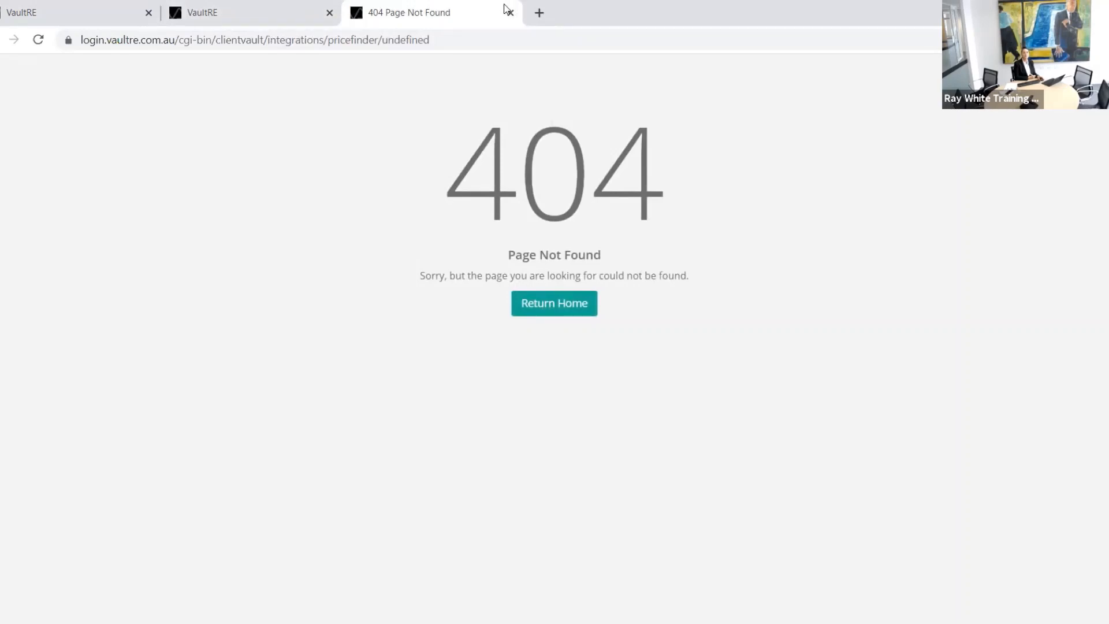
left_click(554, 304)
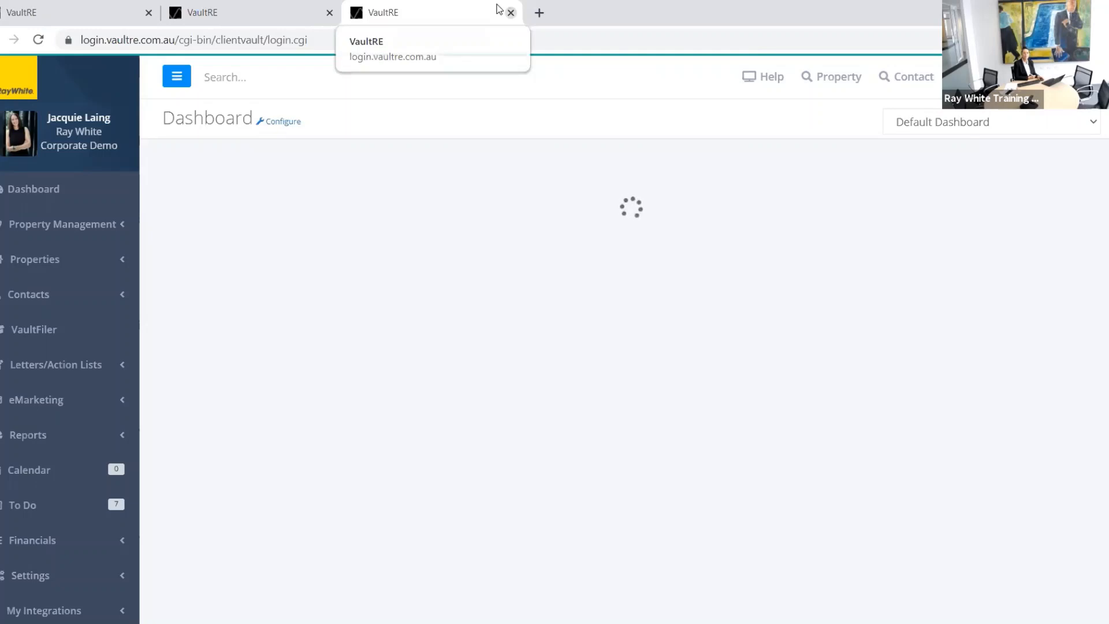
left_click(508, 12)
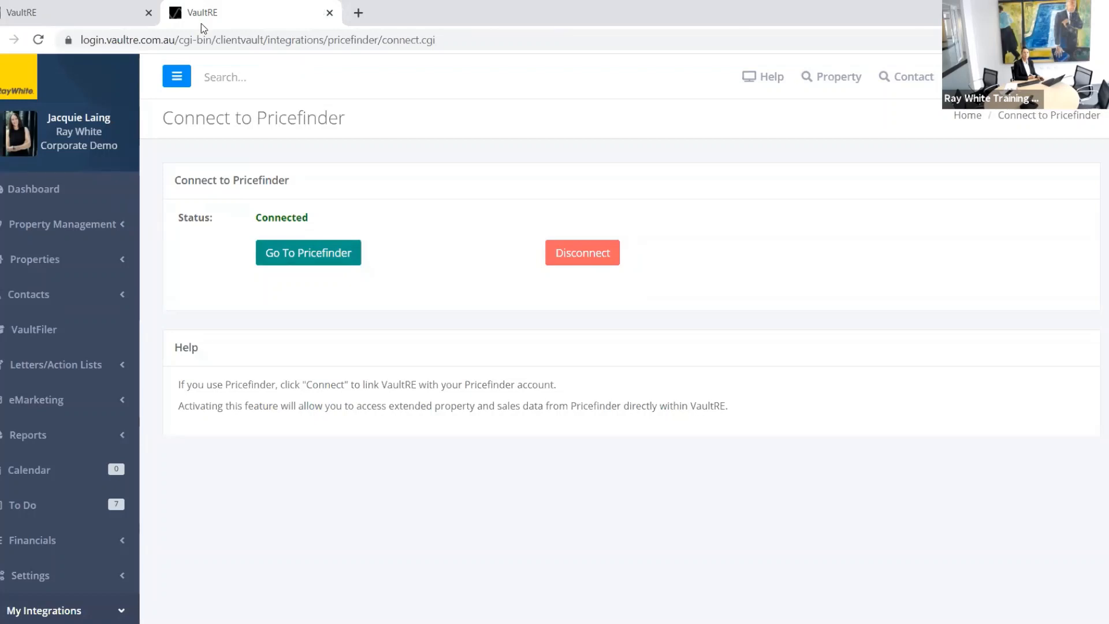
left_click(132, 14)
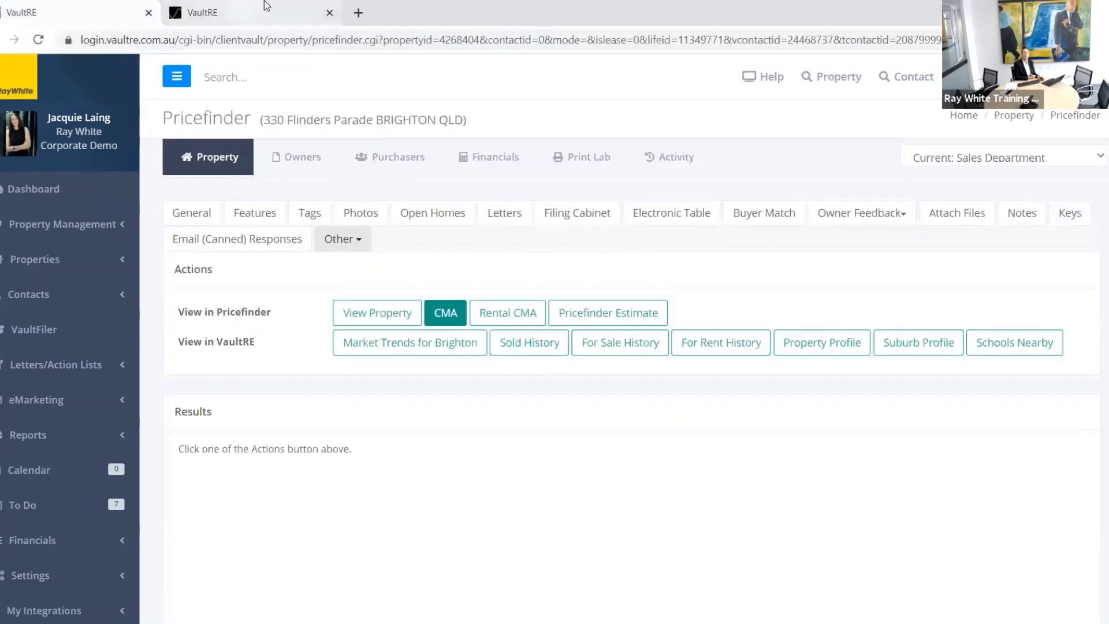
left_click(294, 15)
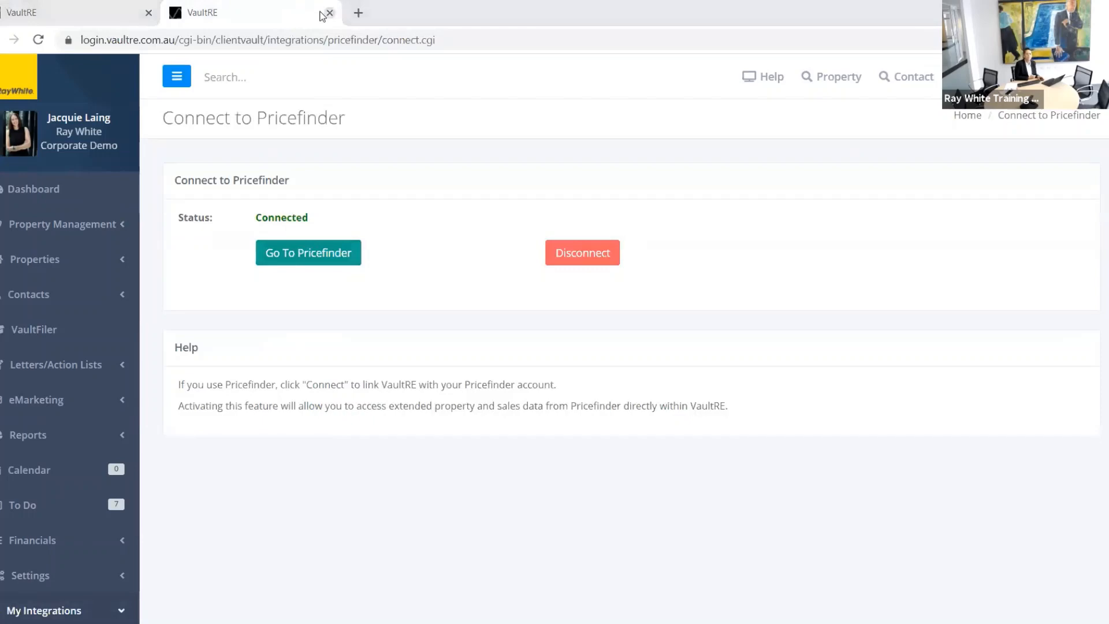
left_click(105, 11)
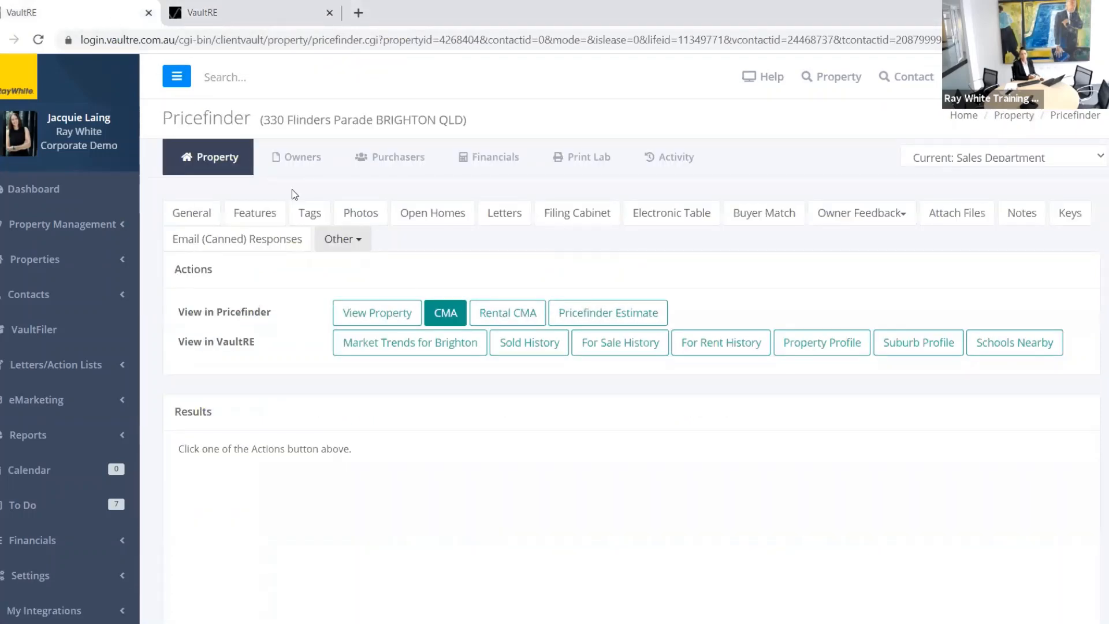
left_click(487, 315)
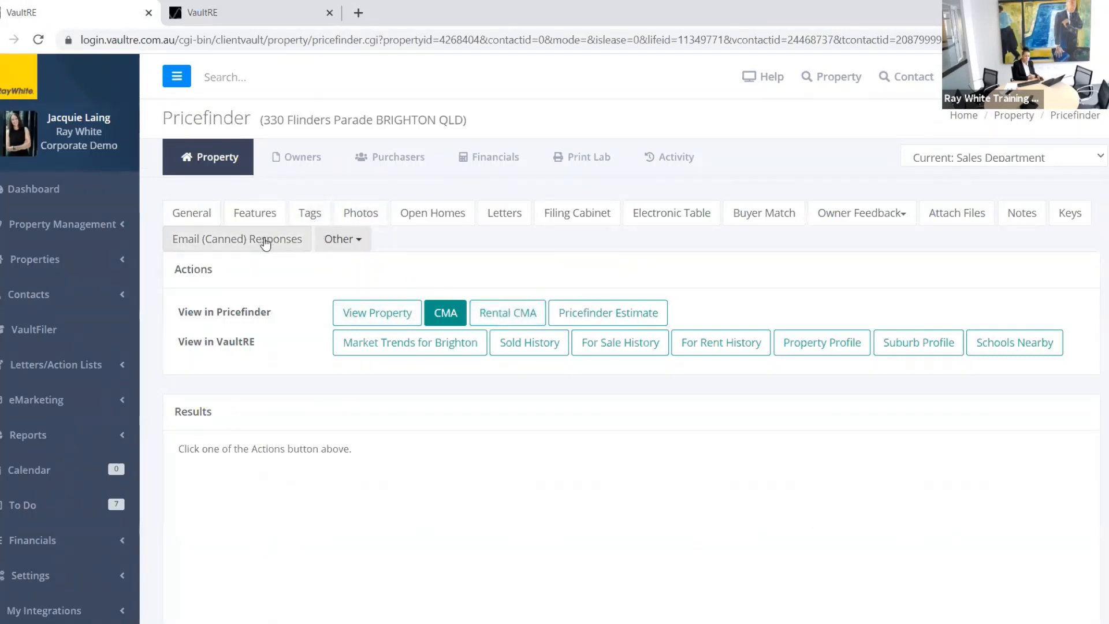
Step: Show the Email (Canned) Responses, keeping Holding Area automation on Generic Template
left_click(265, 241)
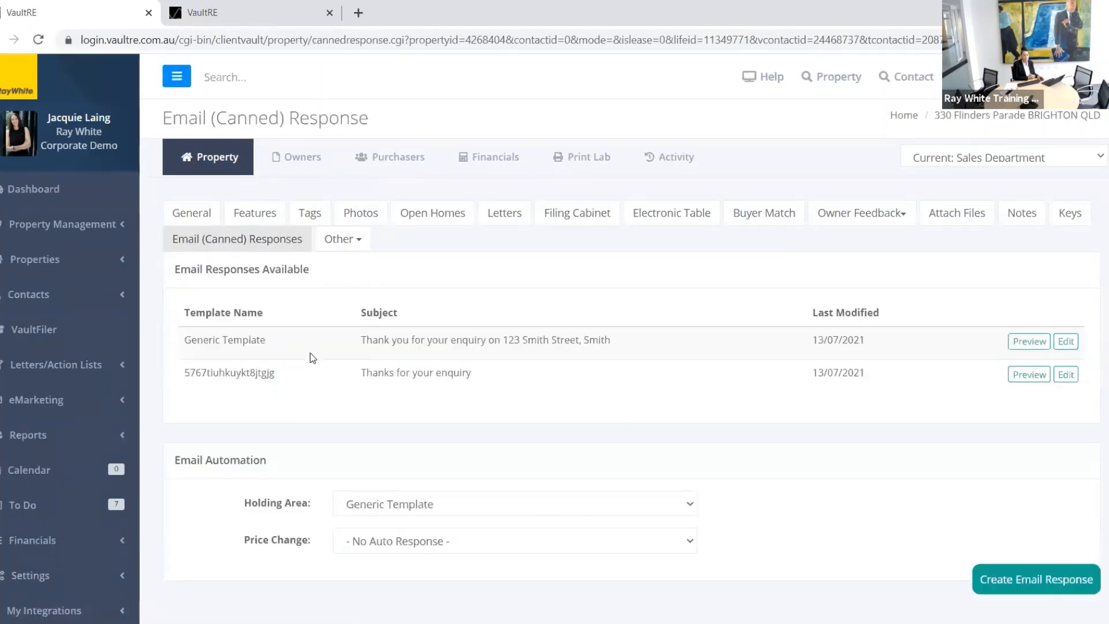
scroll(304, 348, "down", 1)
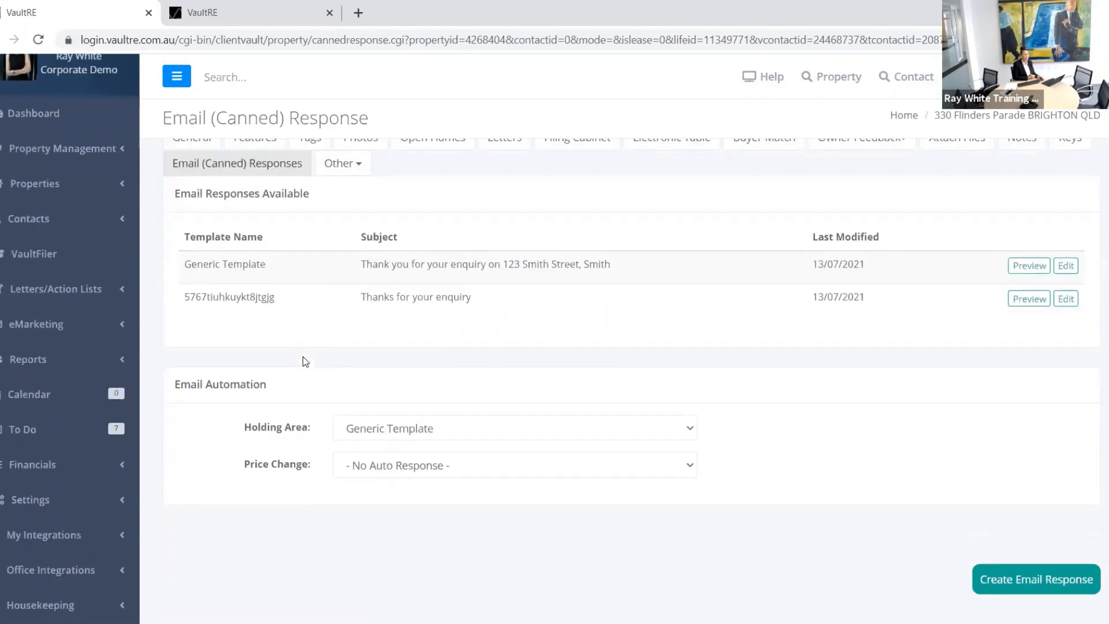
scroll(304, 370, "up", 1)
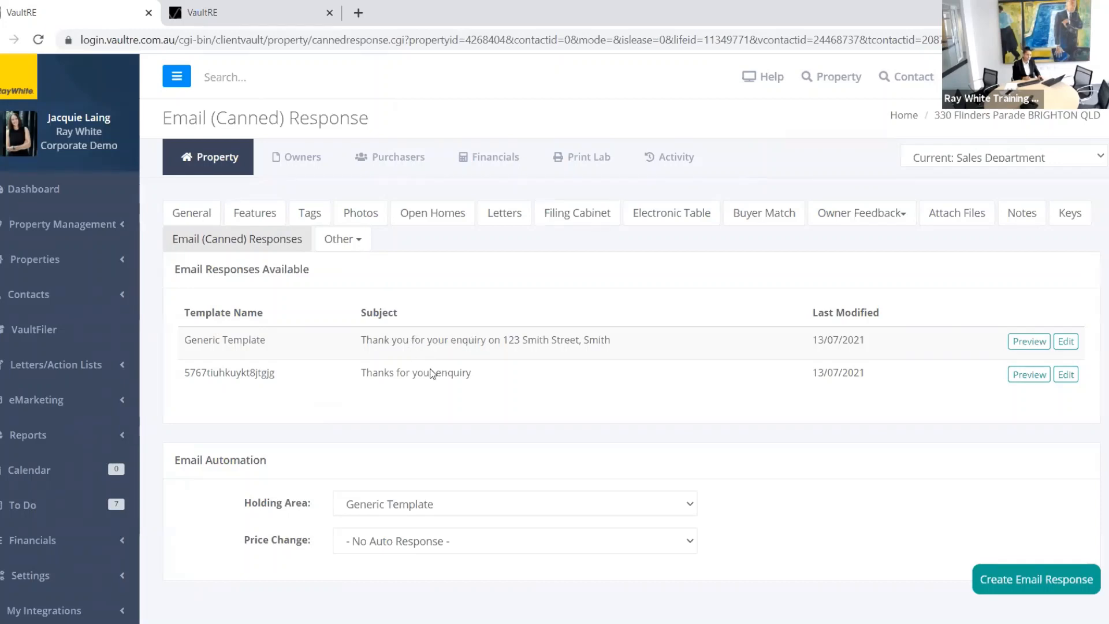
scroll(486, 390, "down", 1)
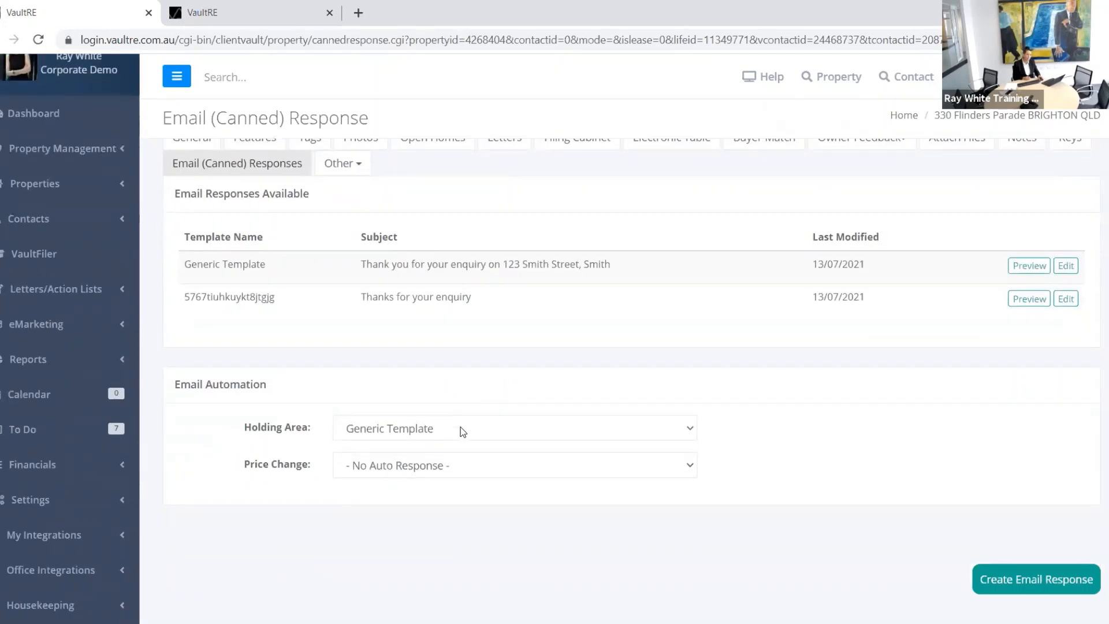
left_click(441, 436)
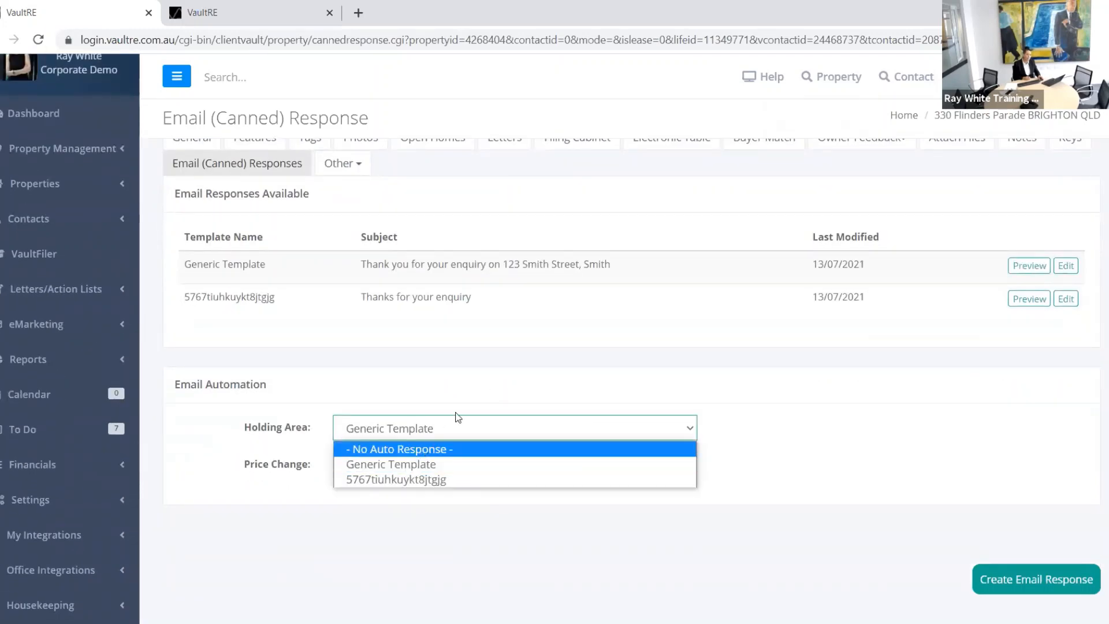
left_click(496, 325)
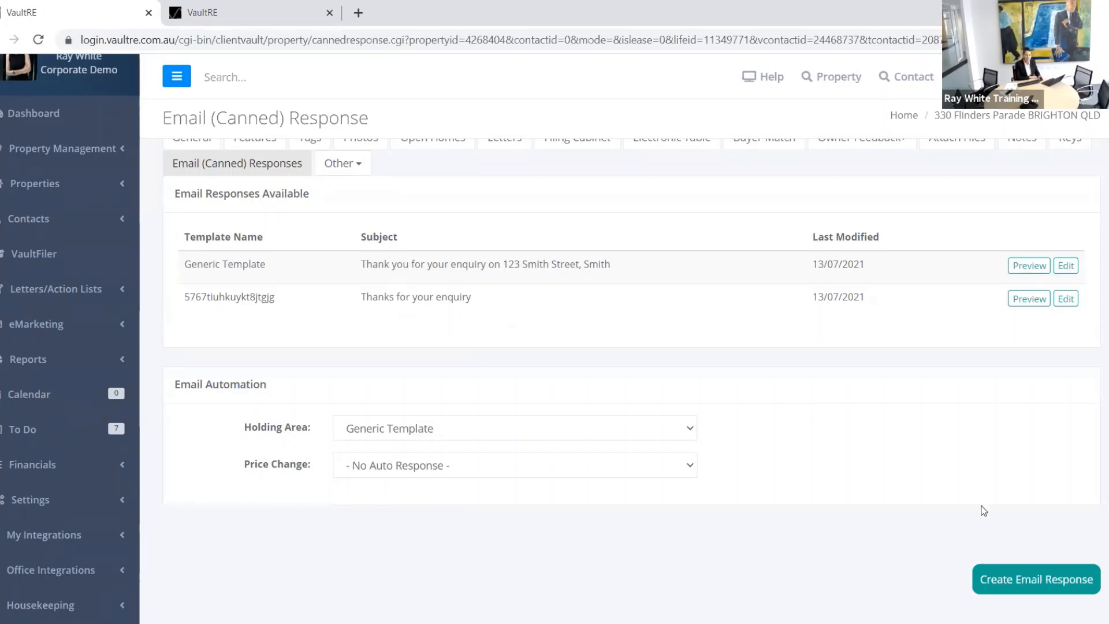
left_click(1034, 583)
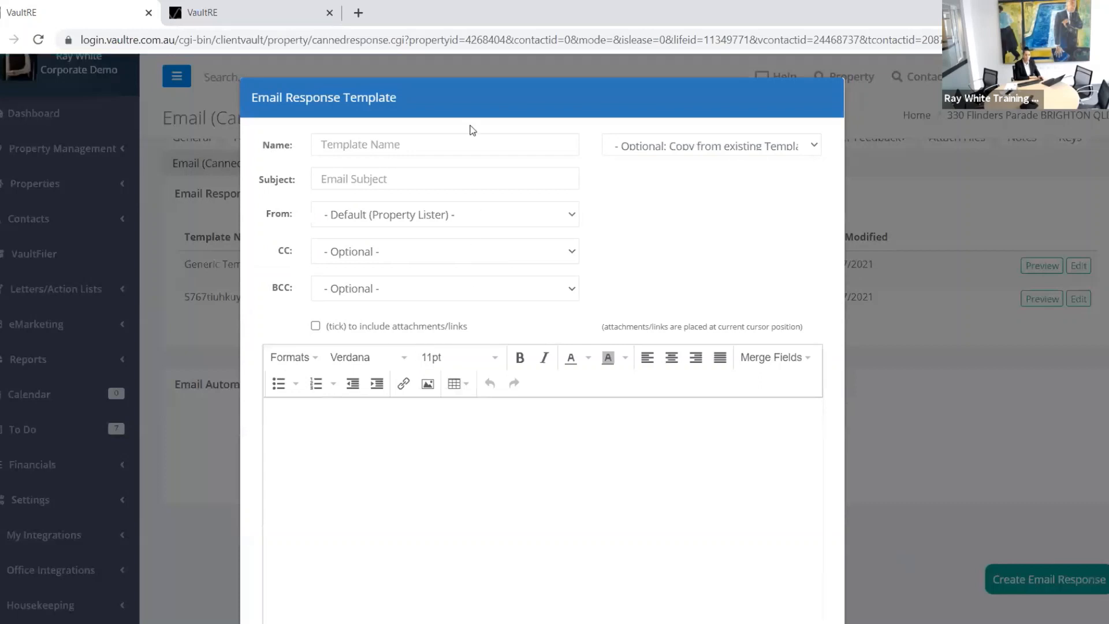
left_click(461, 141)
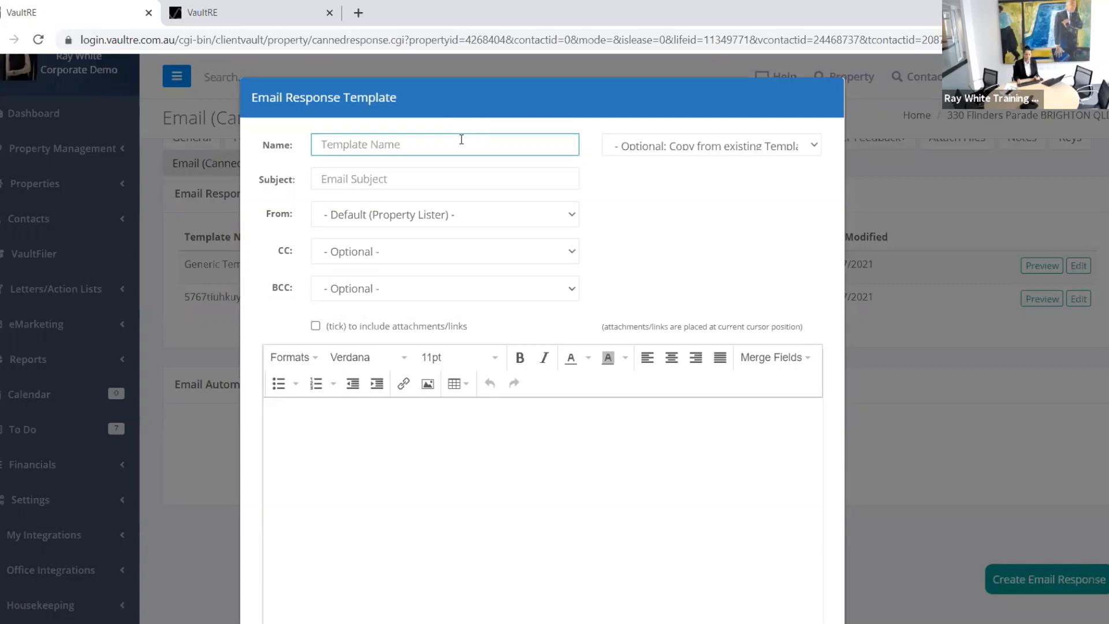
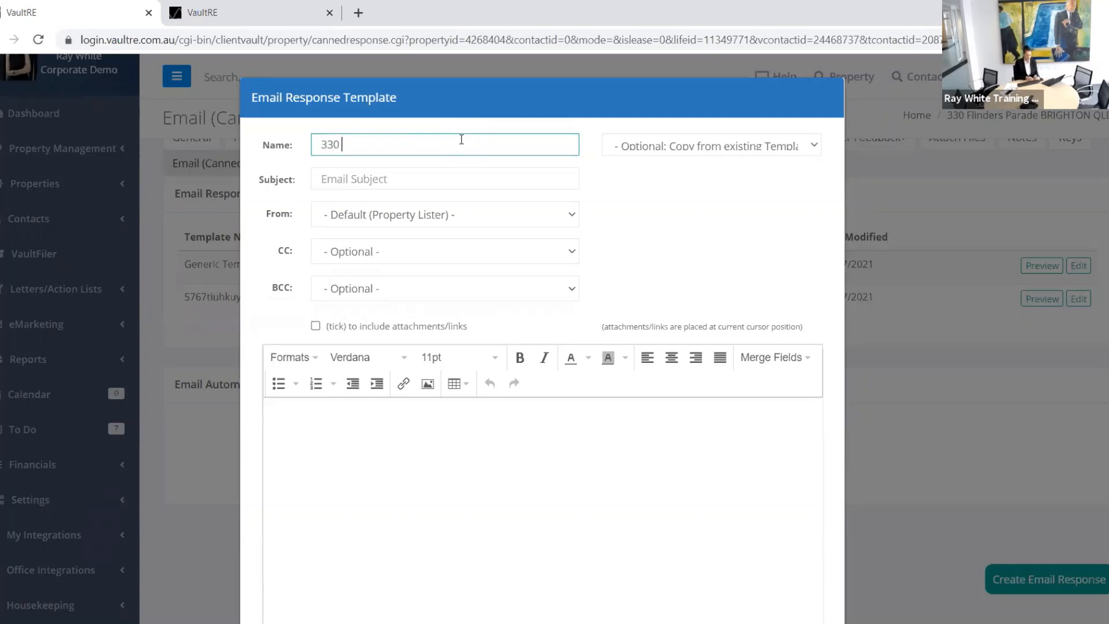
left_click(357, 183)
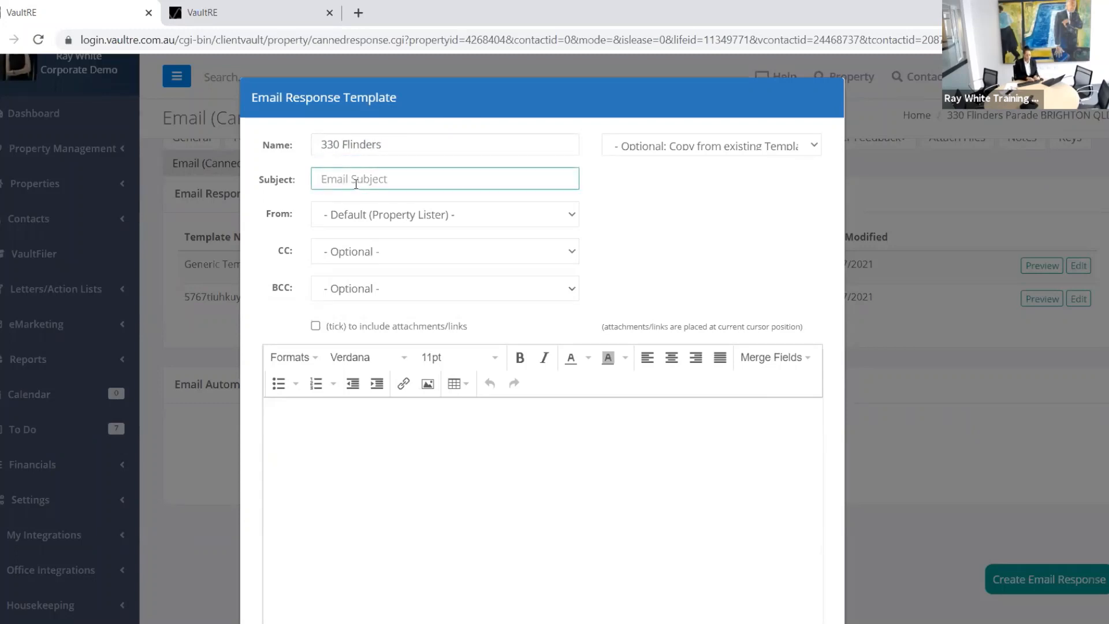
type("Thanksyou for your enquiry on ")
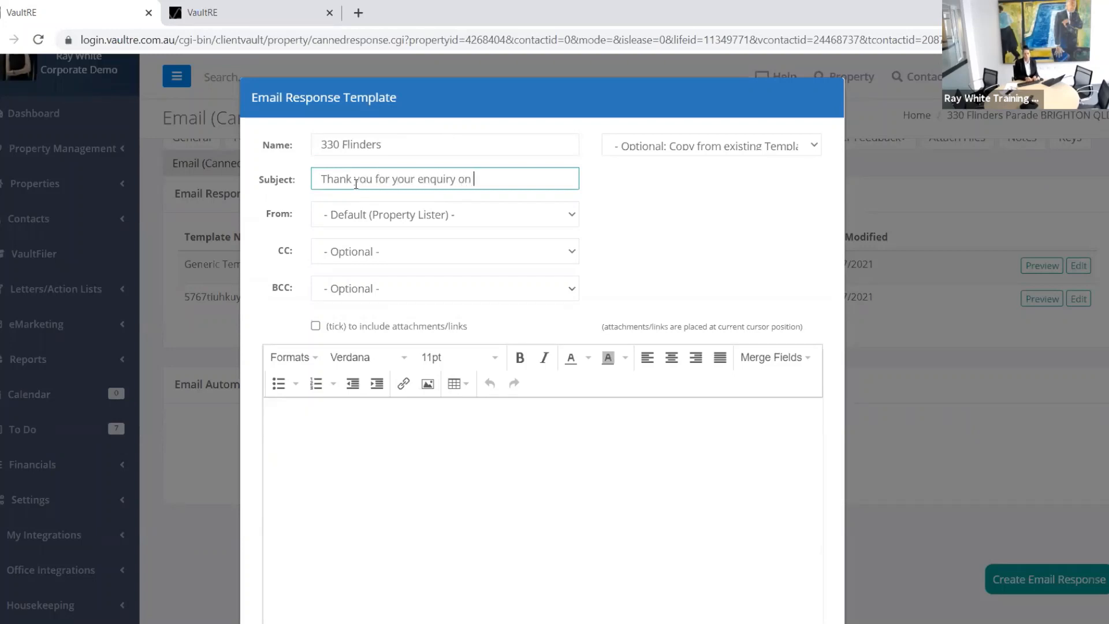
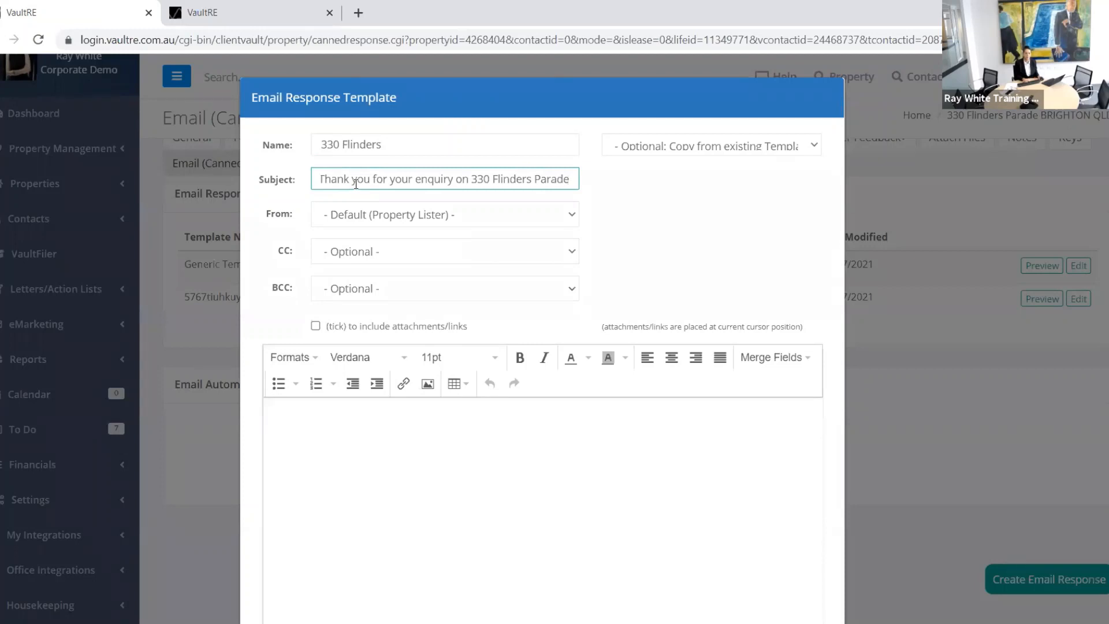
left_click(313, 430)
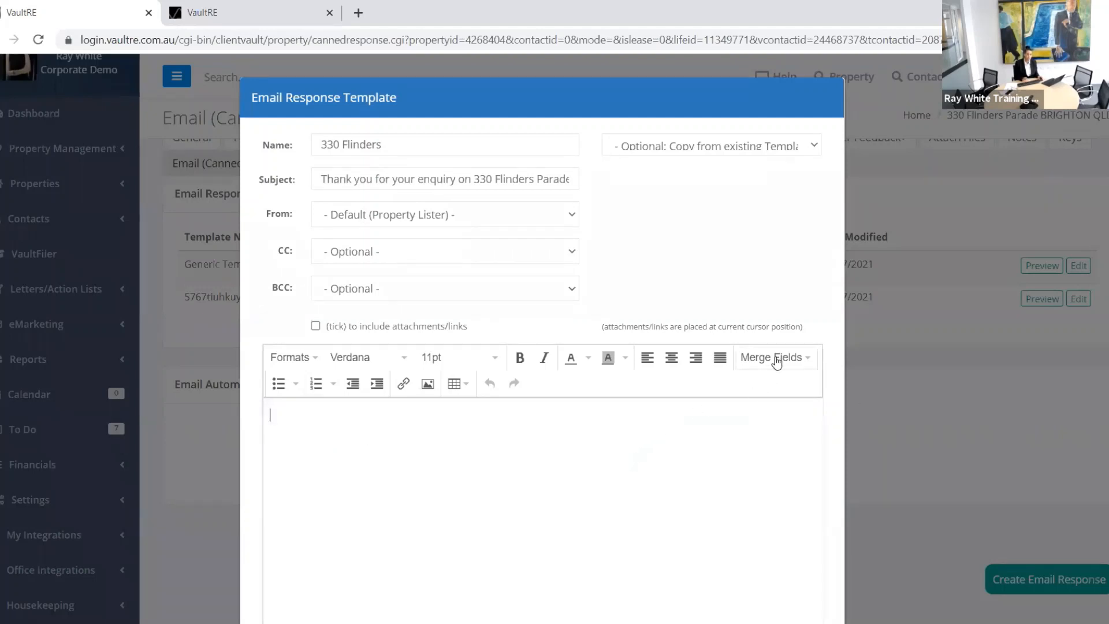
left_click(777, 358)
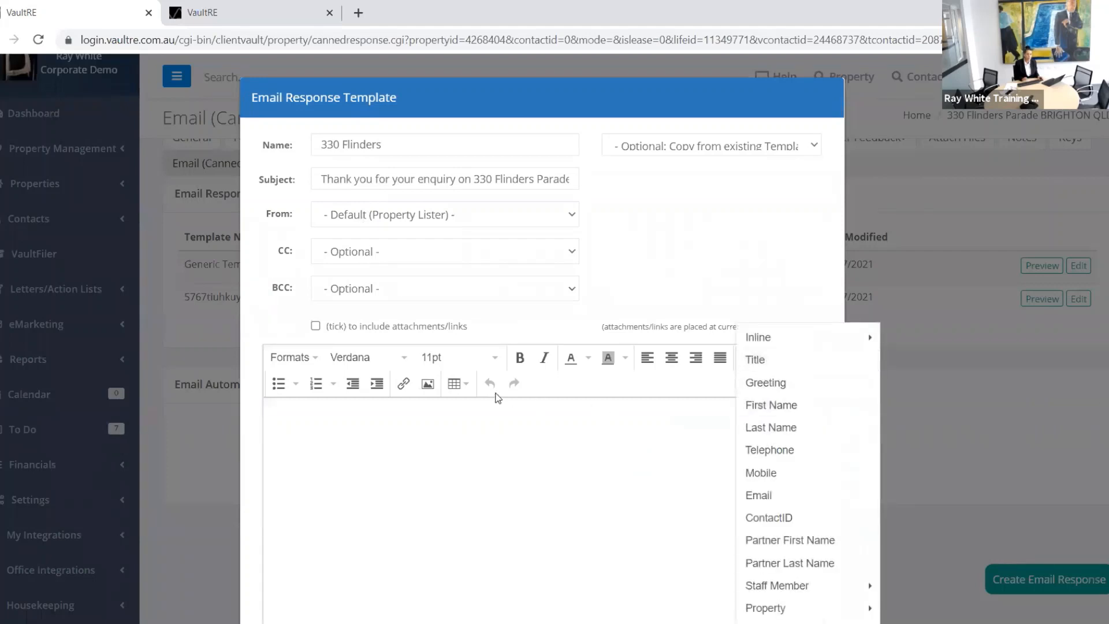
left_click(305, 419)
left_click(789, 360)
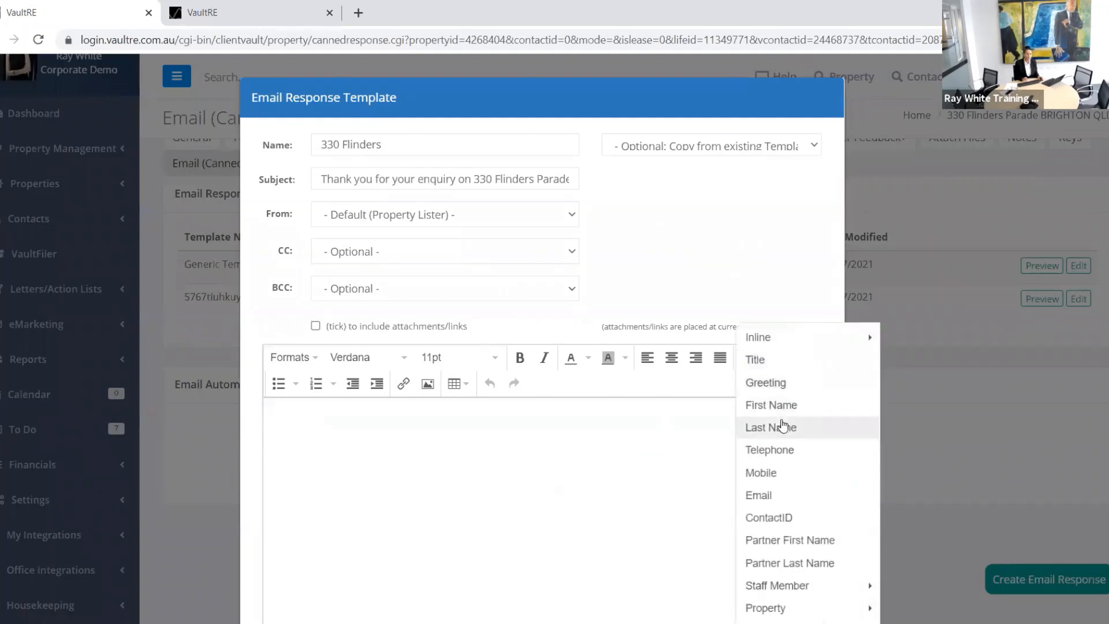
mouse_move(776, 585)
mouse_move(768, 607)
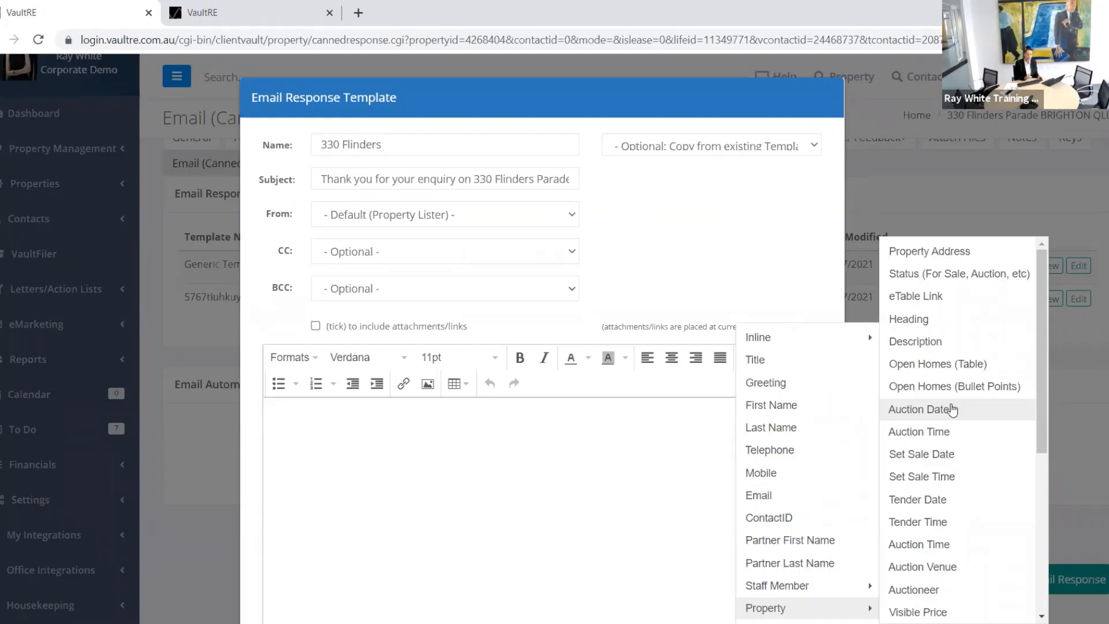
left_click(555, 427)
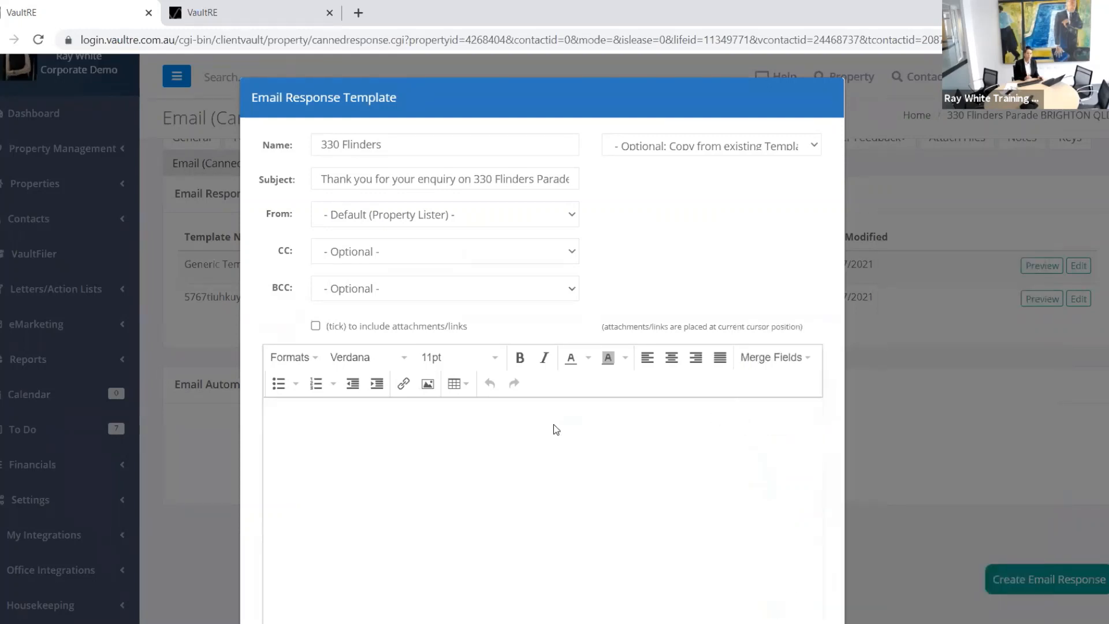
Step: Copy the Residential Auction Enquiry (Property Specific) template text into the body
left_click(809, 151)
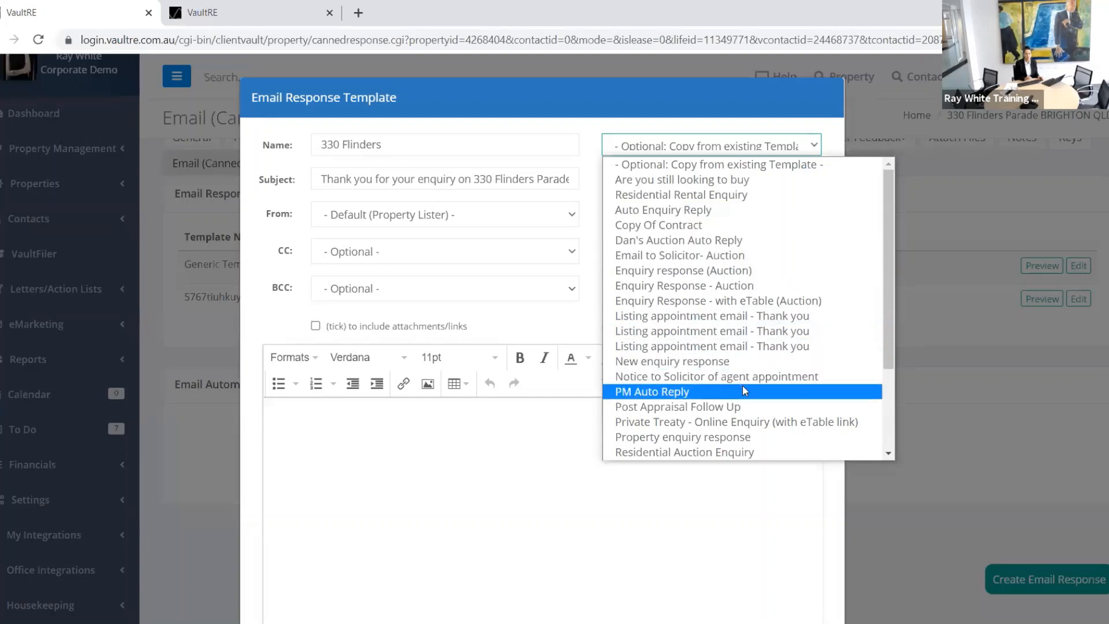
scroll(739, 384, "down", 3)
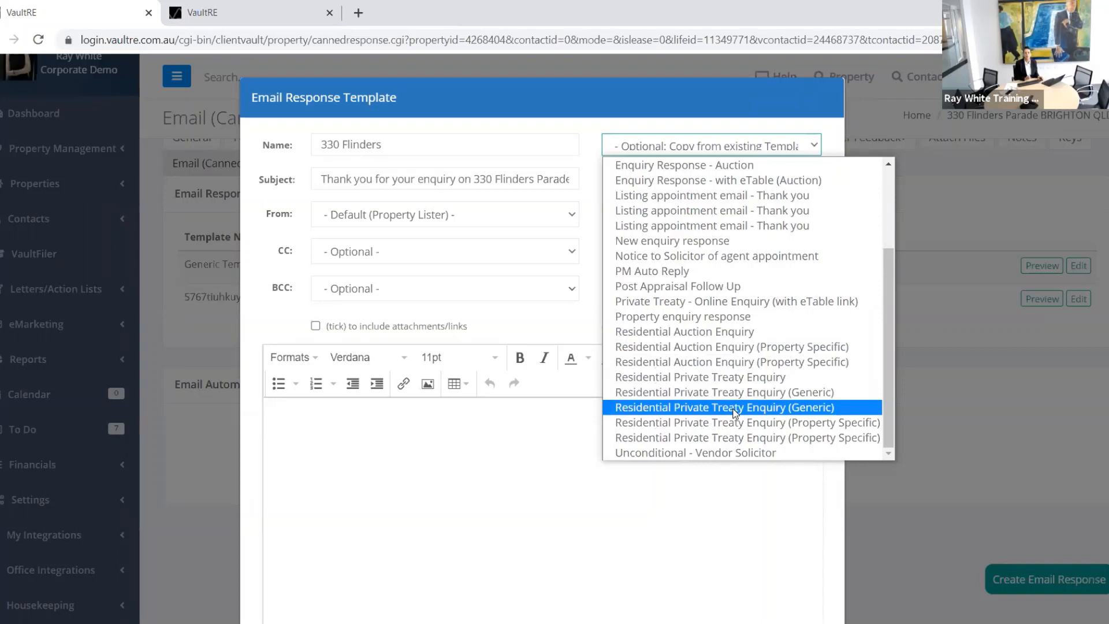
left_click(716, 368)
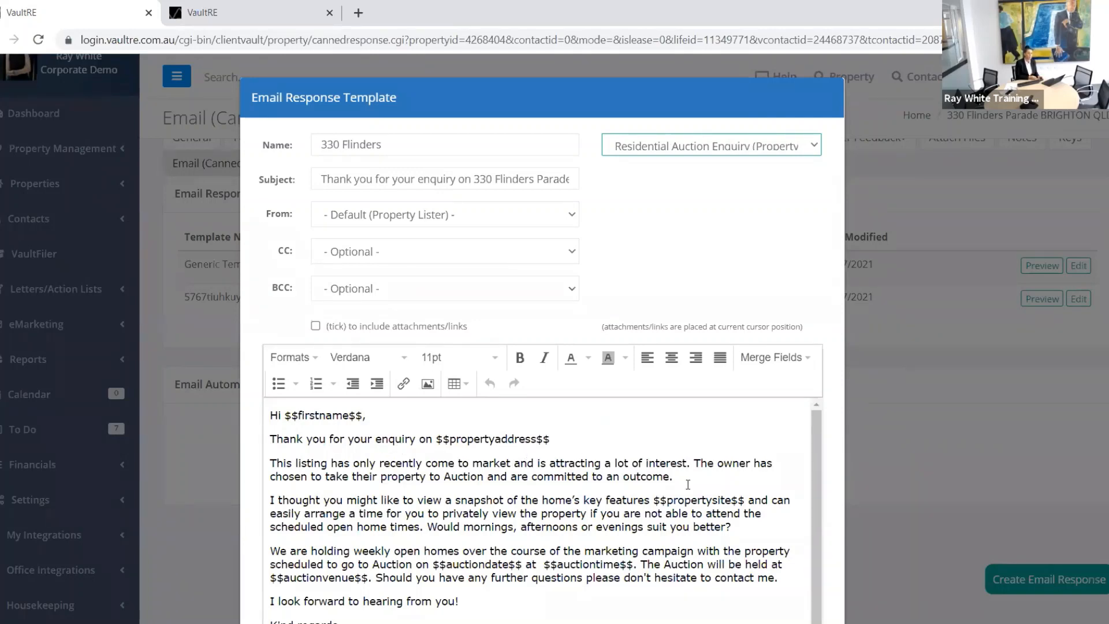
Step: Add a line reading 'Add additional information' below the outcome sentence
left_click(682, 475)
key("Return")
key("Return")
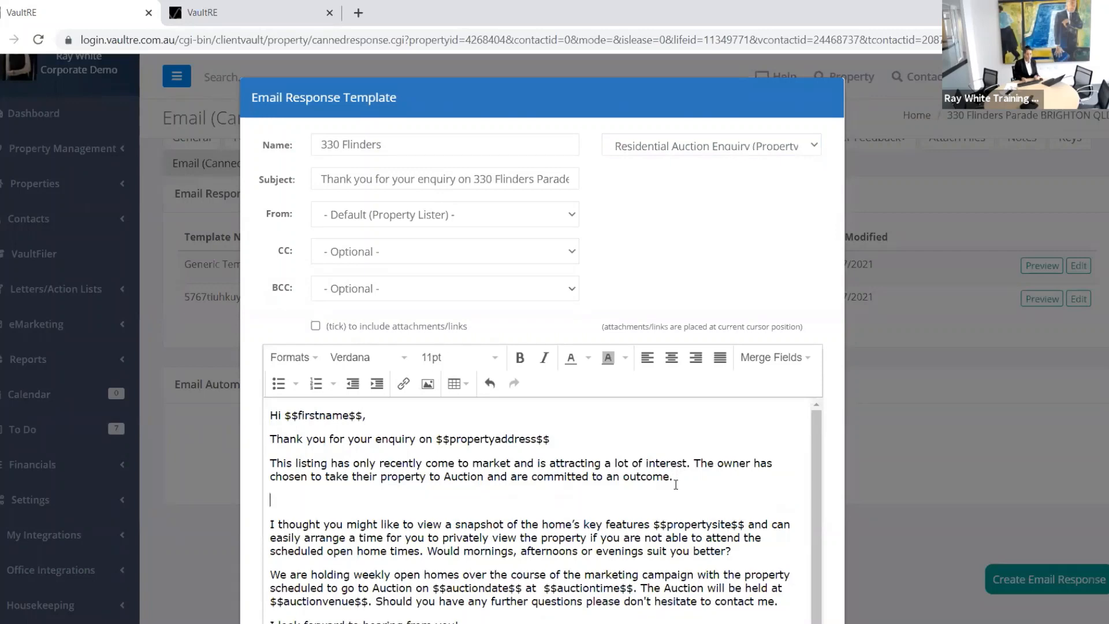
key("Up")
type("A")
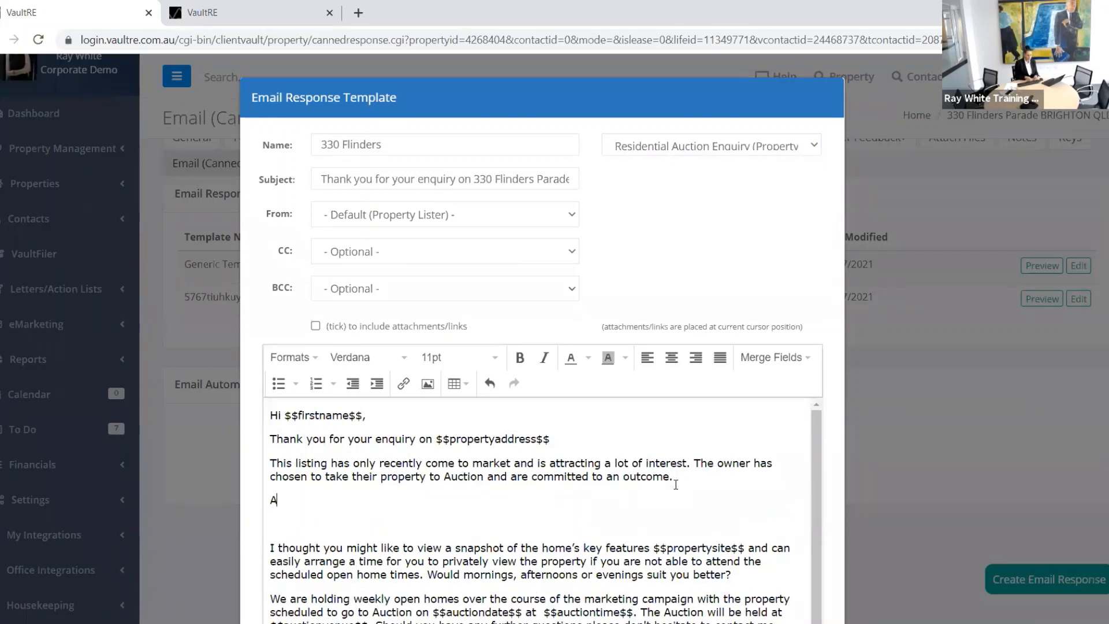
type("dd additional information")
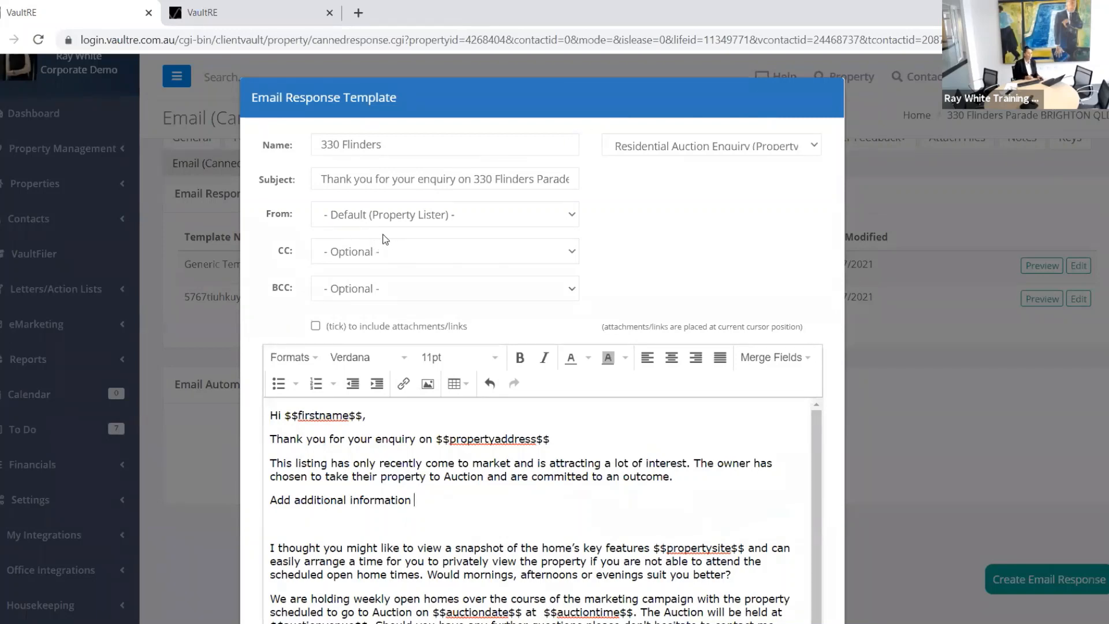
Step: Leave the From sender at its default and cancel the template without saving
left_click(569, 215)
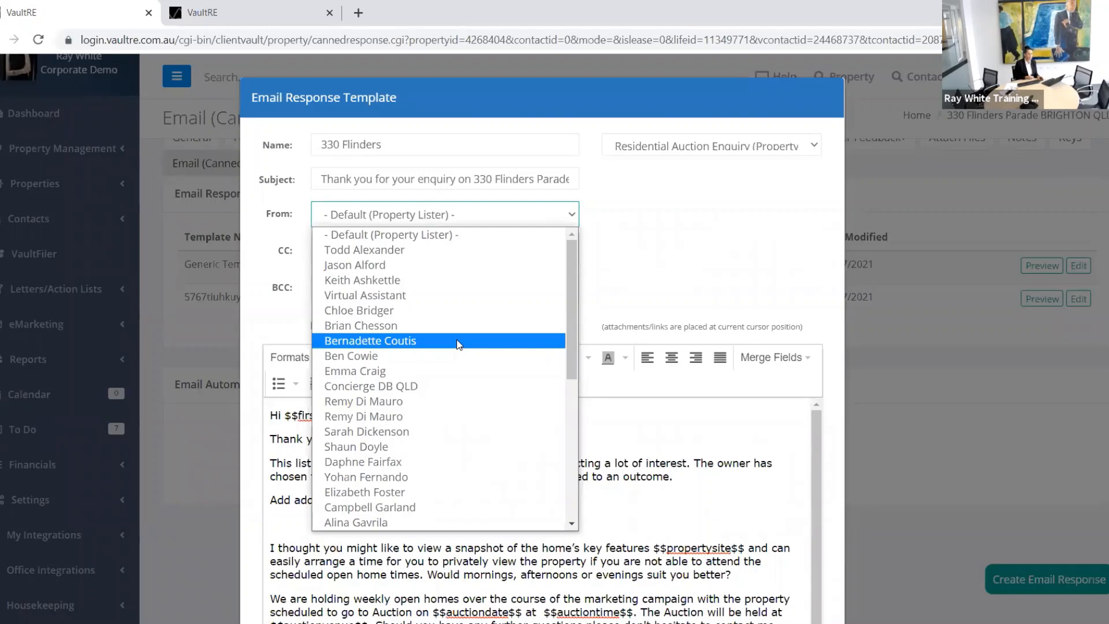
left_click(657, 205)
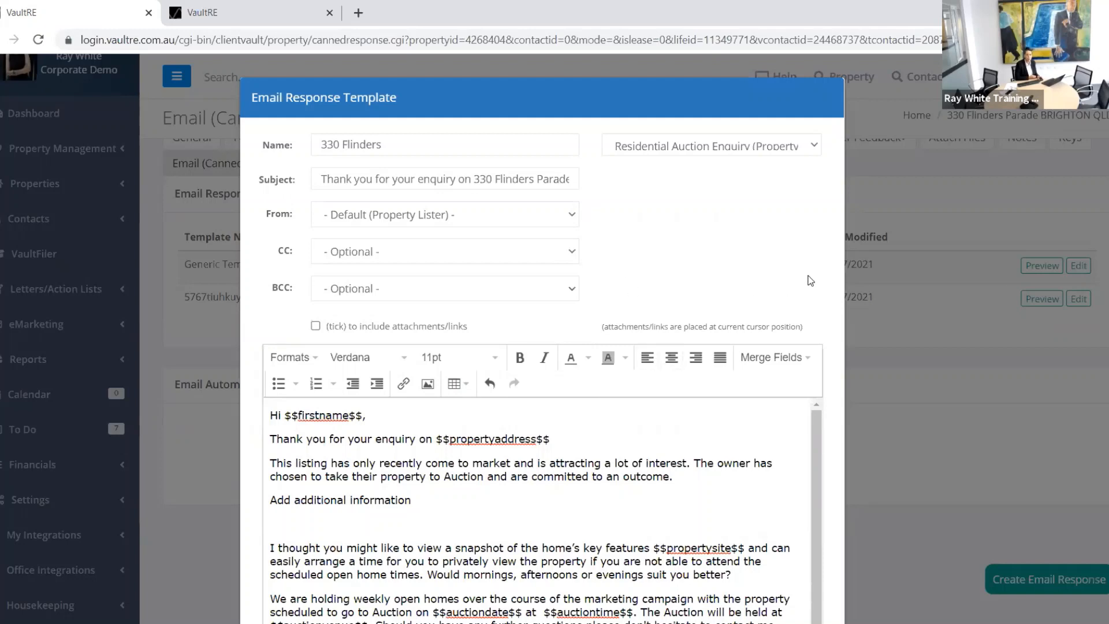
scroll(730, 541, "down", 1)
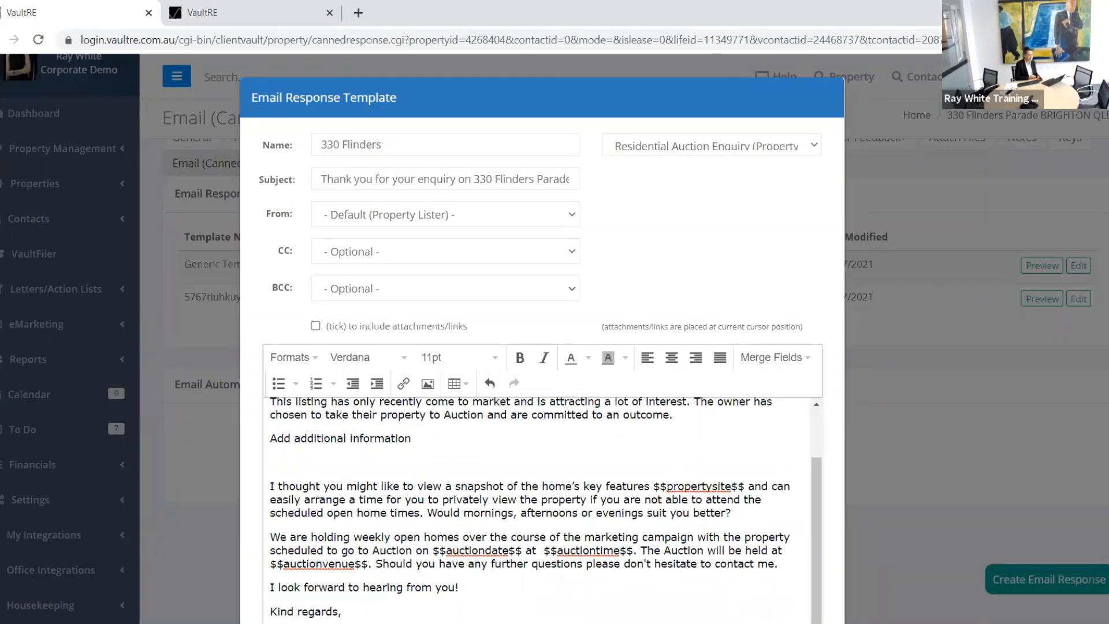
scroll(457, 471, "down", 3)
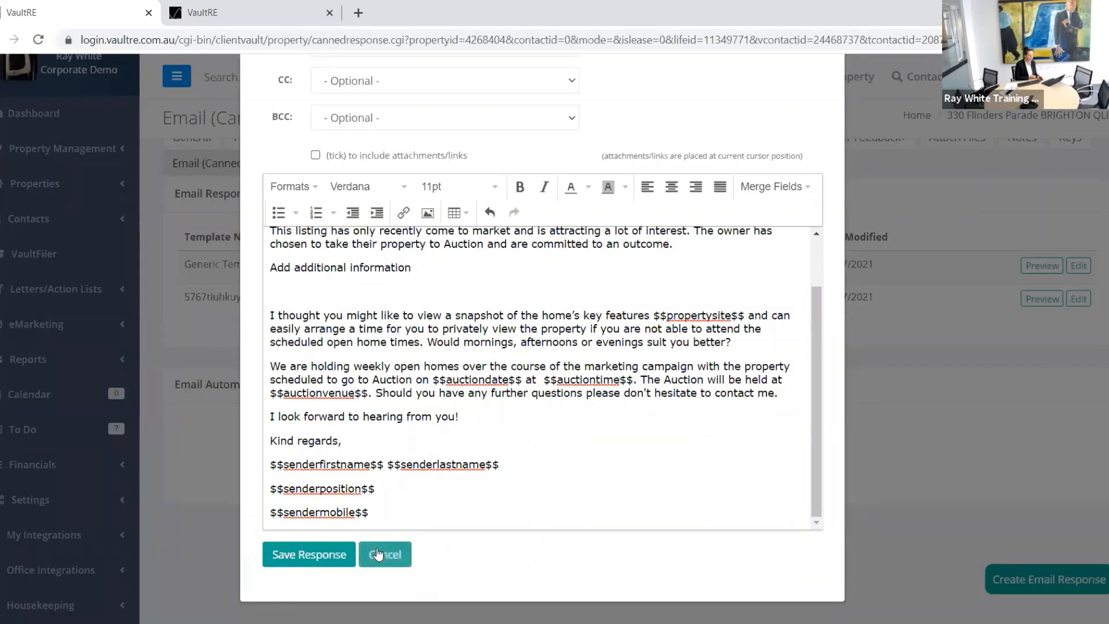
left_click(386, 555)
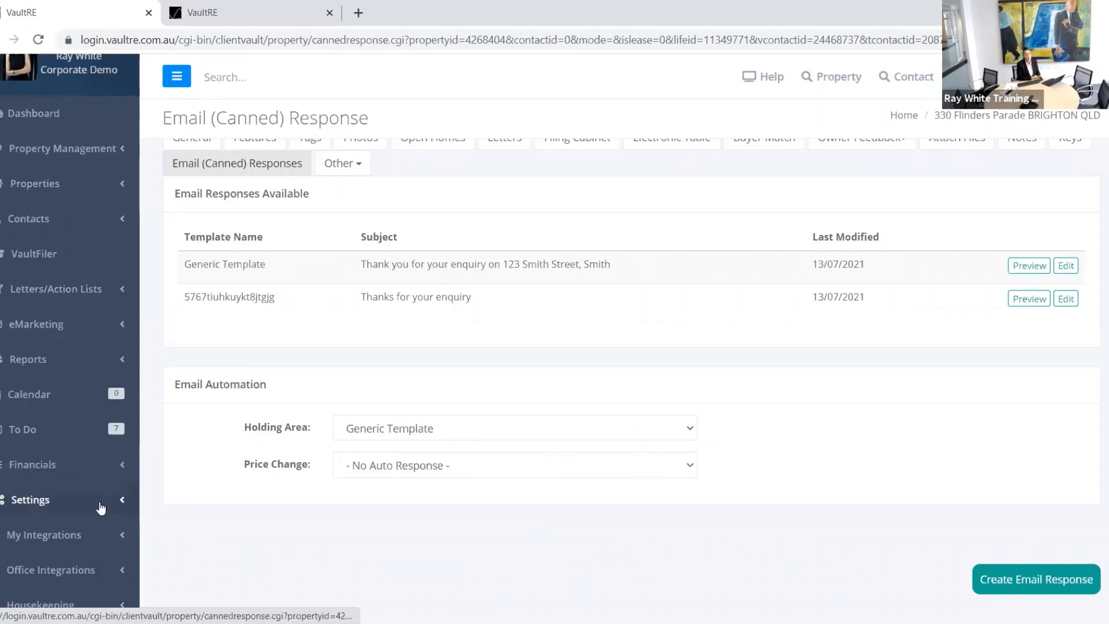
Step: Go to Settings > eMarketing > Setup Email Responses in the sidebar
scroll(100, 549, "down", 1)
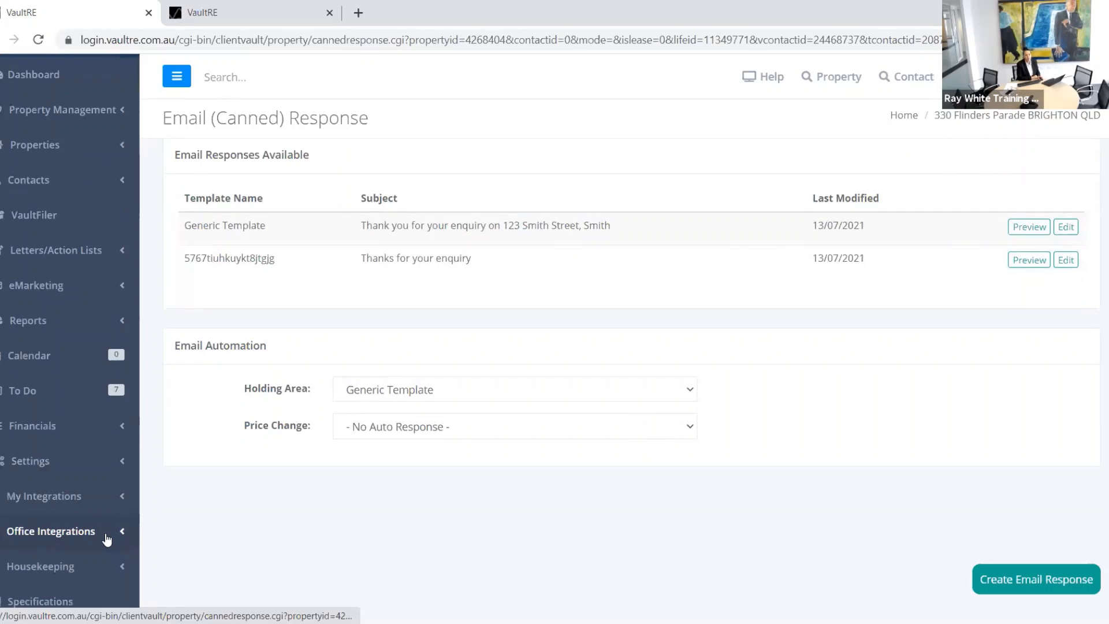
scroll(104, 535, "down", 1)
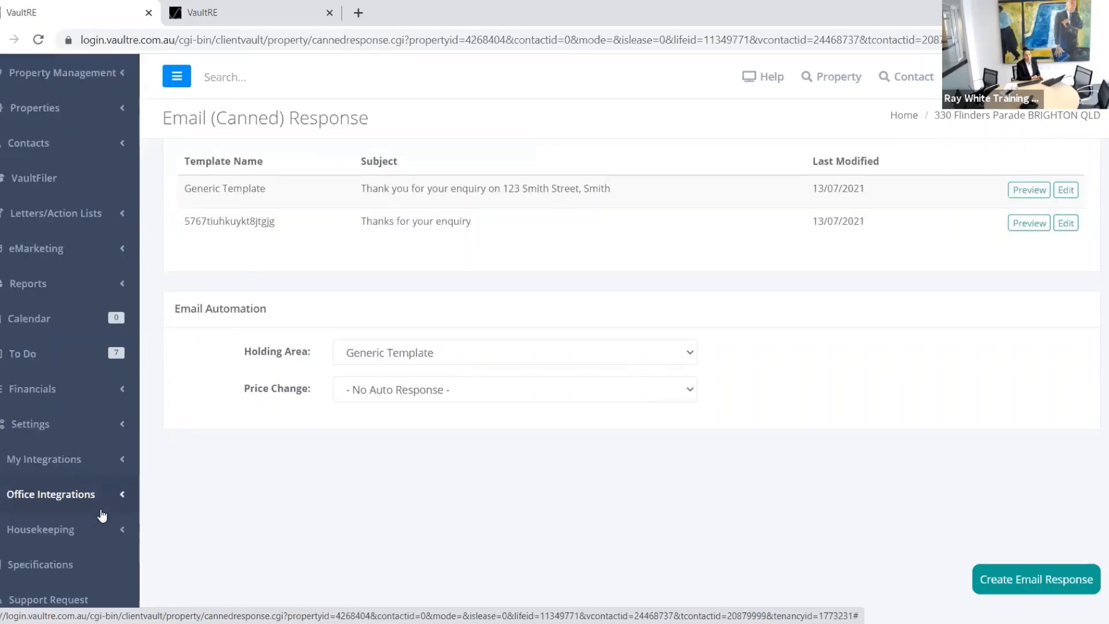
left_click(99, 433)
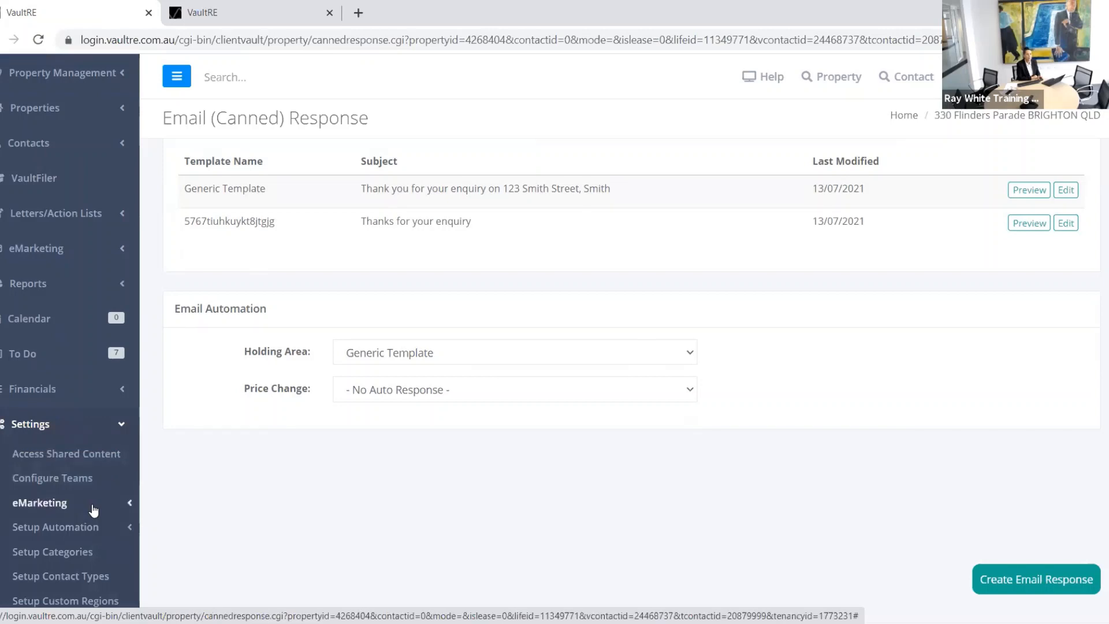
left_click(92, 509)
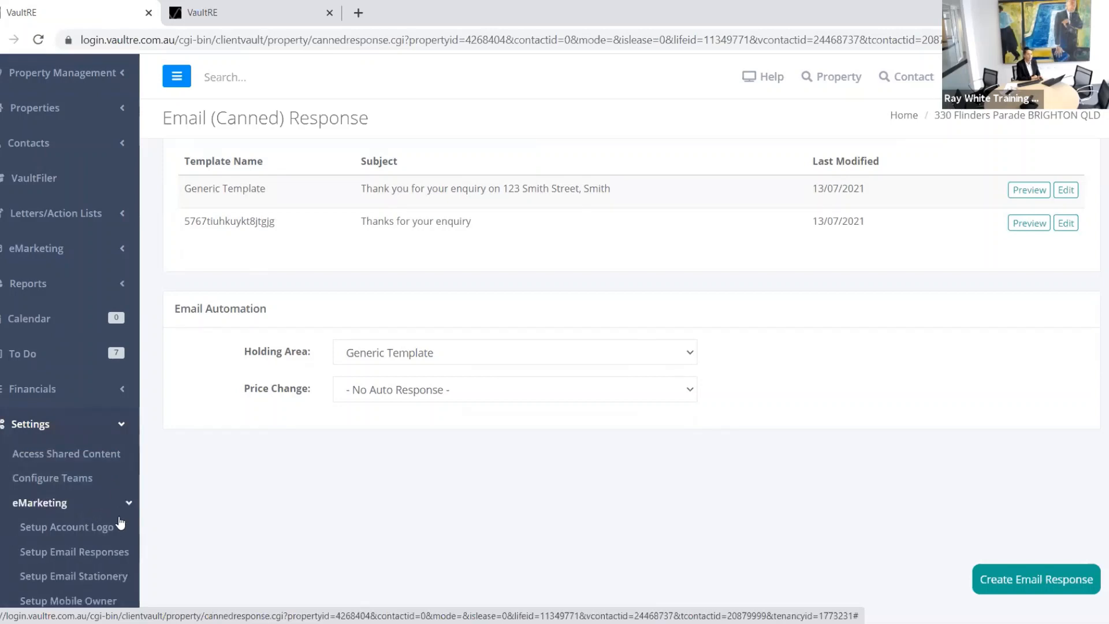
scroll(148, 508, "down", 3)
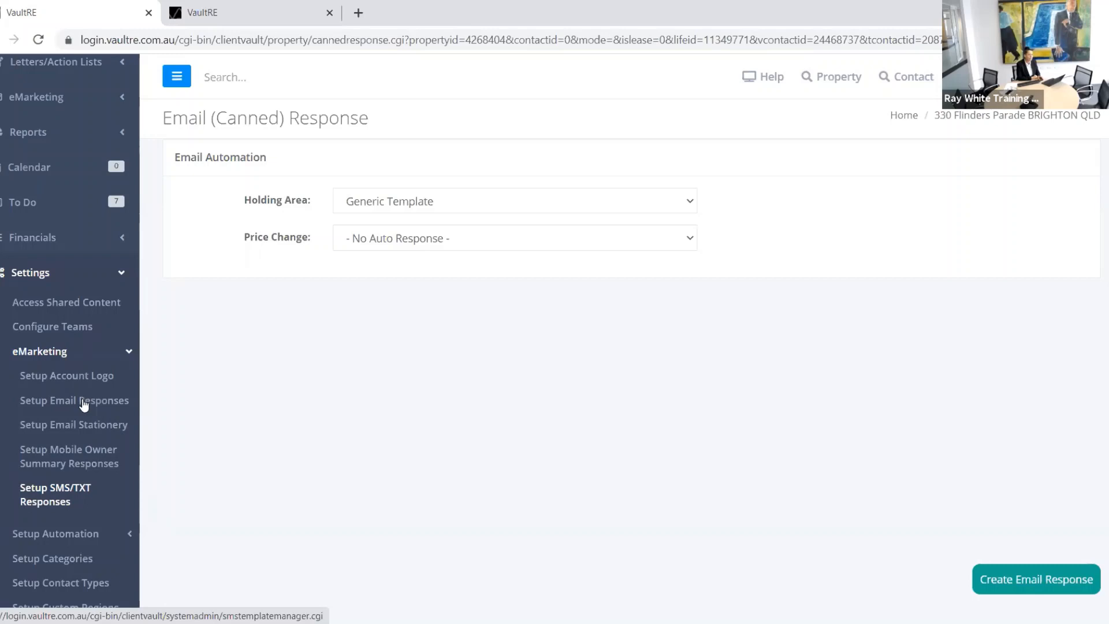
left_click(83, 400)
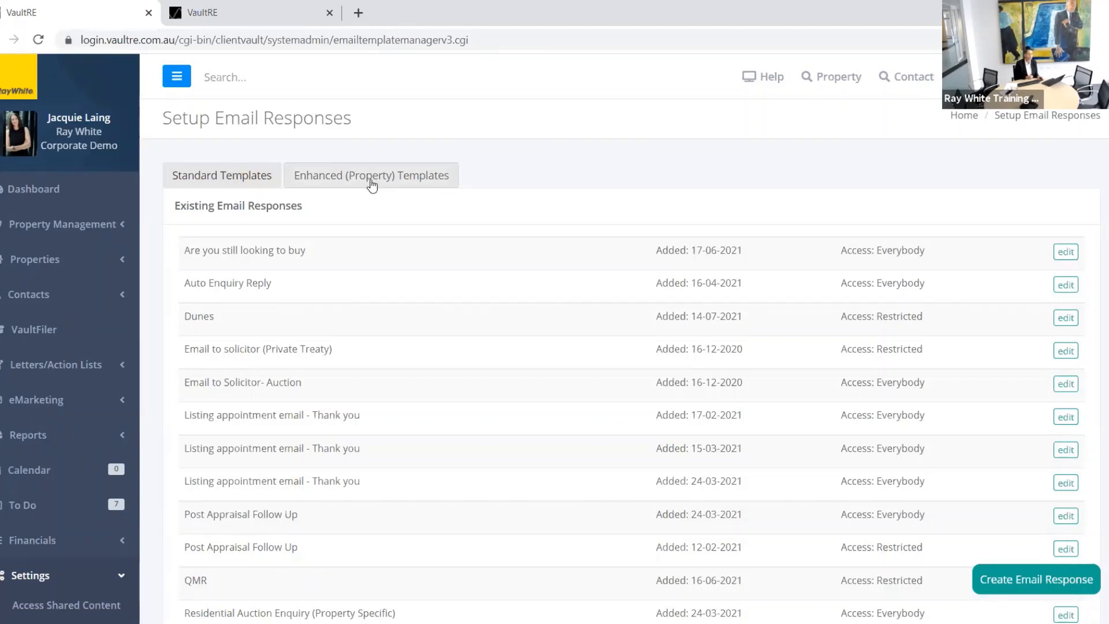
Step: Under Enhanced (Property) Templates, edit the Copy Of Contract template
left_click(371, 183)
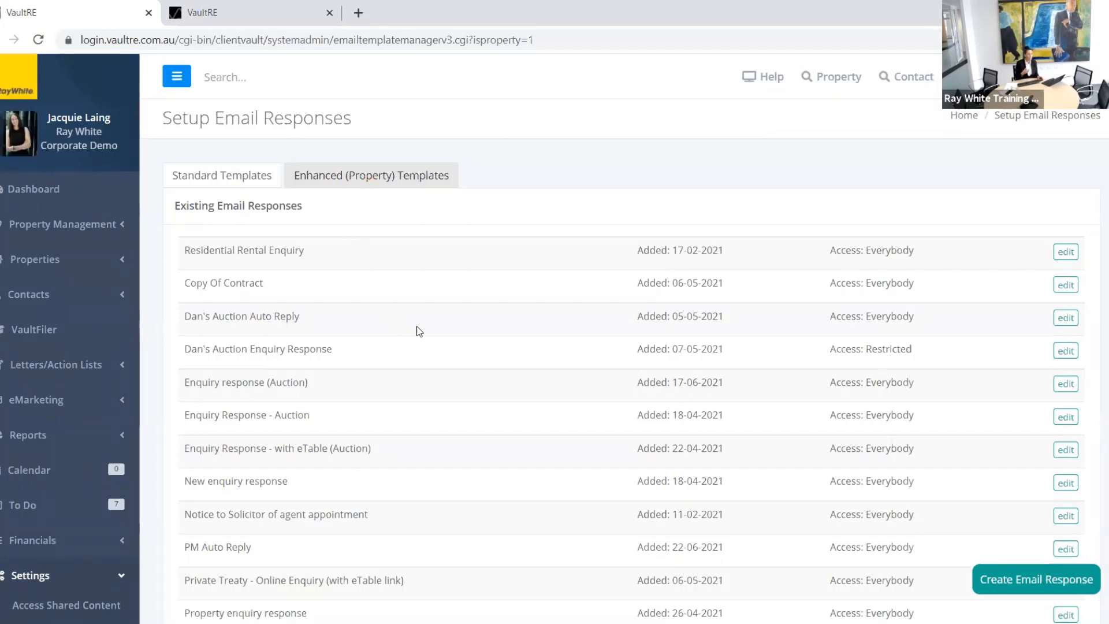
scroll(501, 343, "down", 3)
scroll(521, 333, "up", 3)
left_click(1065, 285)
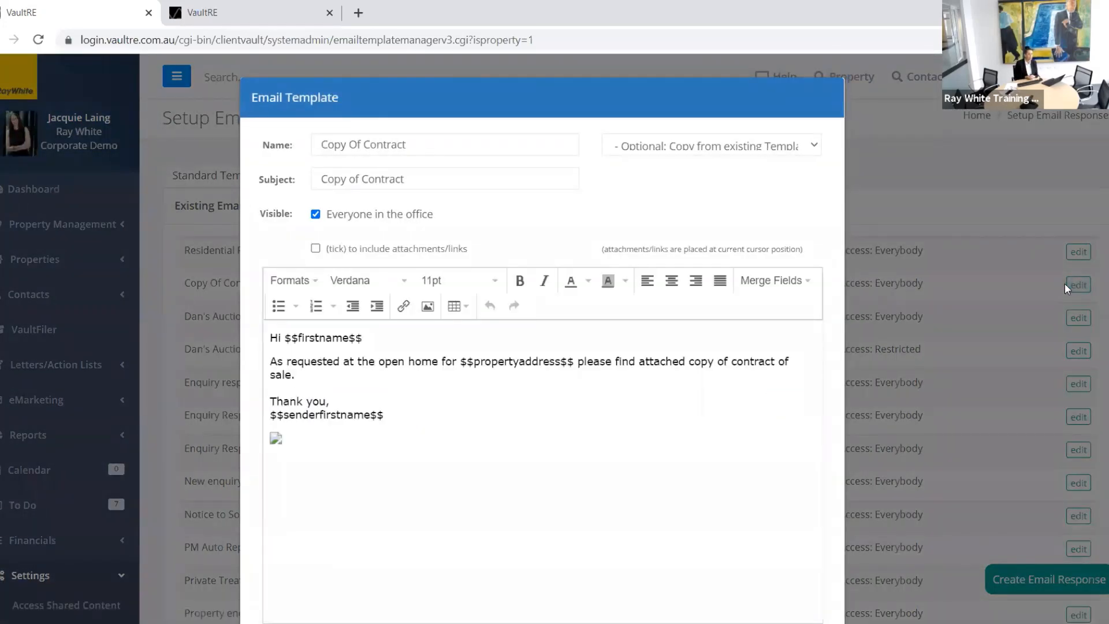
Step: Toggle 'Everyone in the office' off and back on, then cancel the Copy Of Contract edit
left_click(315, 214)
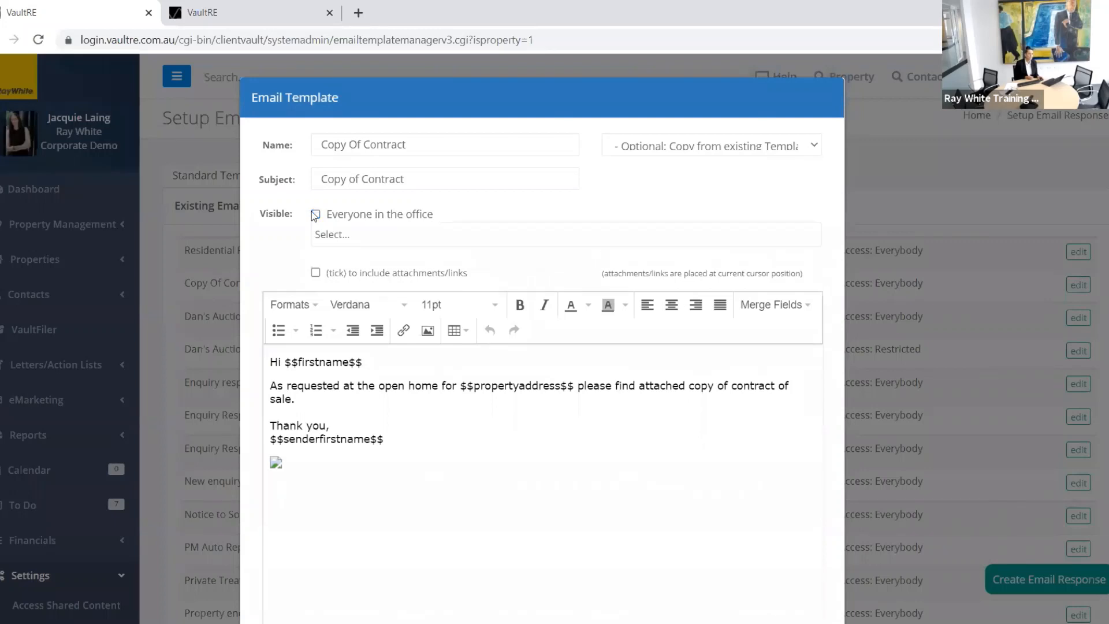
left_click(343, 234)
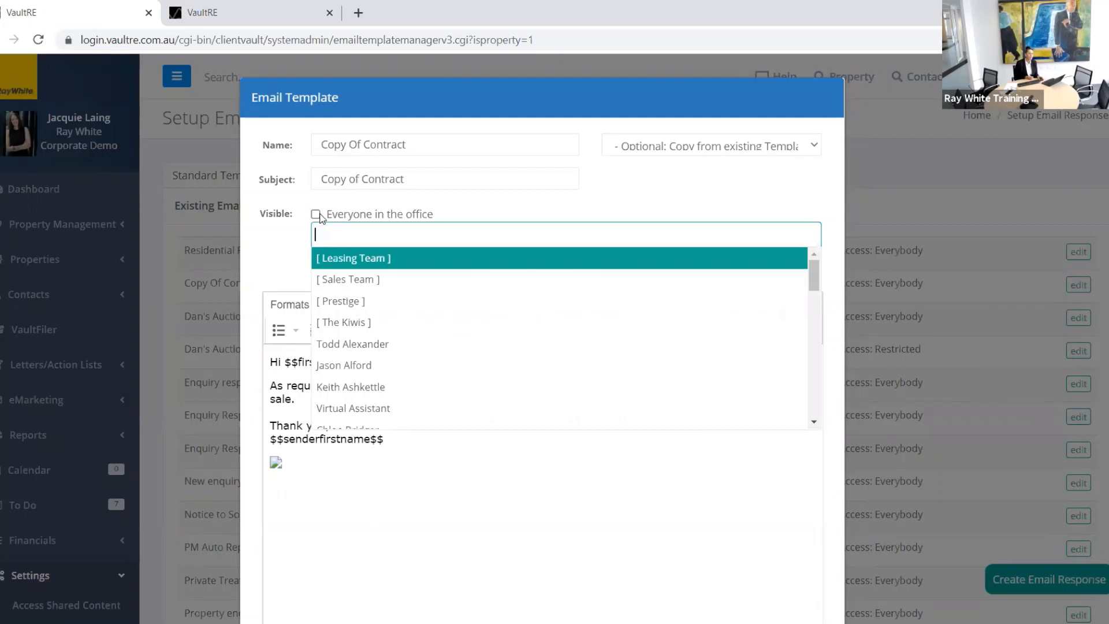
left_click(316, 214)
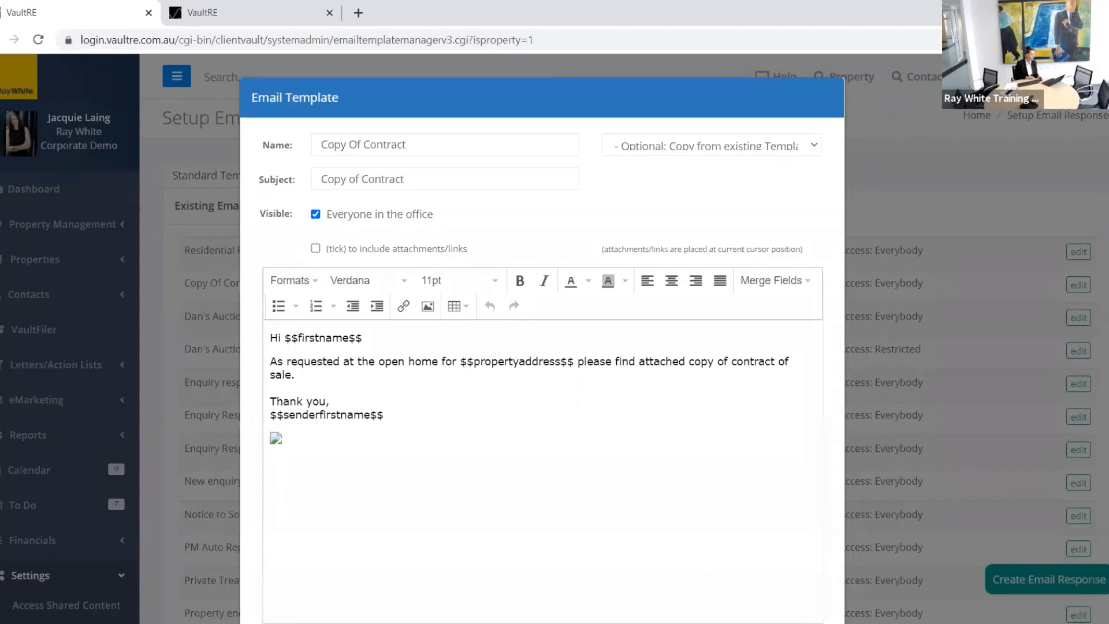
scroll(959, 381, "down", 2)
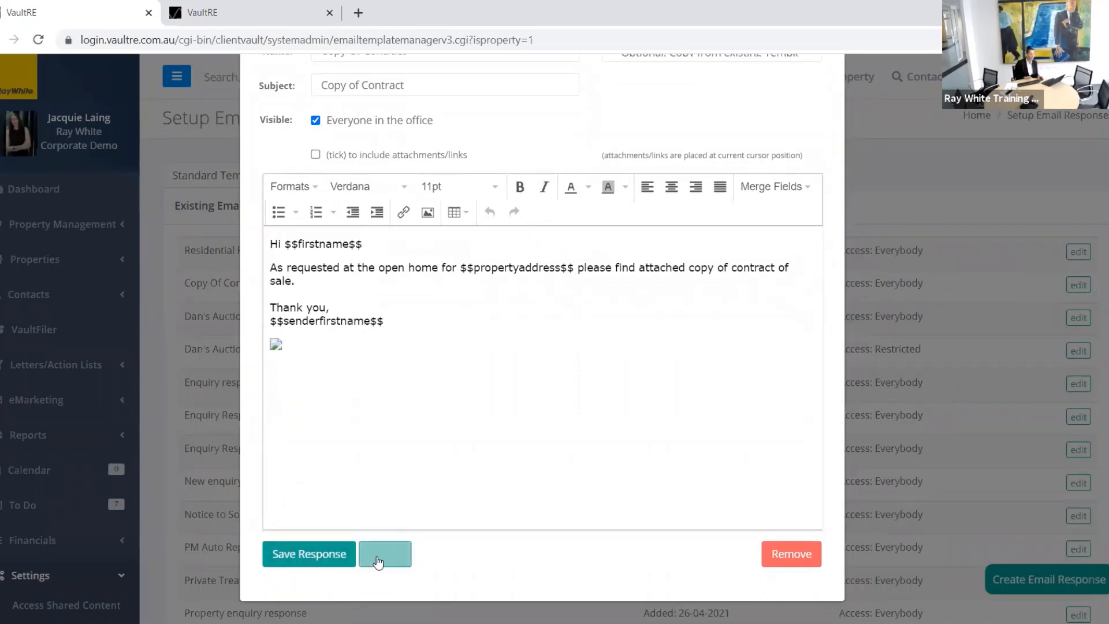
left_click(380, 562)
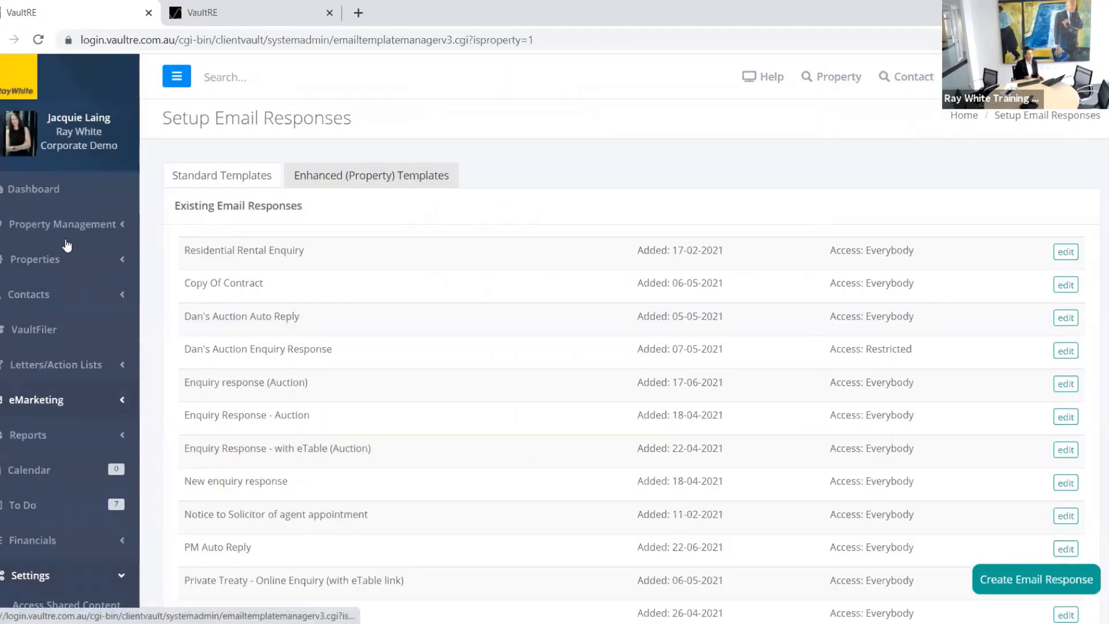
left_click(235, 78)
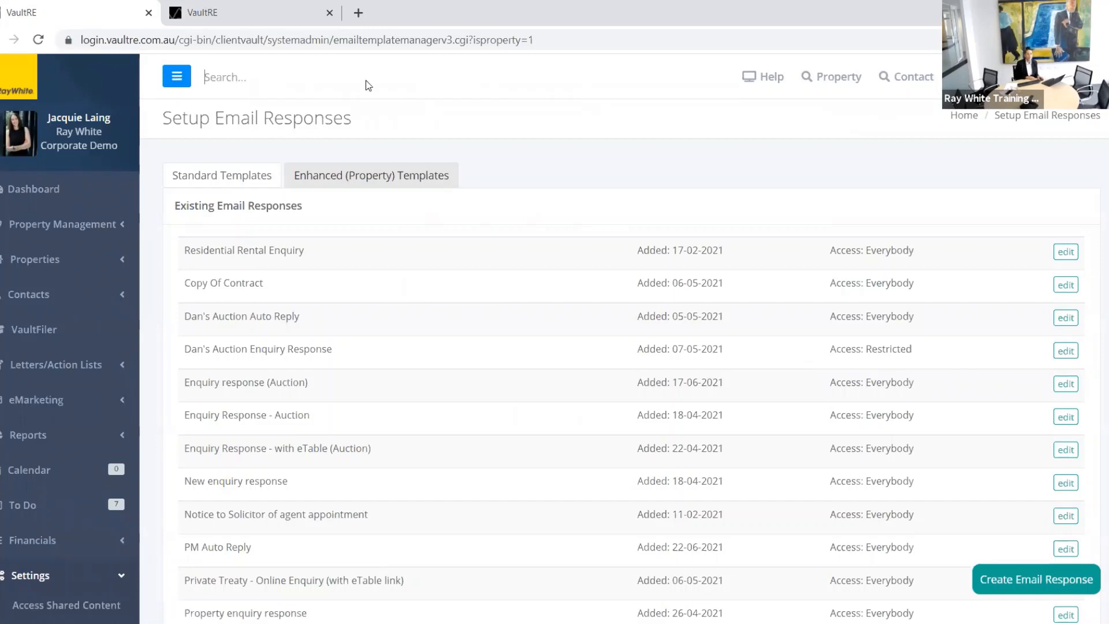
scroll(427, 341, "down", 10)
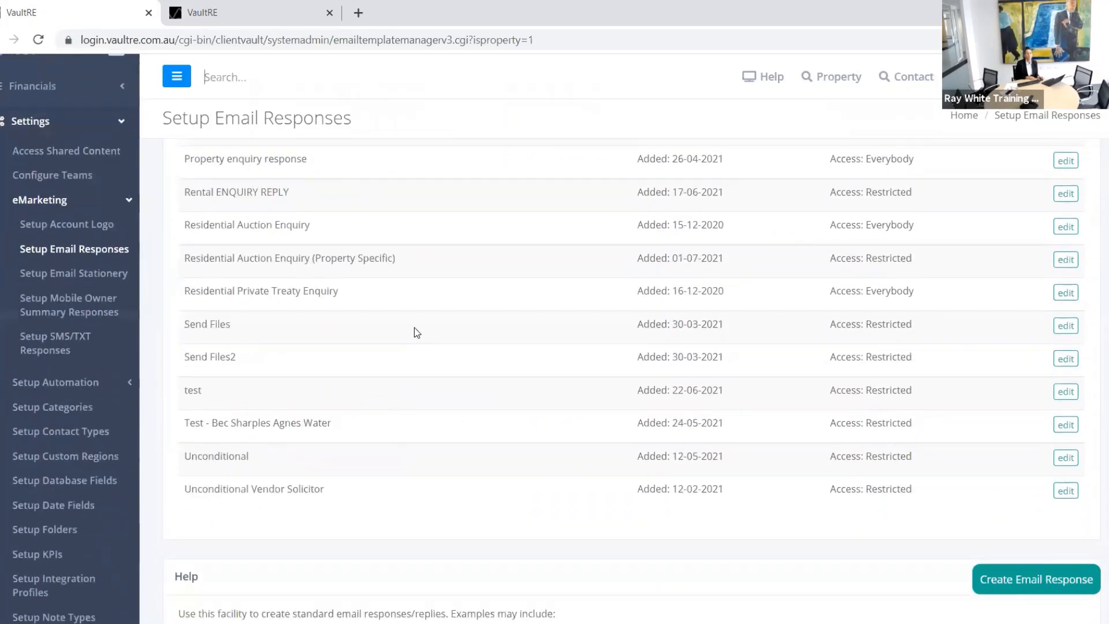
scroll(407, 327, "up", 10)
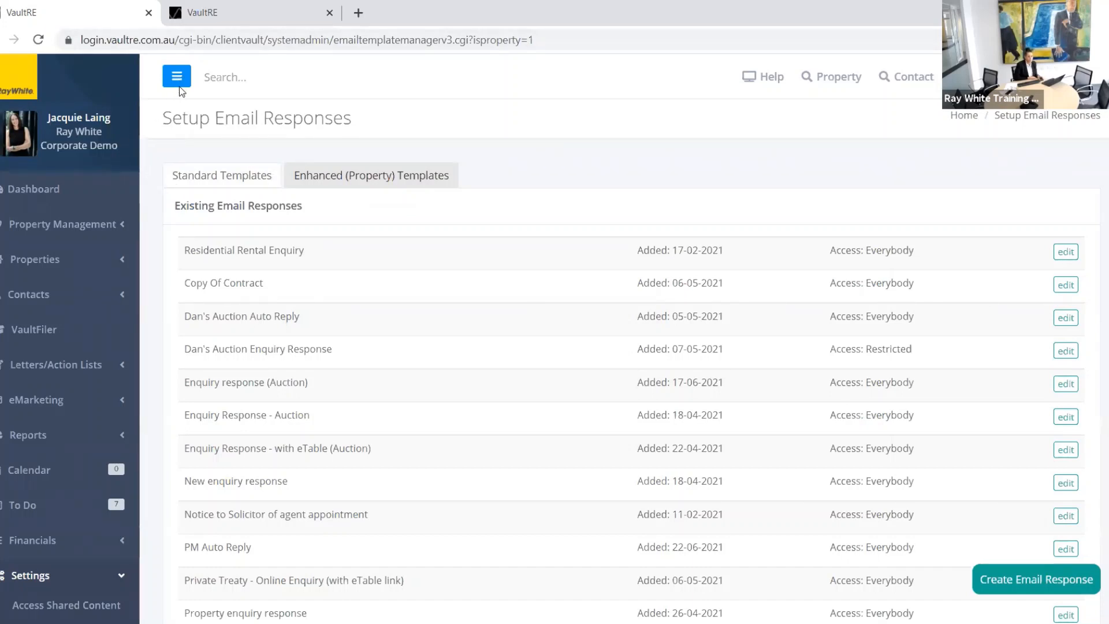
left_click(227, 67)
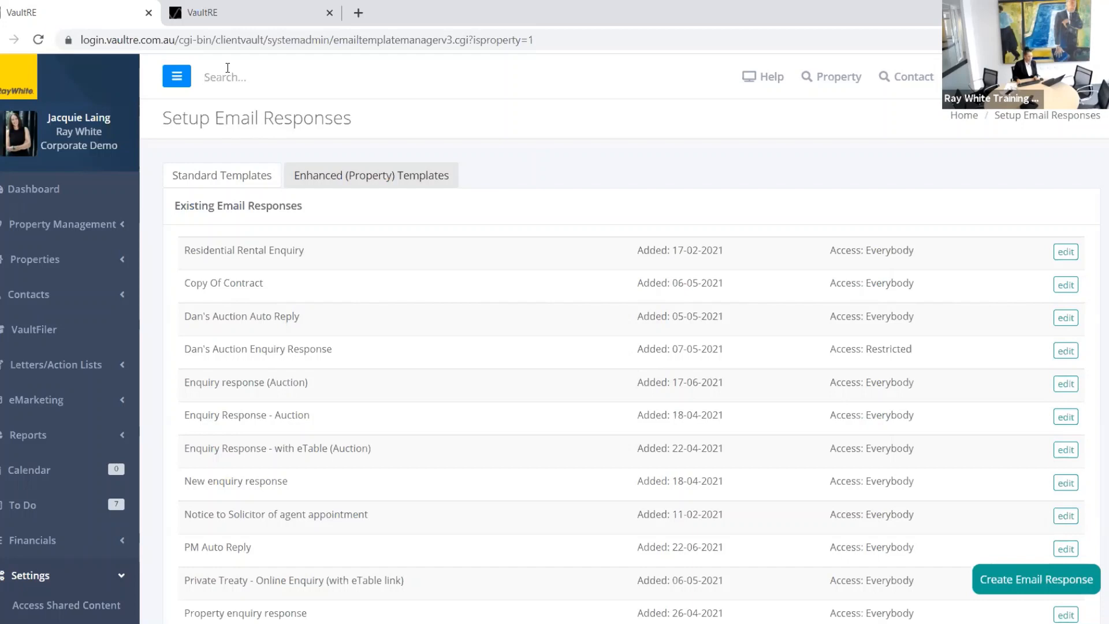
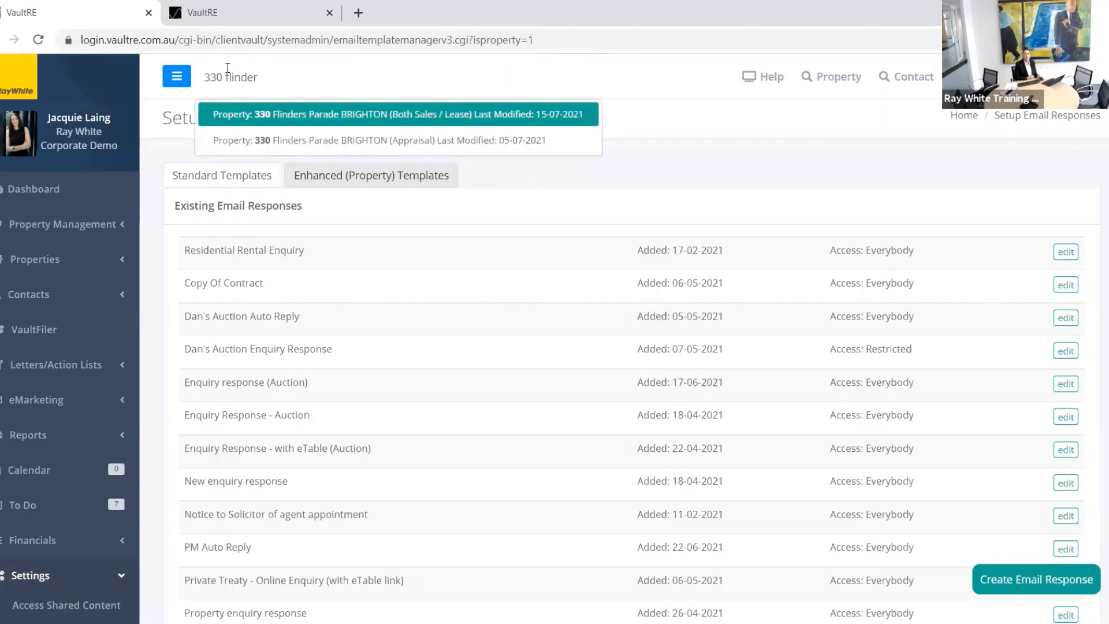
left_click(354, 115)
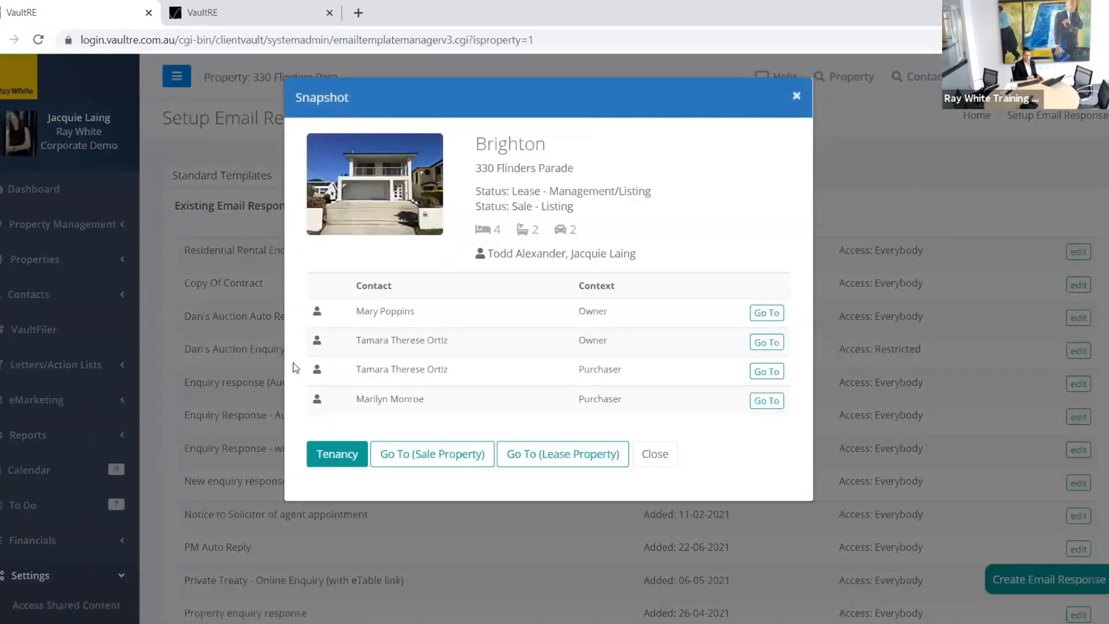
left_click(417, 456)
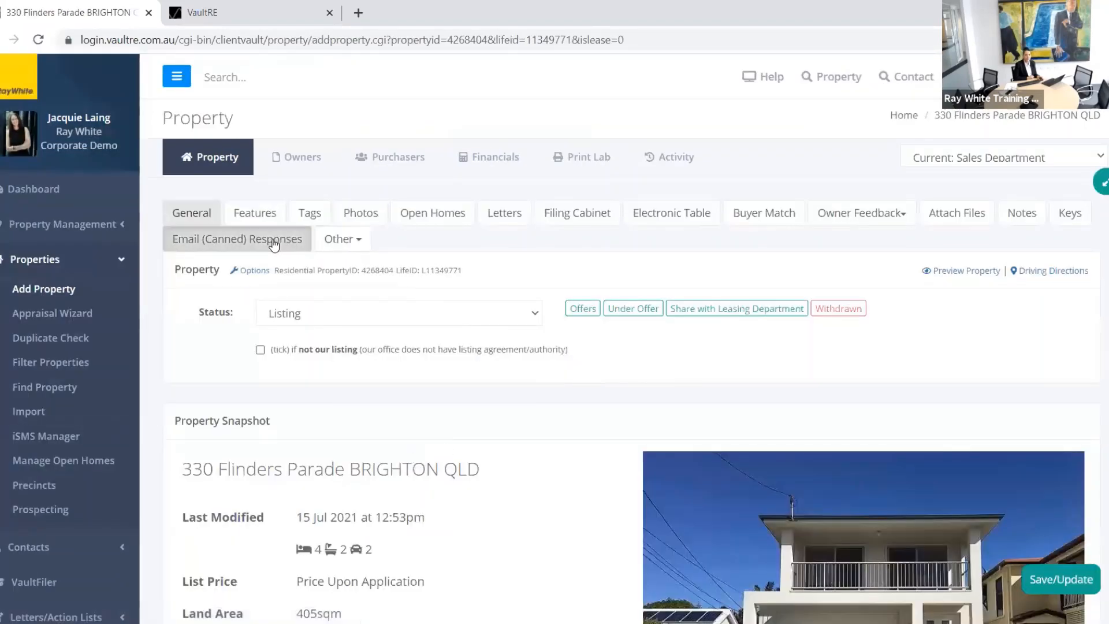
left_click(276, 243)
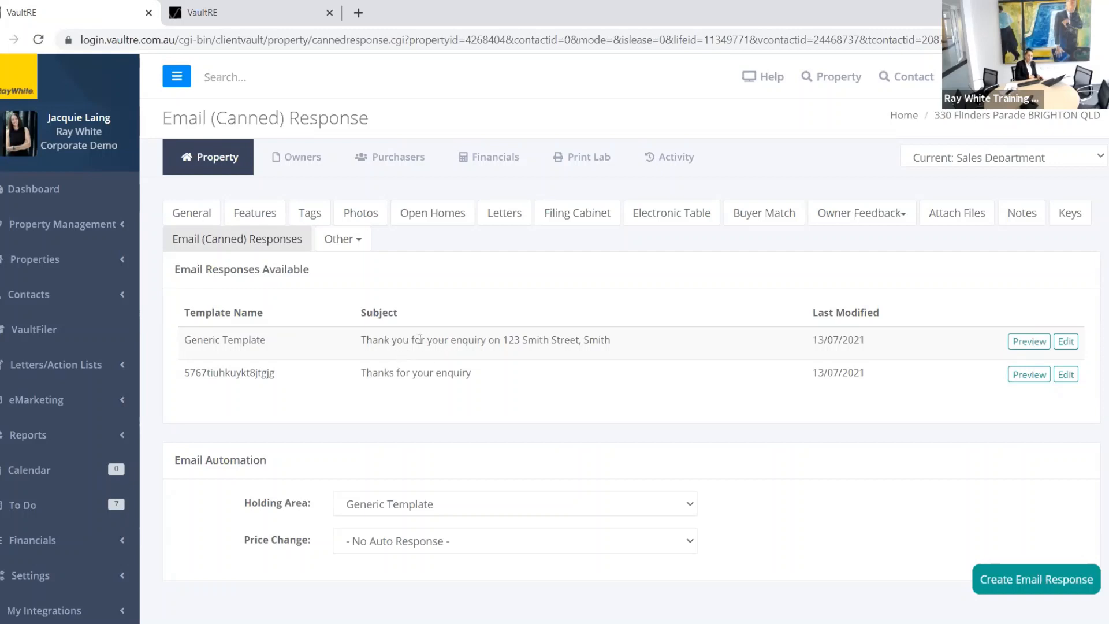
Step: Change the Generic Template response's name to 'Week 1 of Auction campaign' and save it
left_click(1076, 346)
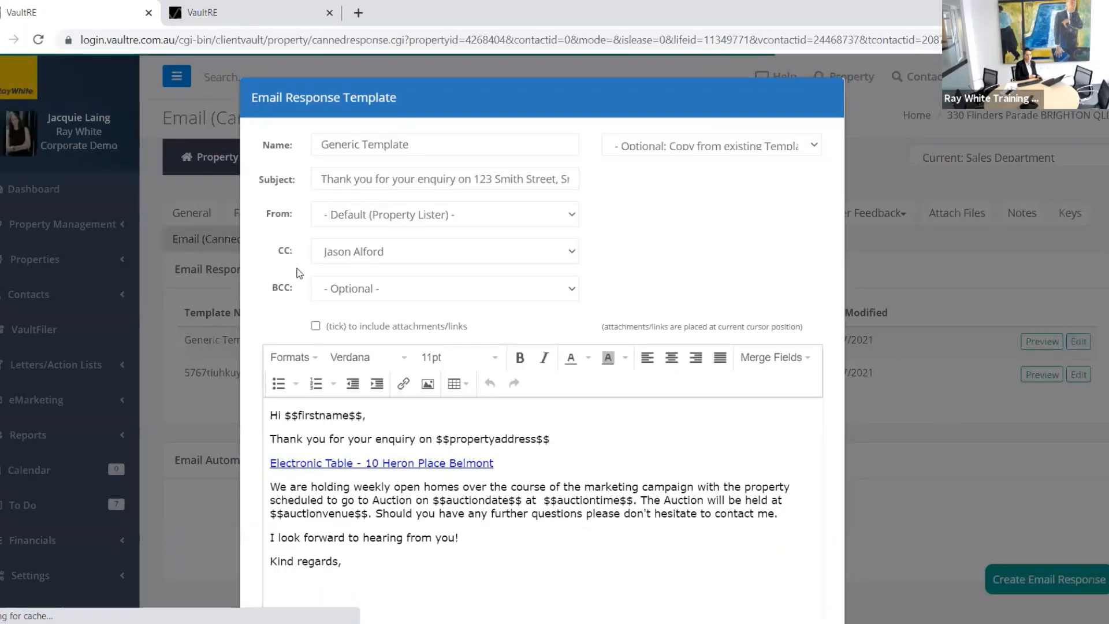
left_click_drag(443, 142, 288, 163)
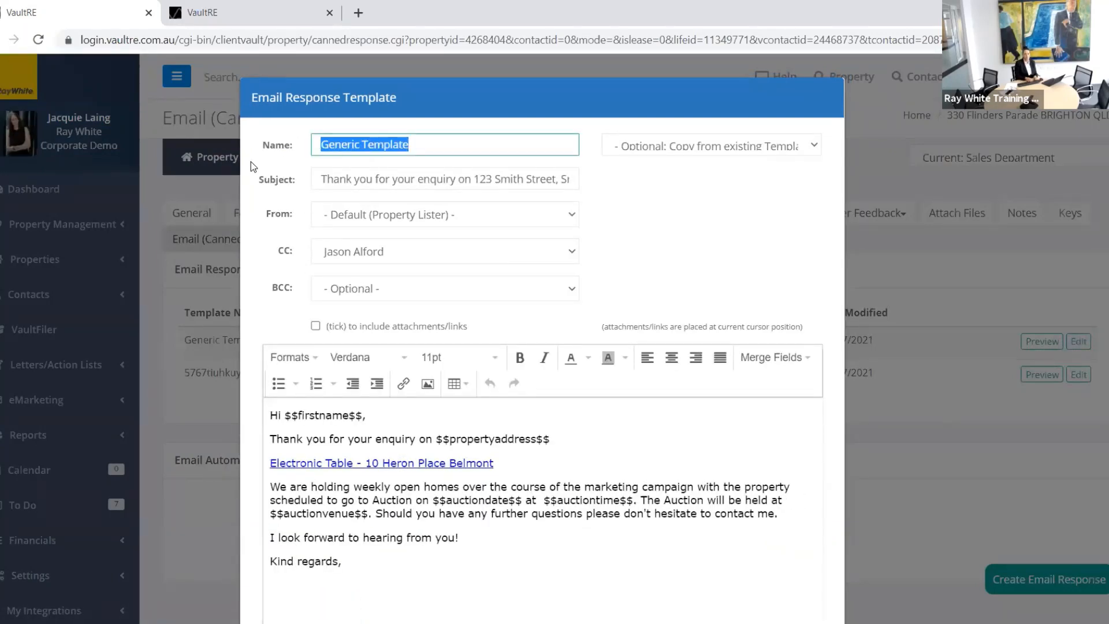
type("Week ")
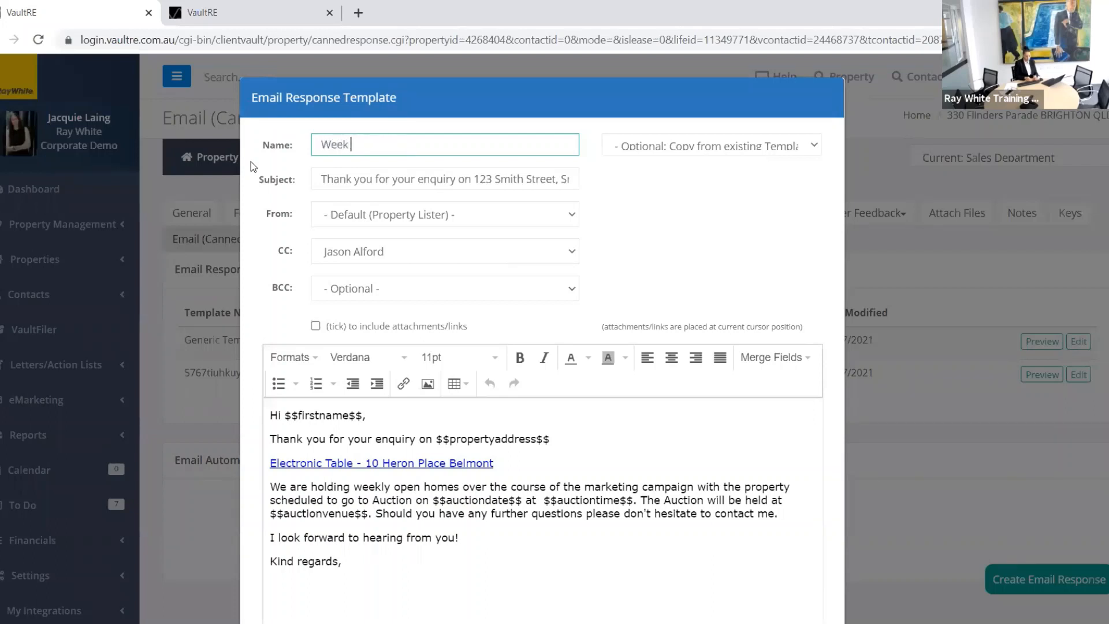
type("1 of Auction campaign")
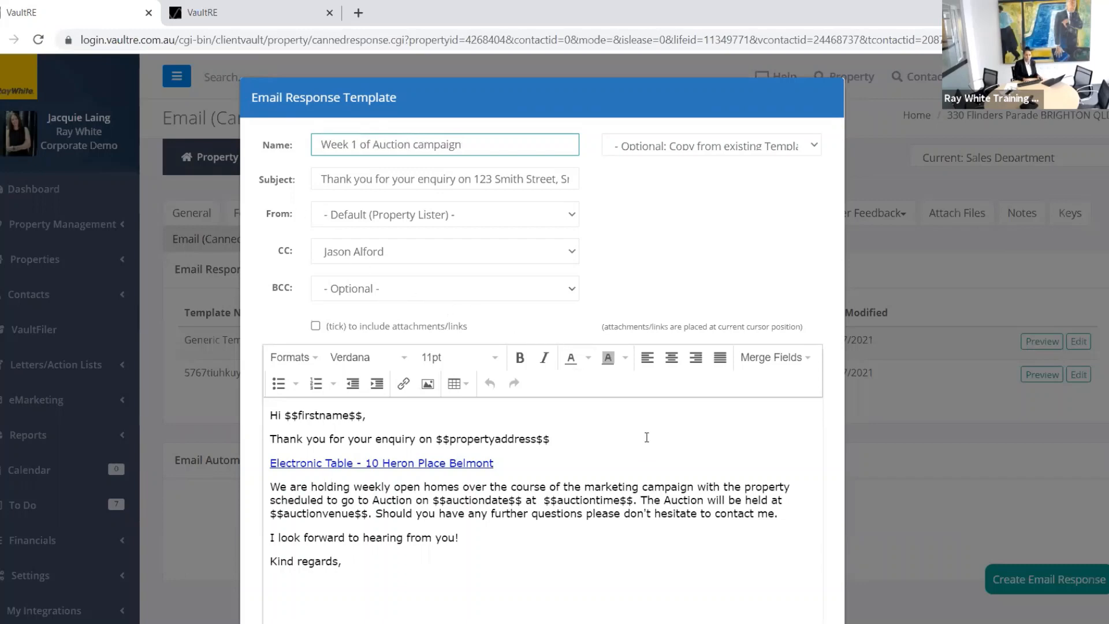
scroll(646, 439, "down", 3)
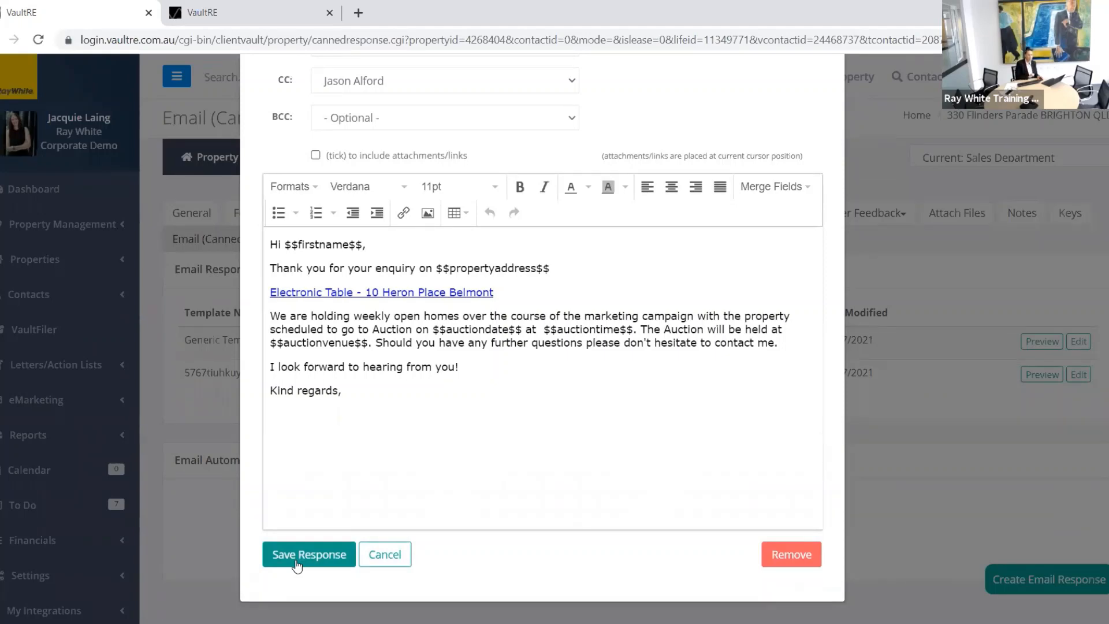
left_click(298, 563)
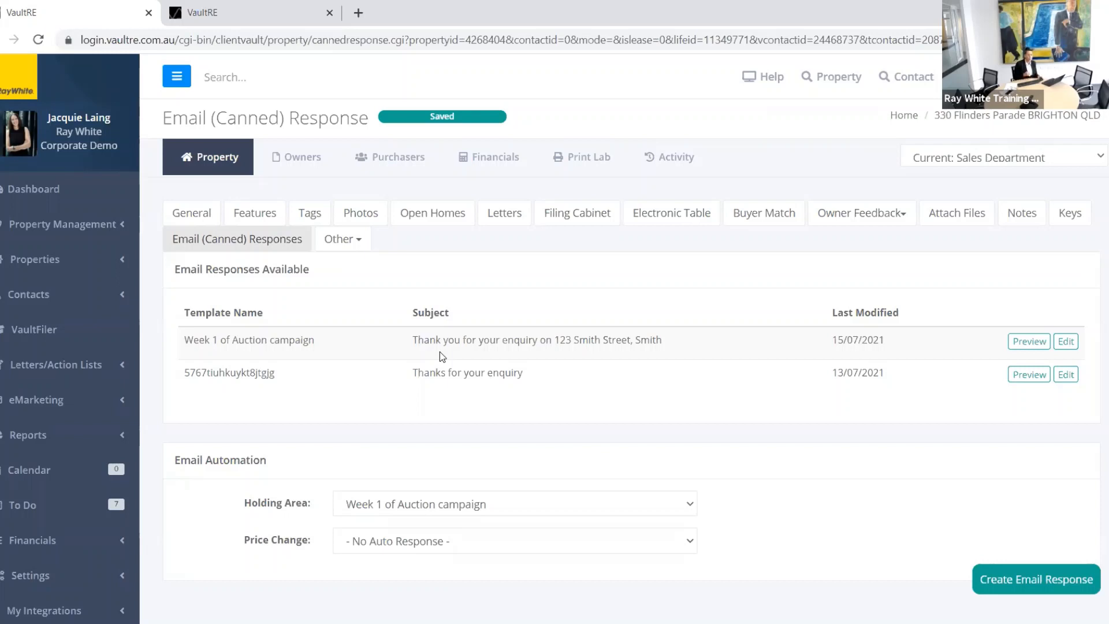
Step: Create an email response named 'Week before Auction' with subject 'Thanks for your enquiry'
left_click(1013, 577)
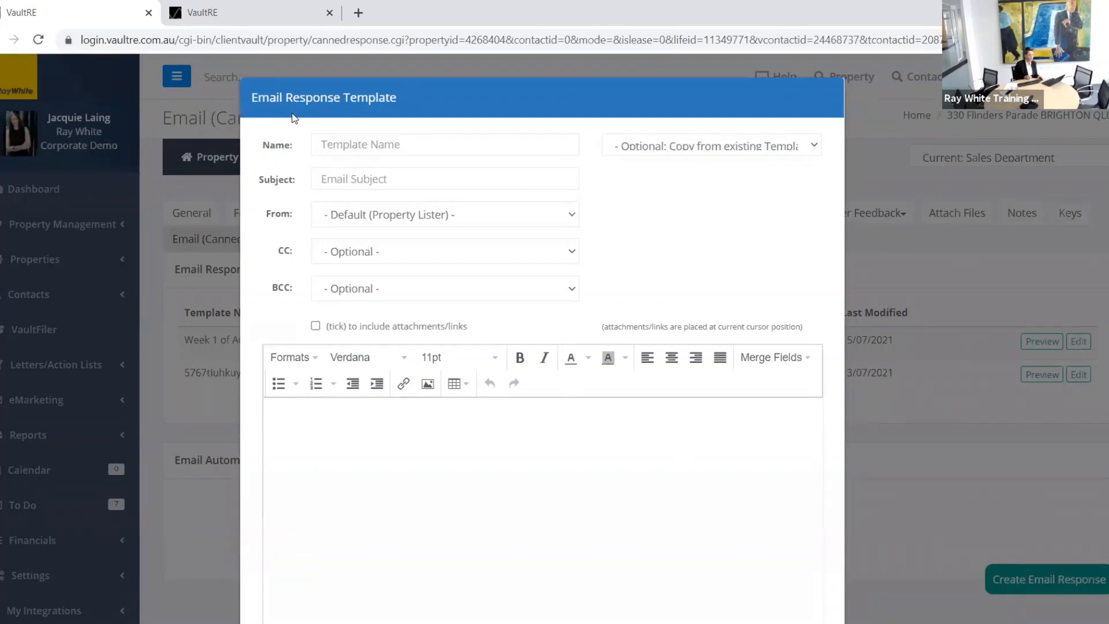
left_click(342, 146)
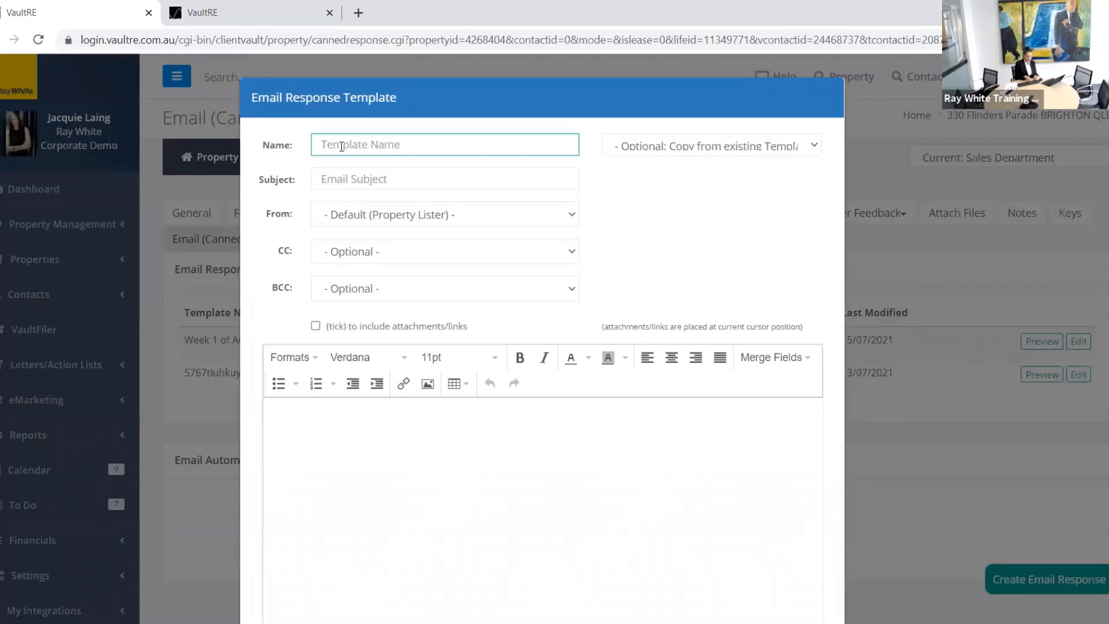
type("Week")
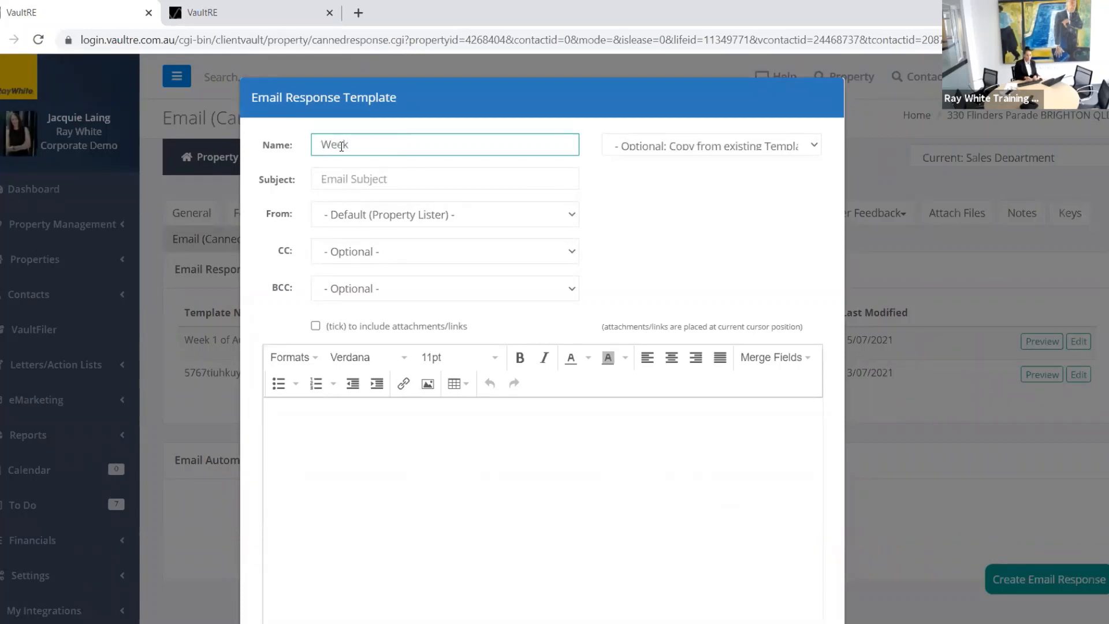
type(" before Auction")
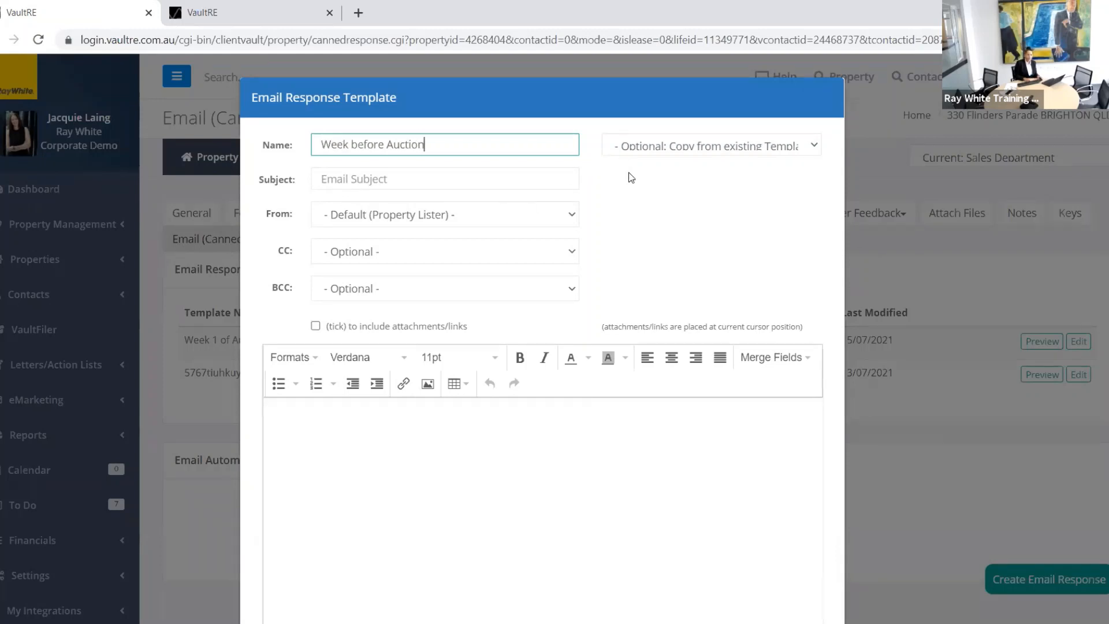
left_click(394, 183)
type("Thanks")
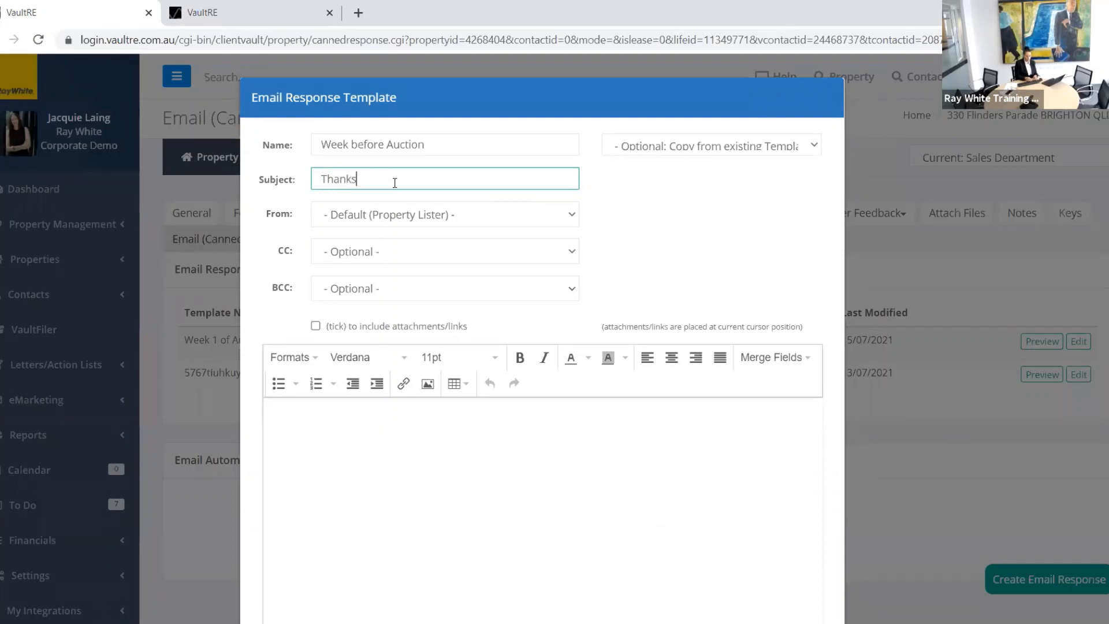
key("BackSpace")
type("s for your enquiry")
Step: Start the body with 'Hi' followed by the First Name merge field on its own line
left_click(302, 419)
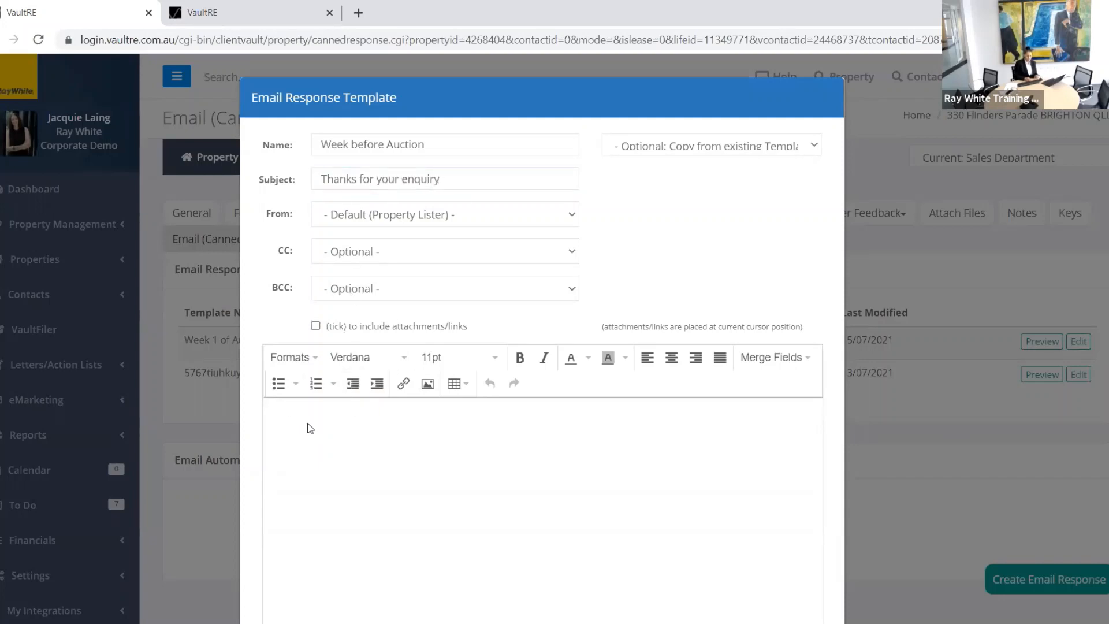
type("Hi")
left_click(786, 357)
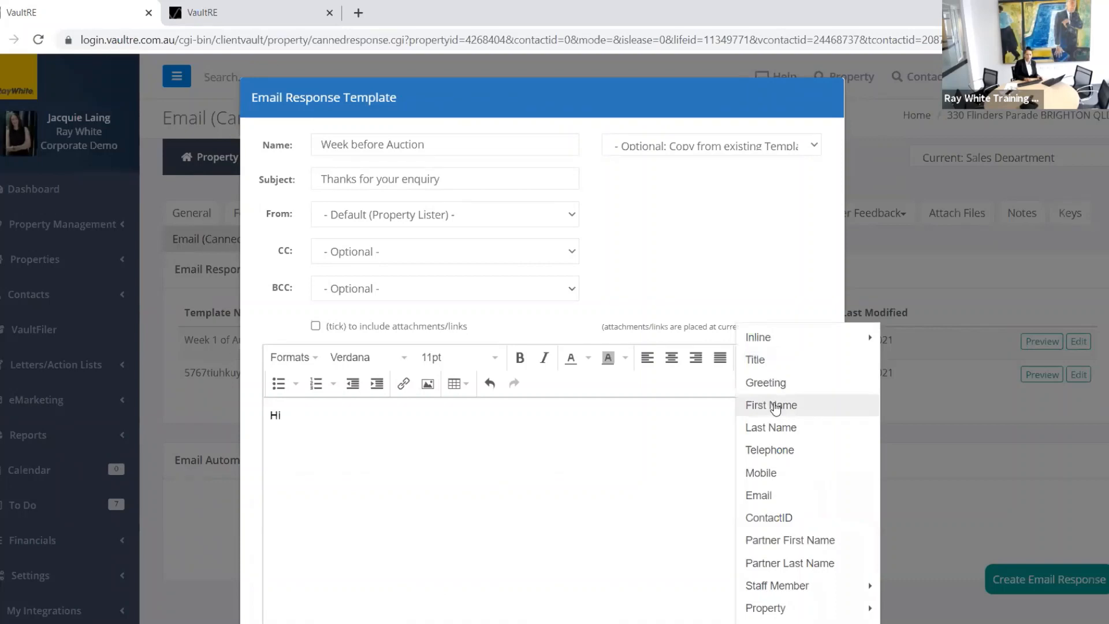
left_click(774, 406)
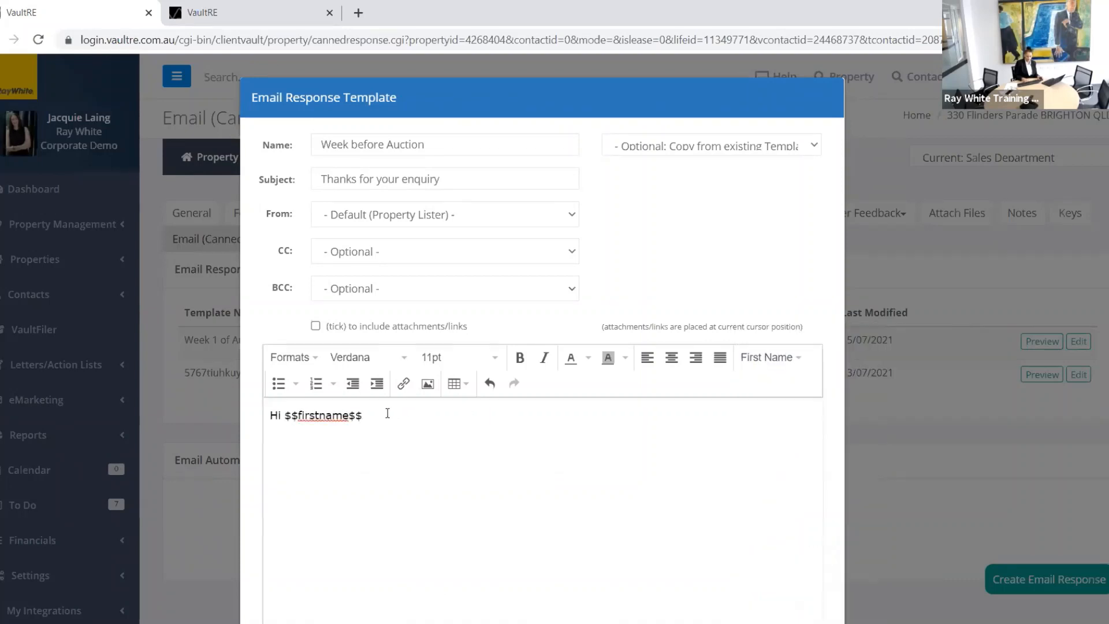
key("Return")
key("Return")
Step: Add 'The property you have enquired on goes to auction this week. If you are looking to bid....'
type("The property you ")
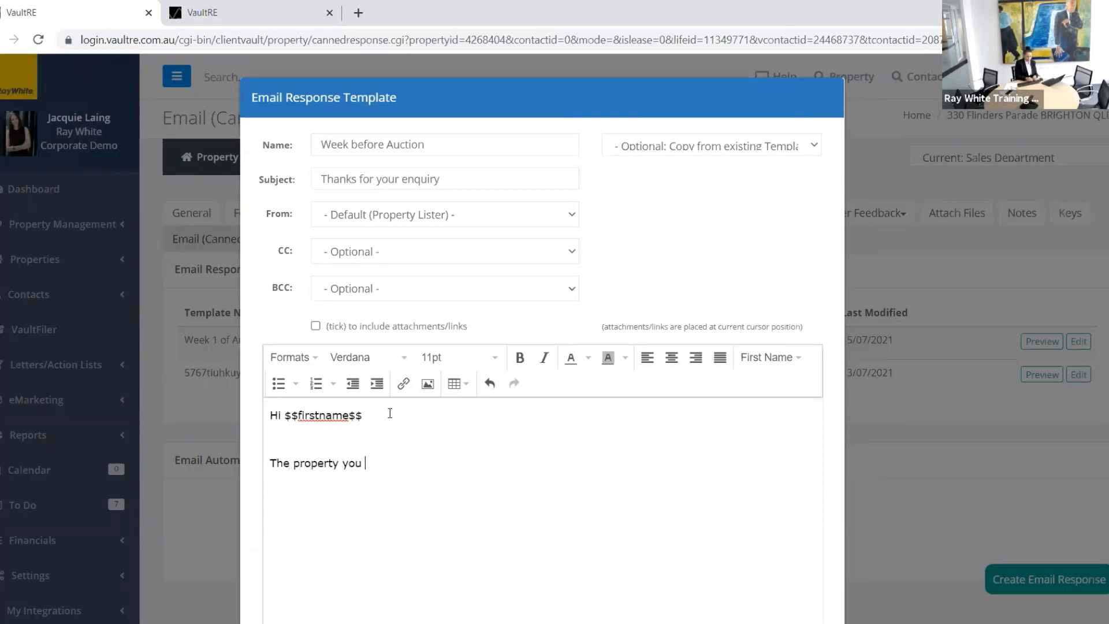
type("have enquired ")
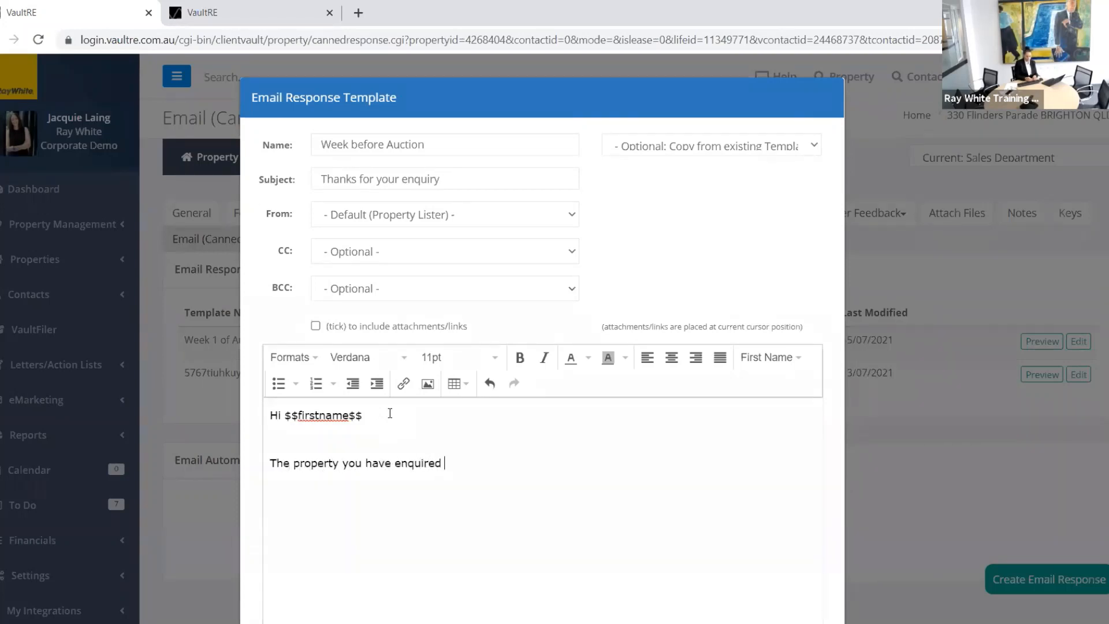
type("on goes to auction this week")
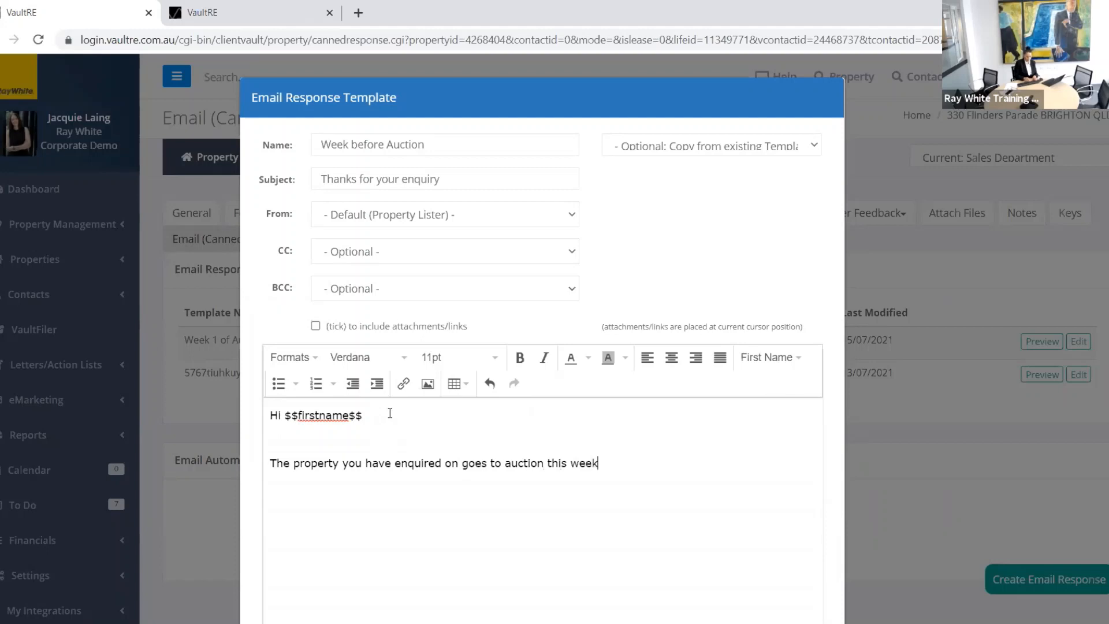
type(".  If you are looking to b")
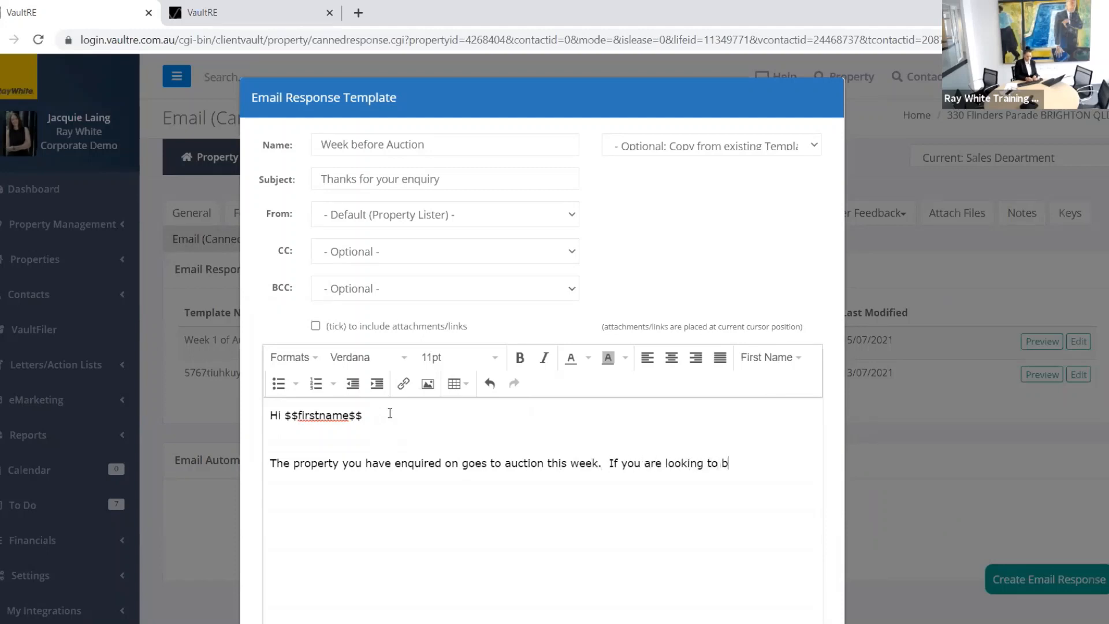
type("i.....")
type("d")
type("..")
scroll(658, 520, "down", 3)
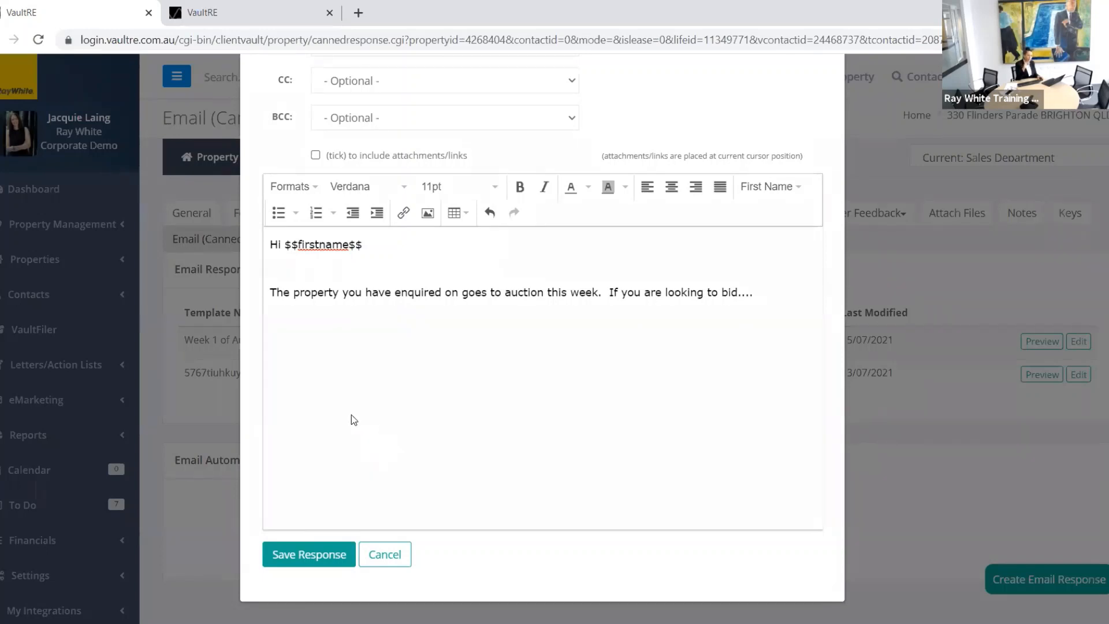
scroll(432, 423, "up", 3)
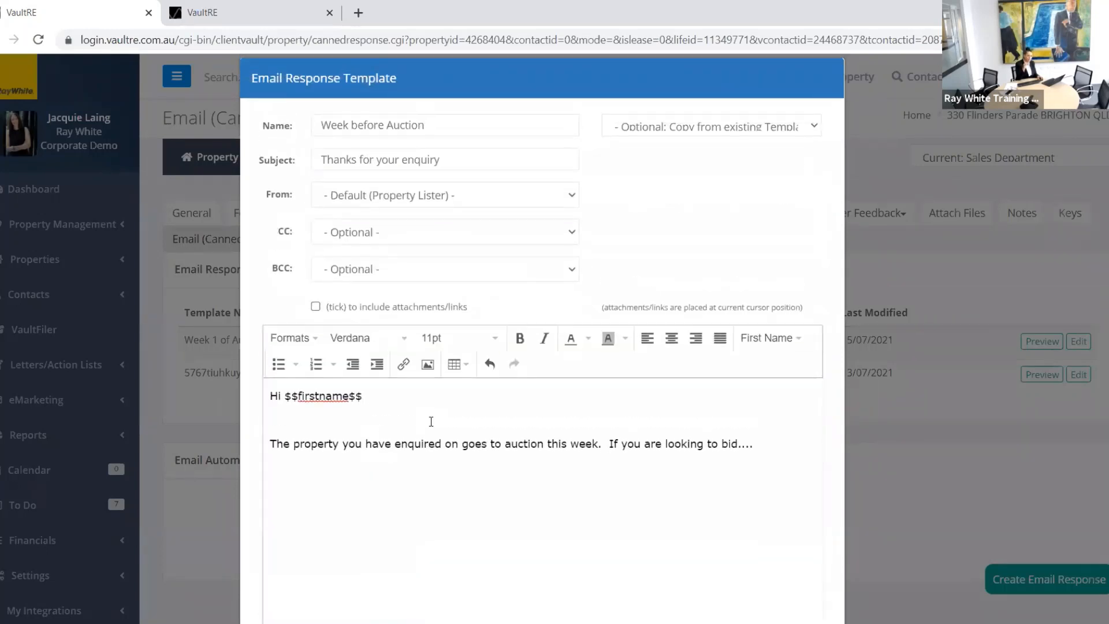
Step: Tick 'include attachments/links' on Week before Auction and save the response
left_click(316, 307)
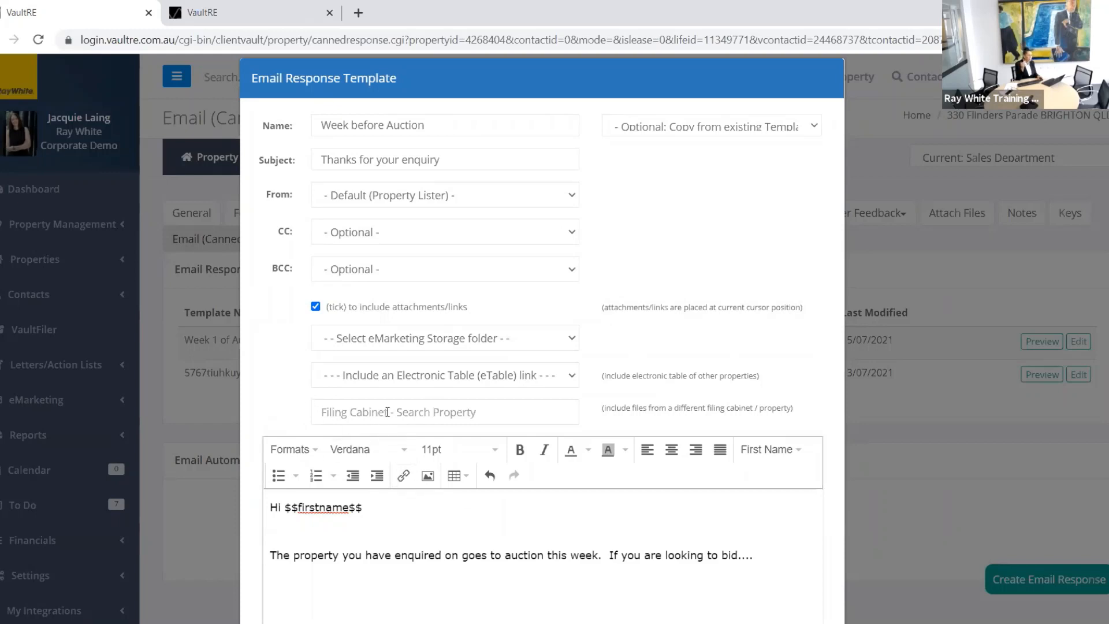
scroll(431, 523, "down", 3)
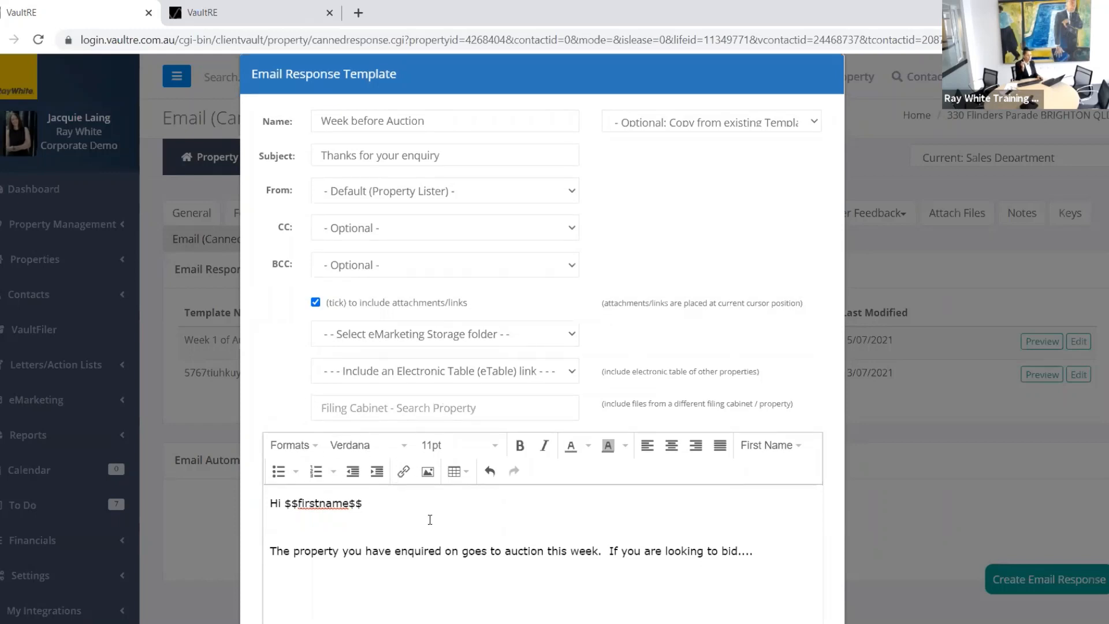
scroll(432, 526, "down", 2)
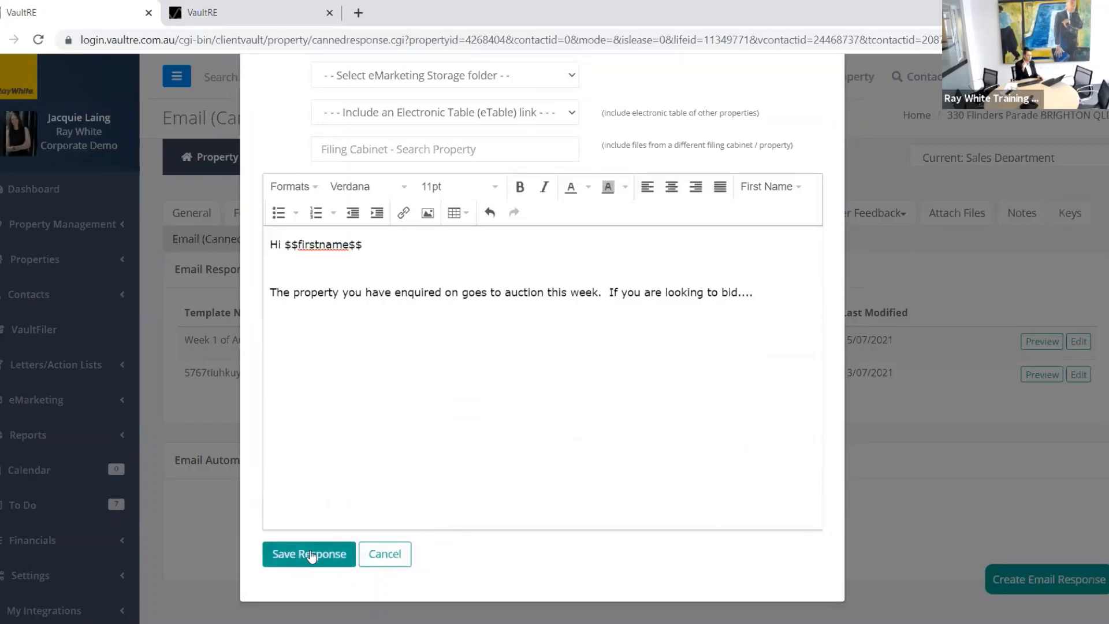
left_click(312, 553)
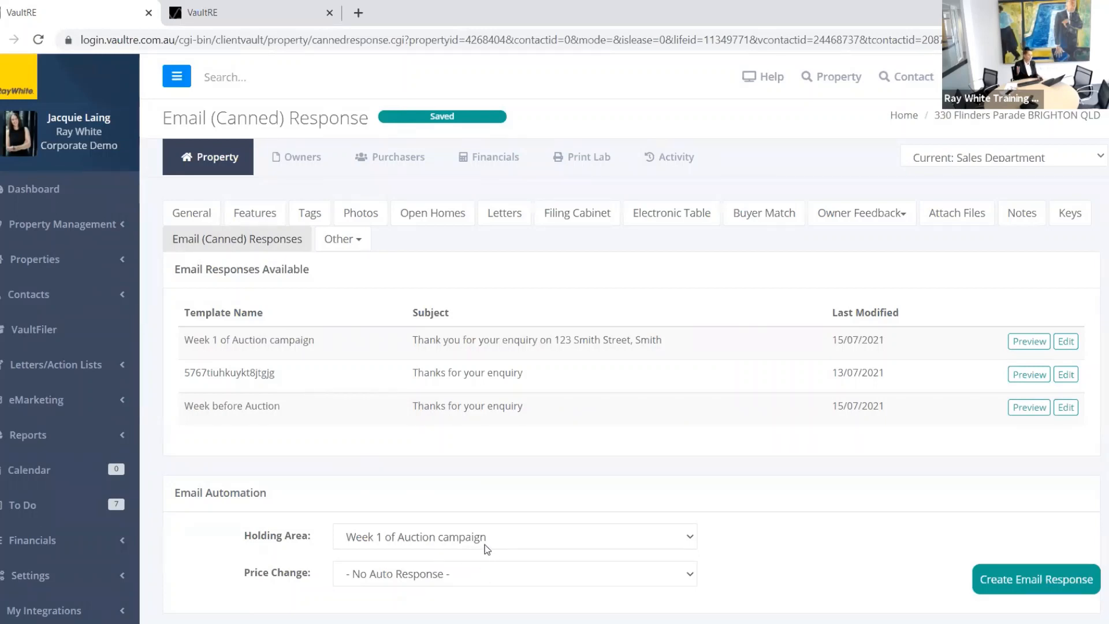
Step: Set the Holding Area email automation to 'Week before Auction'
left_click(528, 545)
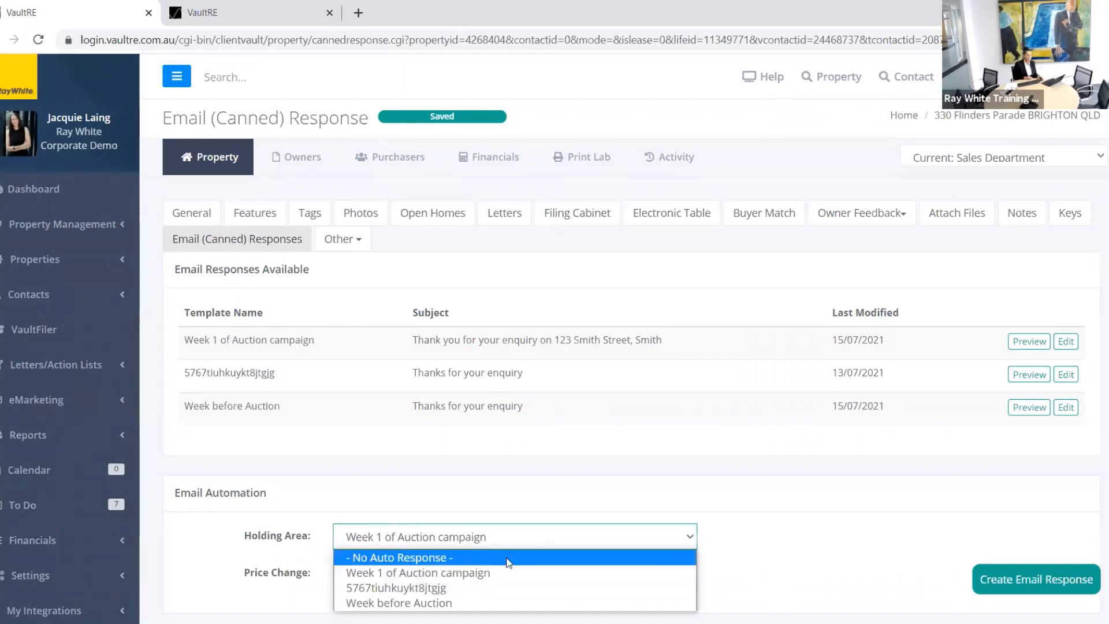
left_click(460, 603)
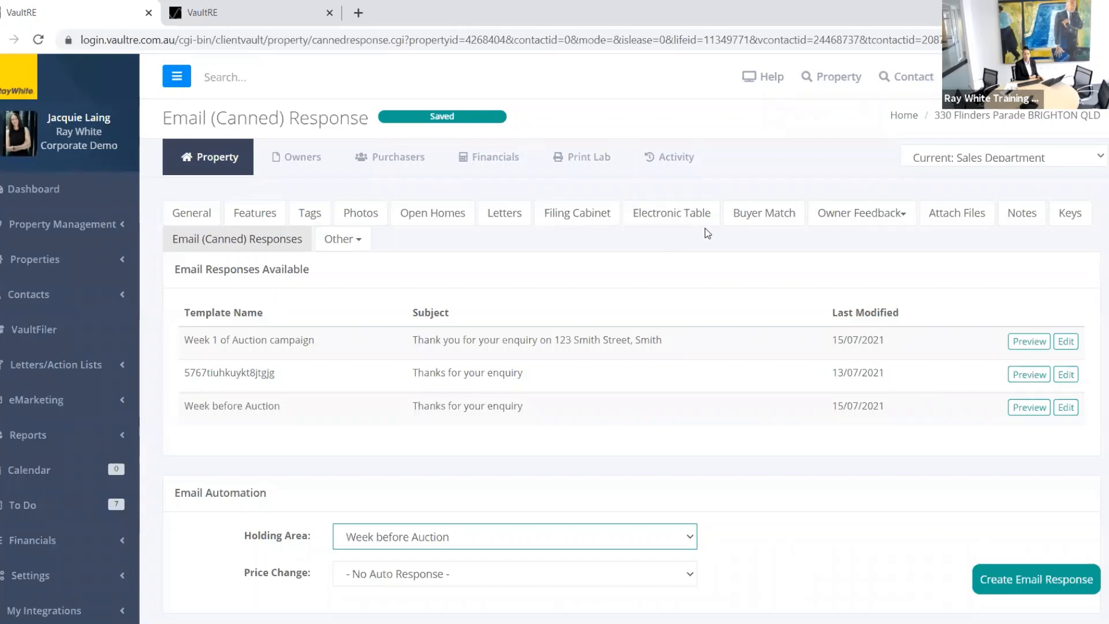
left_click(872, 218)
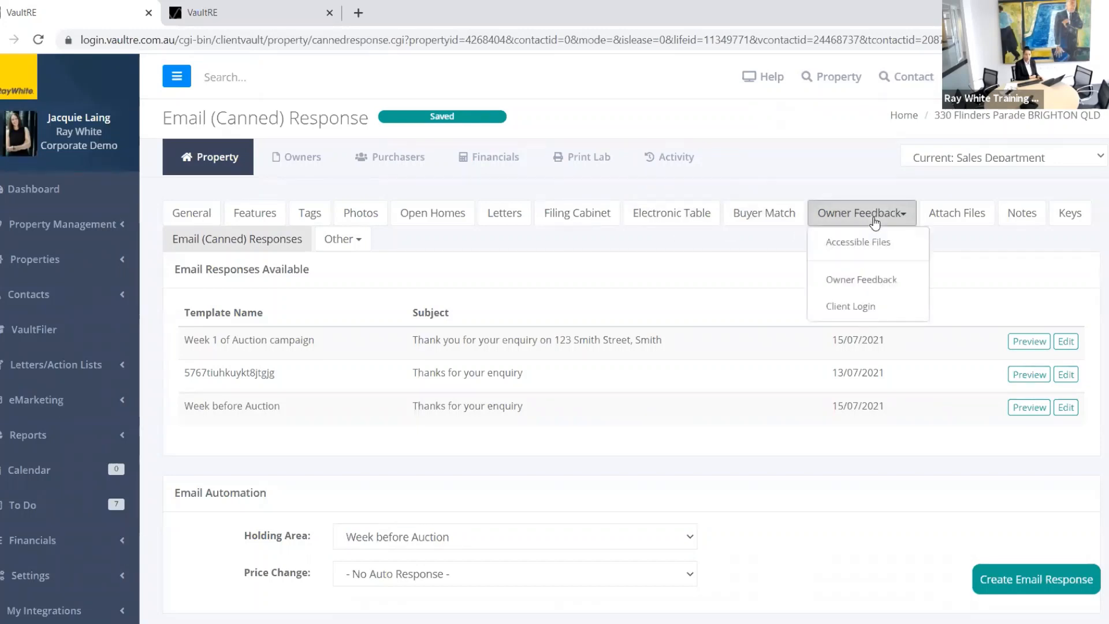
left_click(863, 281)
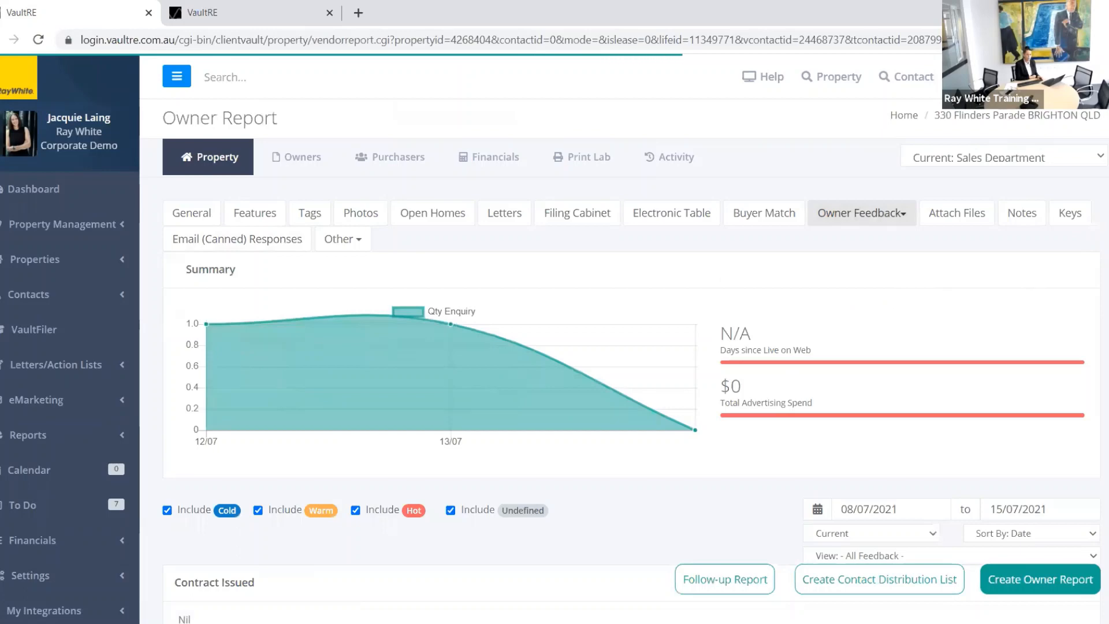
scroll(624, 338, "down", 4)
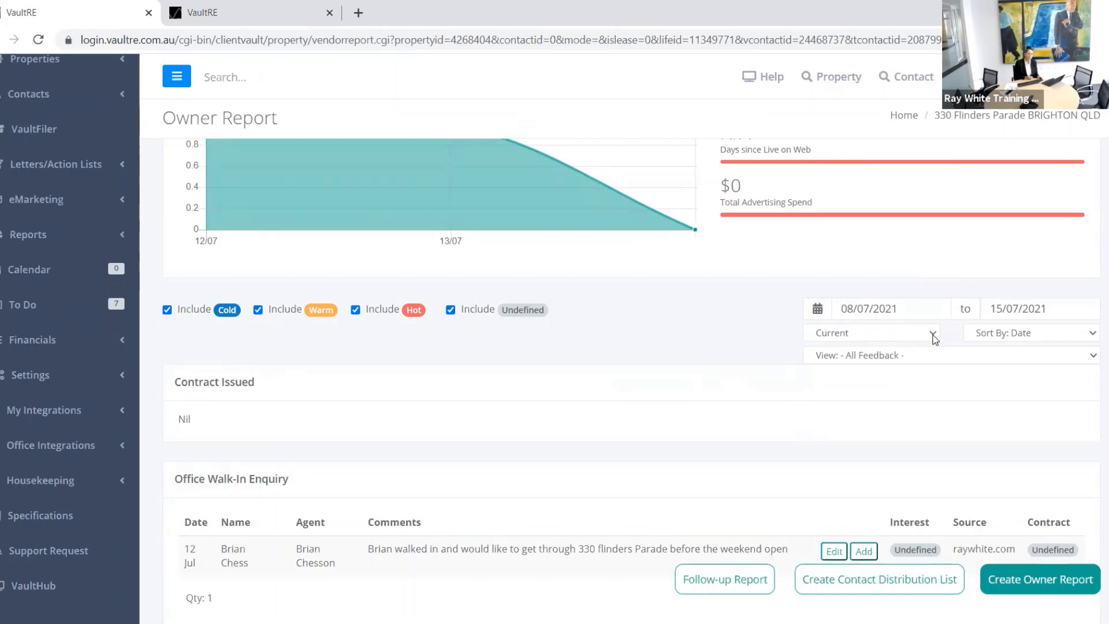
left_click(932, 335)
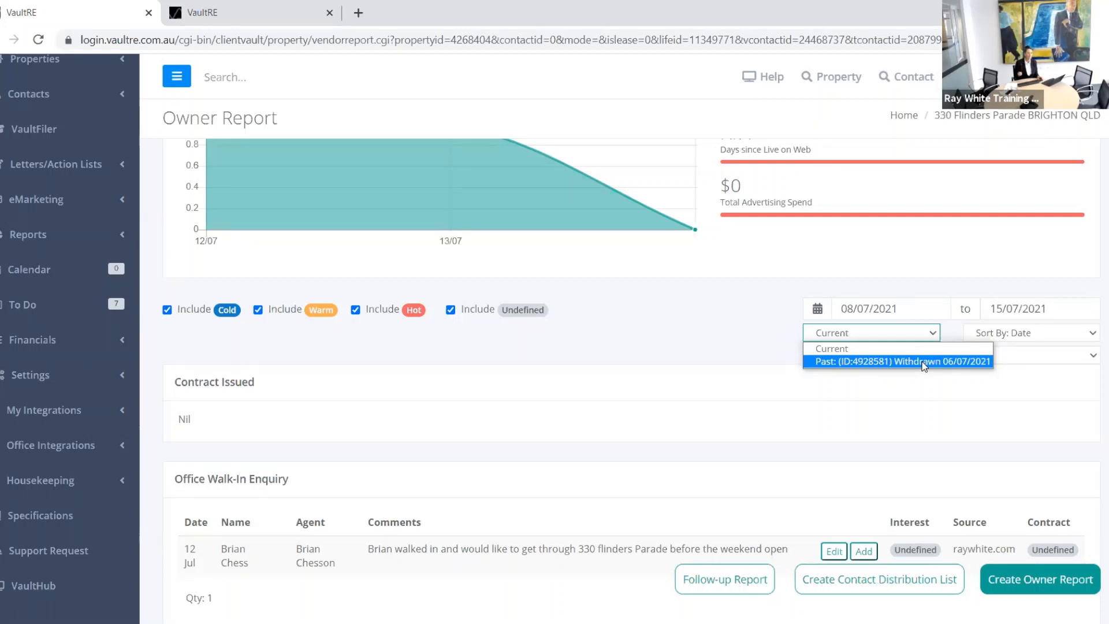
left_click(922, 362)
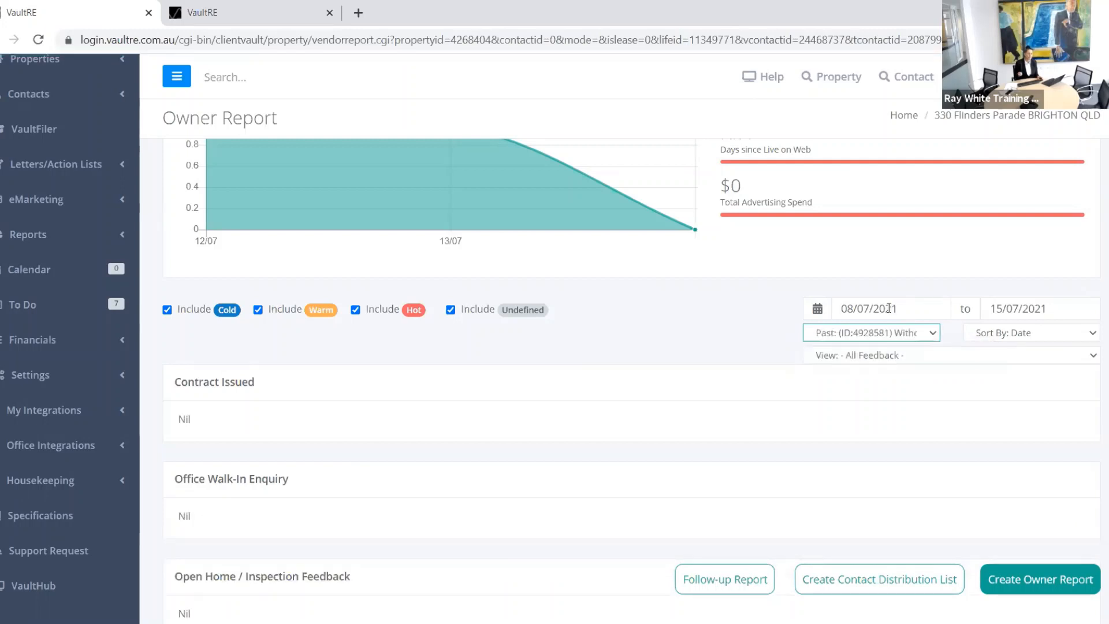
left_click(912, 339)
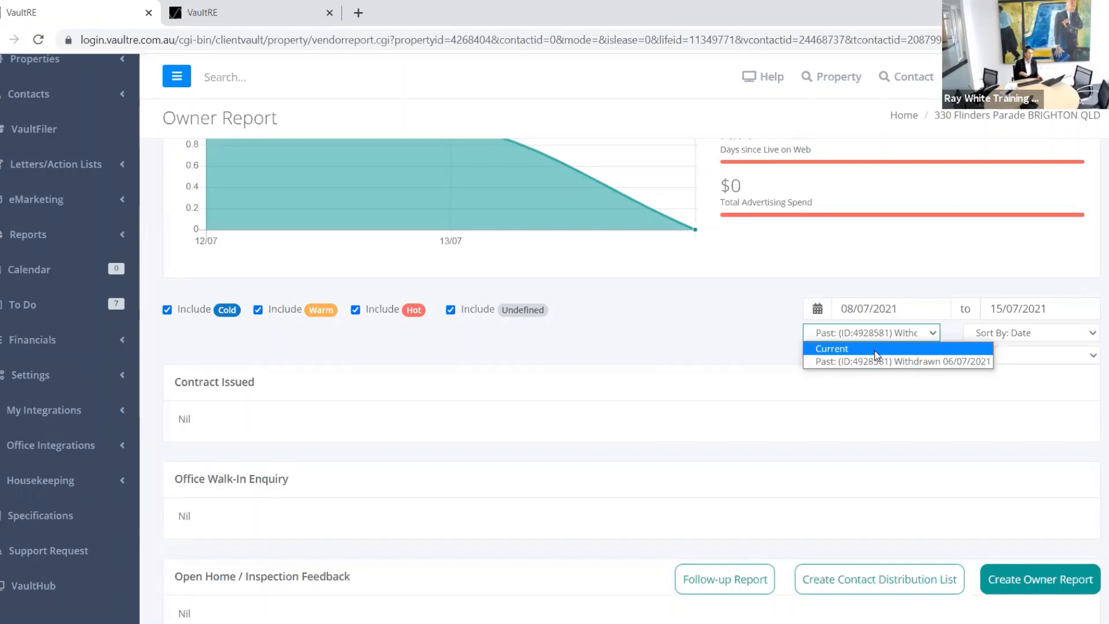
left_click(876, 350)
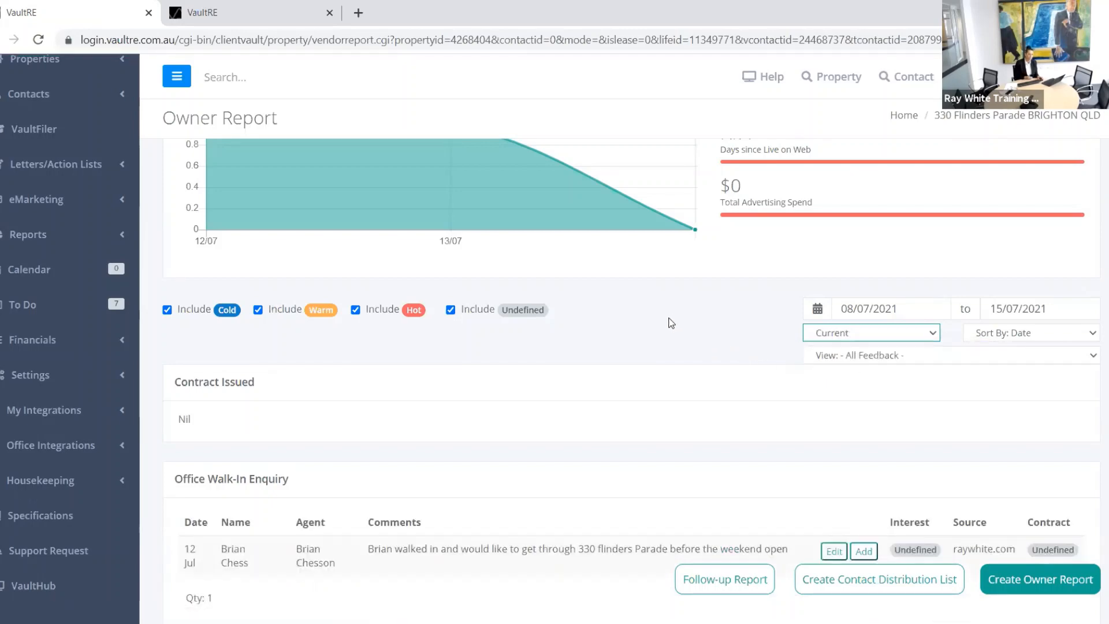
scroll(581, 330, "down", 7)
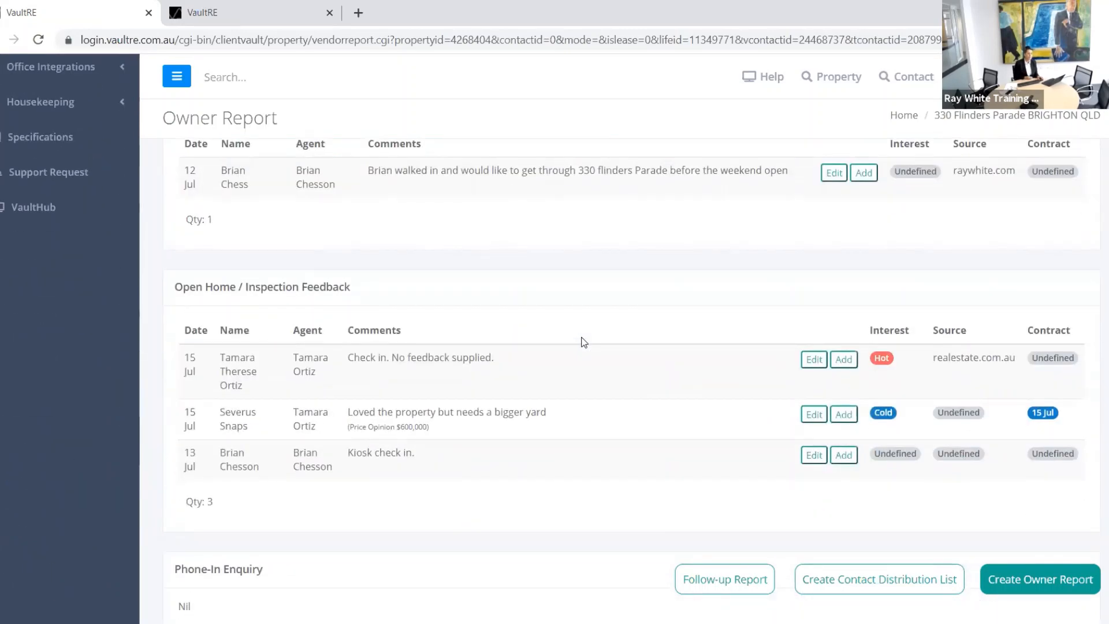
scroll(584, 341, "down", 10)
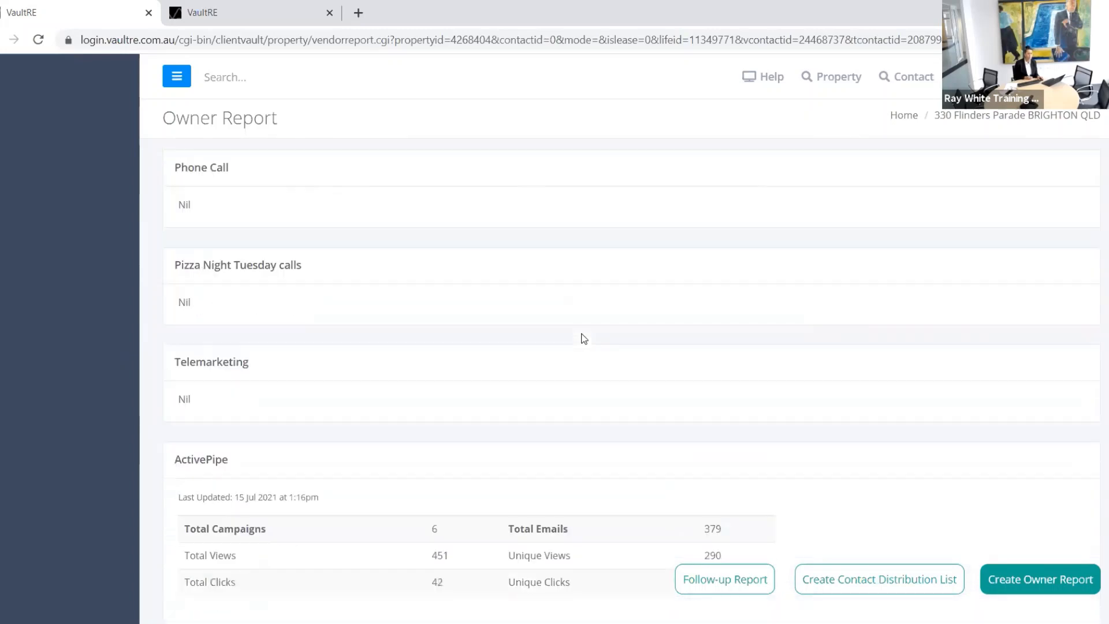
scroll(584, 338, "down", 7)
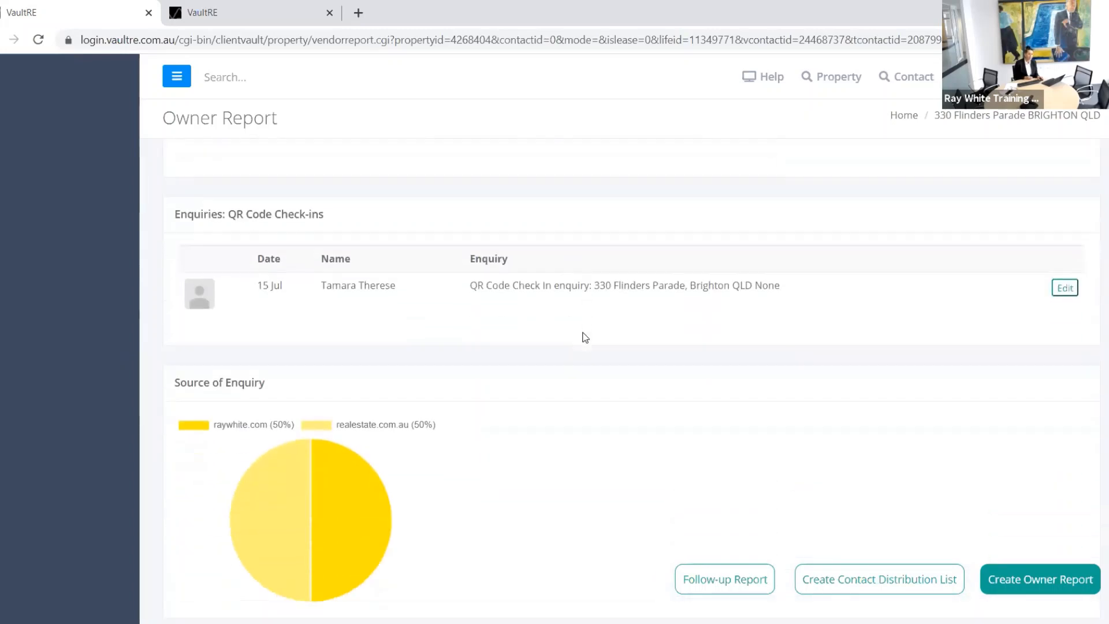
scroll(585, 336, "down", 7)
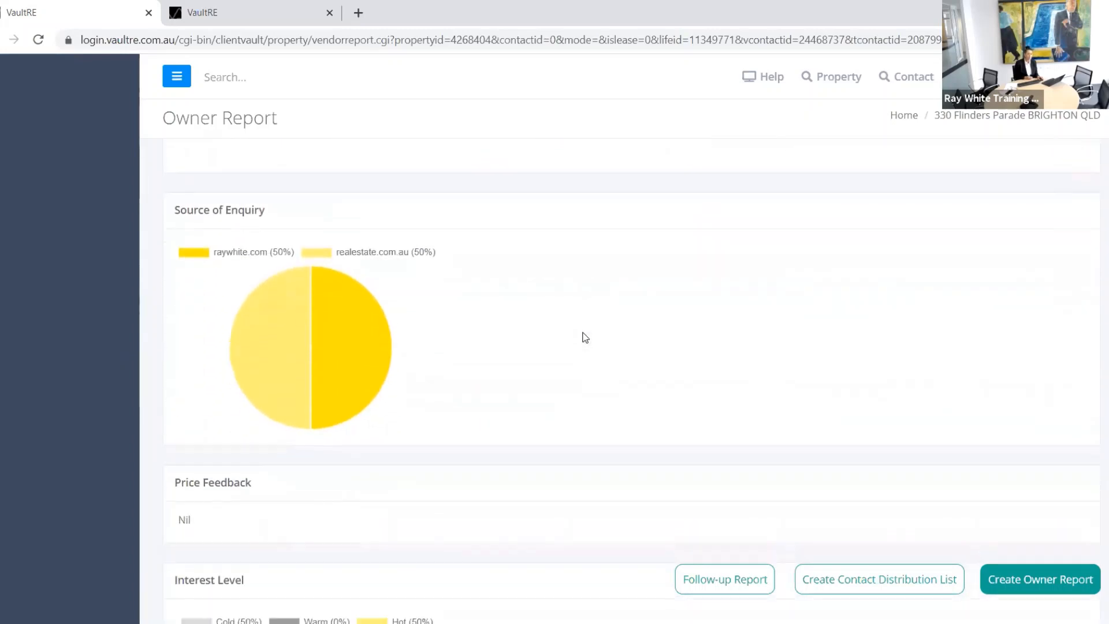
scroll(585, 338, "down", 11)
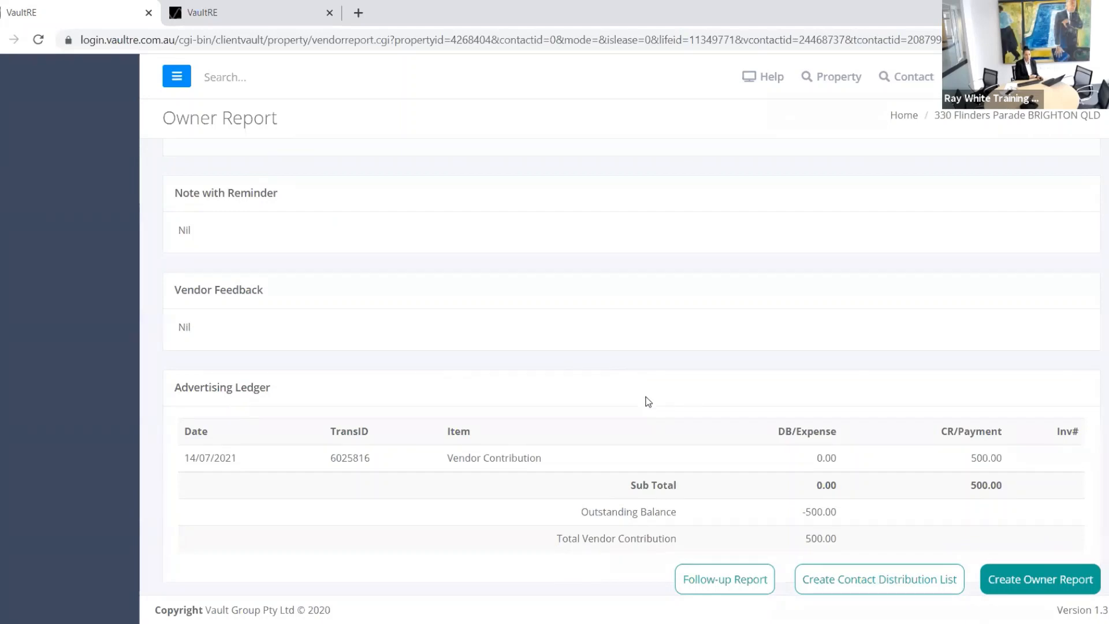
scroll(628, 520, "up", 1)
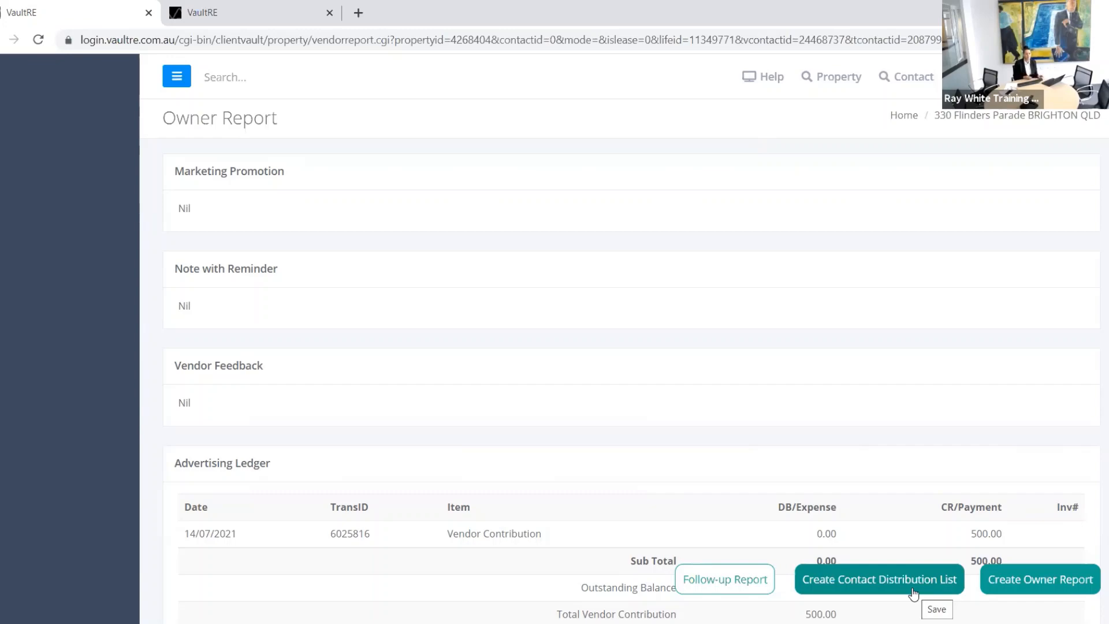
Step: Create a distribution list of all four attendees using the All Feedback filter, then close the confirmation
left_click(878, 584)
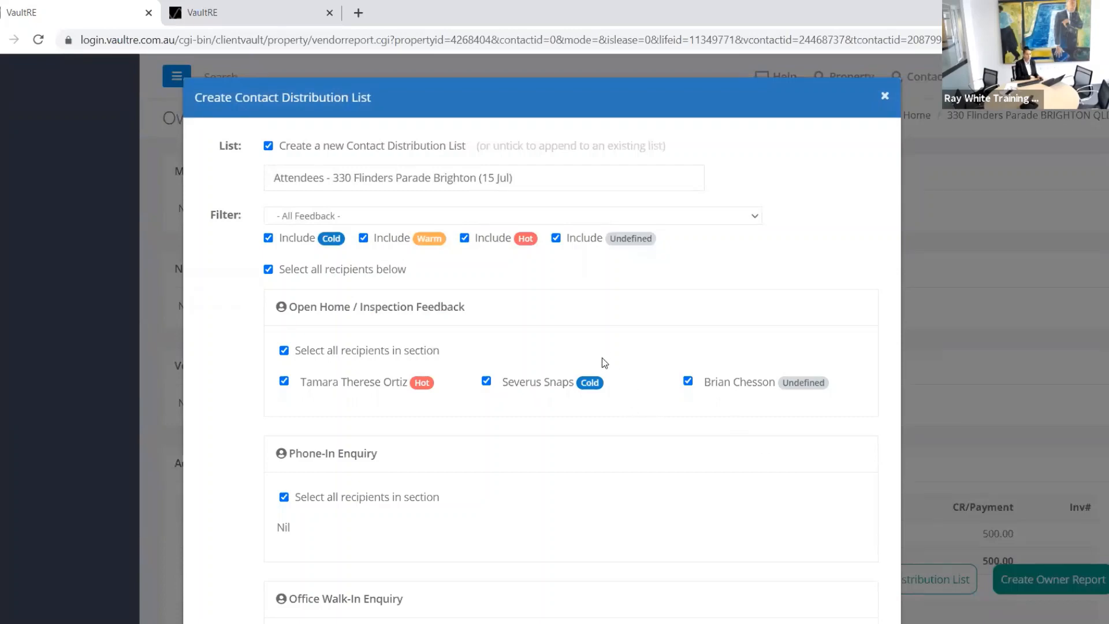
scroll(599, 362, "down", 8)
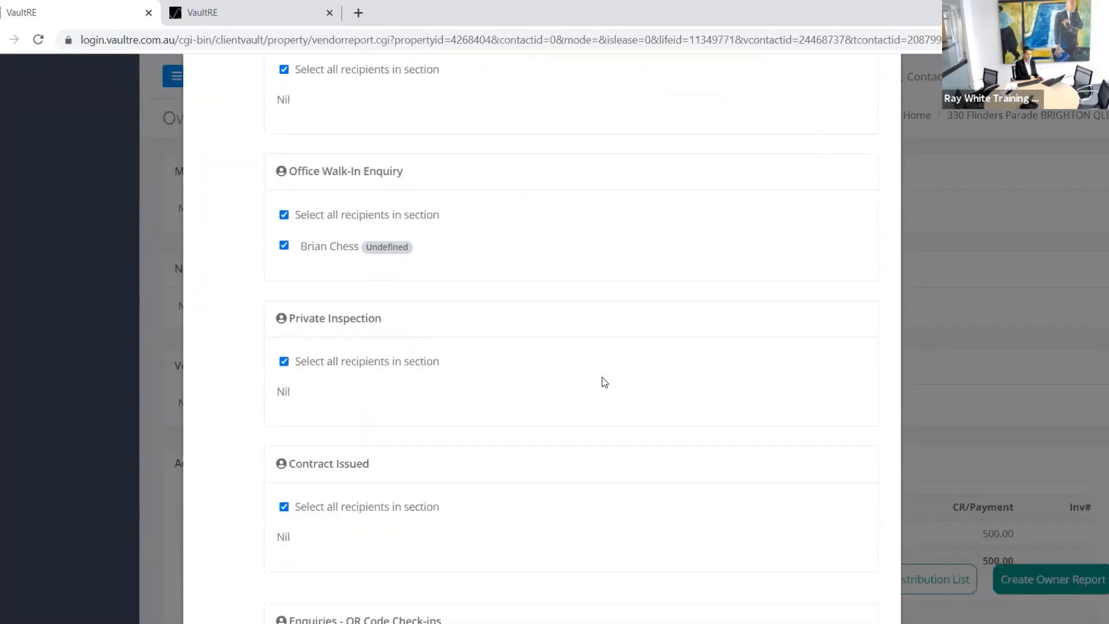
scroll(608, 438, "up", 8)
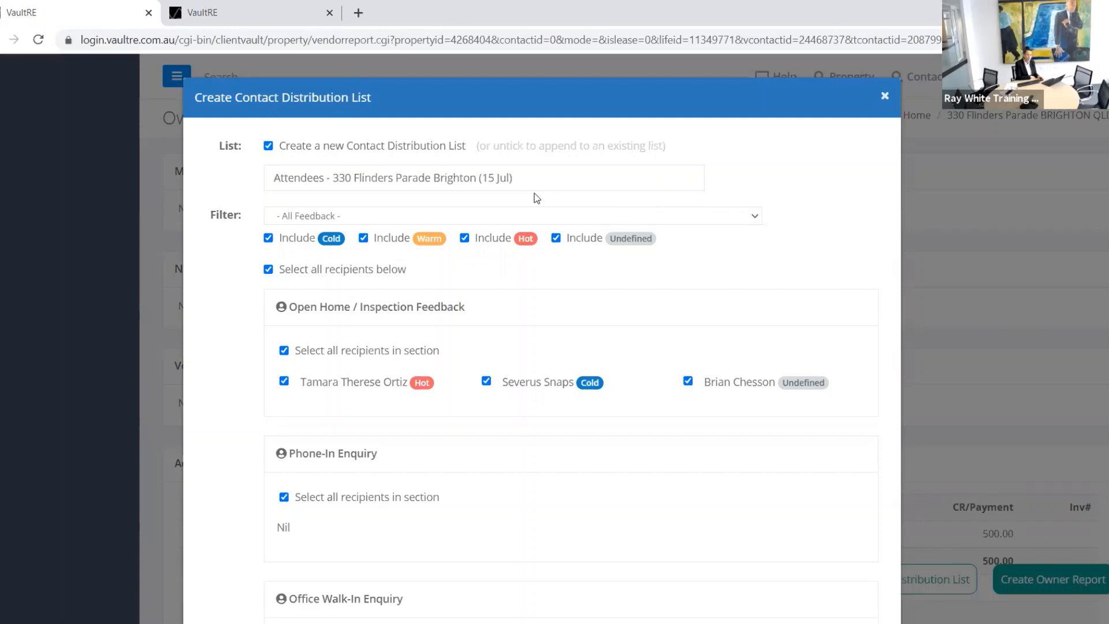
left_click(752, 218)
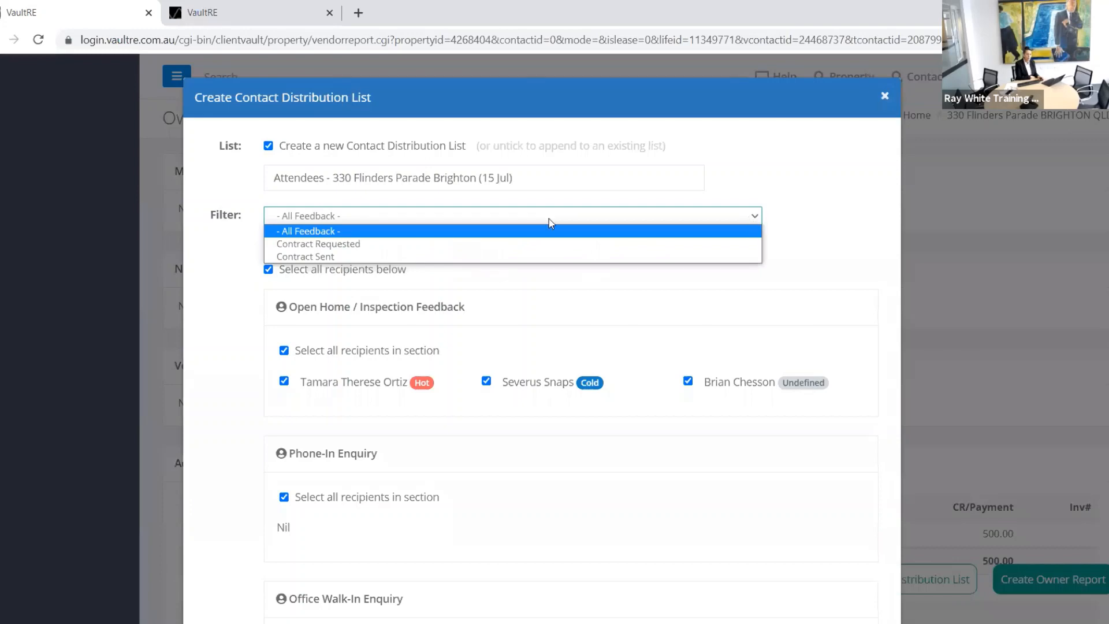
left_click(448, 215)
scroll(524, 322, "down", 10)
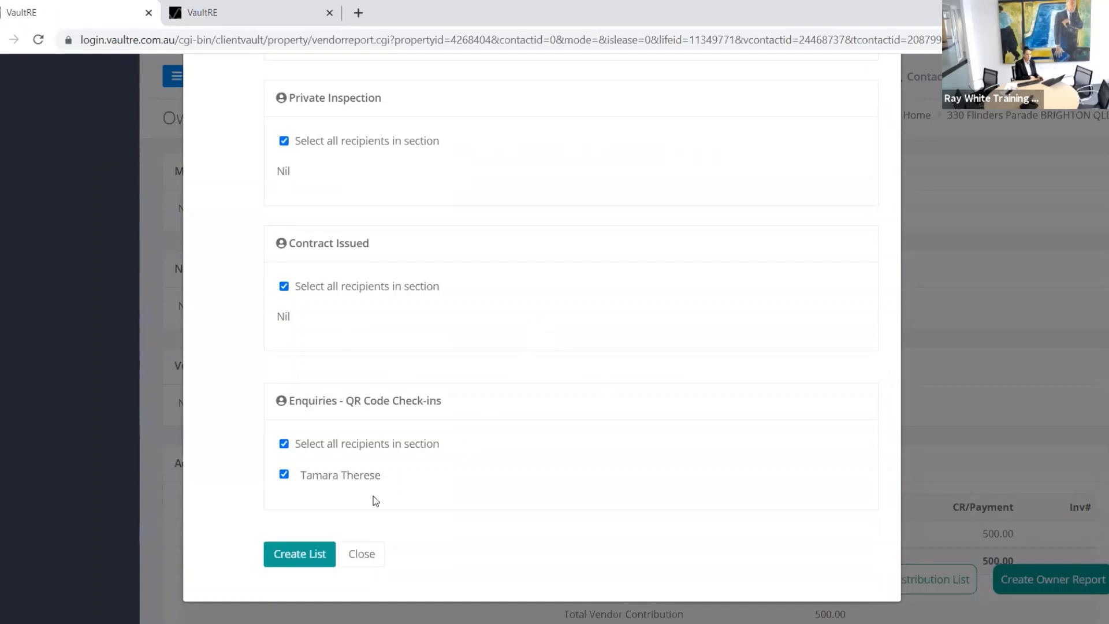
left_click(295, 557)
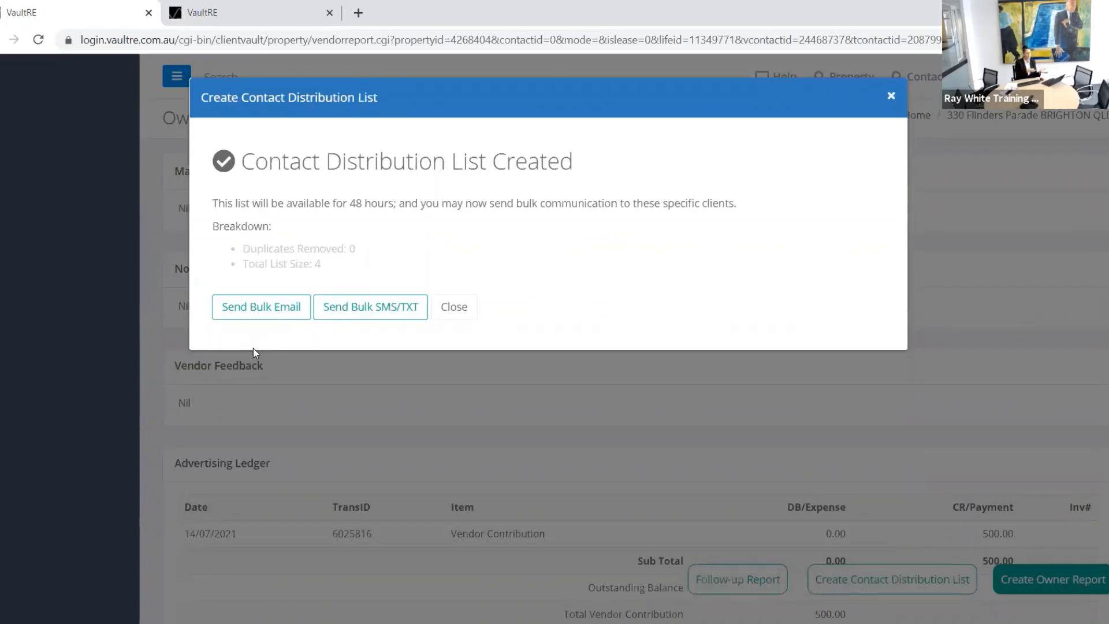
left_click(467, 308)
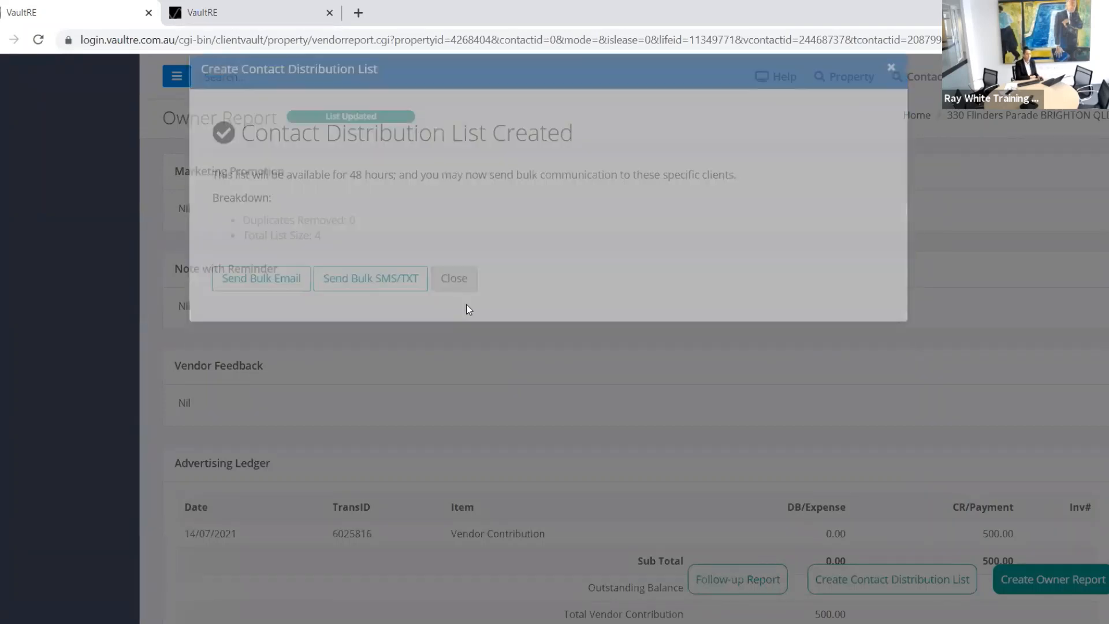
Step: Go to Contacts > Filter Contacts and check the Contact Distribution List(s) field for the new attendees list
scroll(509, 310, "up", 15)
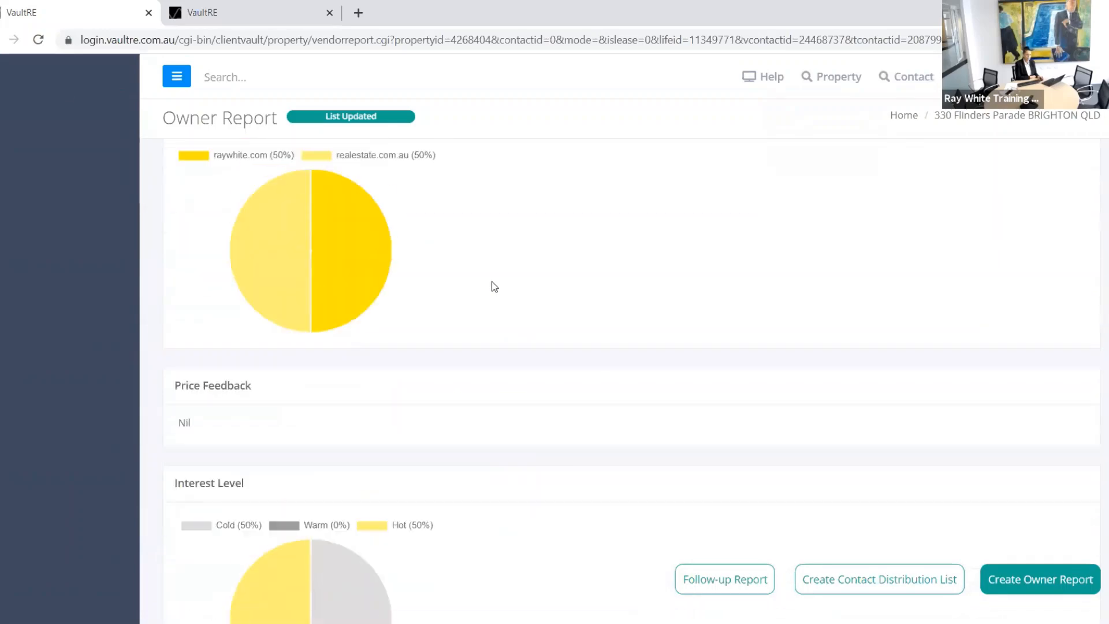
scroll(477, 224, "up", 10)
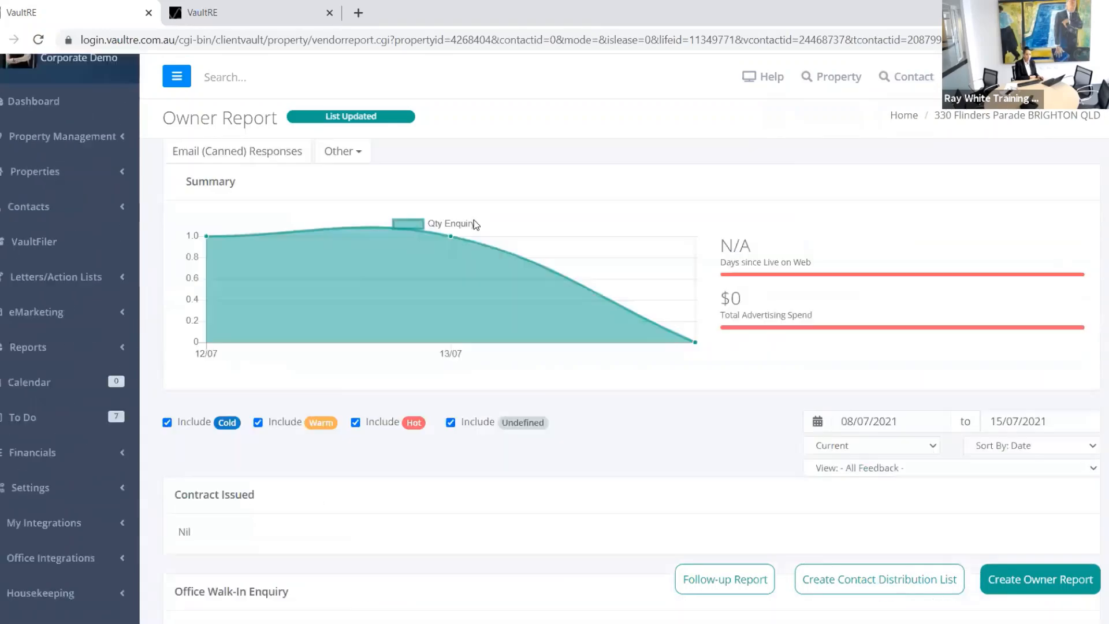
left_click(27, 213)
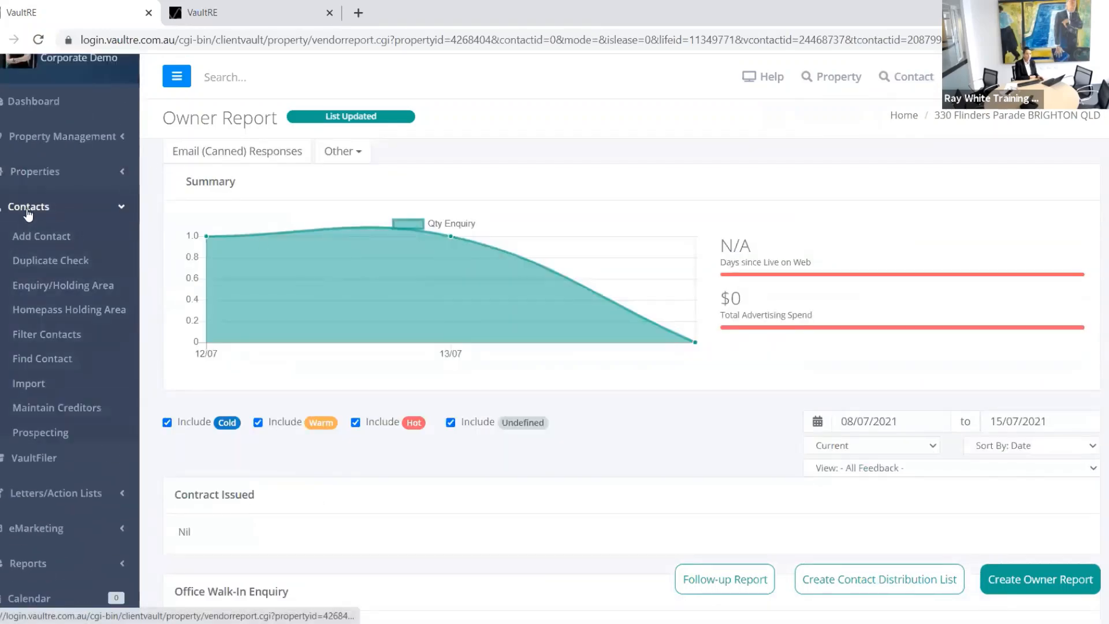
left_click(42, 335)
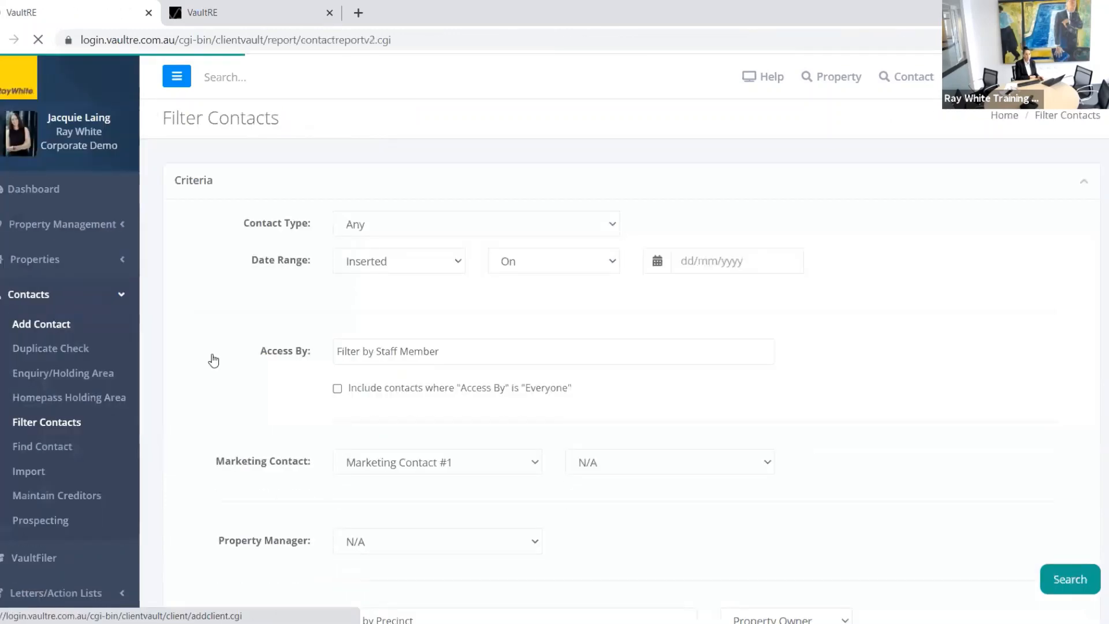
scroll(210, 359, "down", 4)
scroll(226, 410, "down", 6)
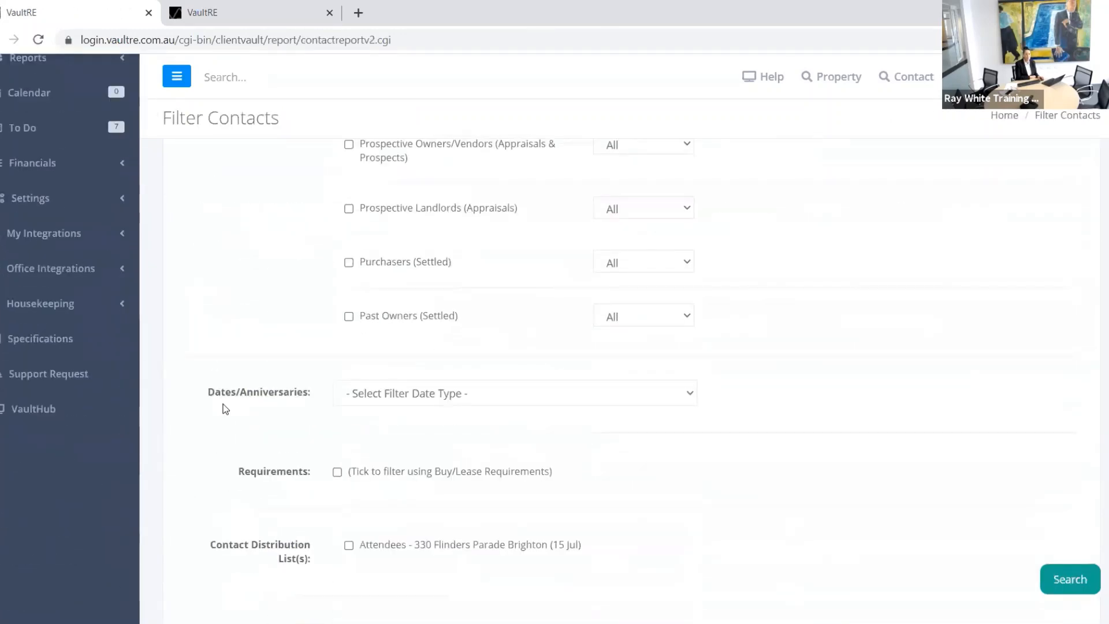
scroll(225, 409, "down", 3)
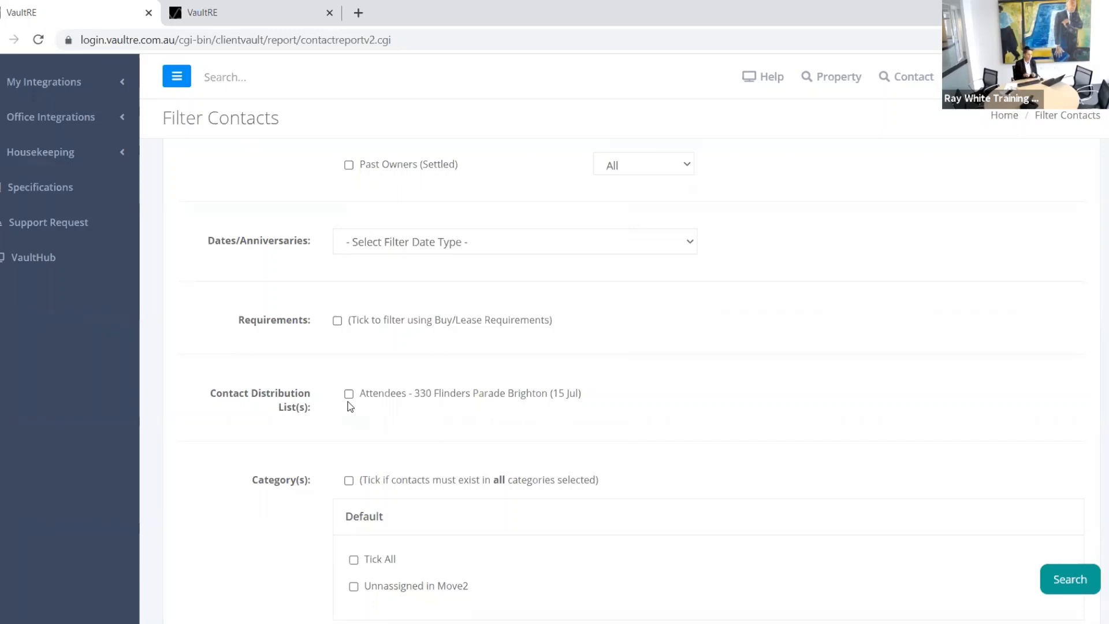
scroll(701, 460, "up", 12)
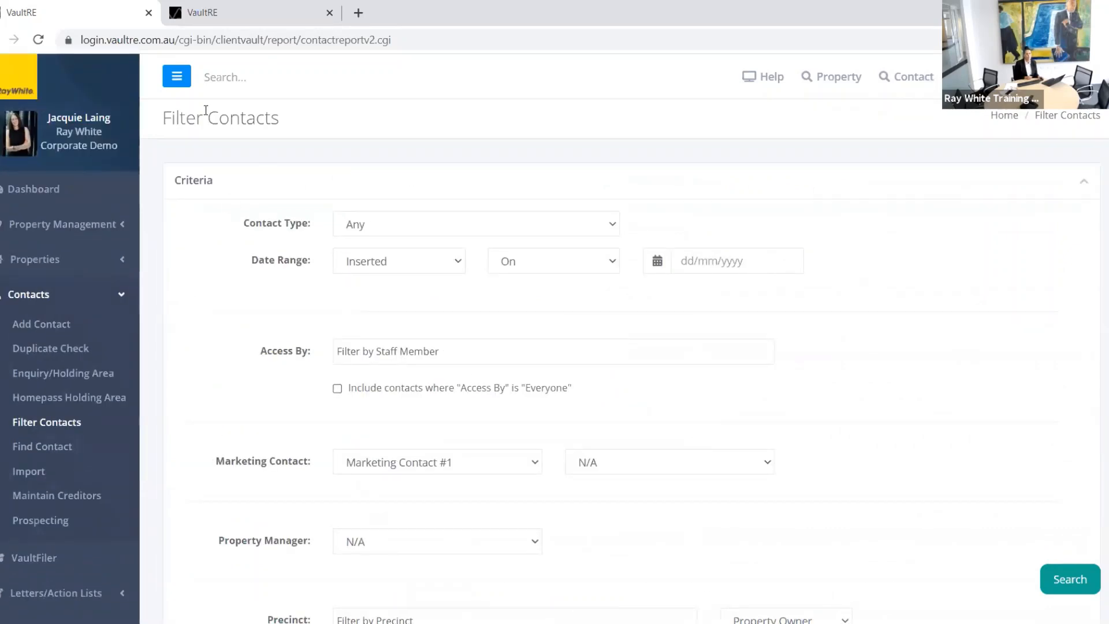
left_click(201, 82)
type("330")
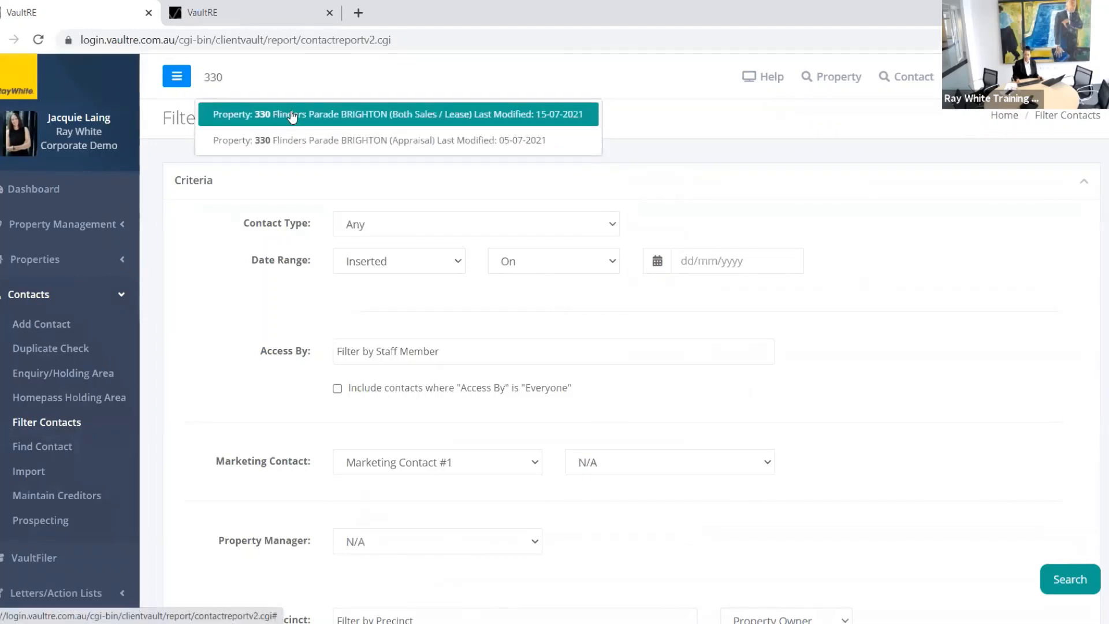
left_click(281, 114)
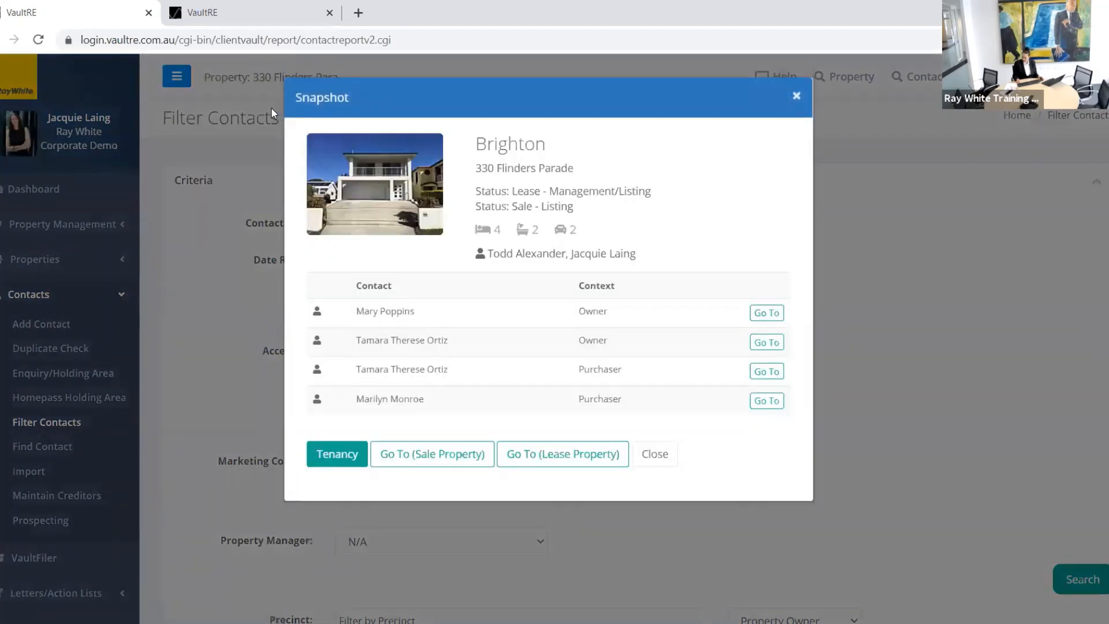
left_click(429, 455)
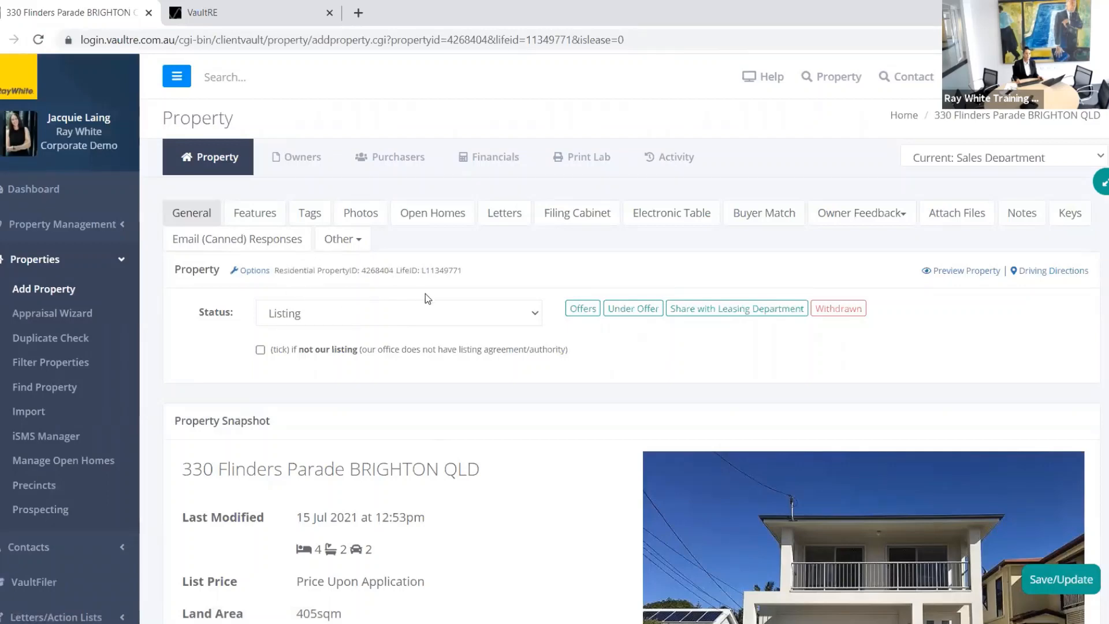
left_click(259, 276)
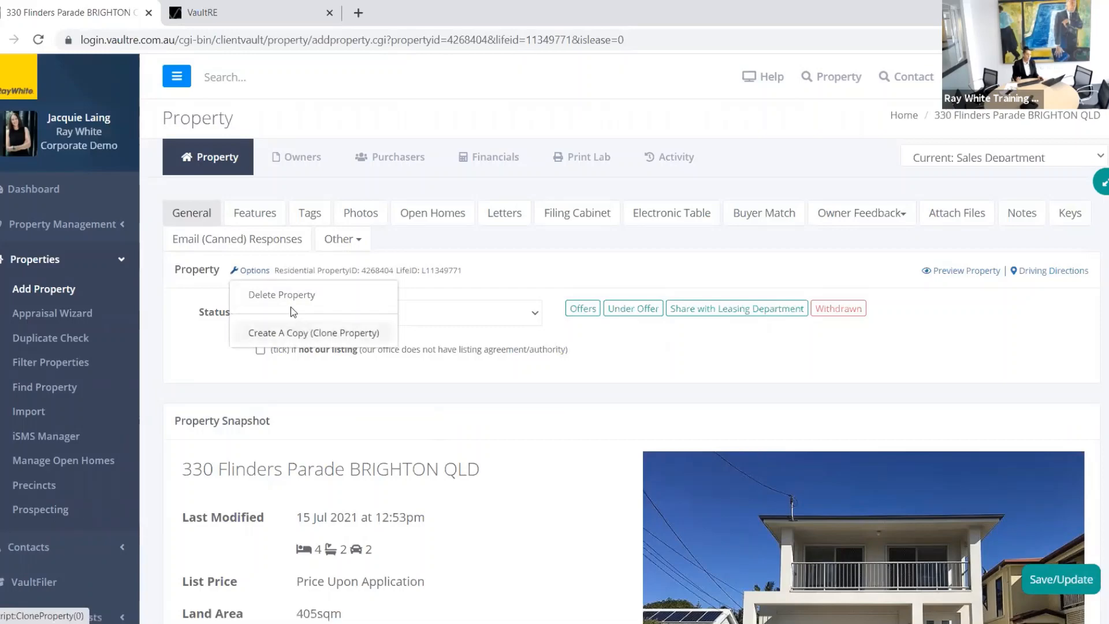
left_click(1103, 184)
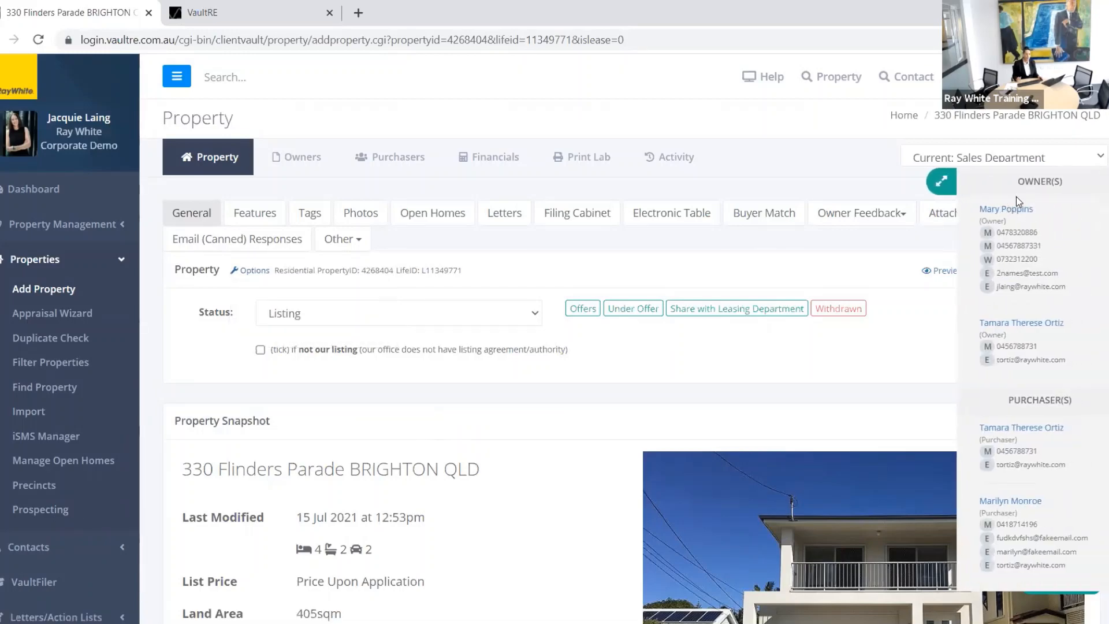
left_click(1019, 217)
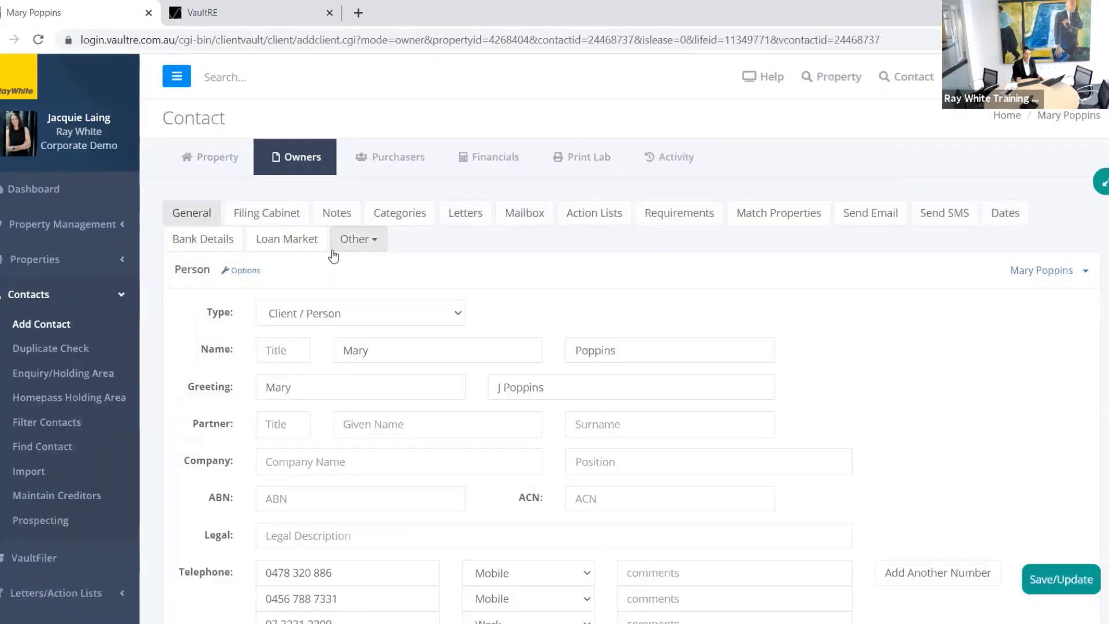
left_click(234, 273)
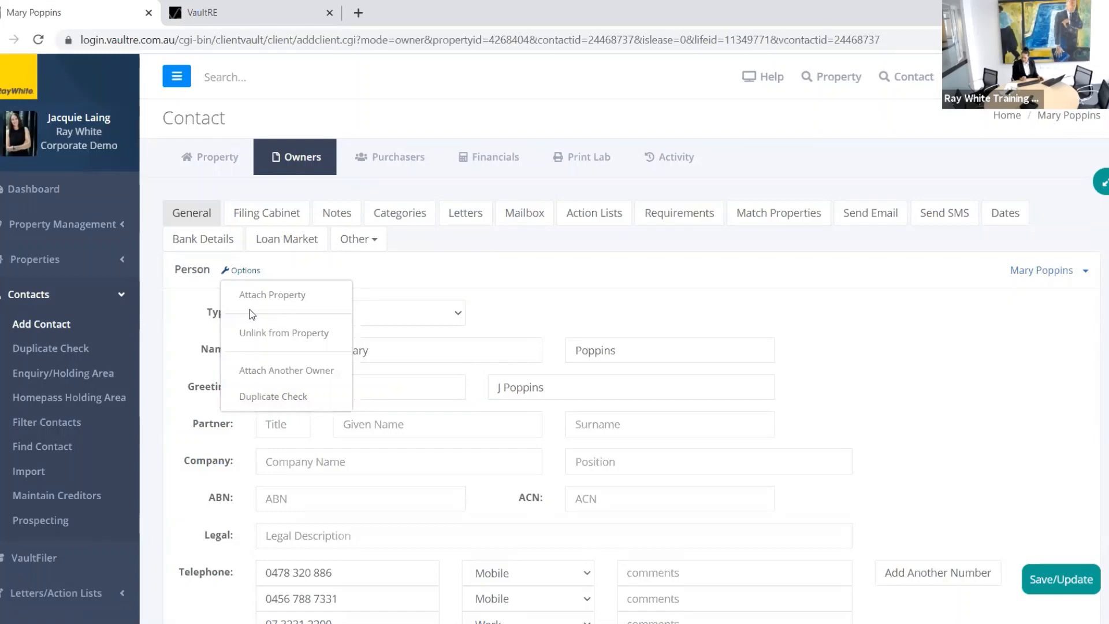
left_click(233, 168)
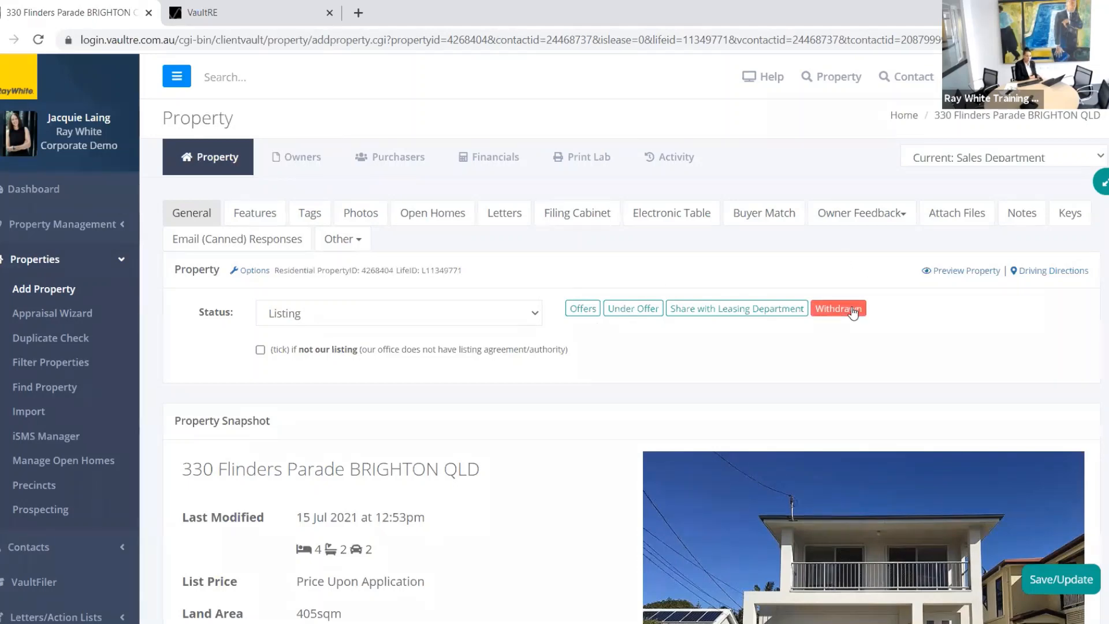
Step: Open the Under Offer form and untick both purchasers from the Ray White Concierge referral
left_click(636, 307)
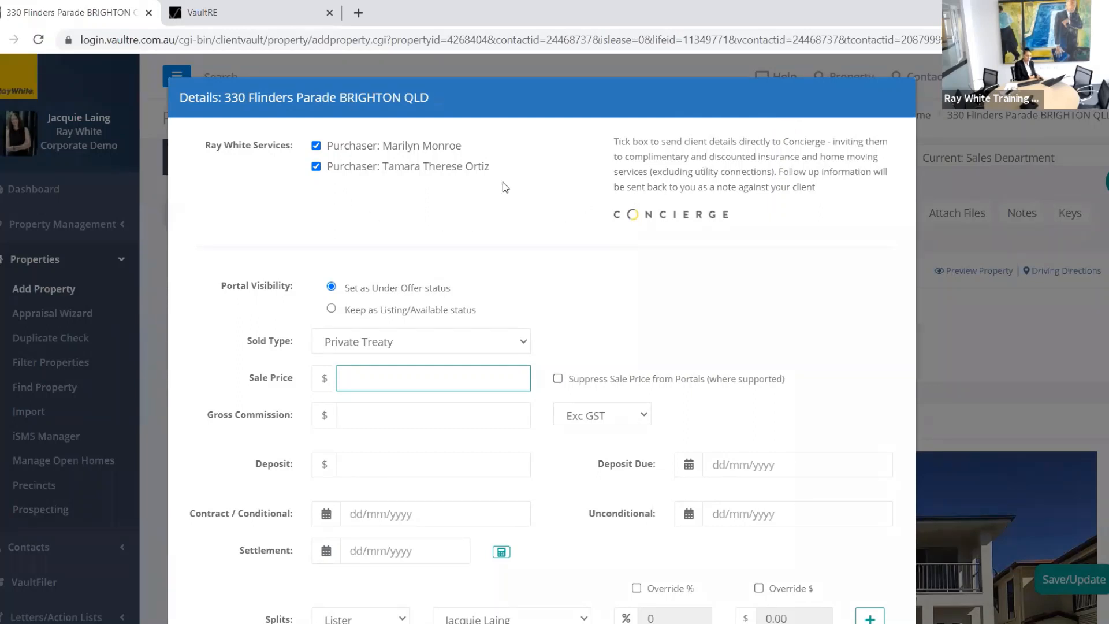
left_click(316, 167)
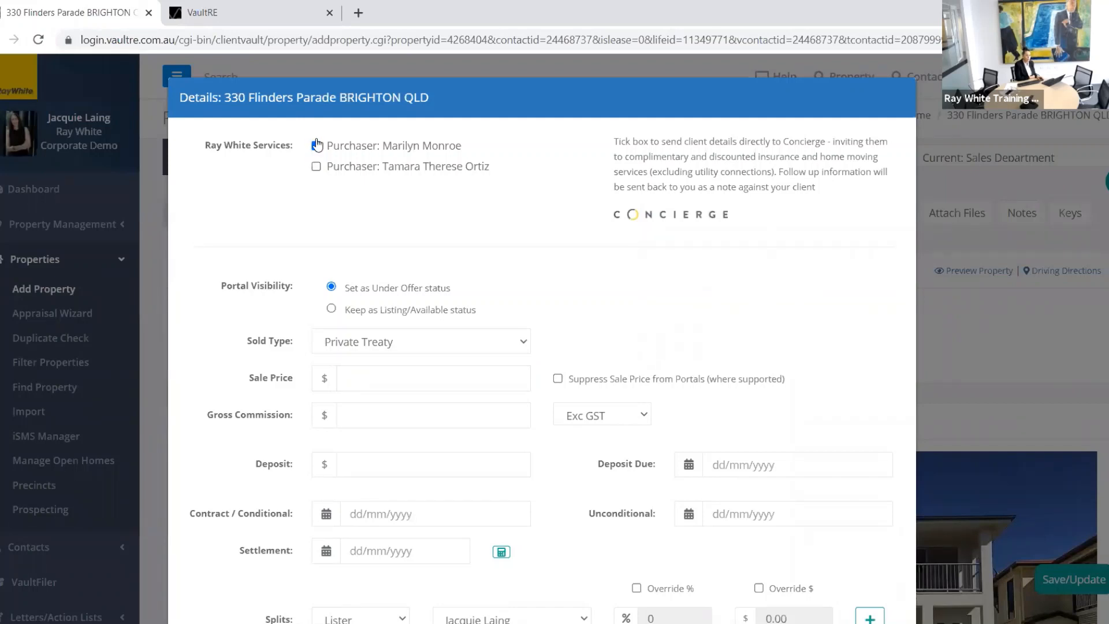
left_click(317, 146)
scroll(567, 282, "down", 3)
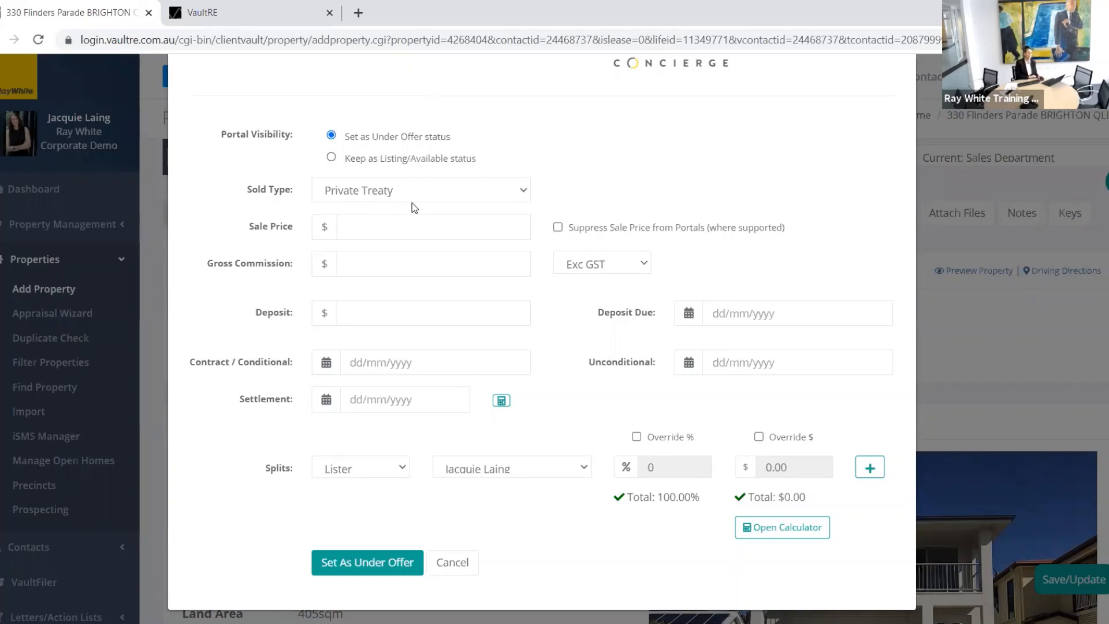
Step: Keep Private Treaty as the sale type and enter a 550,000 price with 10,000 commission excluding GST
left_click(459, 196)
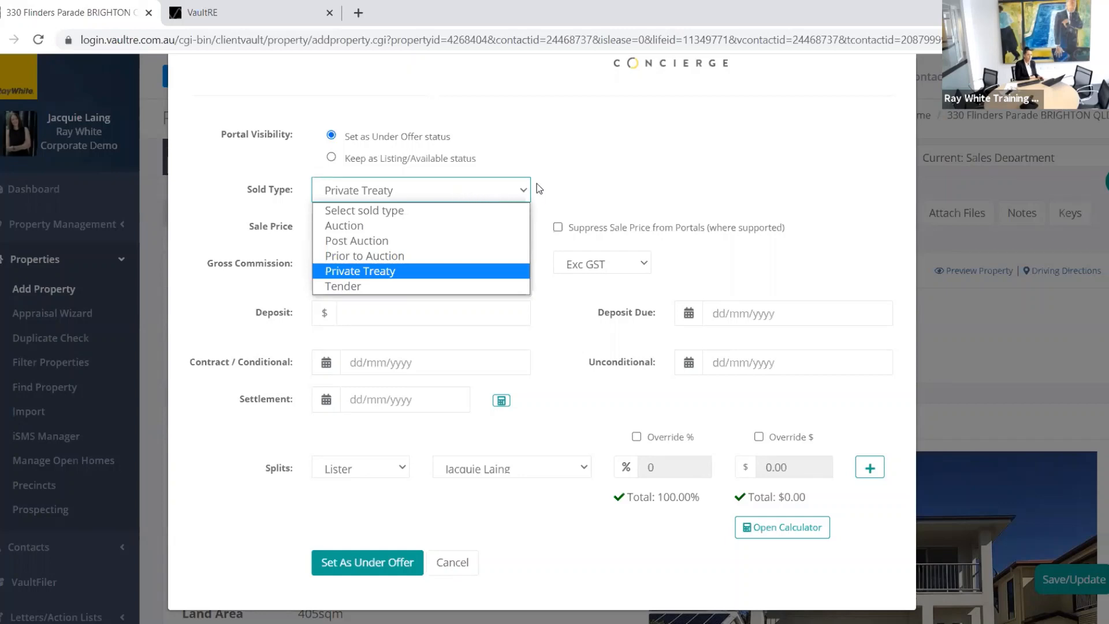
left_click(564, 195)
left_click(384, 225)
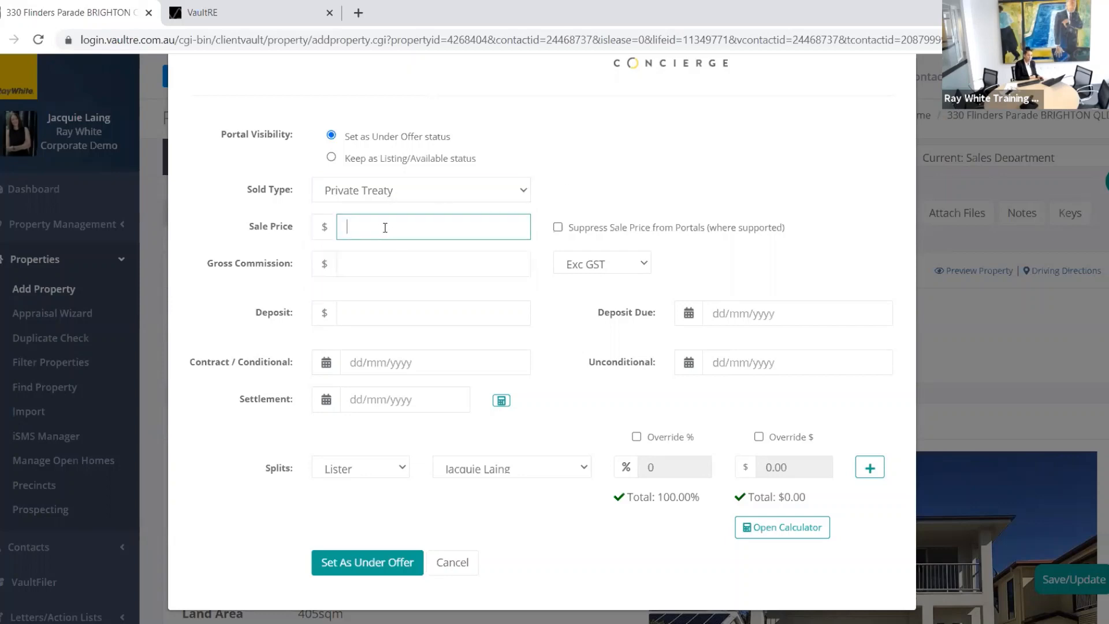
type("5")
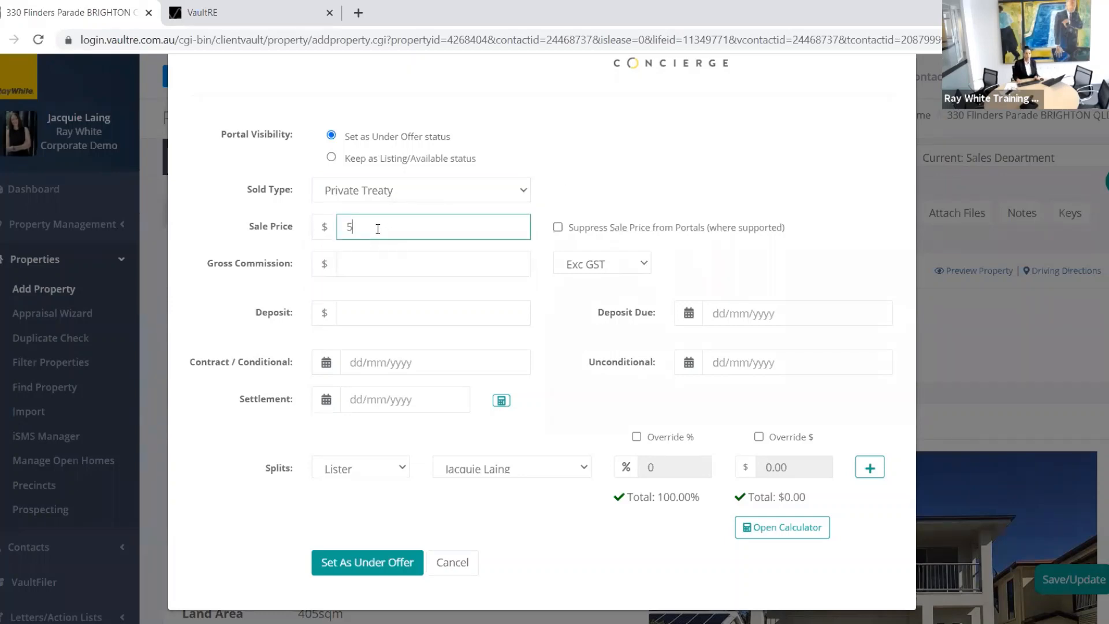
type("50,000")
left_click(375, 257)
type("1000")
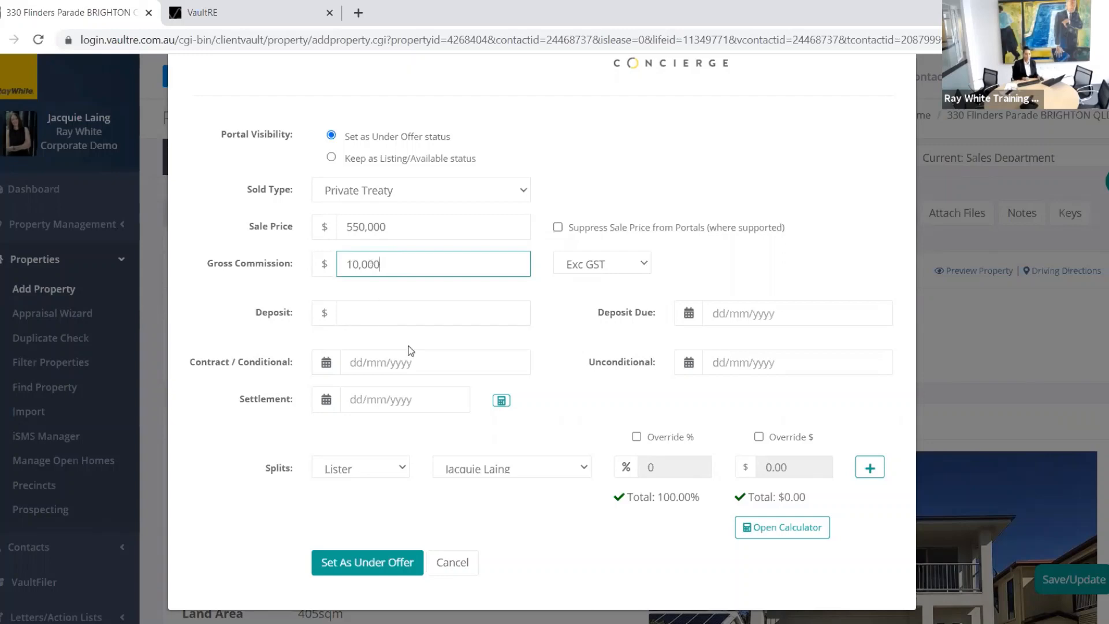
left_click(645, 267)
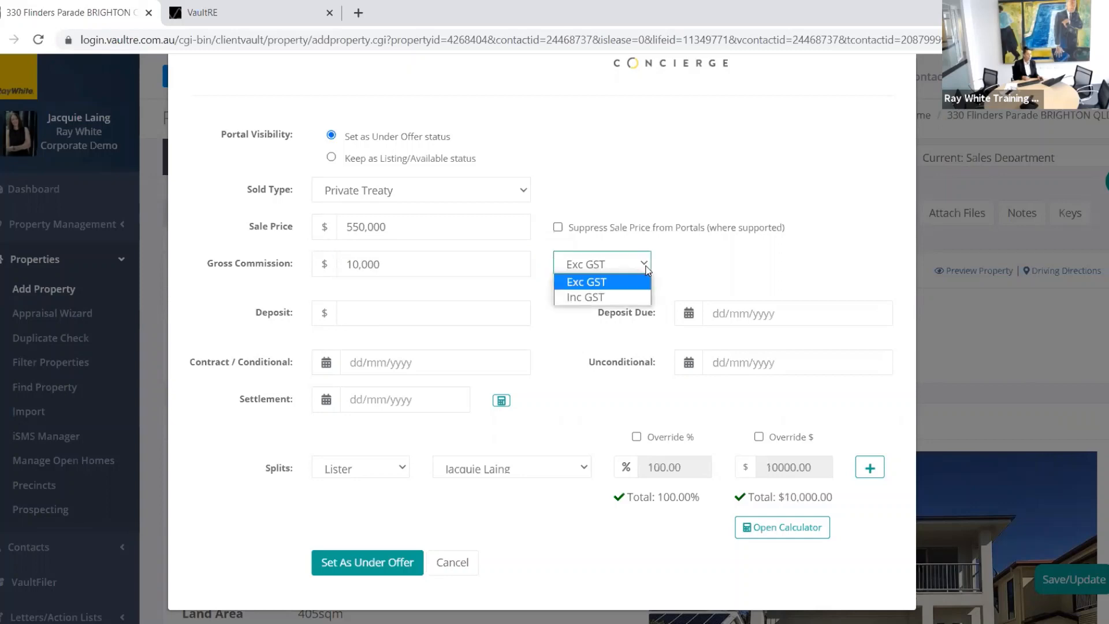
left_click(587, 298)
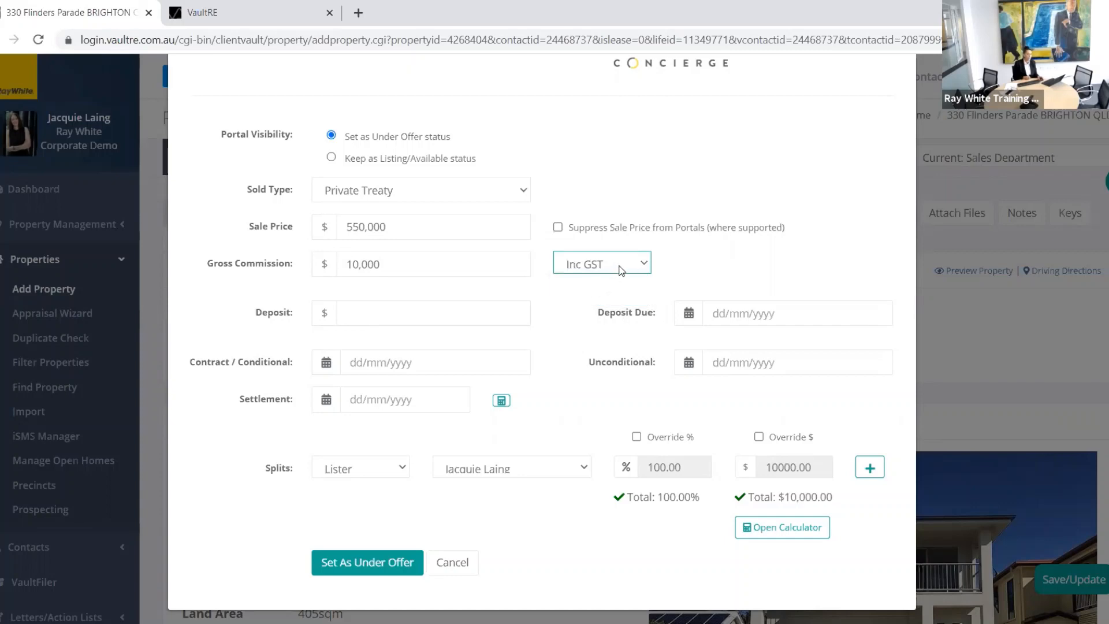
left_click(636, 269)
left_click(590, 282)
Step: Set the contract date 01/07/2021, unconditional date 29/07/2021 and settlement date 25/08/2021
left_click(355, 359)
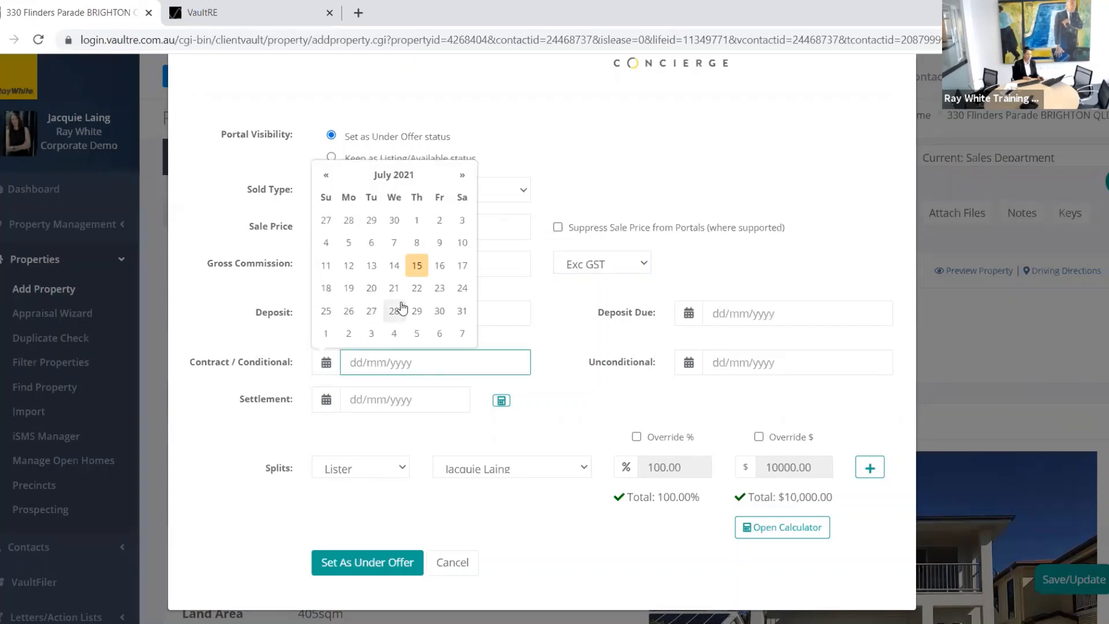
left_click(417, 220)
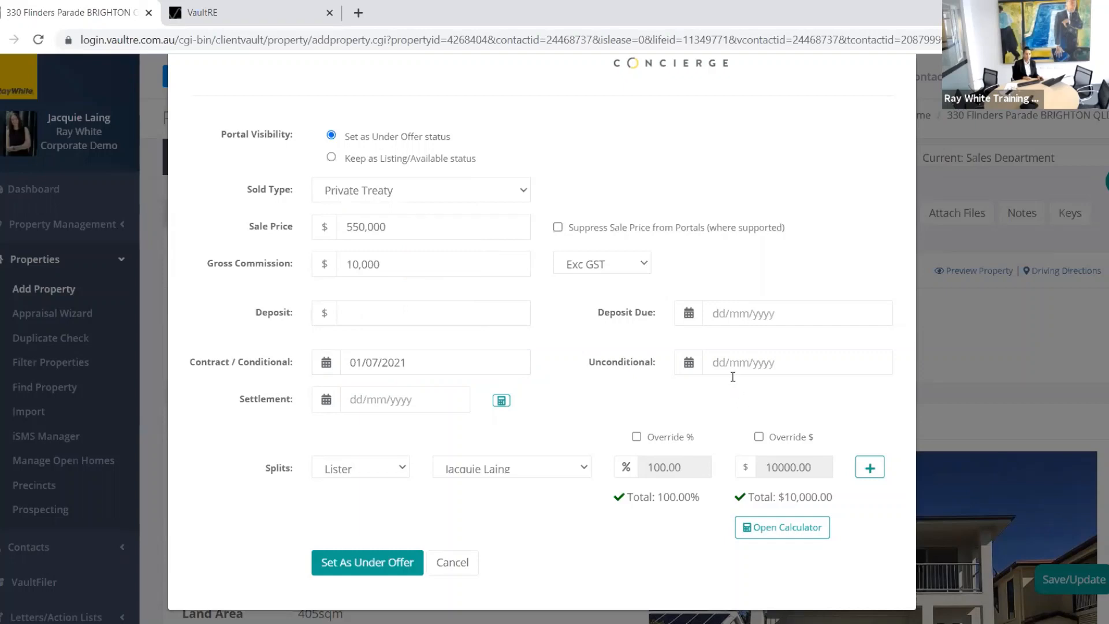
left_click(717, 362)
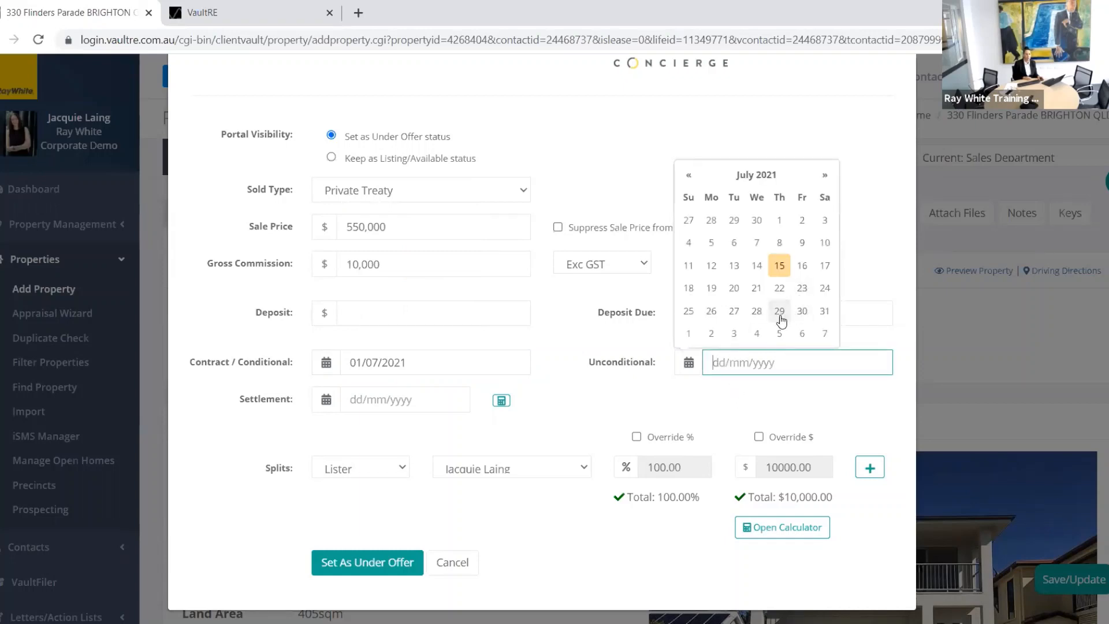
left_click(779, 311)
left_click(419, 400)
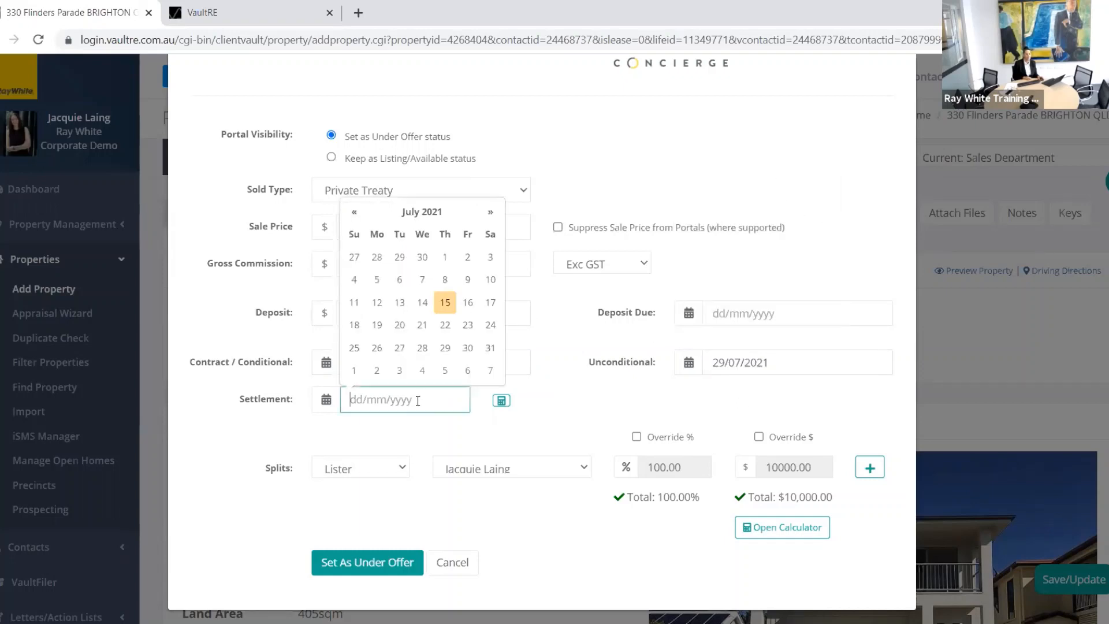
left_click(490, 213)
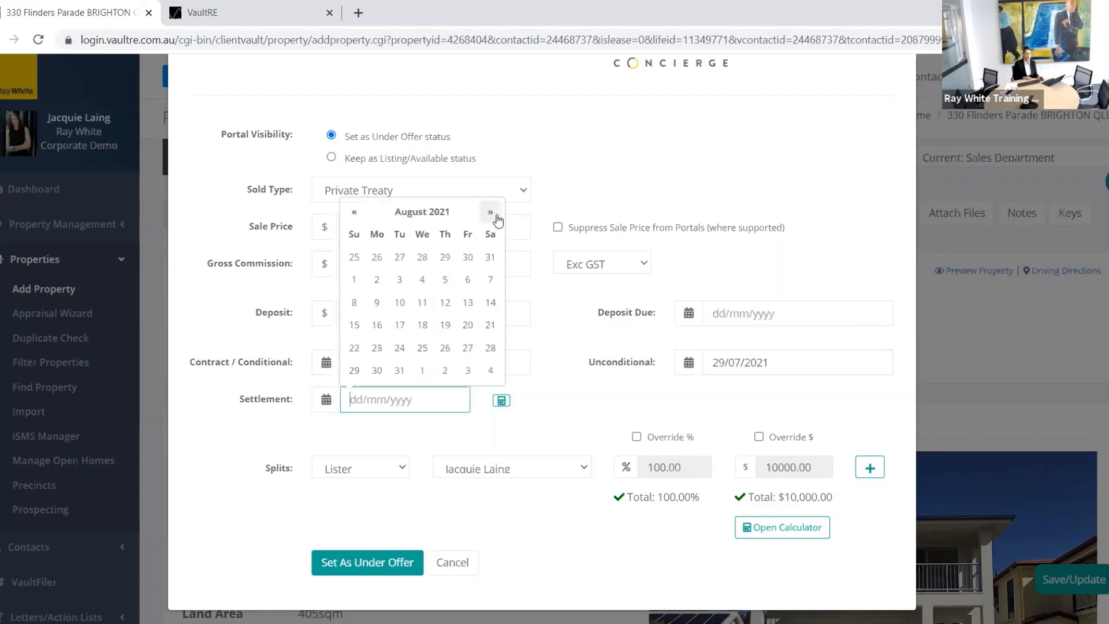
left_click(425, 348)
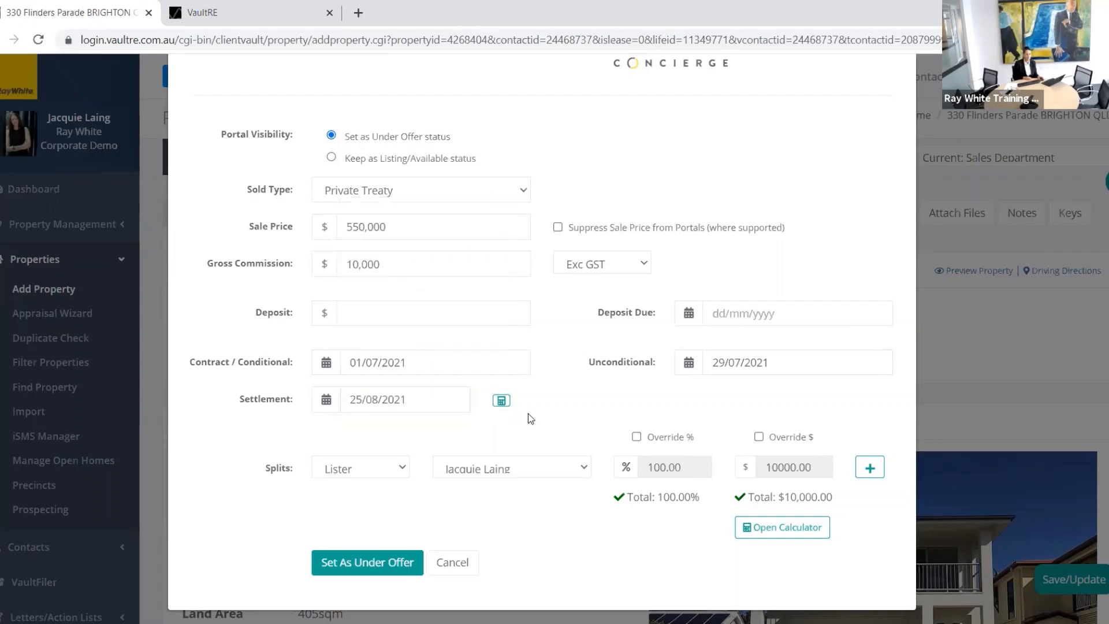
scroll(437, 408, "down", 1)
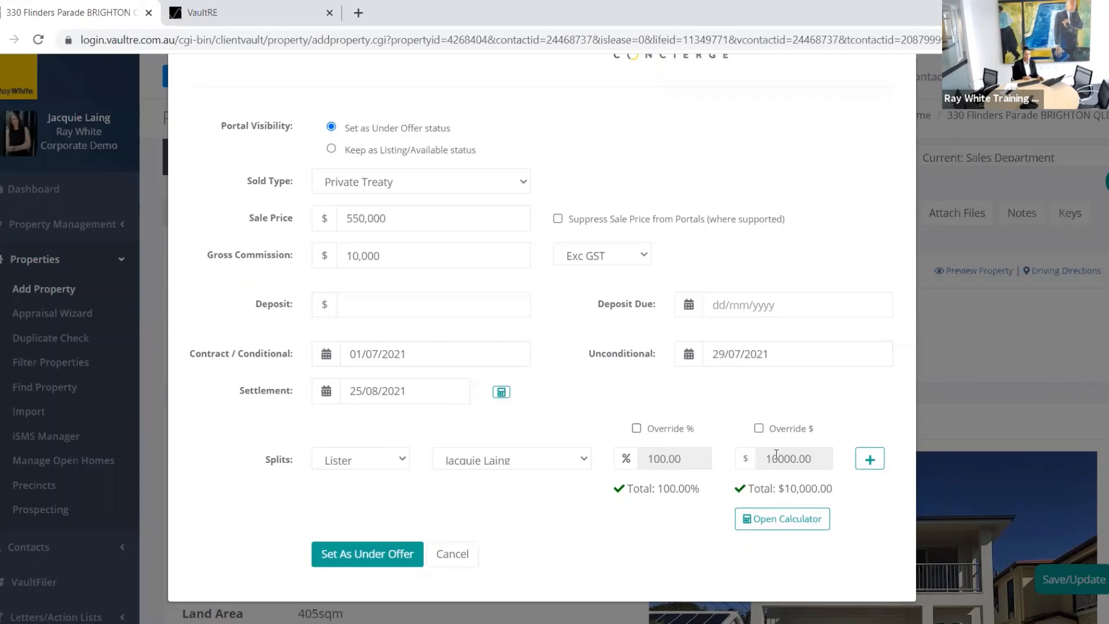
Step: Add a second agent to the commission split, keeping the first at 50% and giving the second 30%
left_click(870, 459)
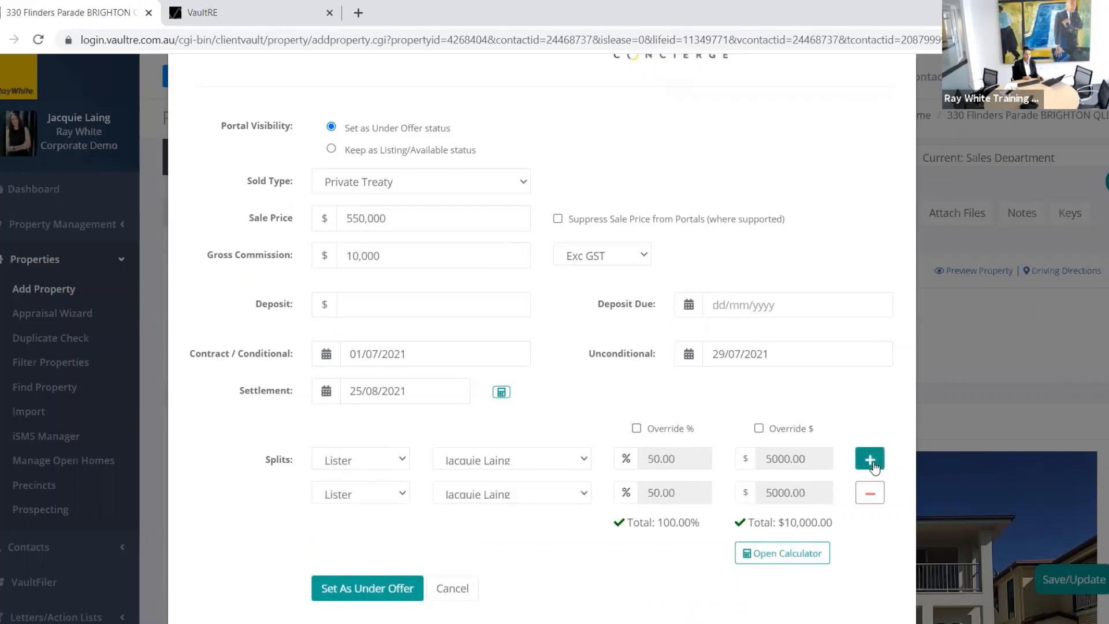
left_click(574, 493)
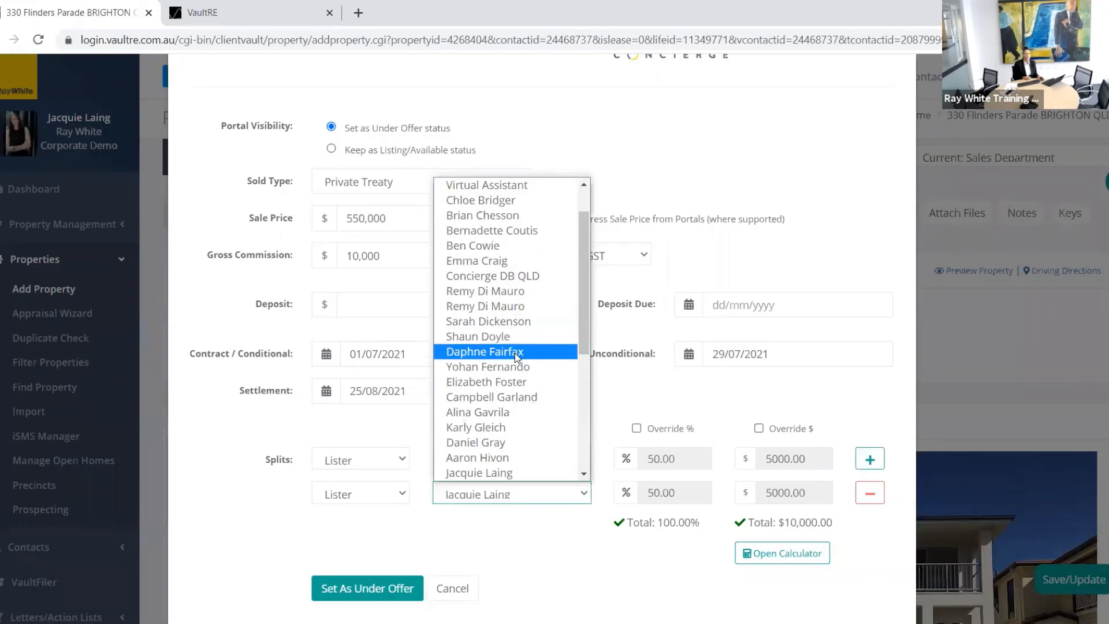
left_click(511, 383)
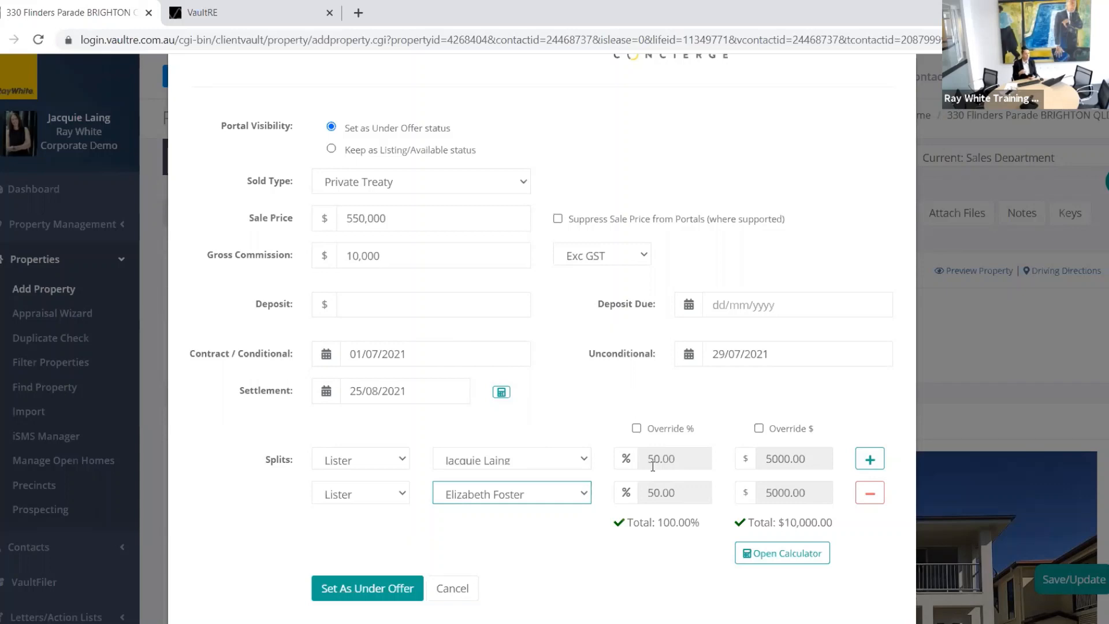
left_click(637, 429)
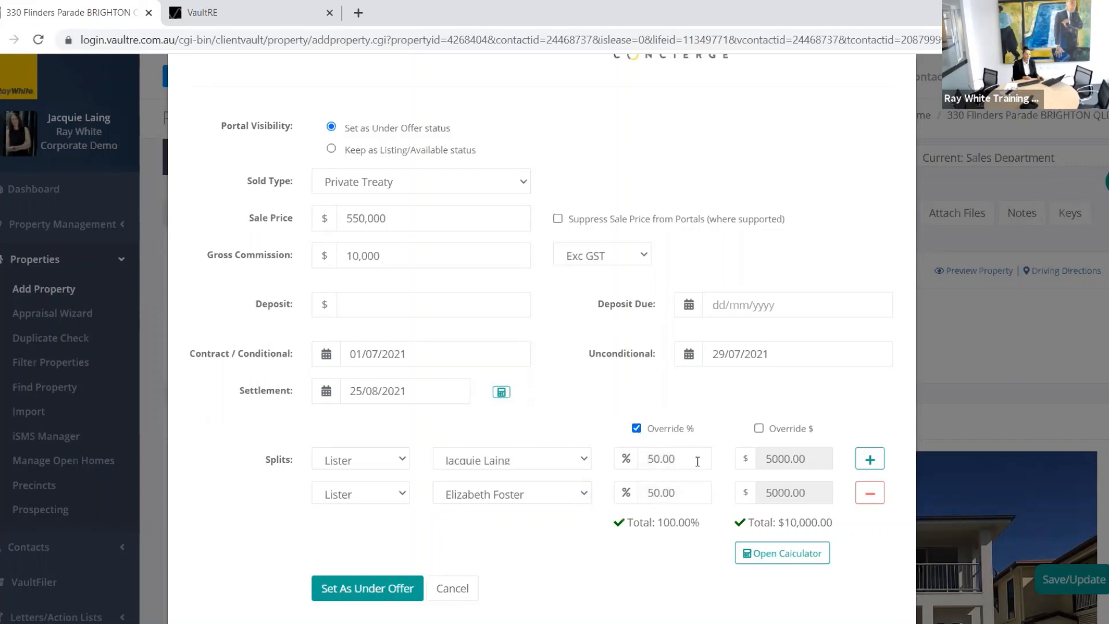
left_click_drag(688, 460, 637, 462)
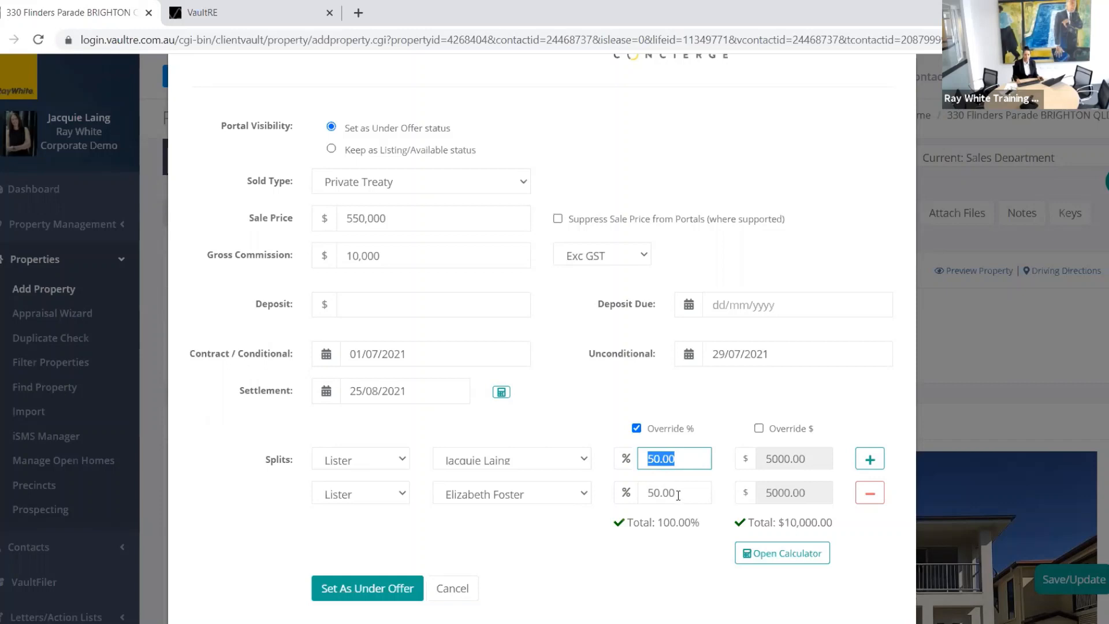
left_click_drag(687, 491, 645, 492)
type("3")
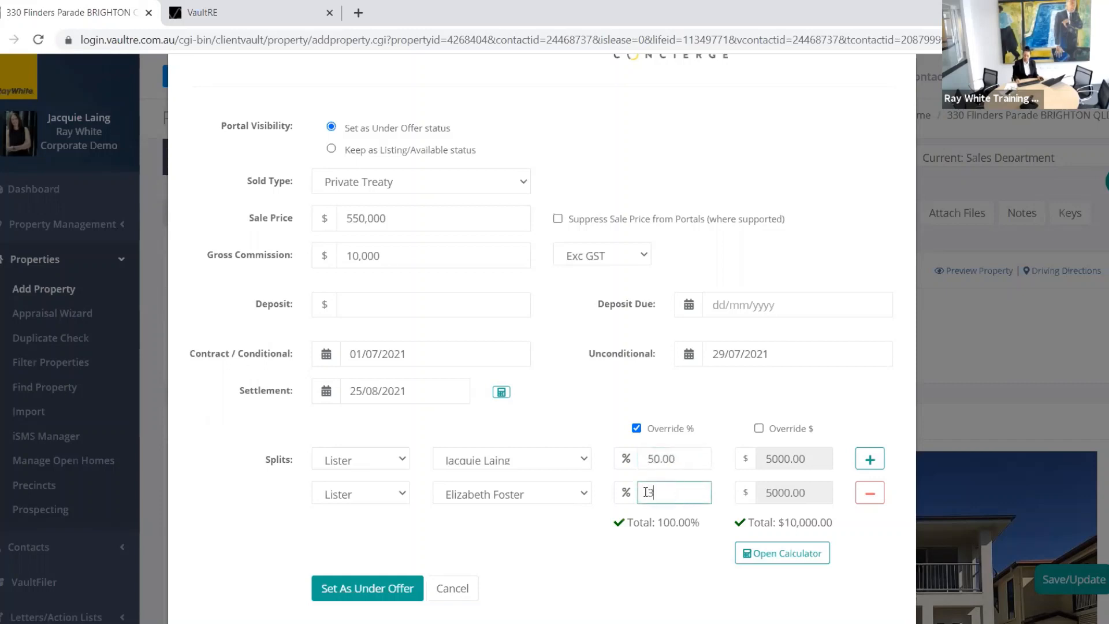
type("0.00")
key("Tab")
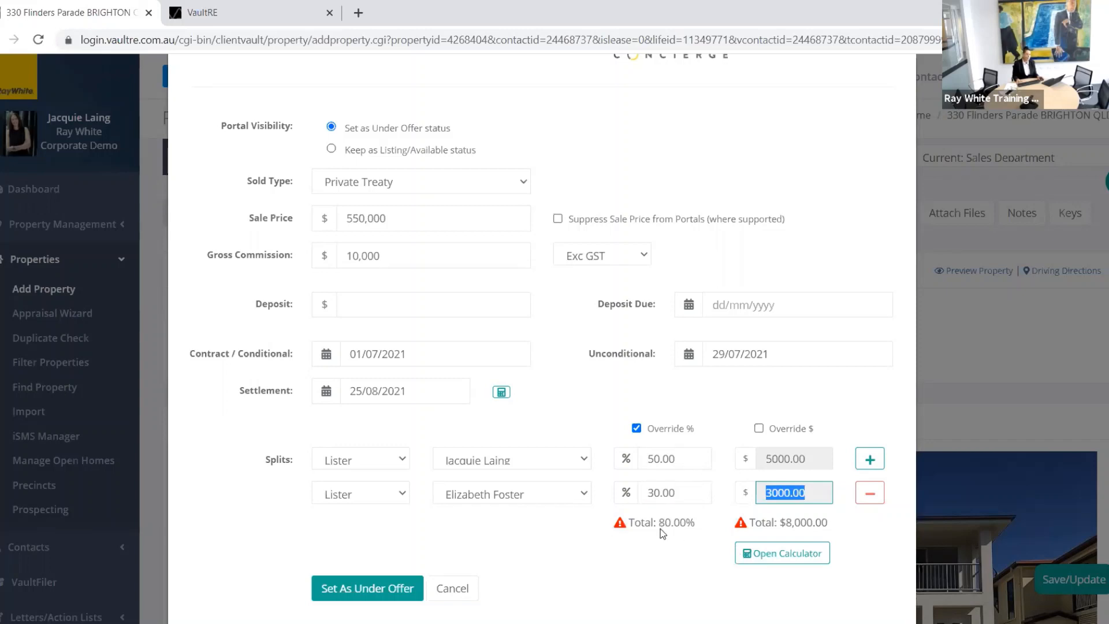
Step: Add Ray White Next Door as a conjunctional office split at 20%
left_click(869, 465)
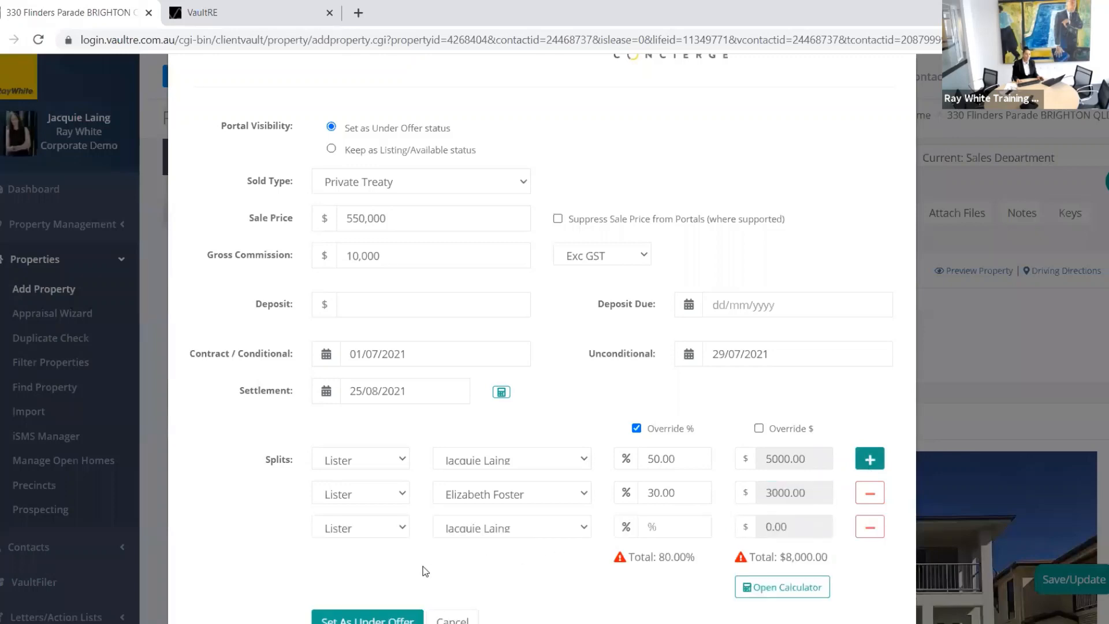
left_click(403, 524)
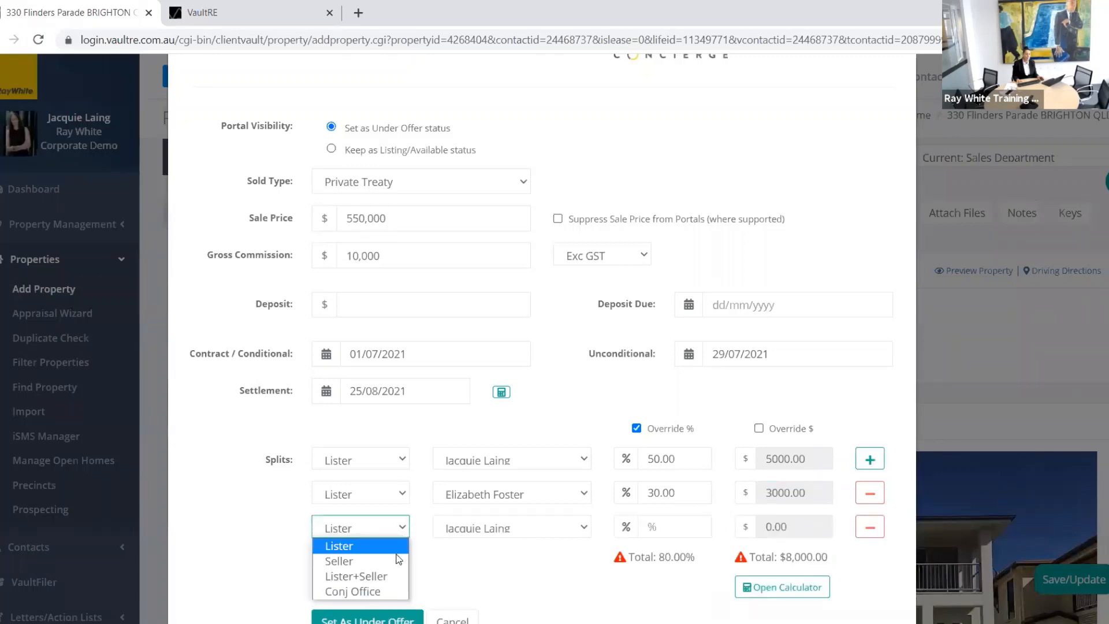
key("Return")
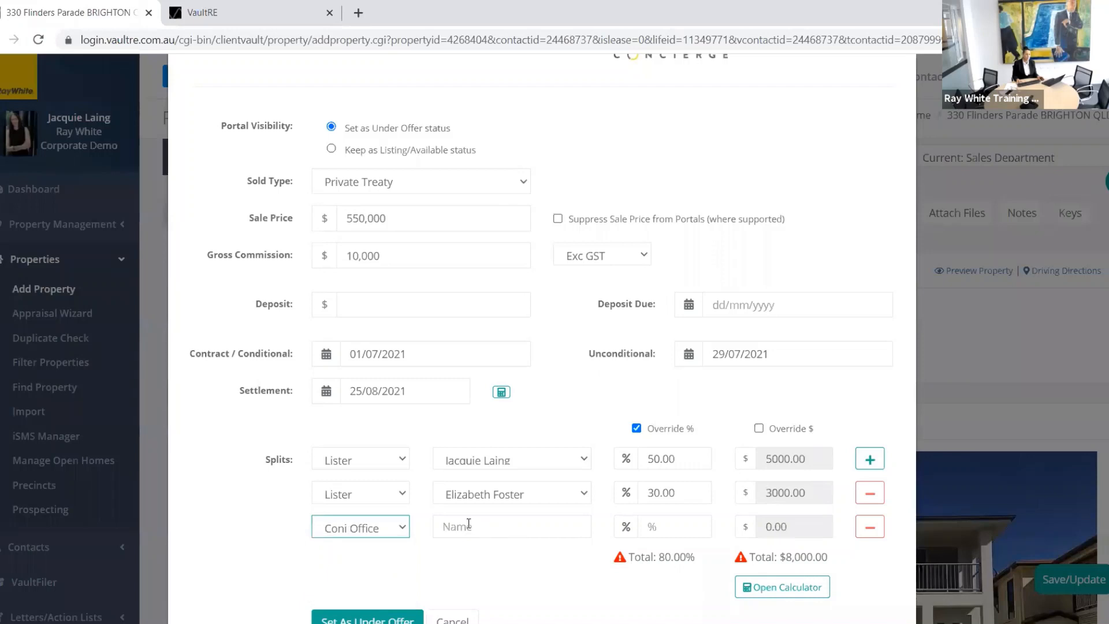
left_click(474, 526)
type("RAyy")
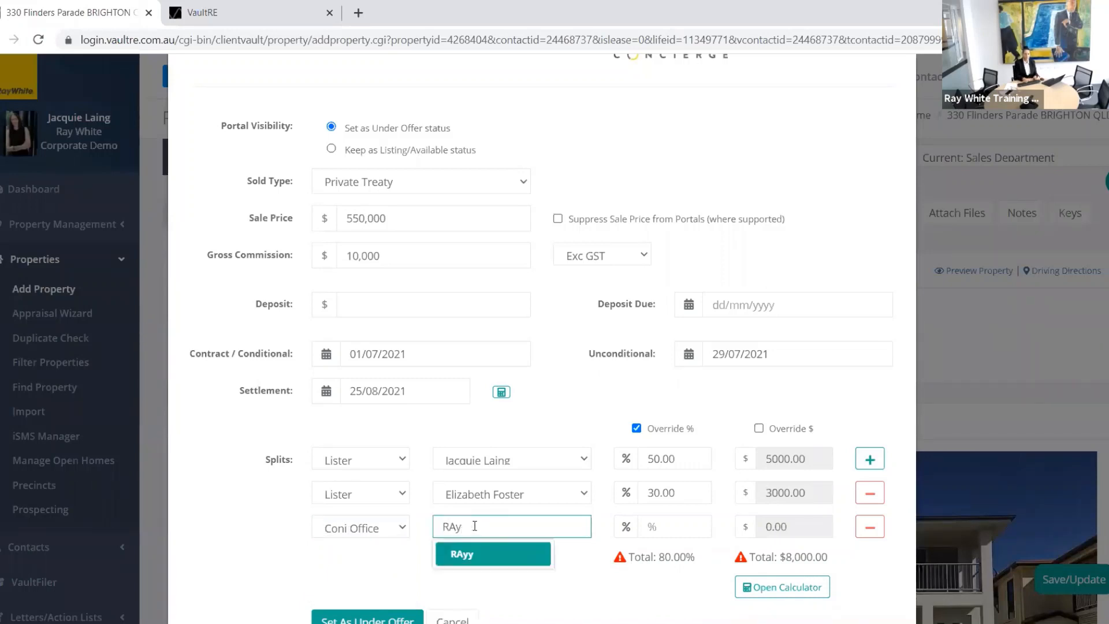
key("BackSpace")
key("BackSpace")
type("ay W")
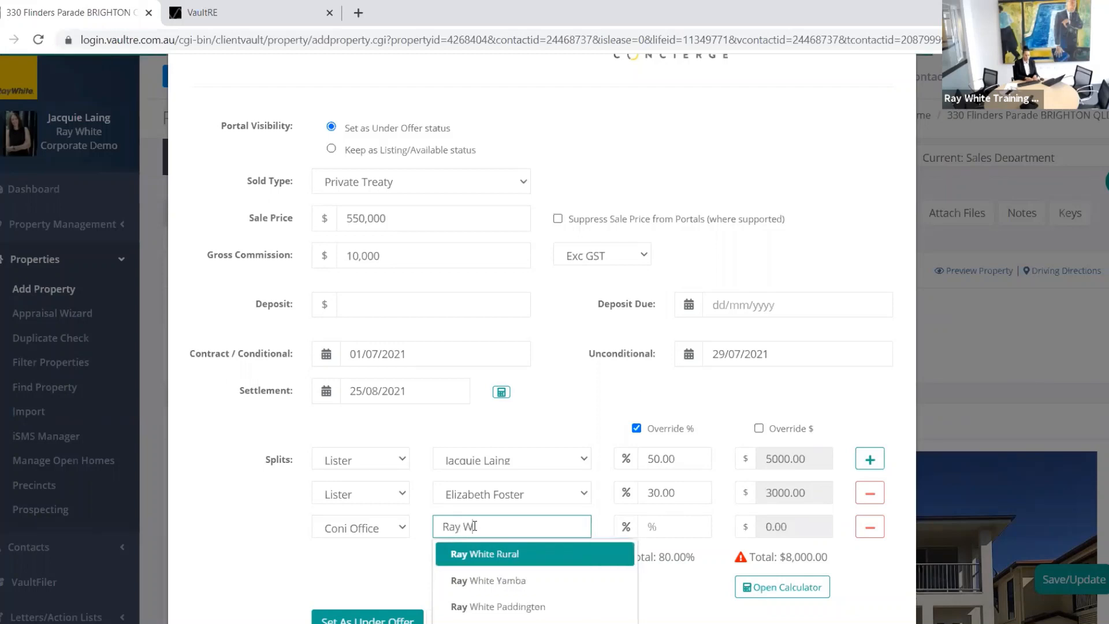
type("hite Ne")
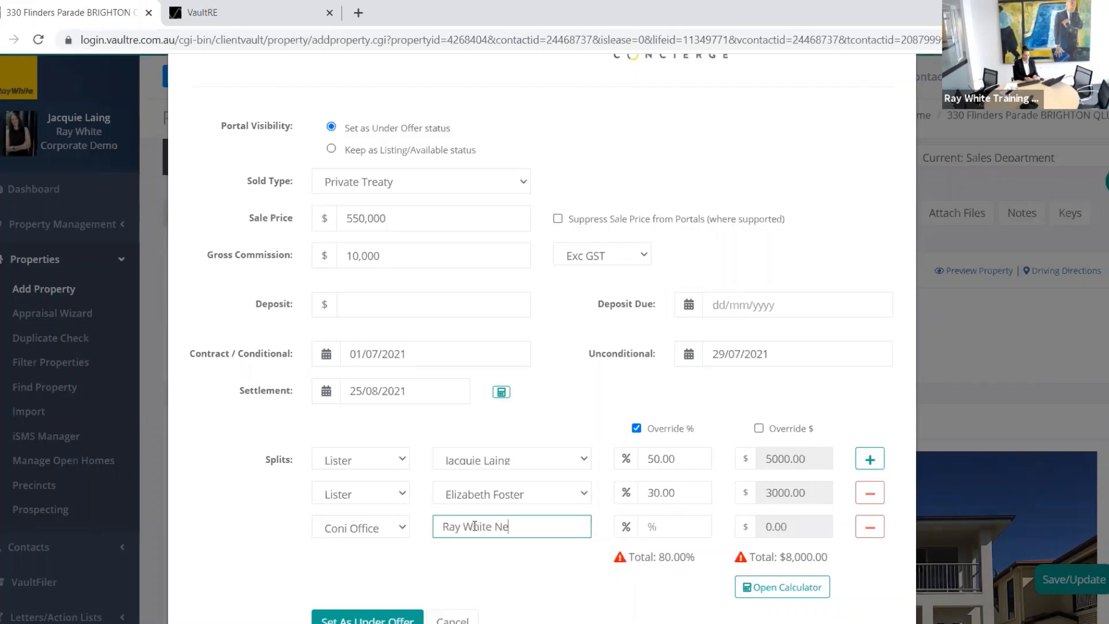
type("xt Door")
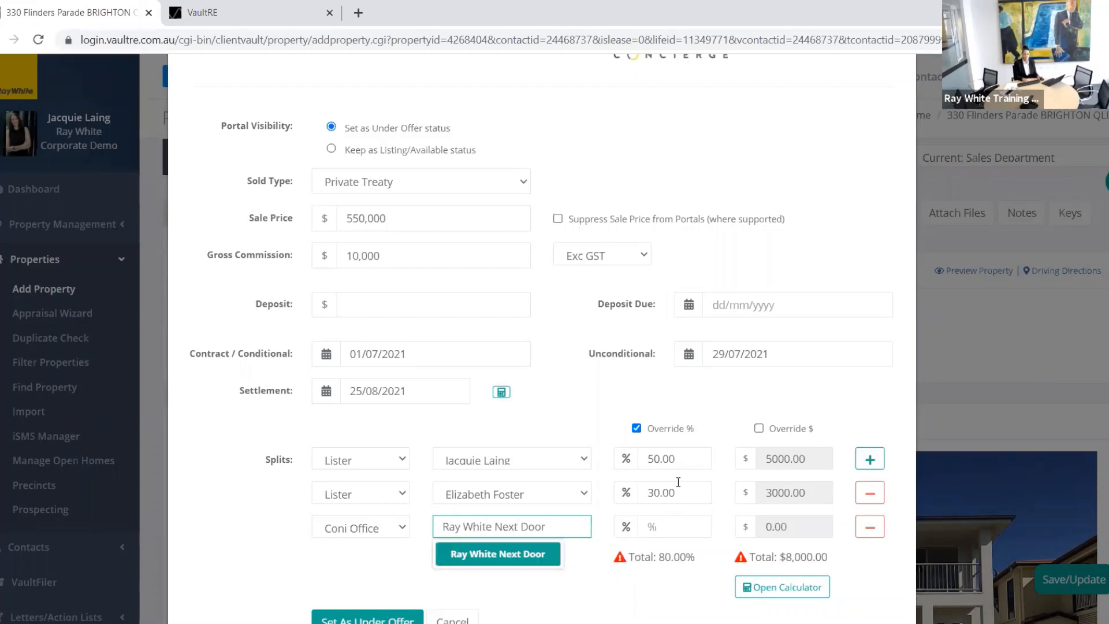
left_click(644, 533)
type("2")
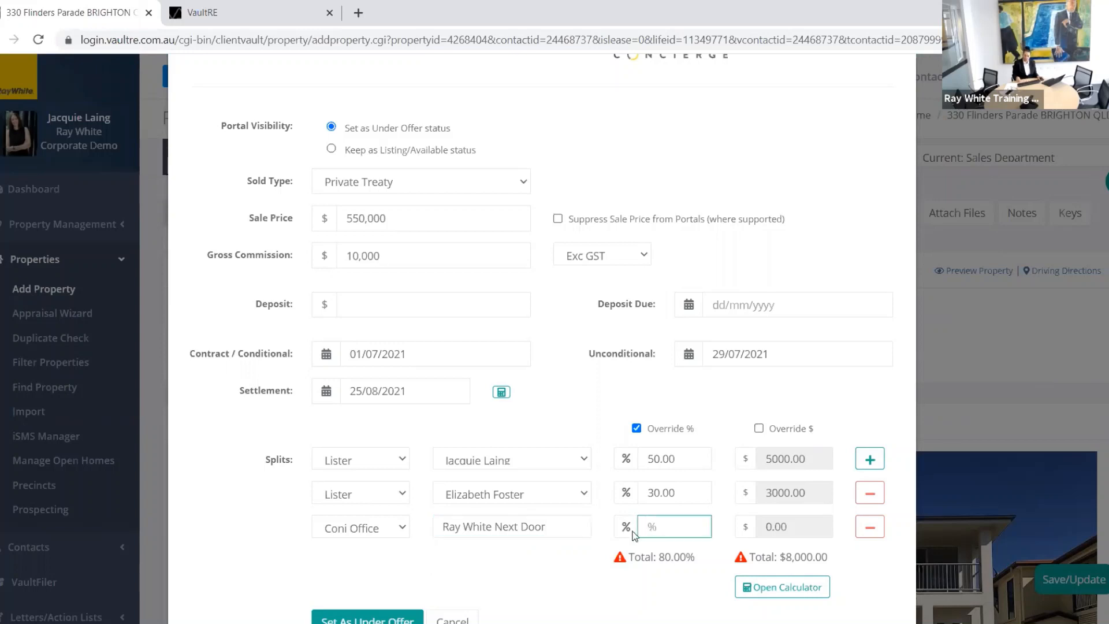
type("0.00")
key("Tab")
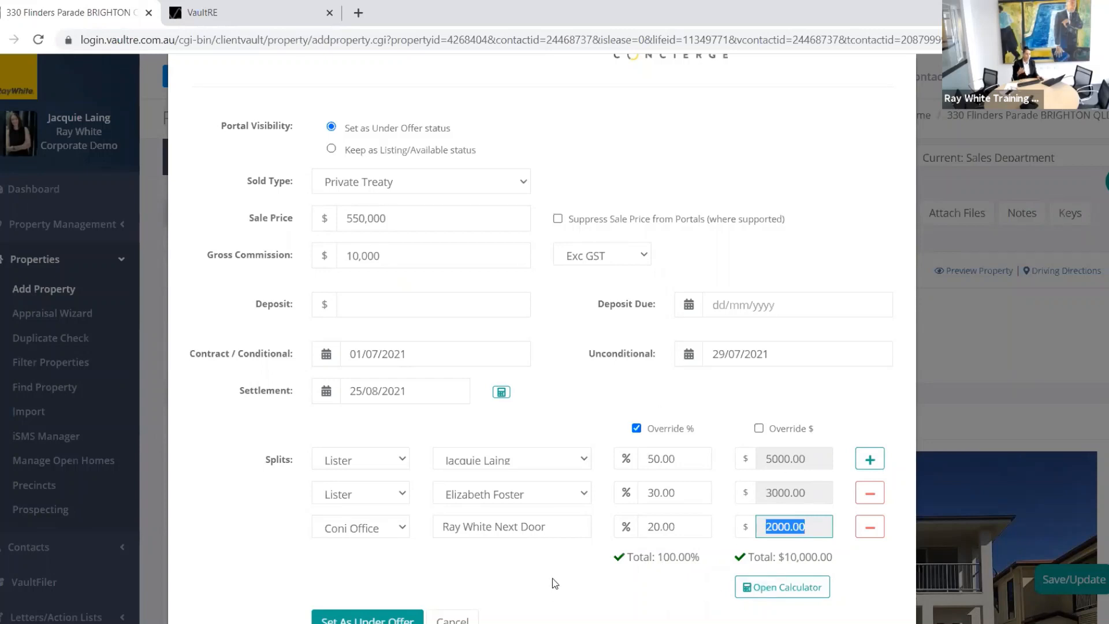
scroll(563, 578, "down", 2)
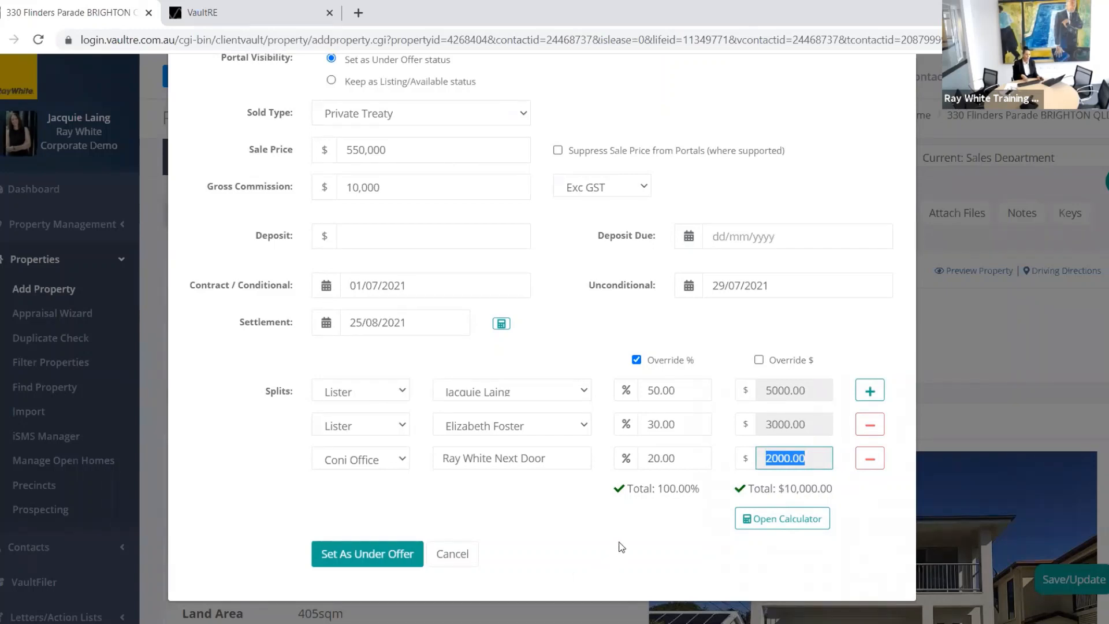
Step: Set the property under offer, review Agent Allocation, Solicitors, Advertising and General financials, then return to the property
left_click(384, 555)
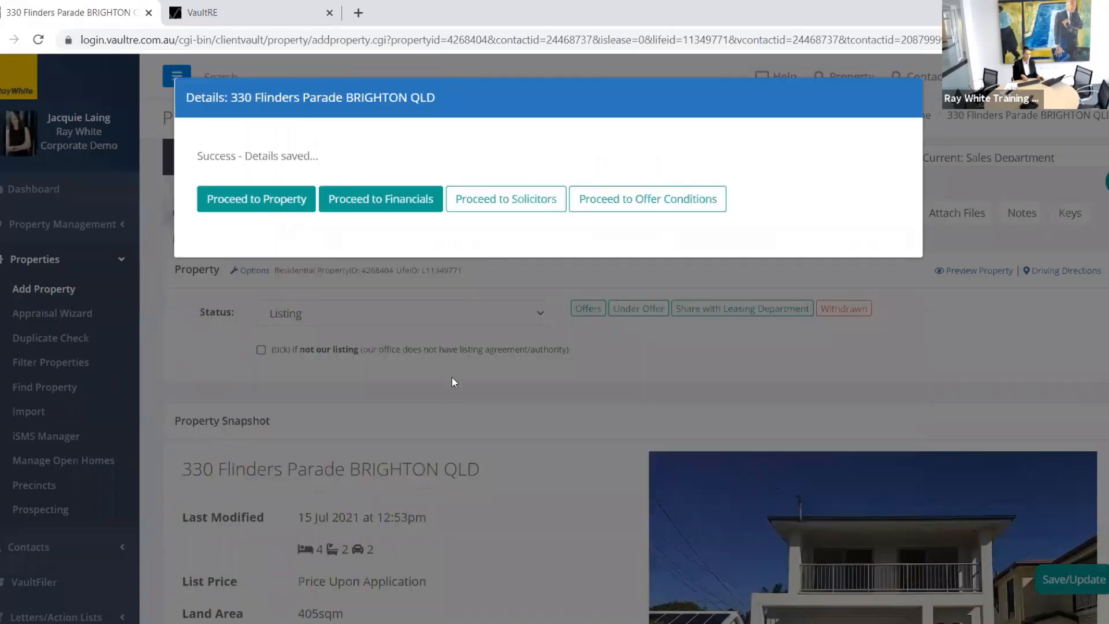
left_click(363, 210)
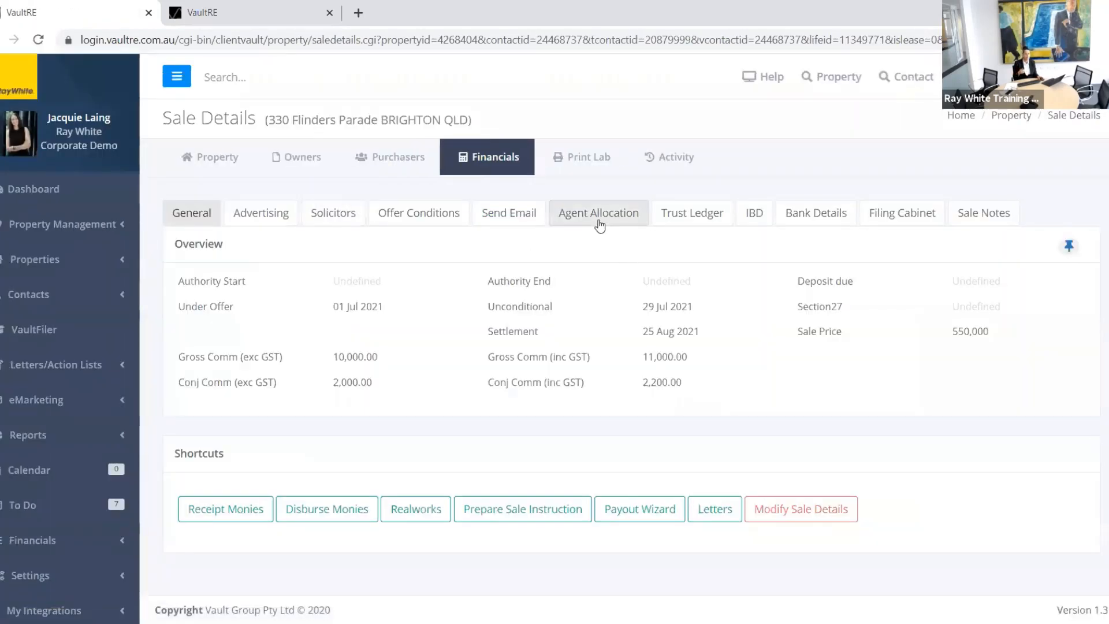
left_click(598, 215)
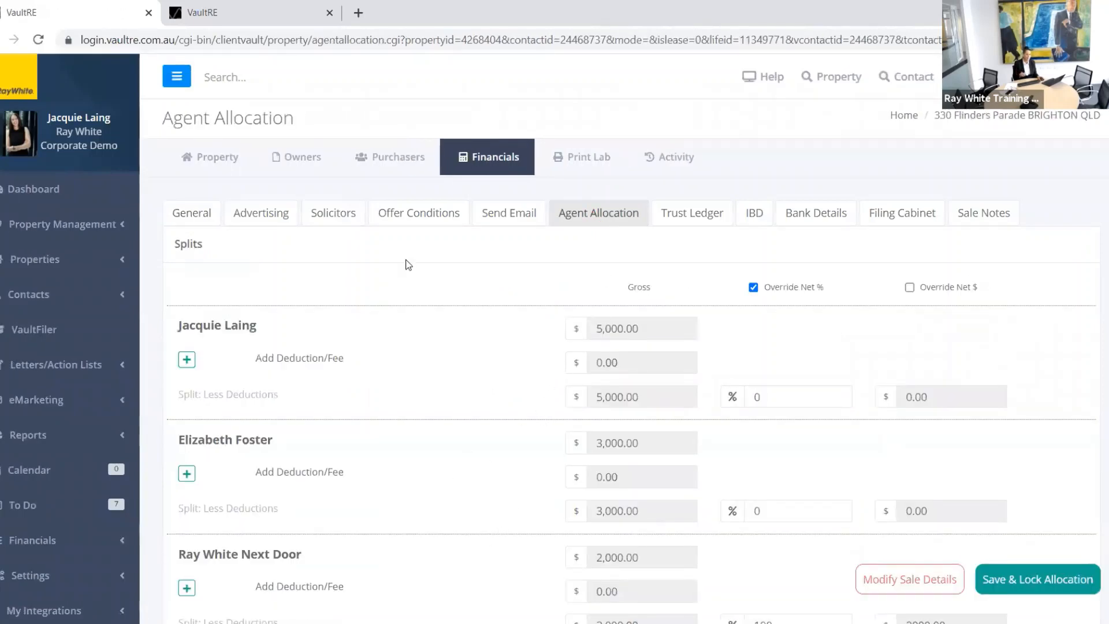
left_click(333, 221)
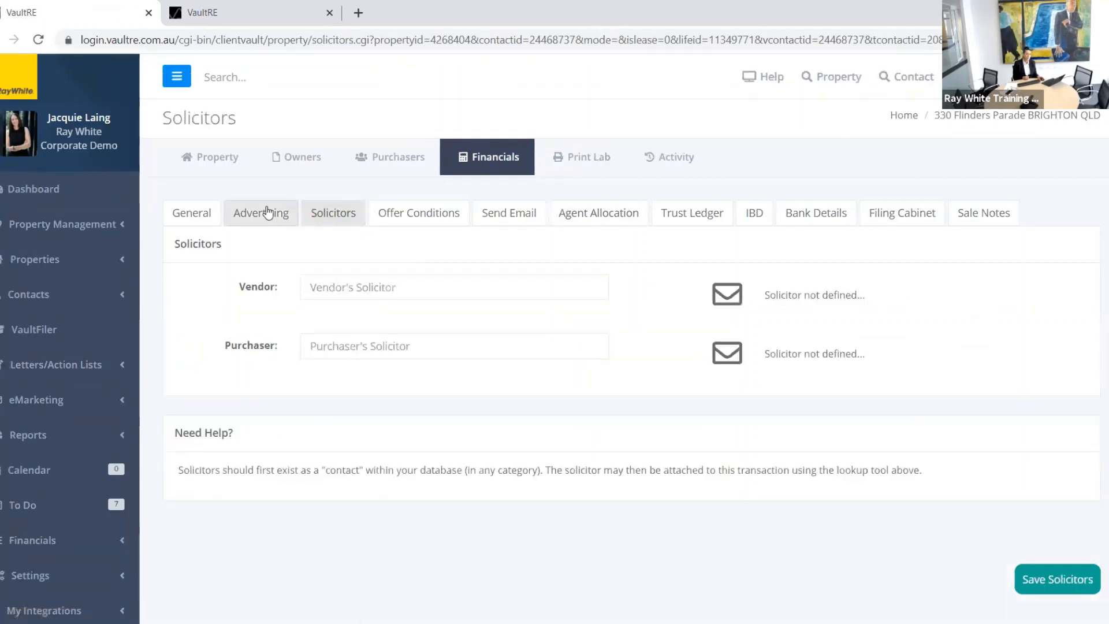
left_click(267, 210)
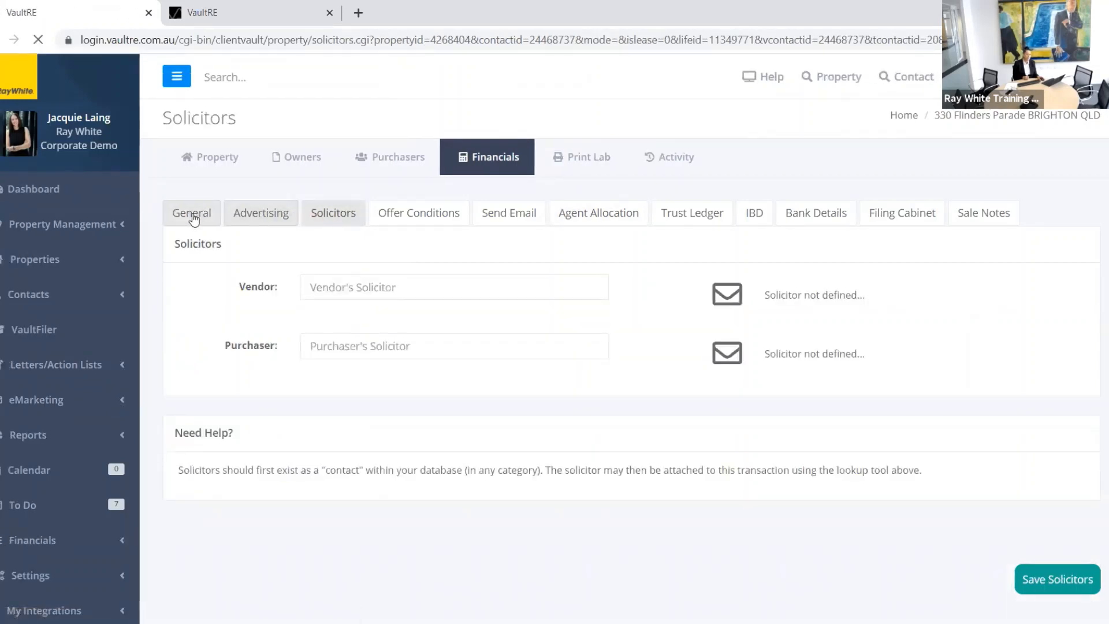
left_click(192, 214)
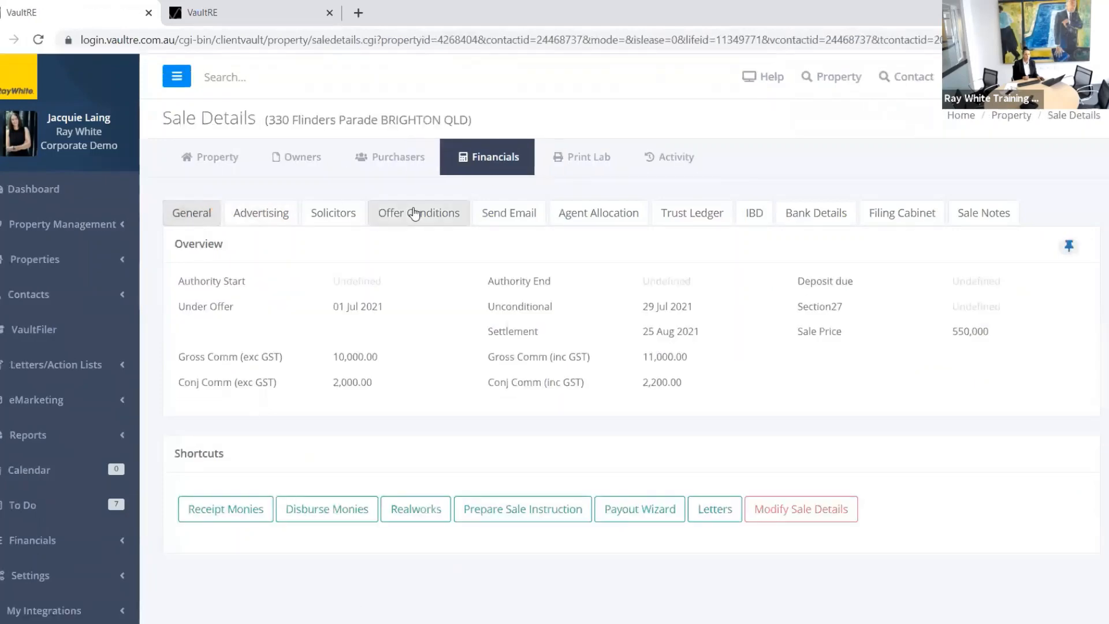
left_click(205, 159)
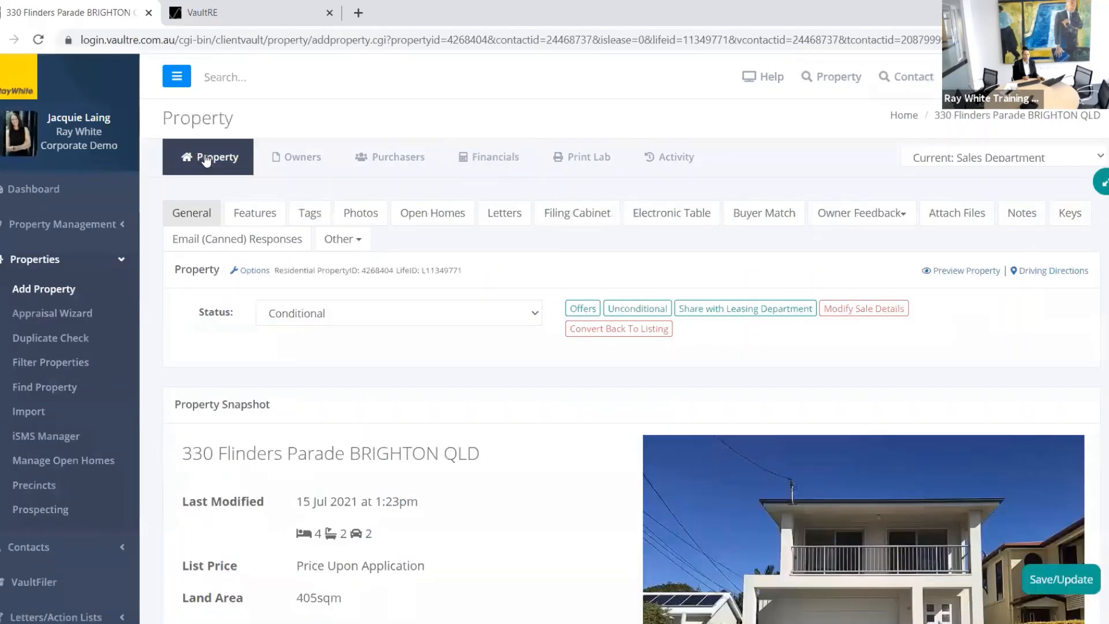
left_click(634, 316)
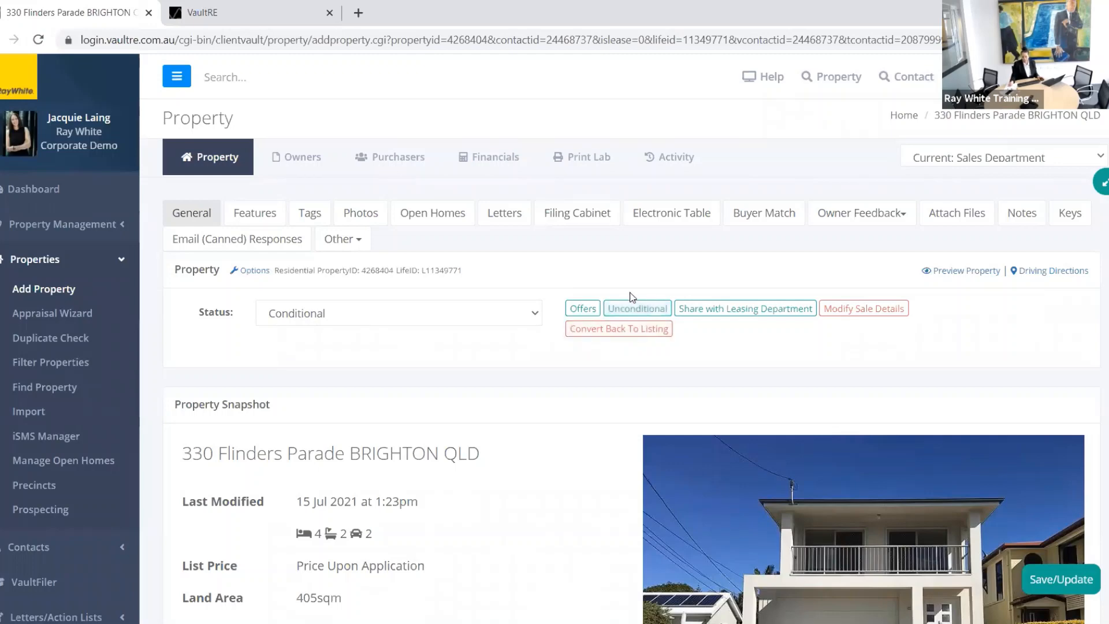
left_click(577, 311)
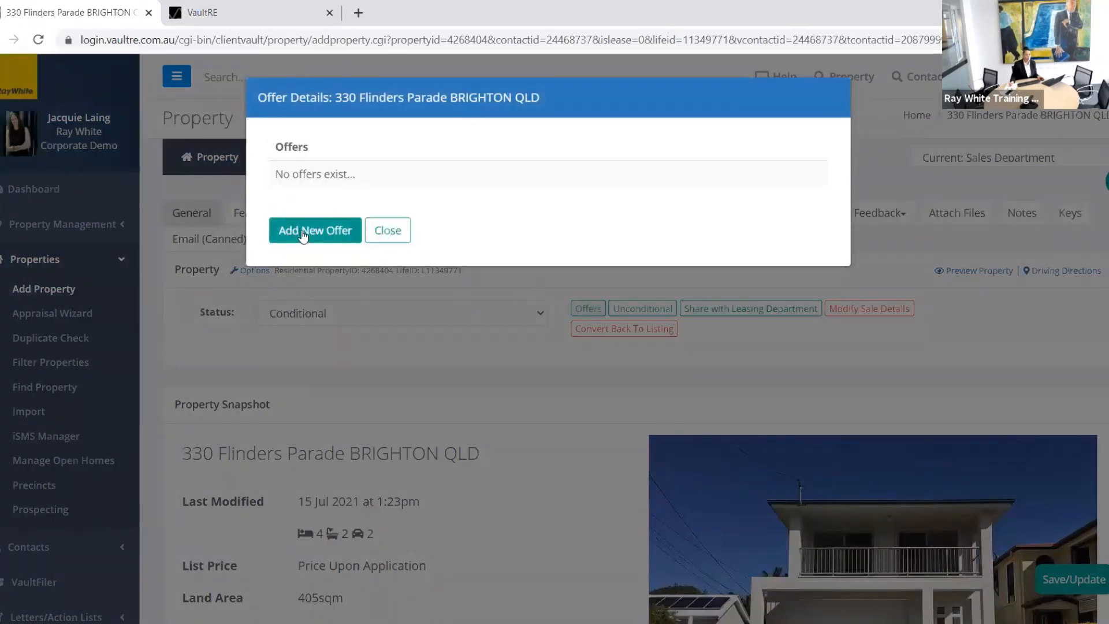
left_click(301, 231)
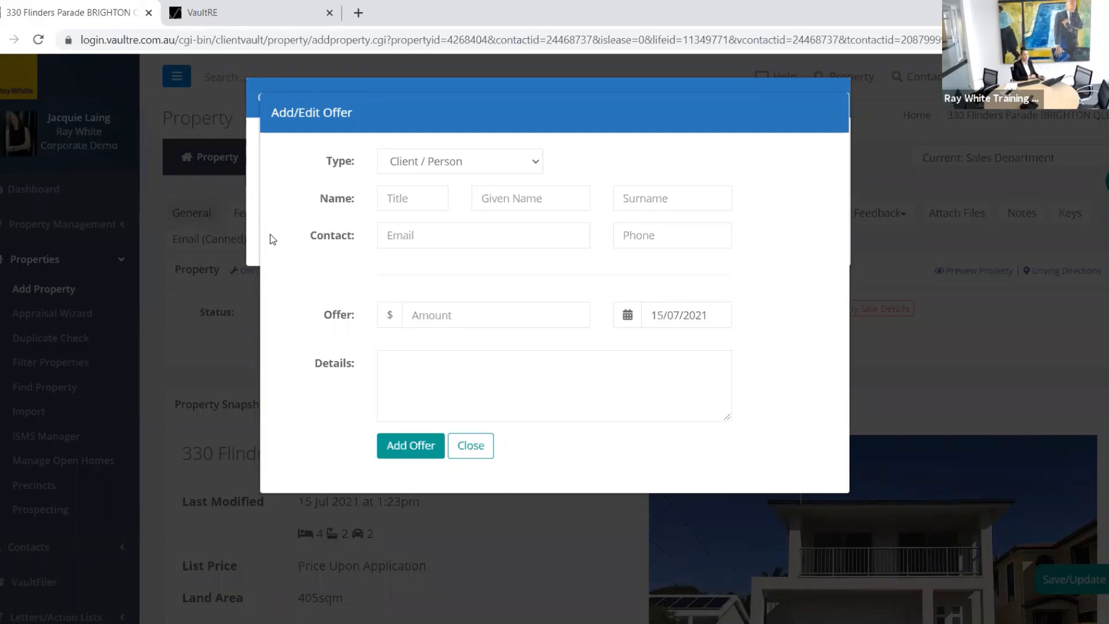
left_click(466, 455)
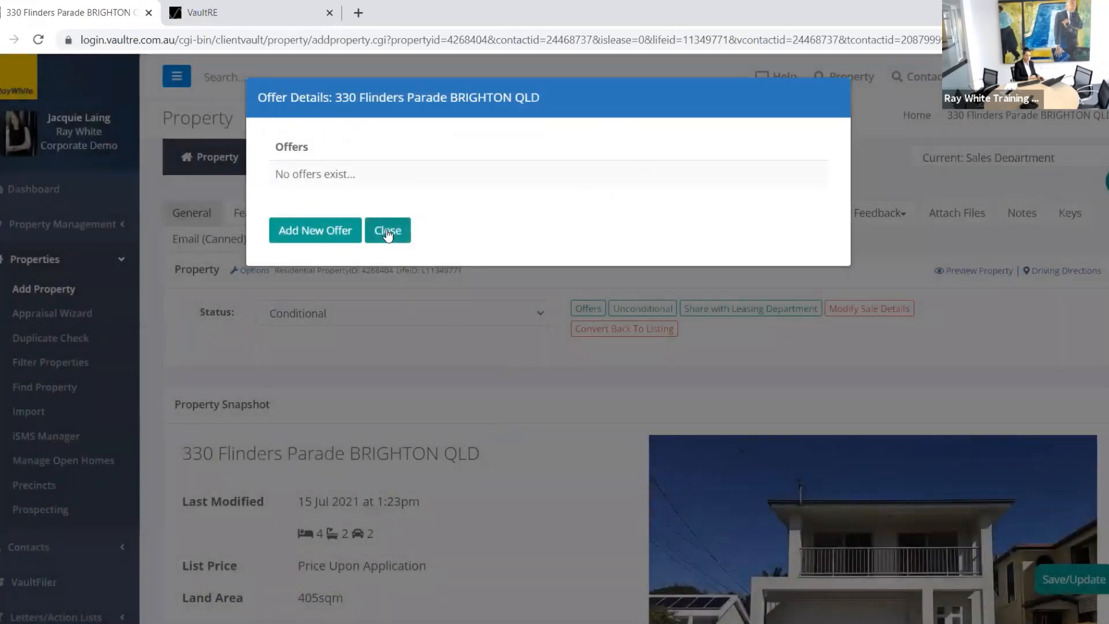
left_click(378, 231)
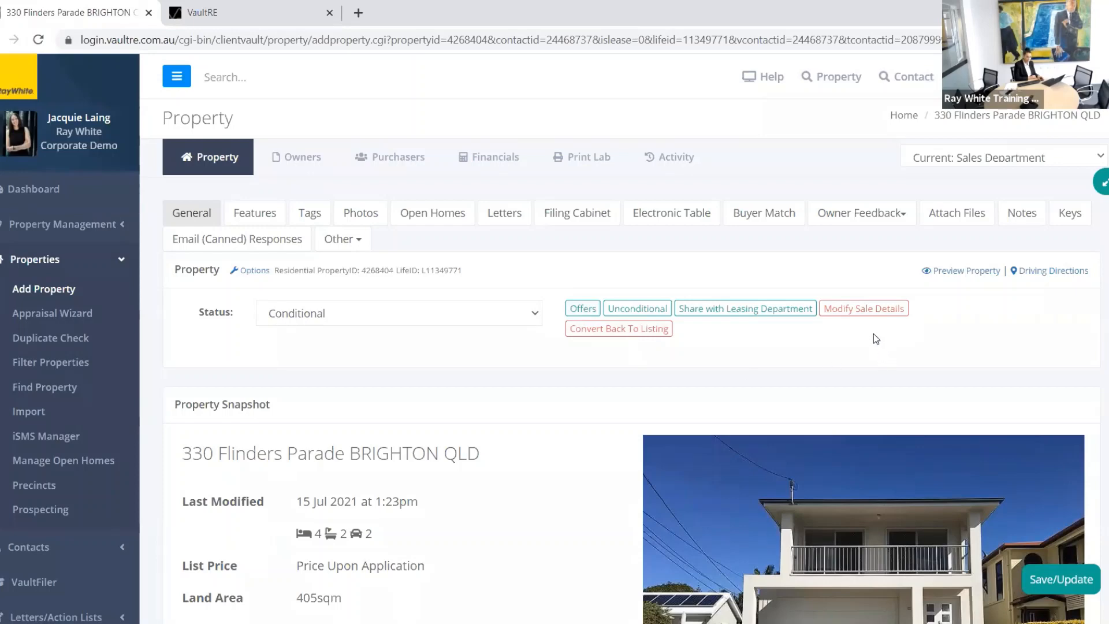
Step: Cancel out of Modify Sale Details unchanged and close the owner's Dates / Pipeline / Anniversaries list
left_click(843, 311)
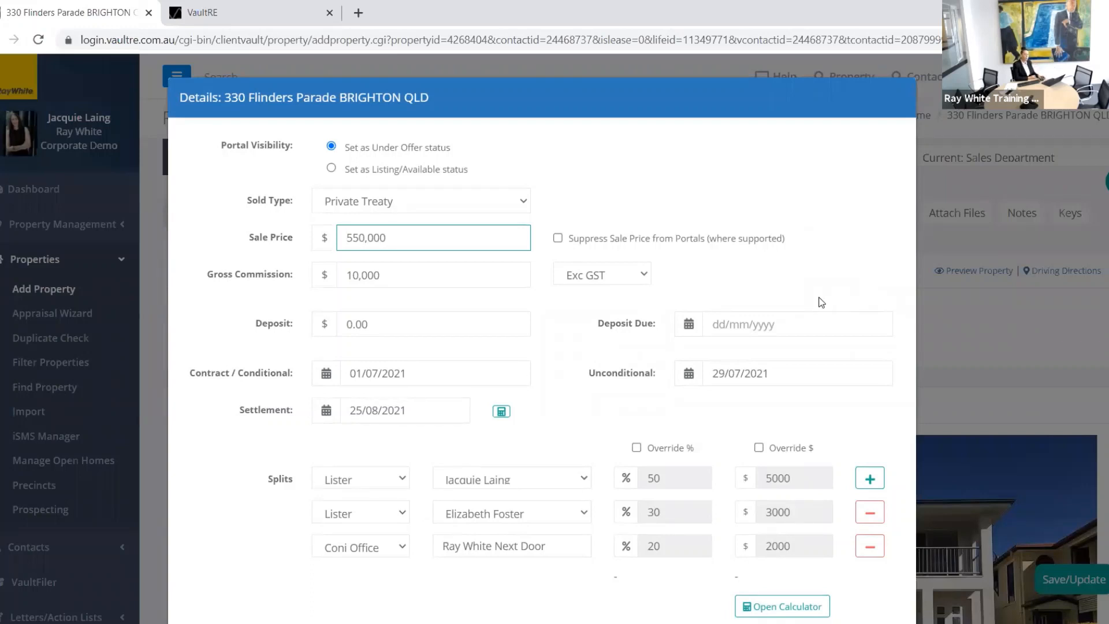
scroll(577, 347, "down", 2)
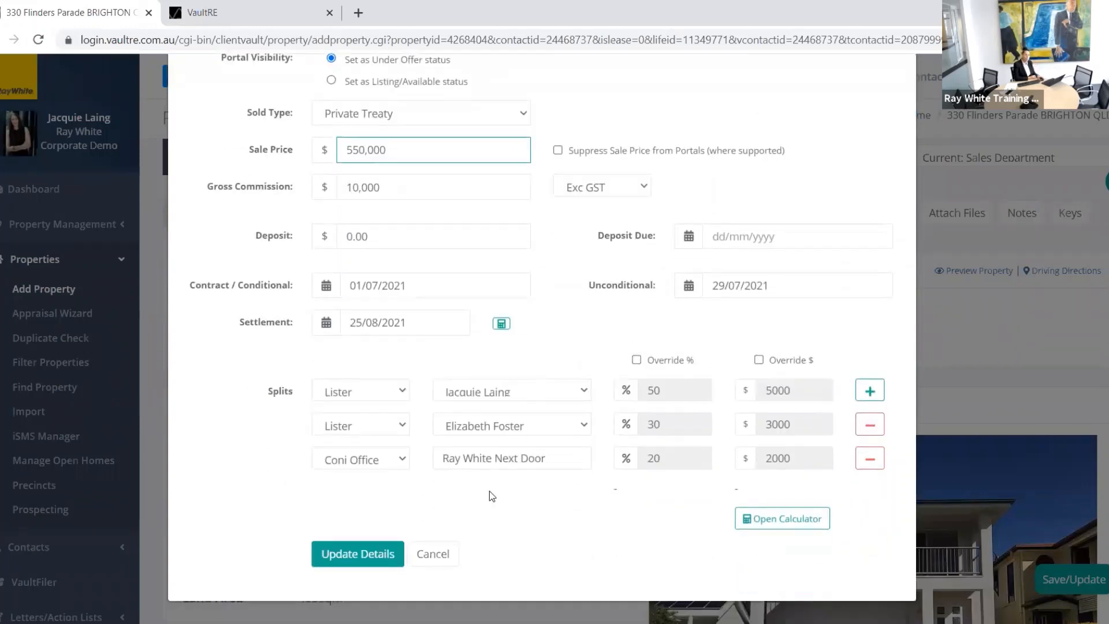
left_click(435, 553)
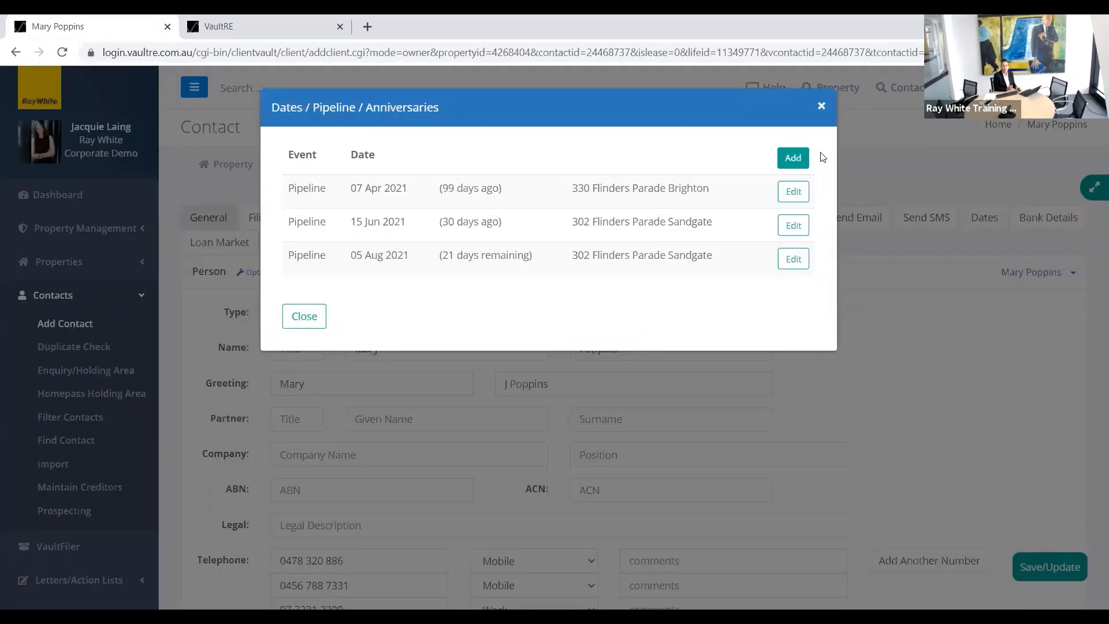
left_click(821, 109)
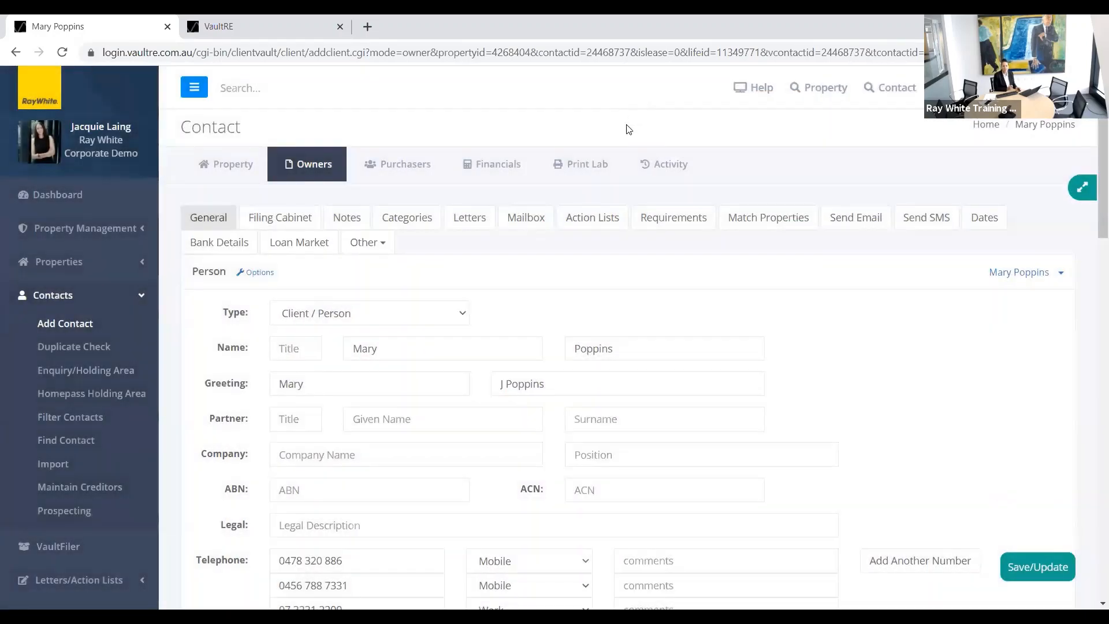